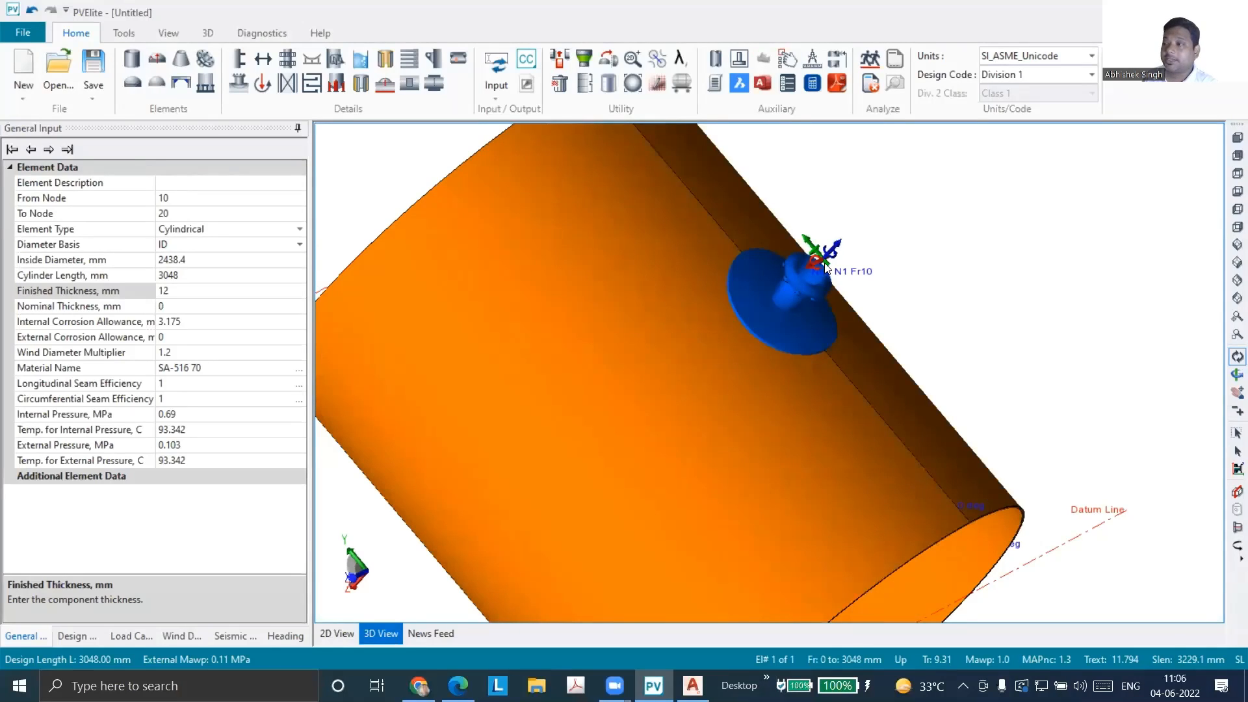
Open nozzle N1 on the cylindrical shell for editing and change its attachment to the hub type with a bevel height
double_click(787, 364)
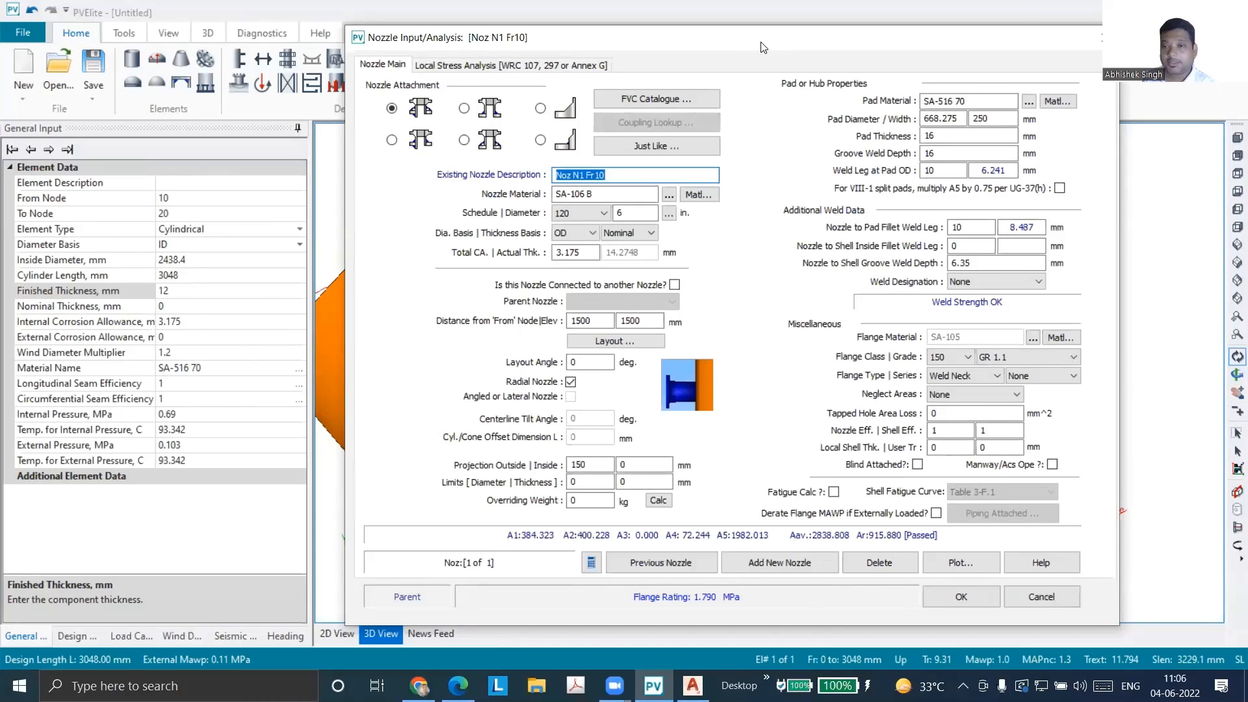
drag(763, 47, 661, 41)
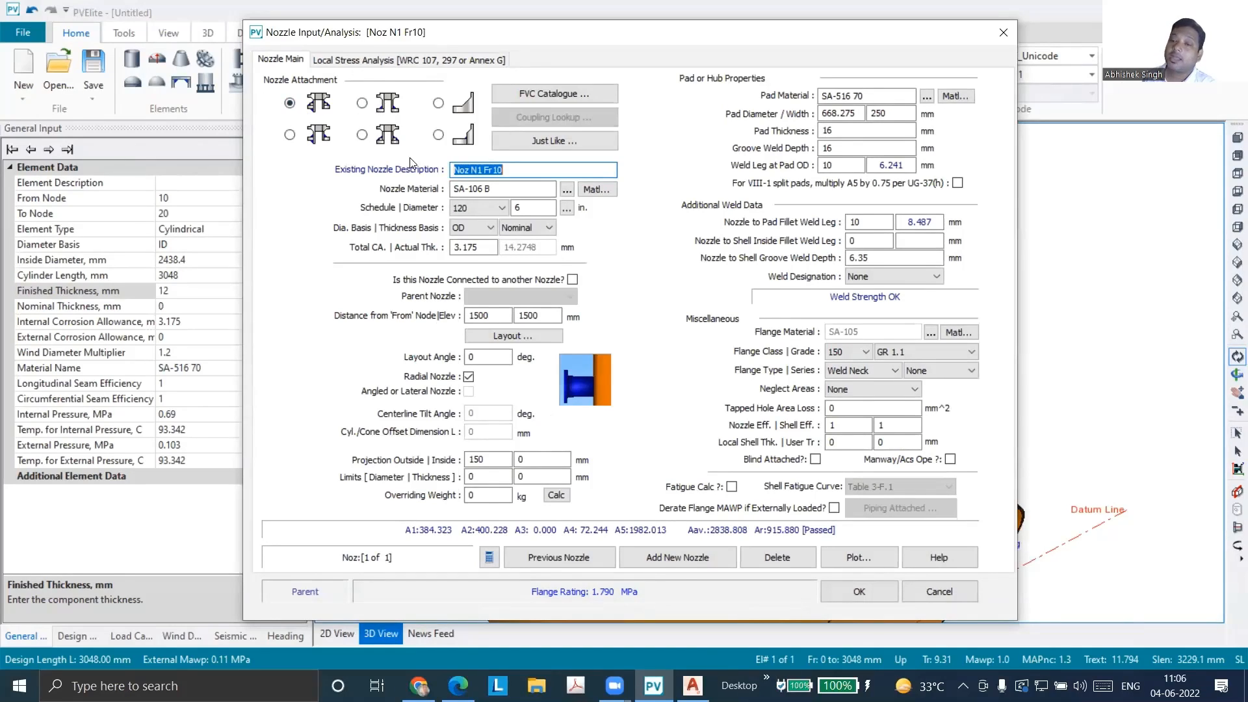
click(438, 103)
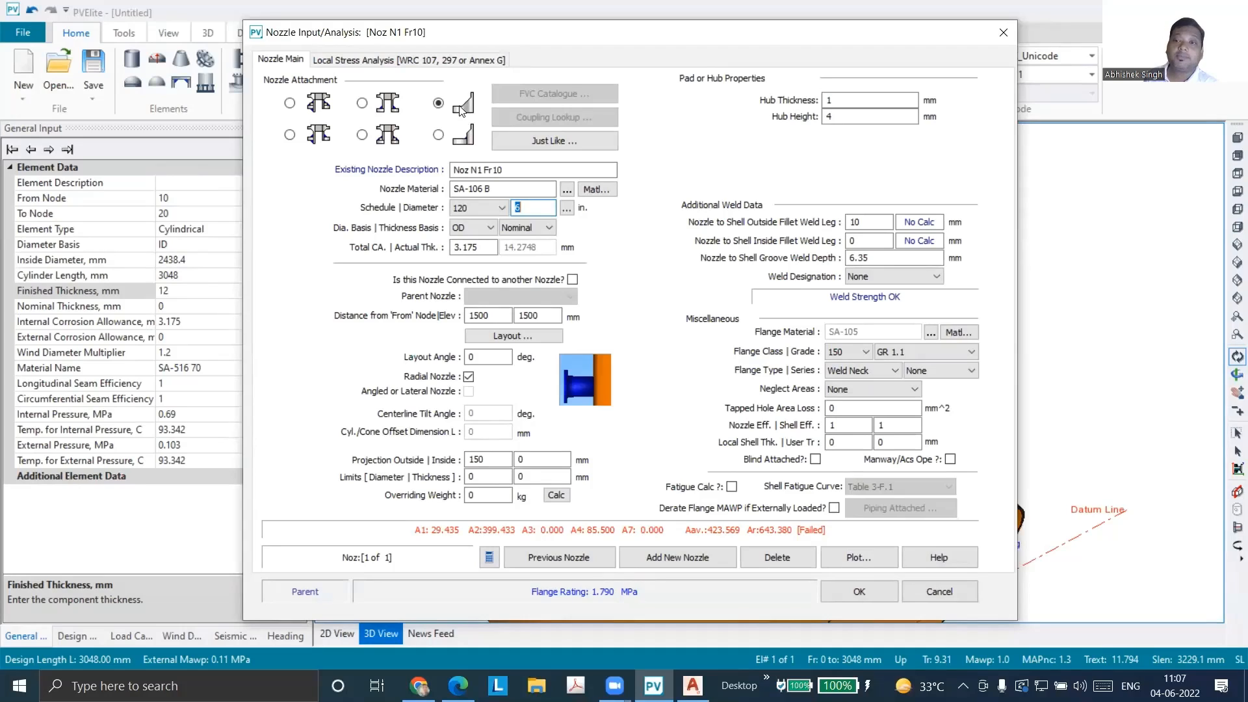
click(438, 135)
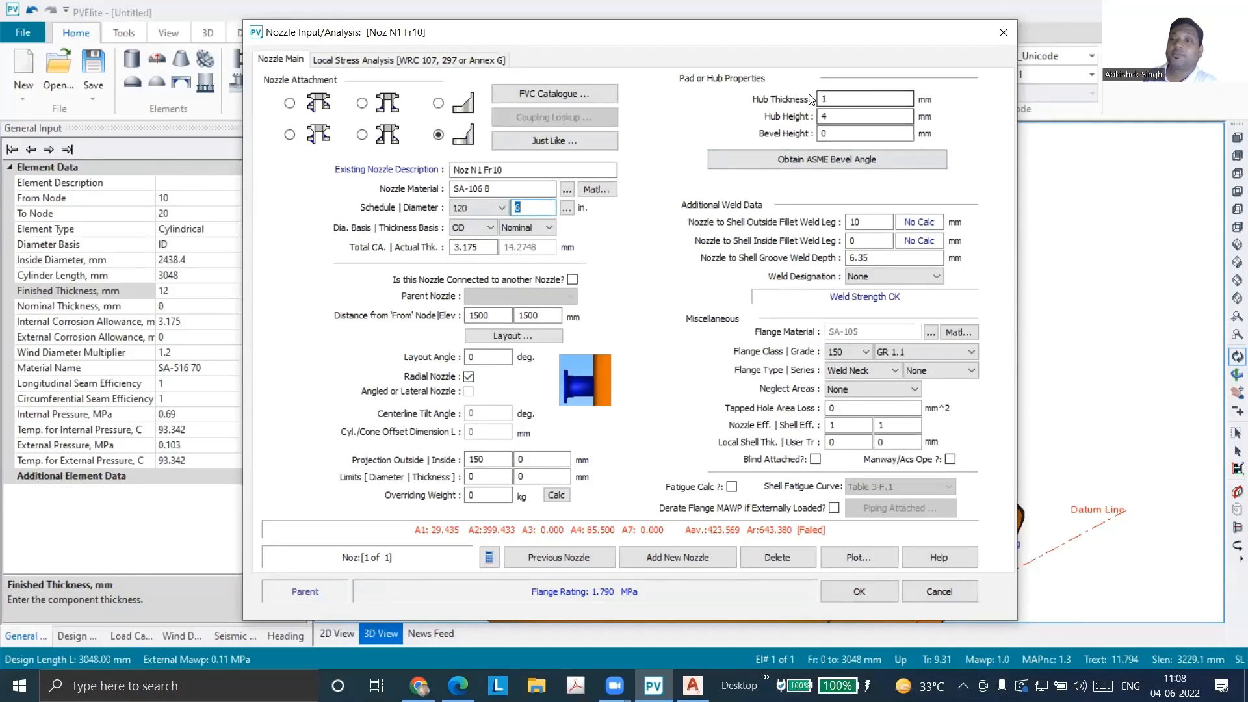
Open the PV Elite help topic that explains the nozzle's Hub Thickness in the browser
click(832, 136)
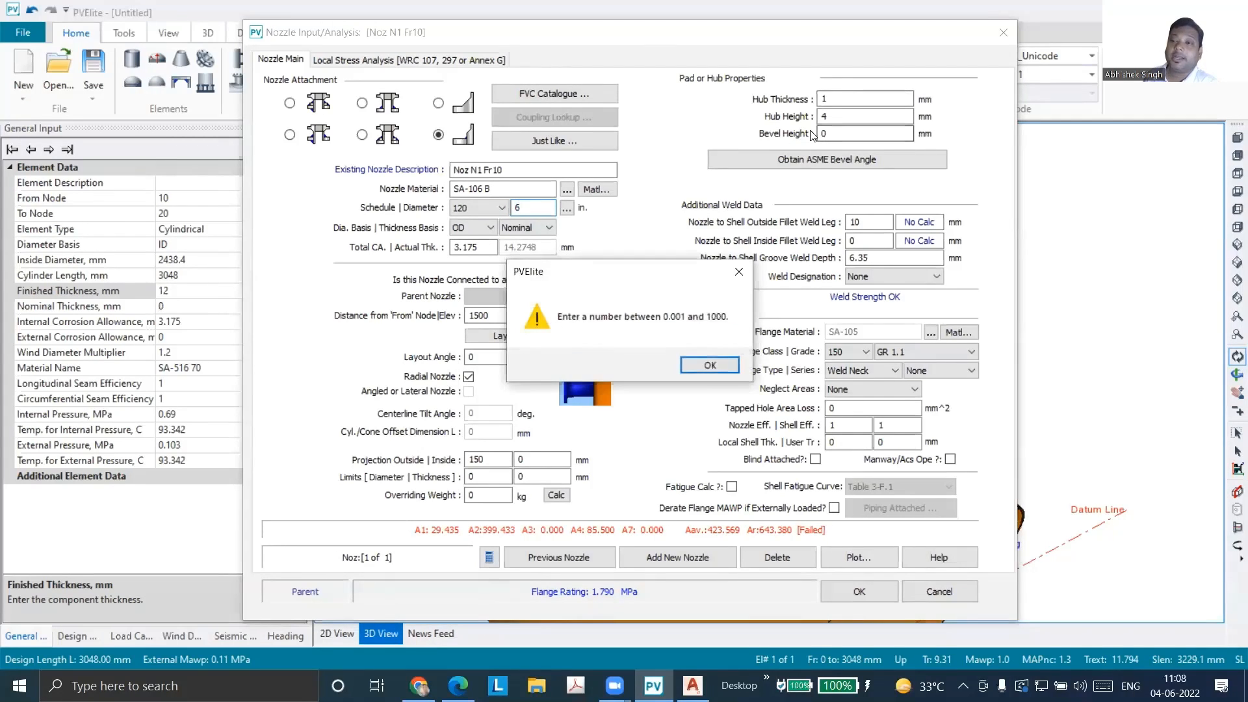
click(722, 365)
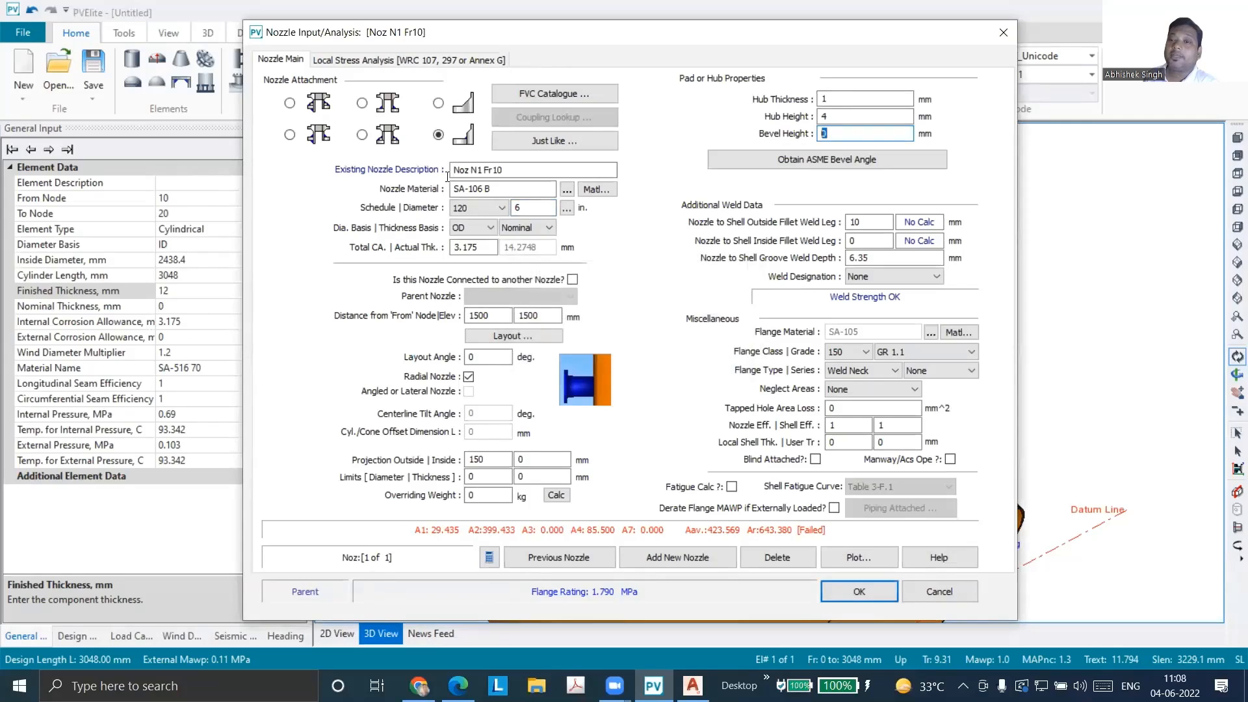
click(852, 96)
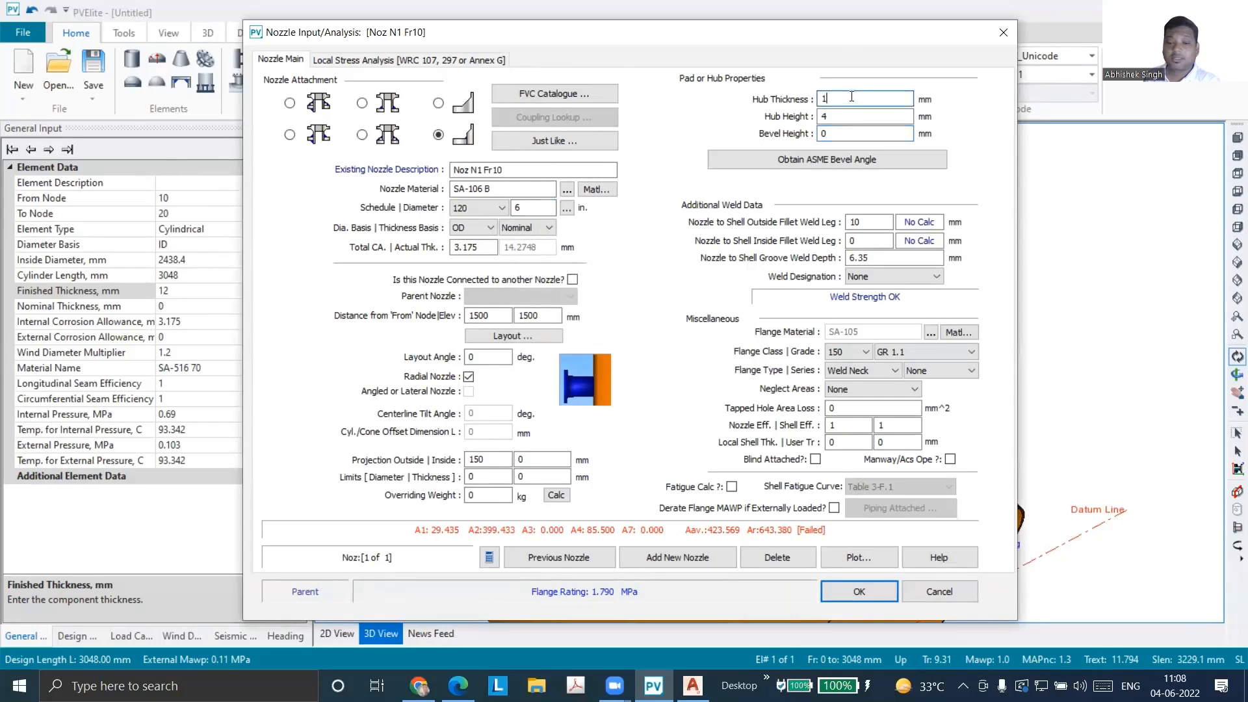
key(alt+Tab)
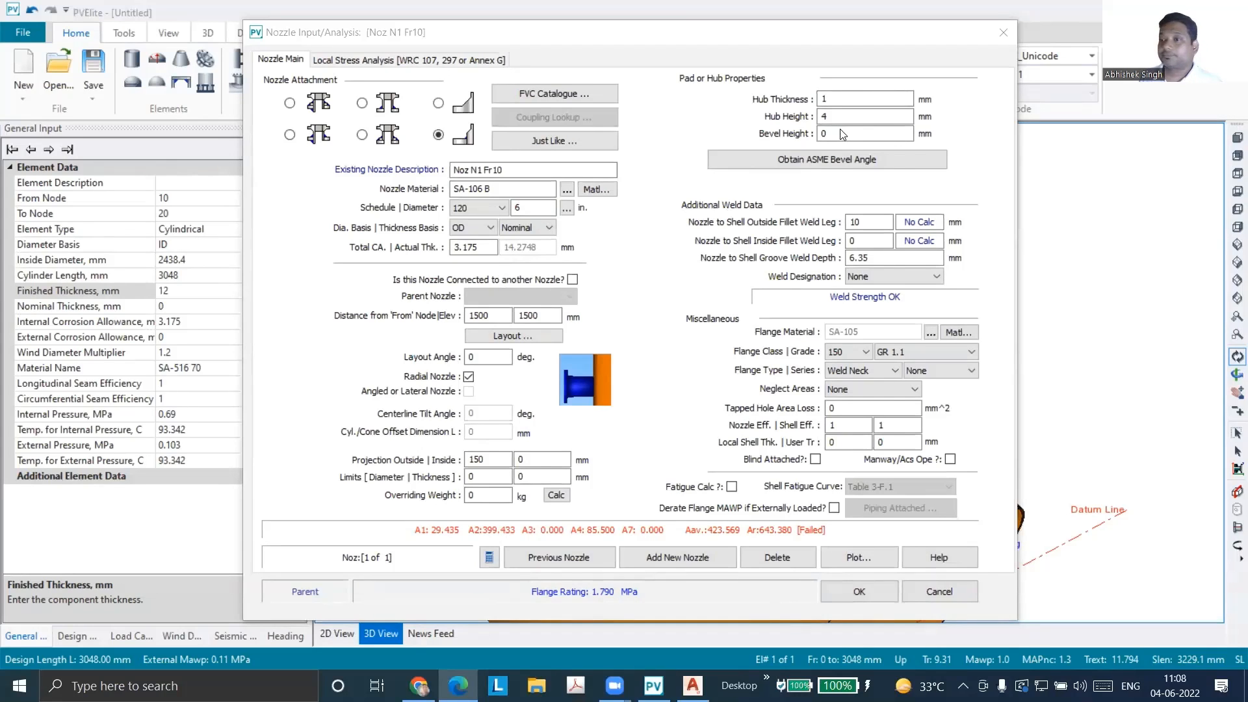
key(F1)
click(828, 70)
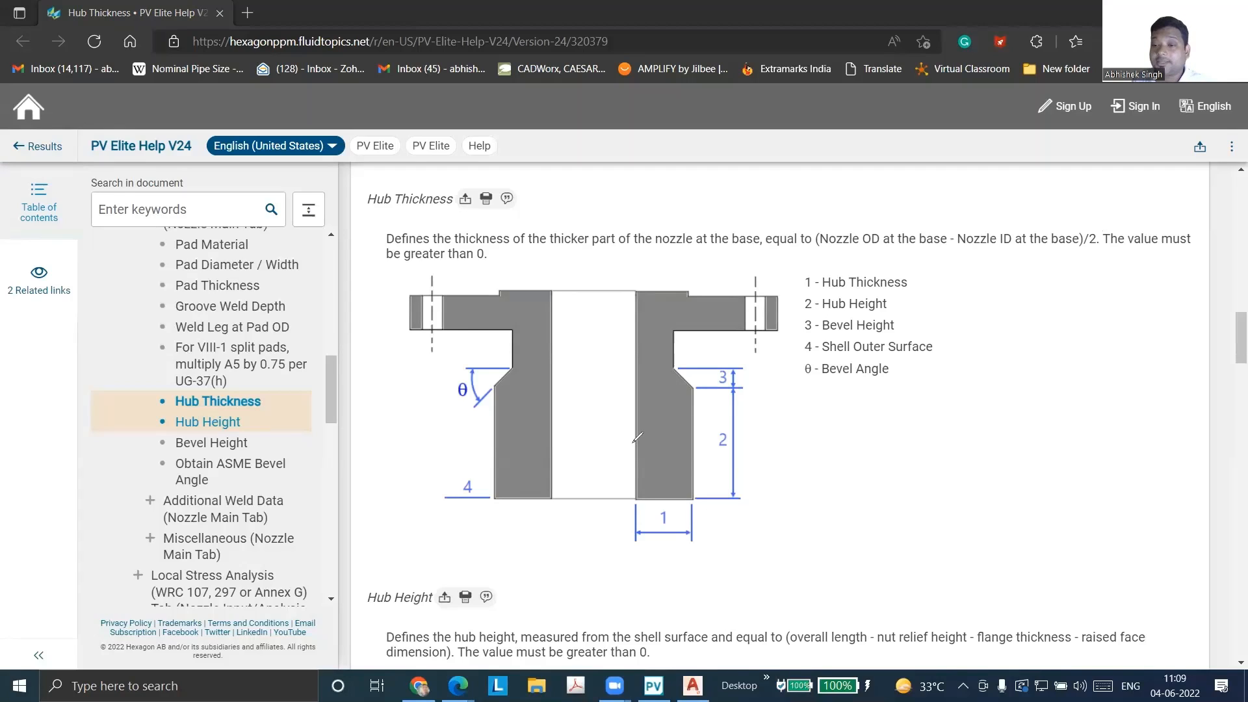
Mark the hub thickness and the thinner neck above the bevel on the help diagram, and return to the nozzle input in PV Elite
drag(665, 441, 691, 442)
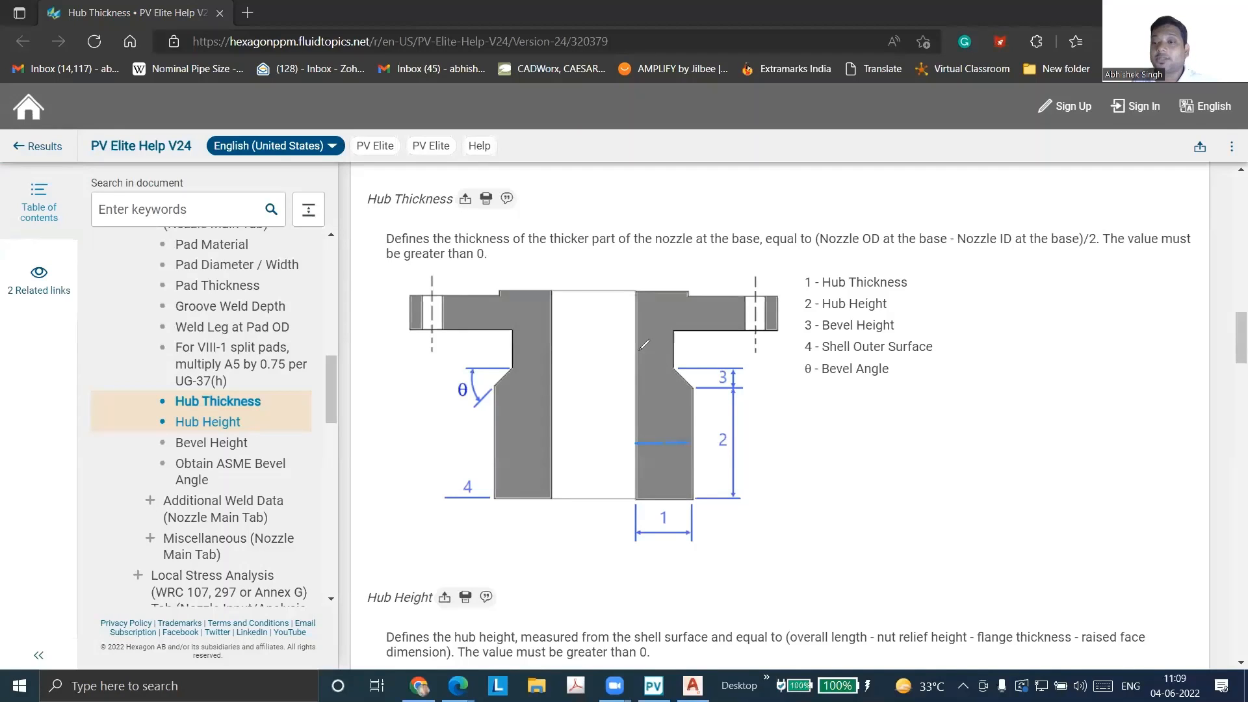
mouse_move(666, 352)
mouse_down()
mouse_move(646, 346)
mouse_move(681, 345)
mouse_up()
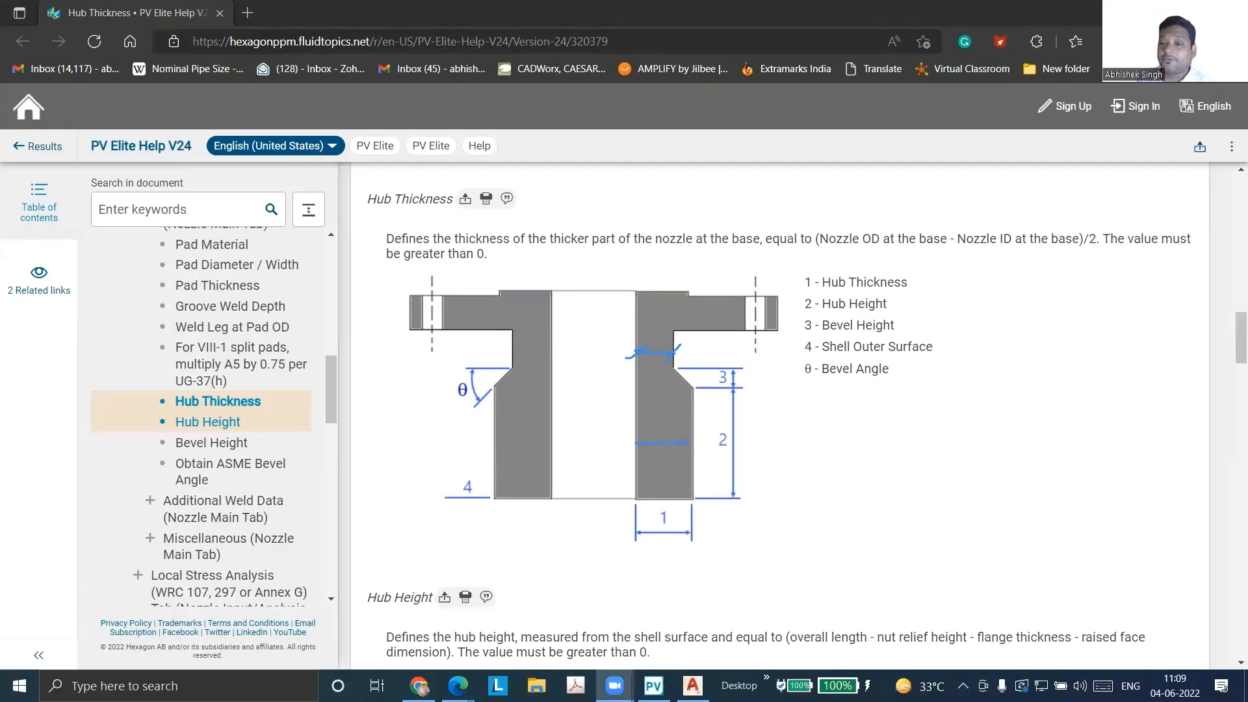
click(653, 686)
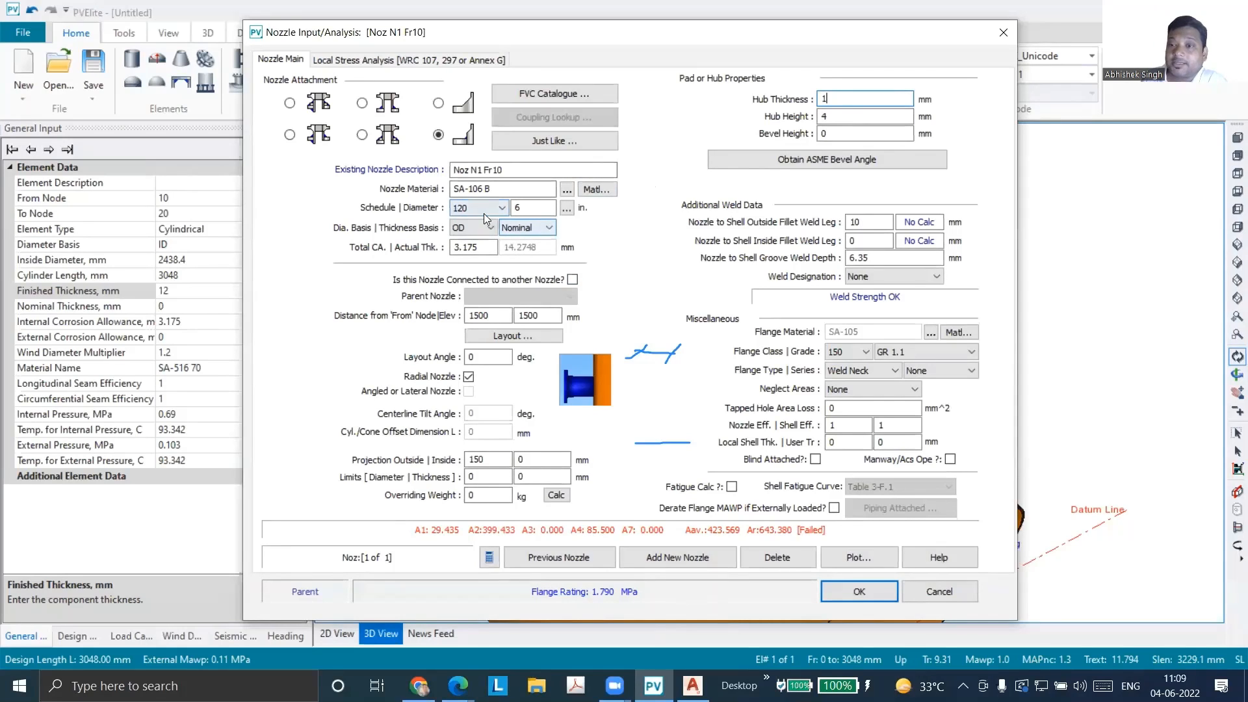
Review the nozzle's available pipe schedules and the properties of its SA-106 B material, leaving both unchanged
click(502, 209)
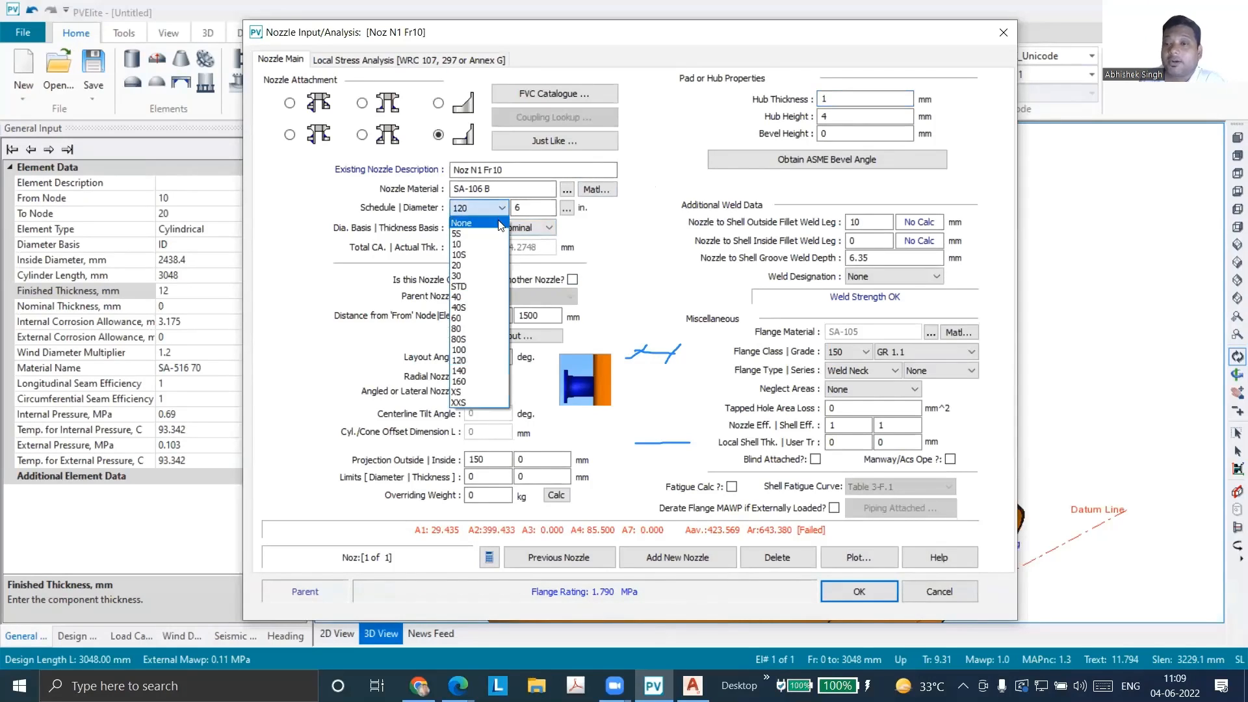
click(552, 201)
click(566, 190)
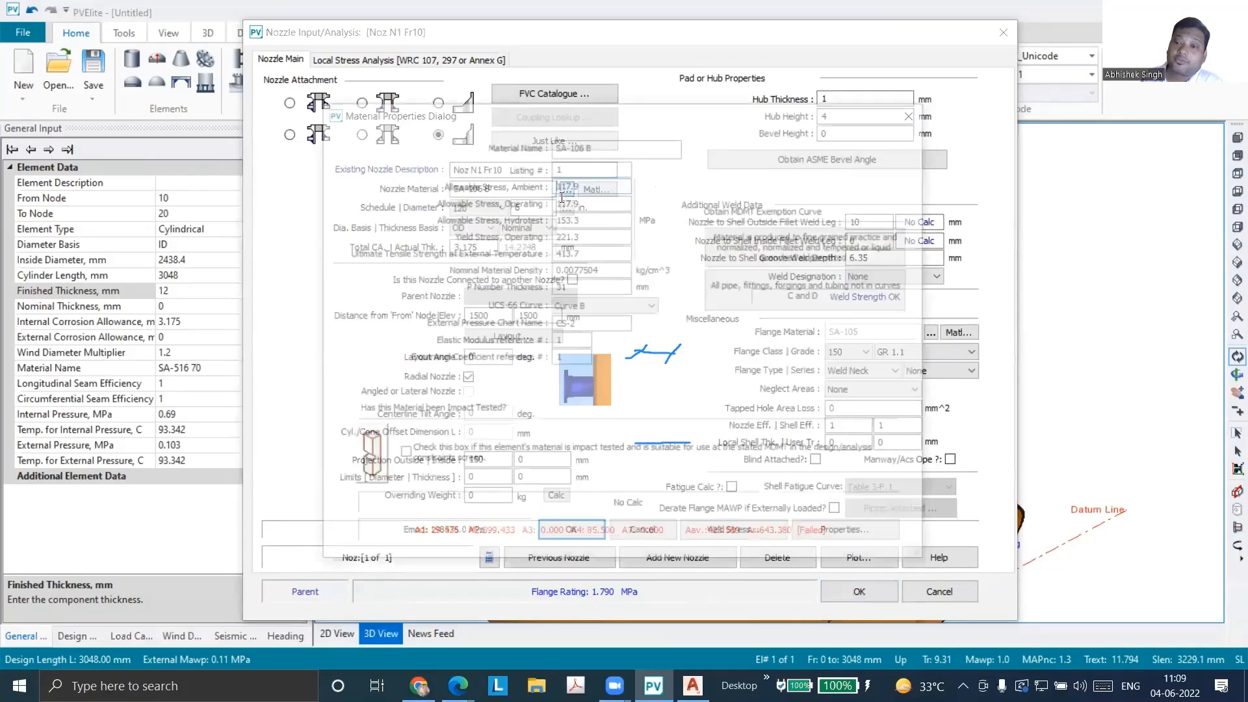
click(918, 116)
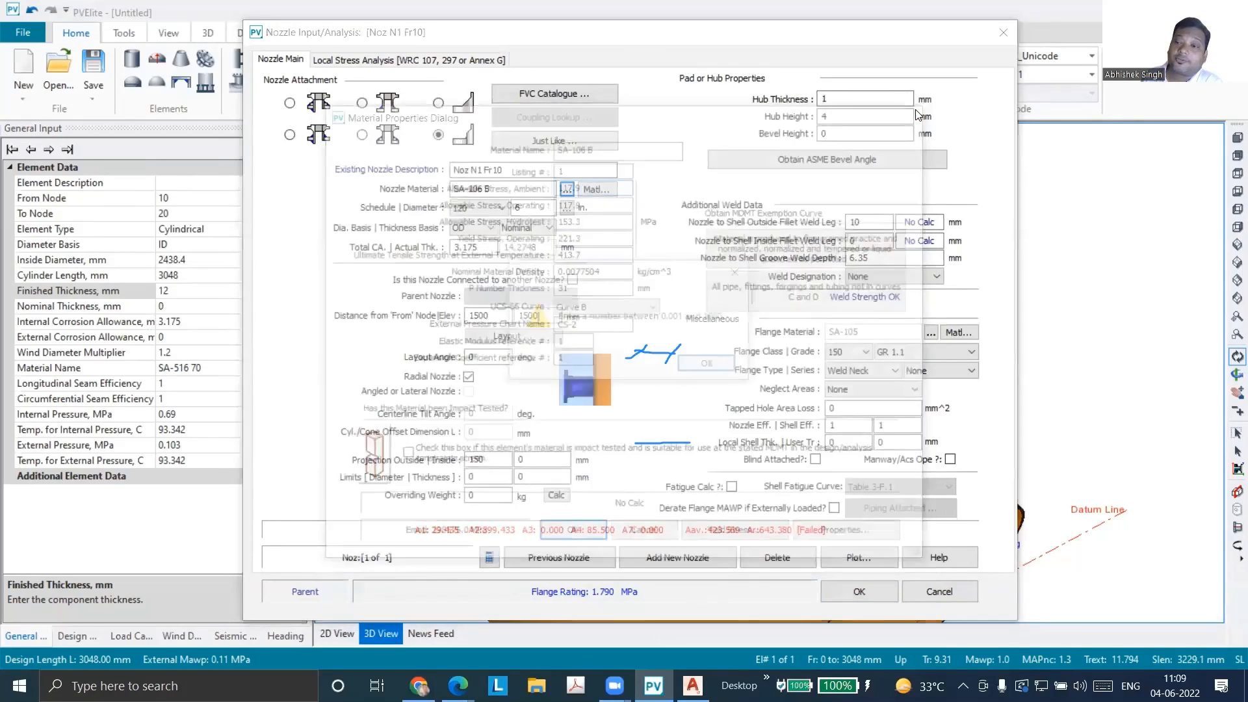
click(705, 363)
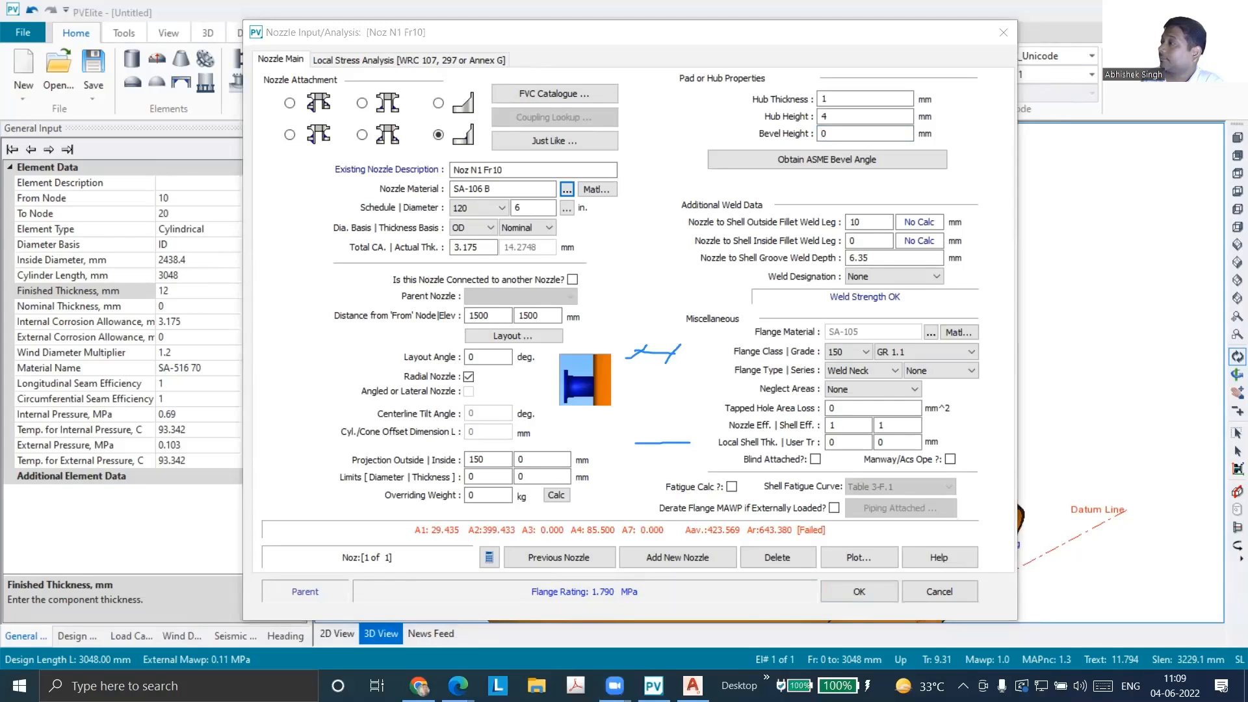
click(511, 172)
key(Tab)
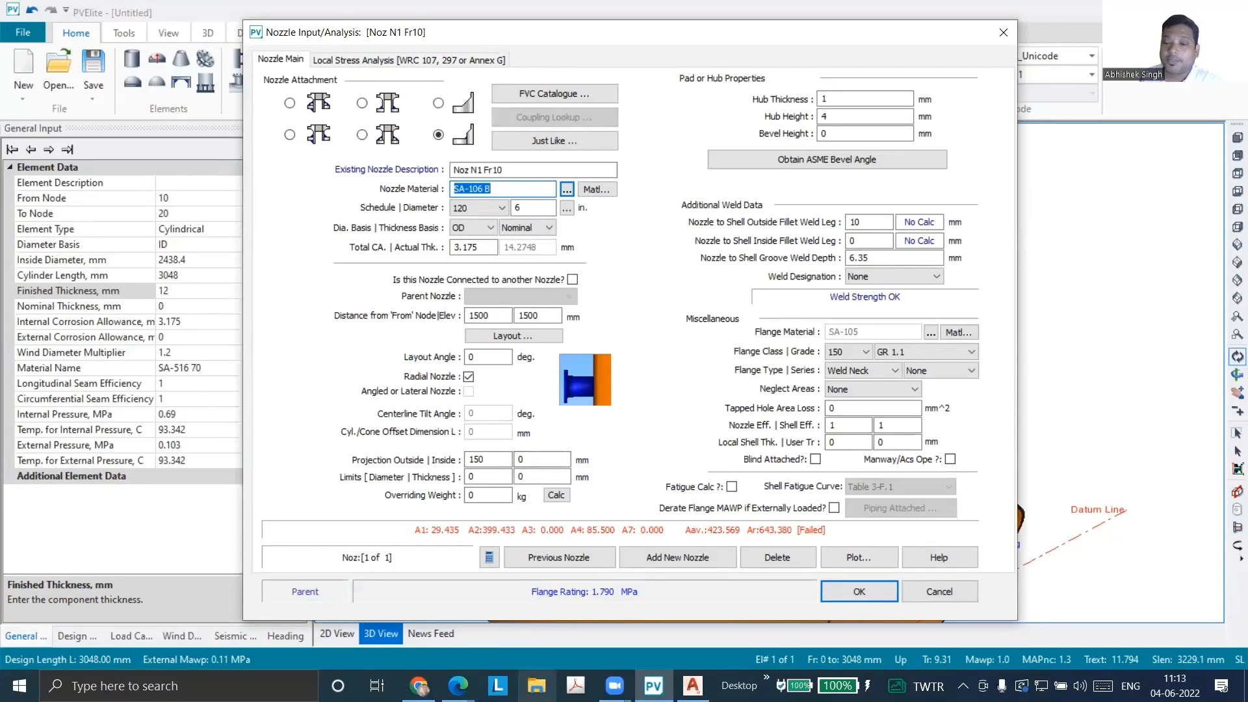
Switch to the ASME II PART A1 (2019) PDF in Adobe Acrobat Pro and go to the SA-105/SA-105M specification
click(537, 688)
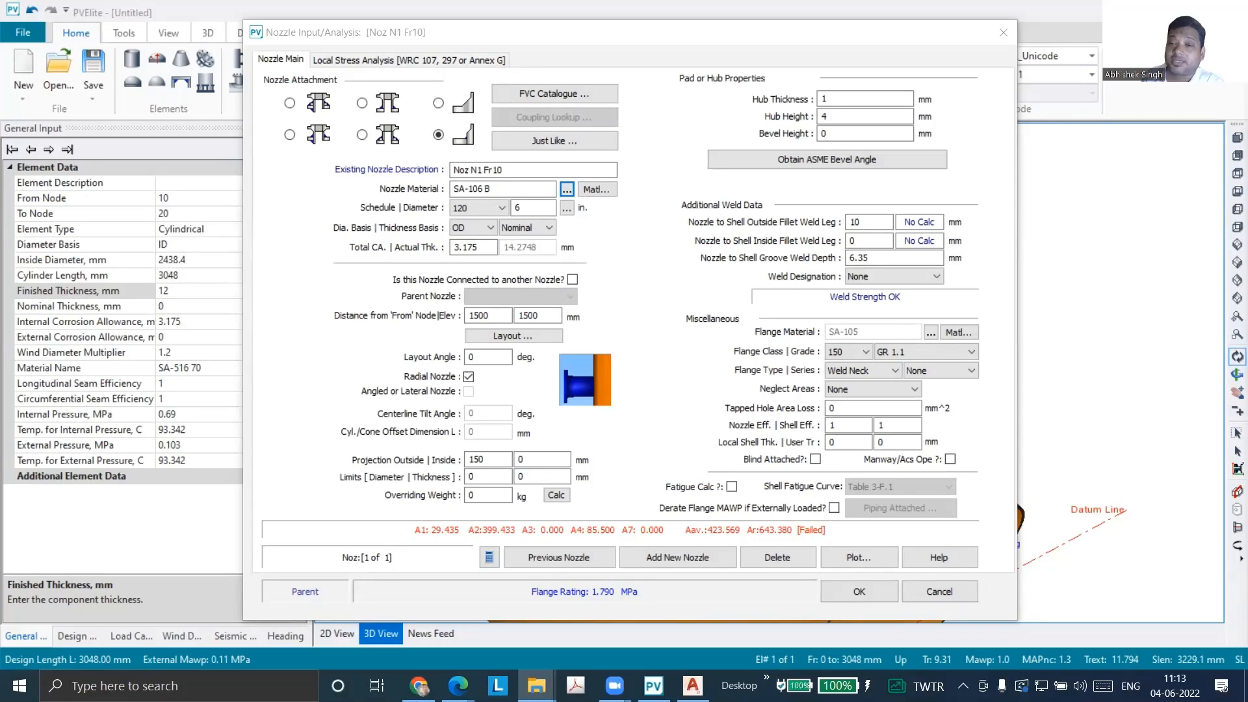
click(575, 685)
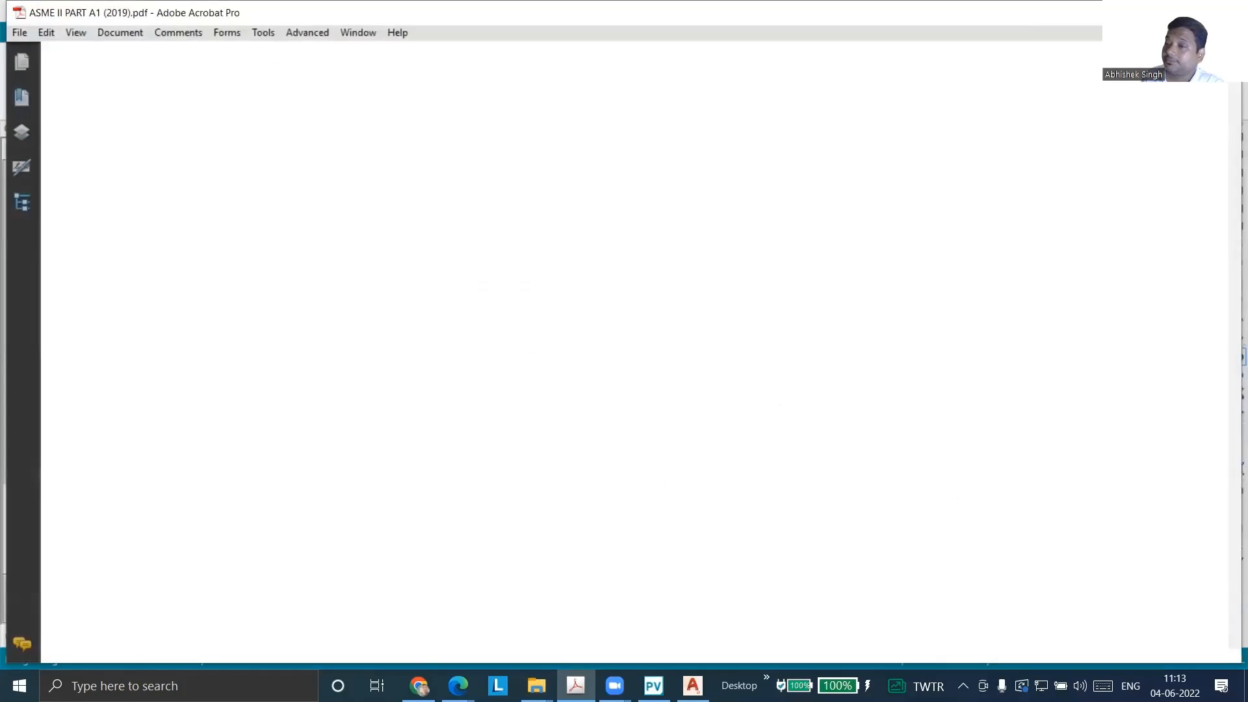
click(20, 104)
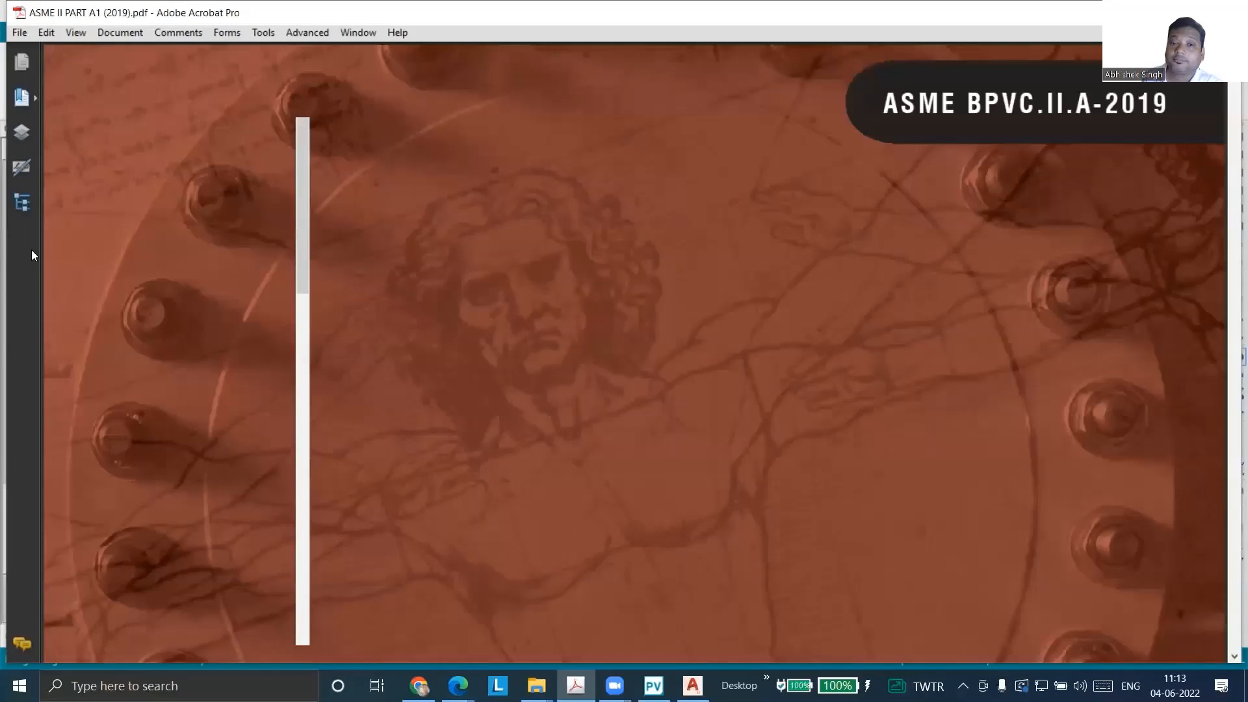
scroll(170, 505, down, 2)
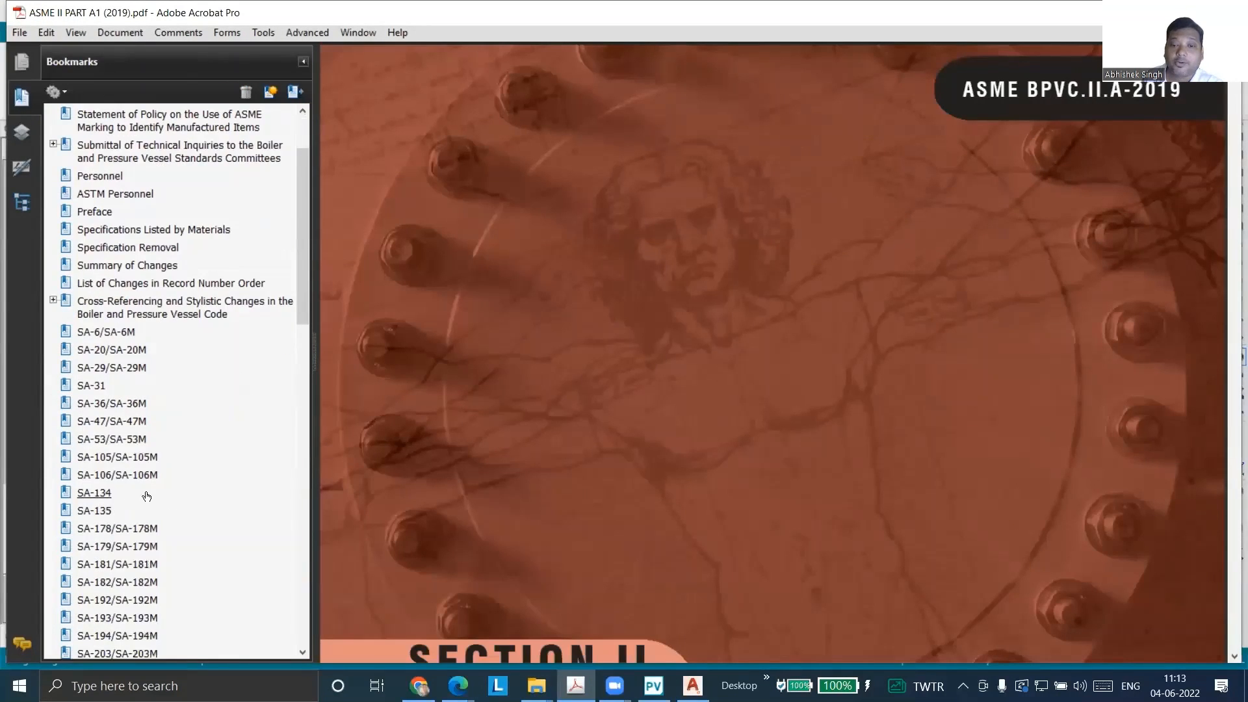
click(117, 460)
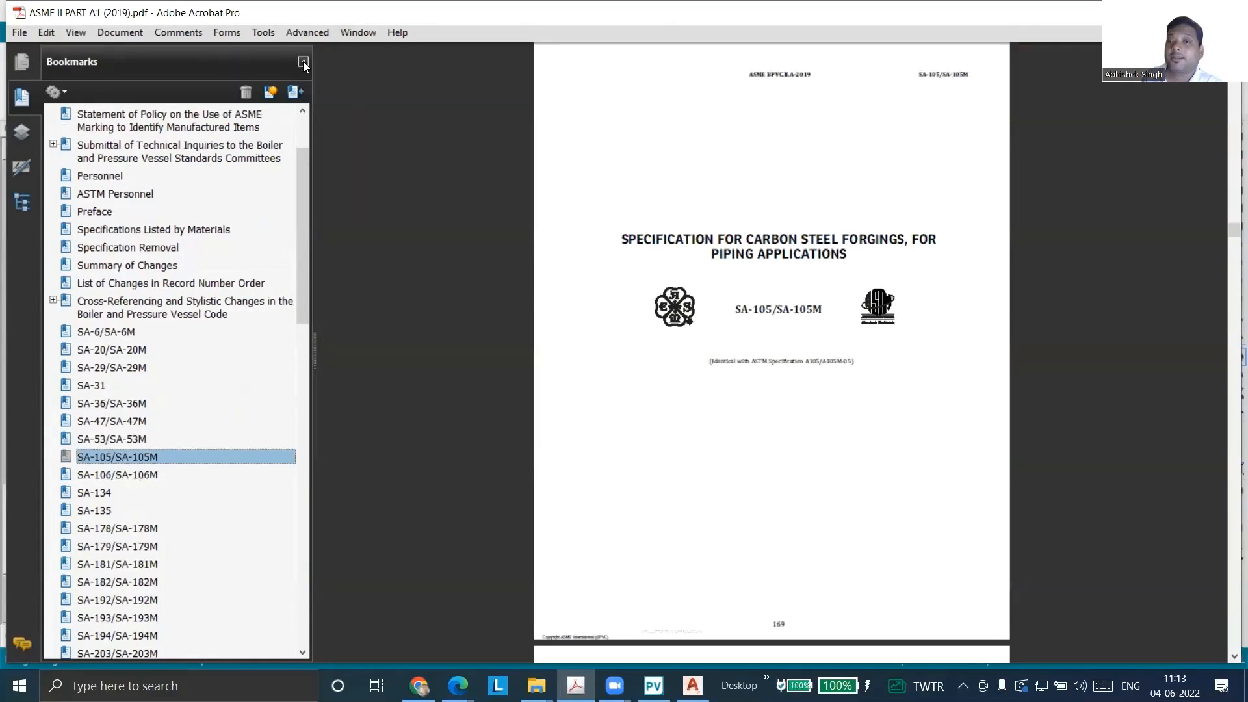
click(302, 61)
Select the words "FOR PIPING APPLICATIONS" in the title of the SA-105/SA-105M specification
ctrl+scroll(732, 223, up, 3)
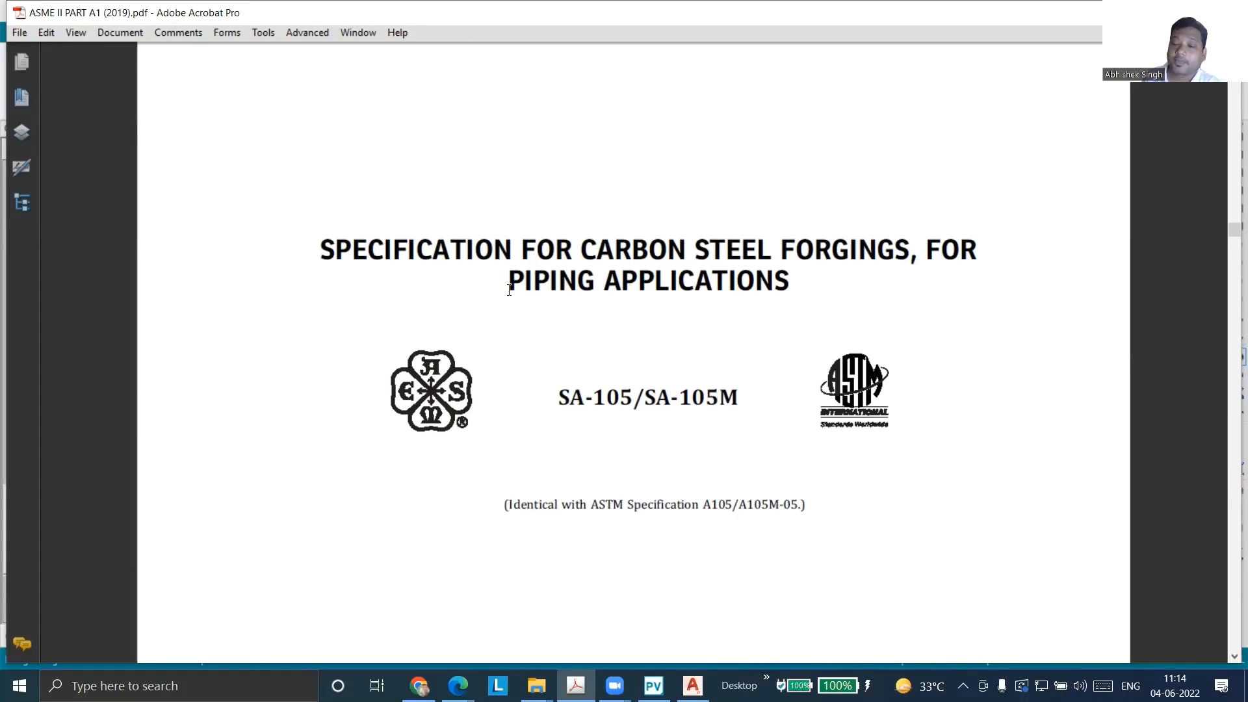
ctrl+scroll(580, 185, down, 1)
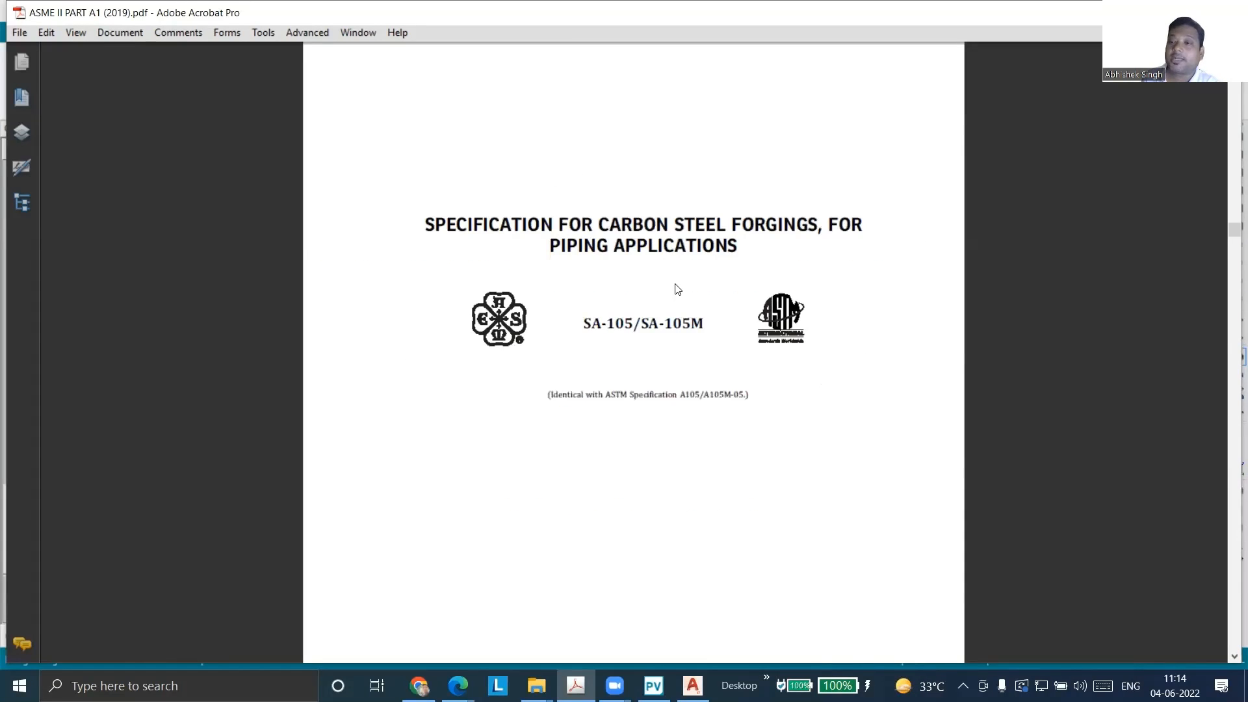
ctrl+scroll(825, 197, up, 1)
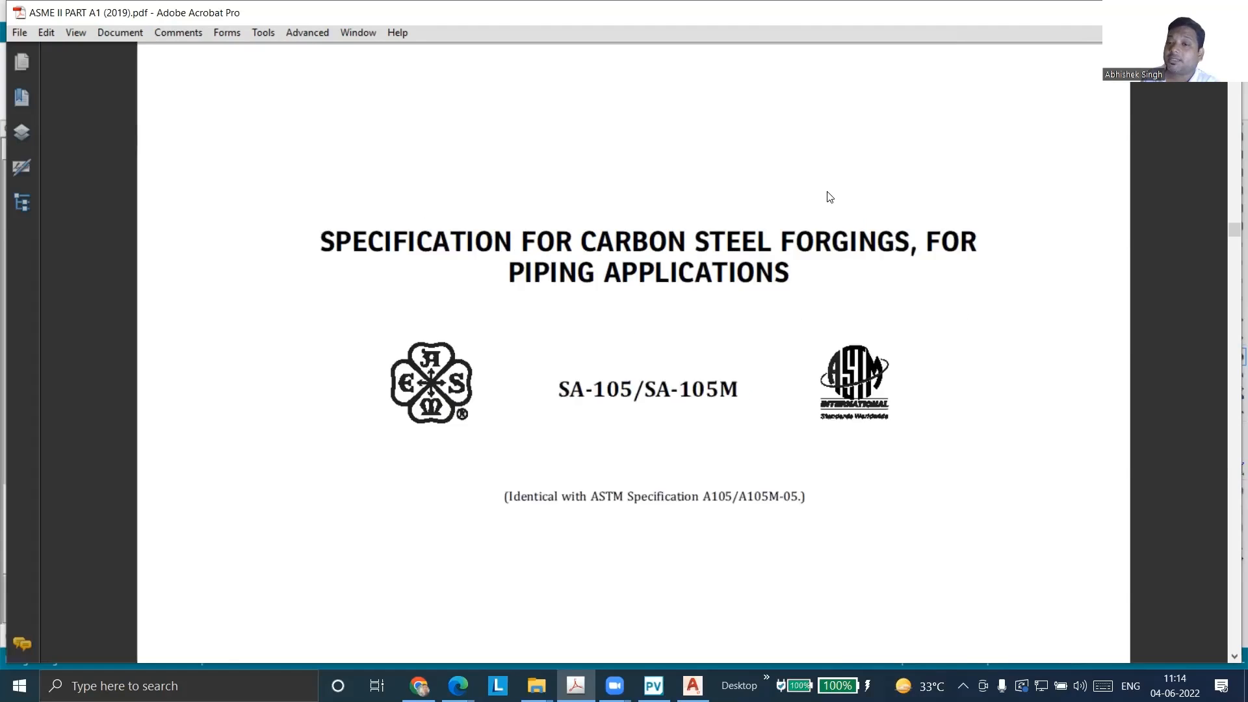
ctrl+scroll(829, 197, up, 1)
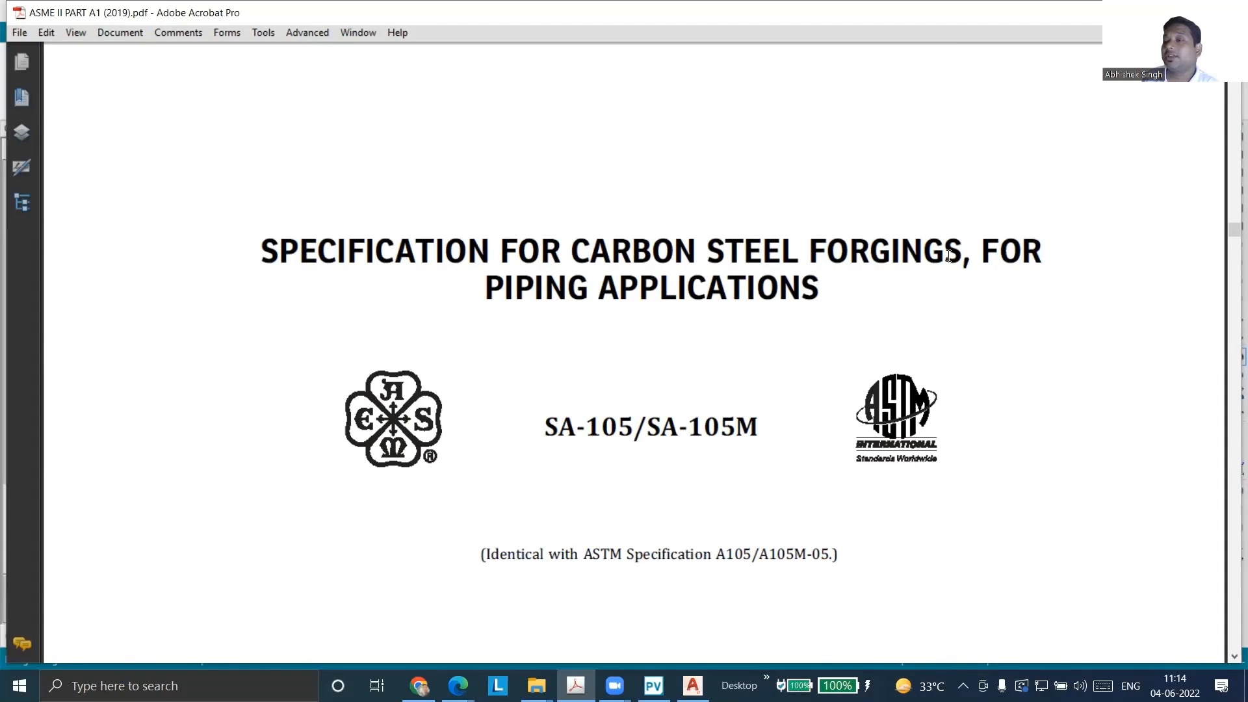
drag(820, 290, 981, 254)
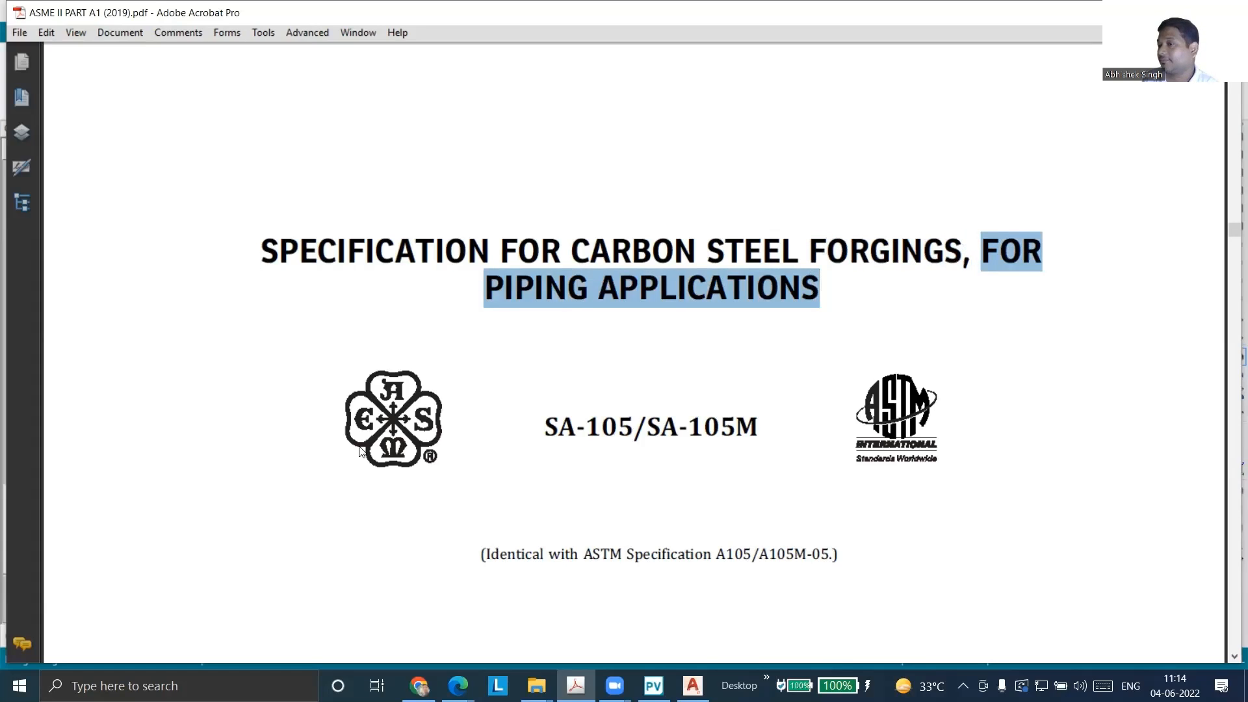
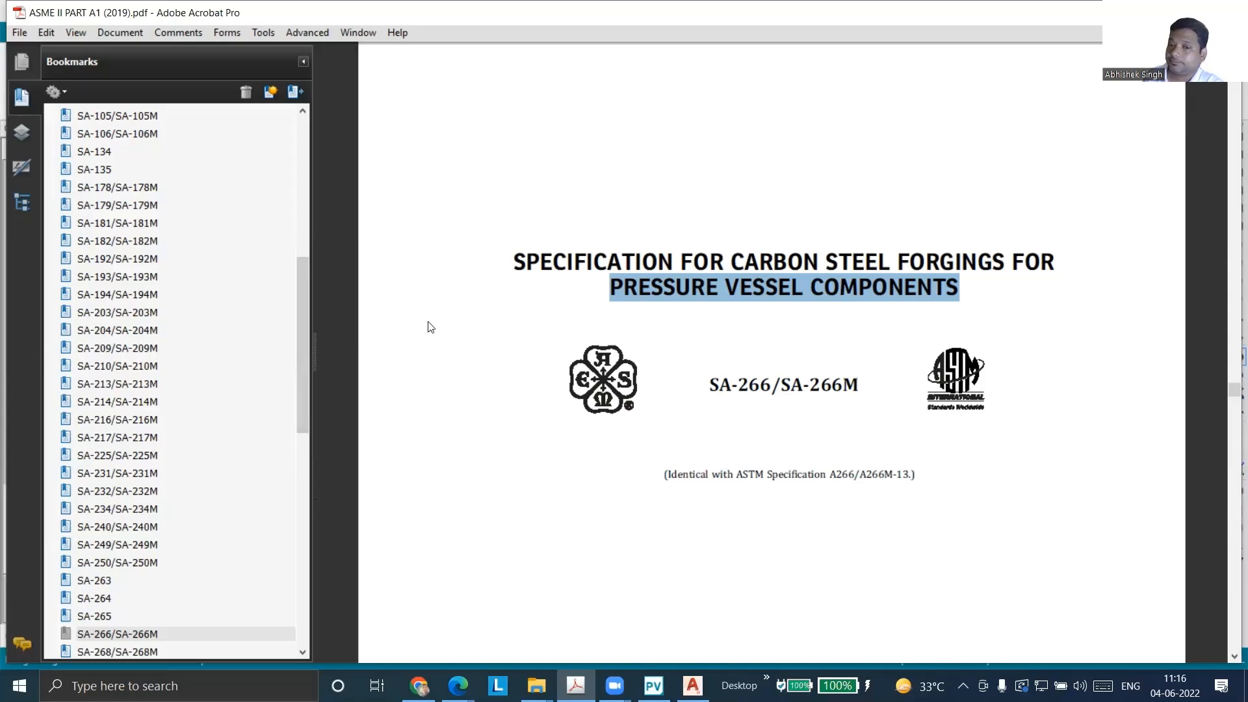
Go to the SA-350/SA-350M specification and select "REQUIRING NOTCH TOUGHNESS TESTING FOR PIPING COMPONENTS" in its title
scroll(257, 366, down, 2)
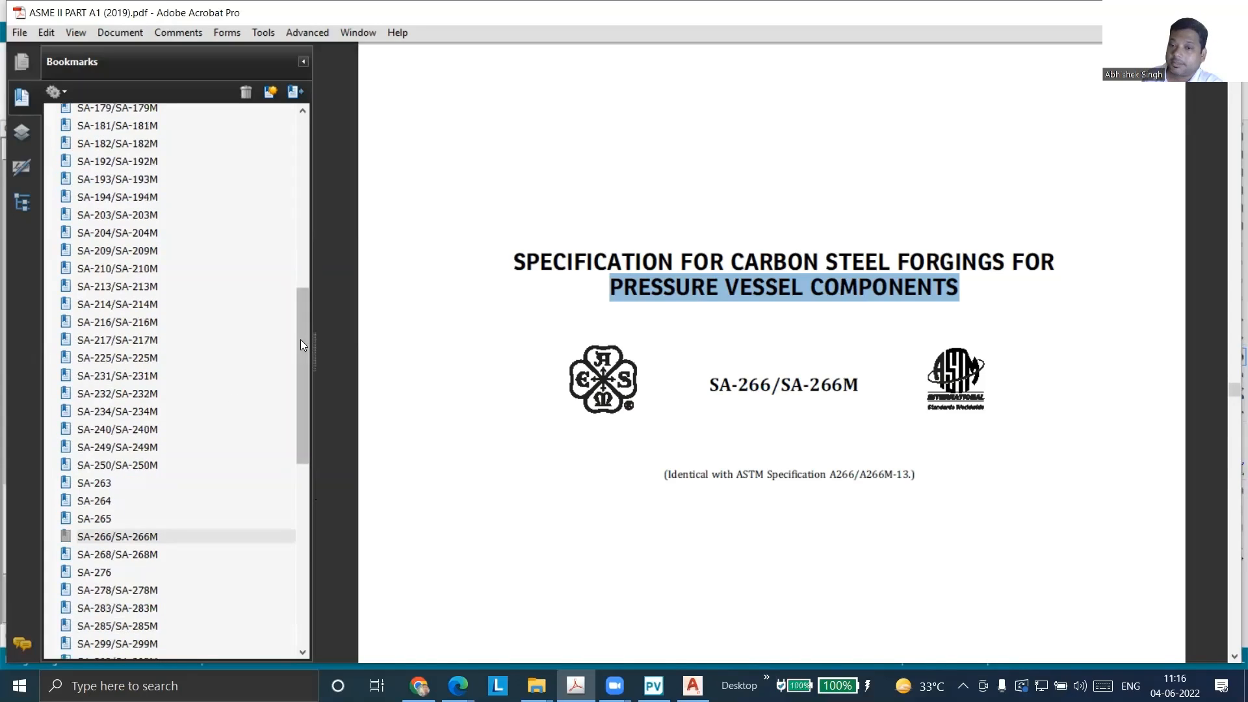
drag(300, 339, 297, 492)
click(111, 337)
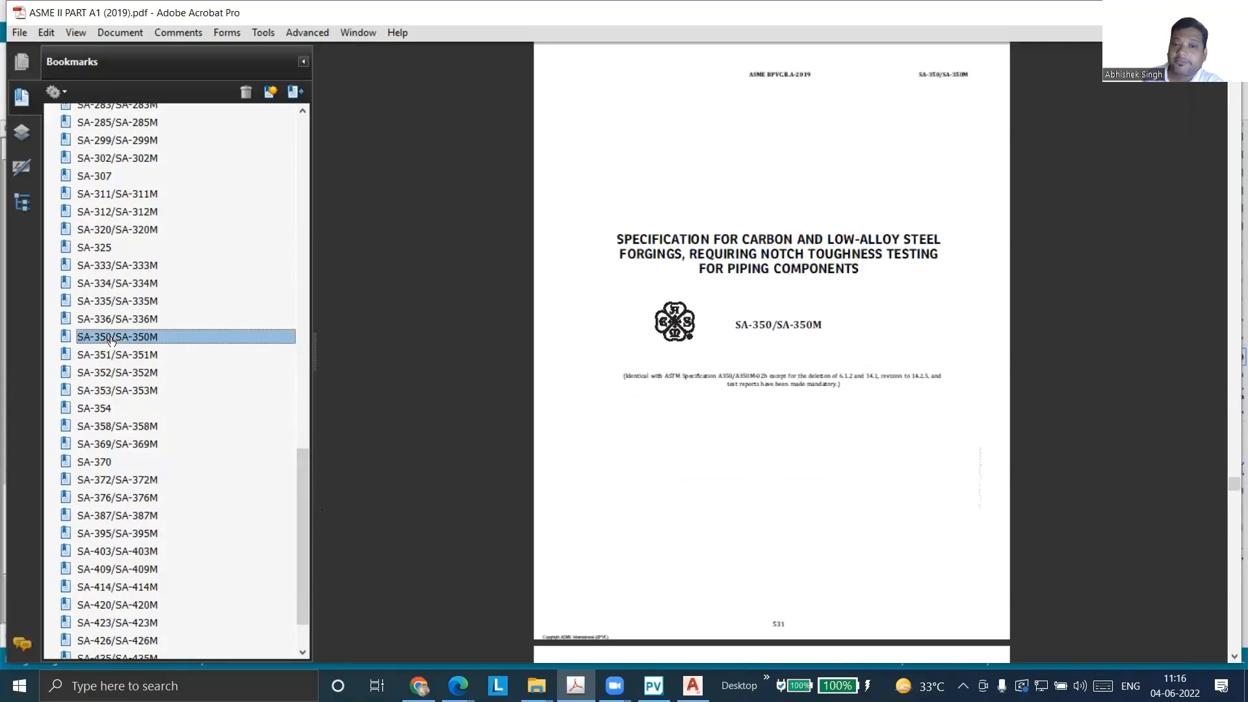
key(ctrl+equal)
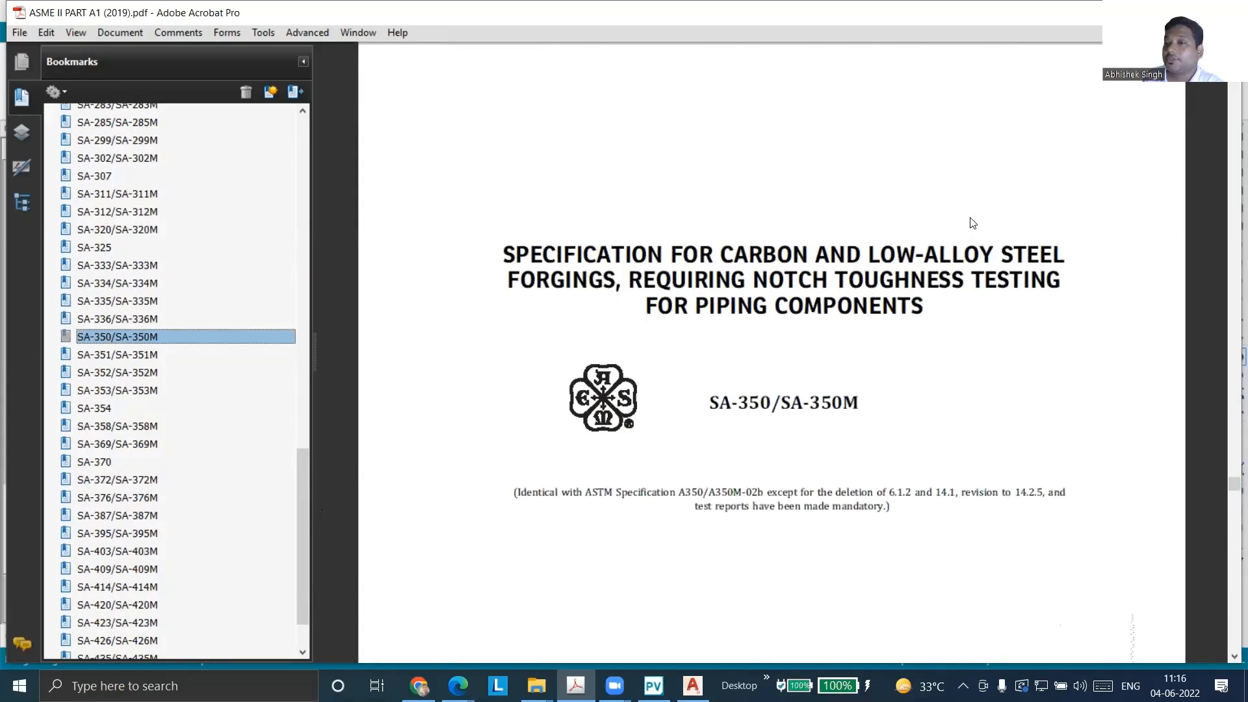
drag(721, 256, 813, 255)
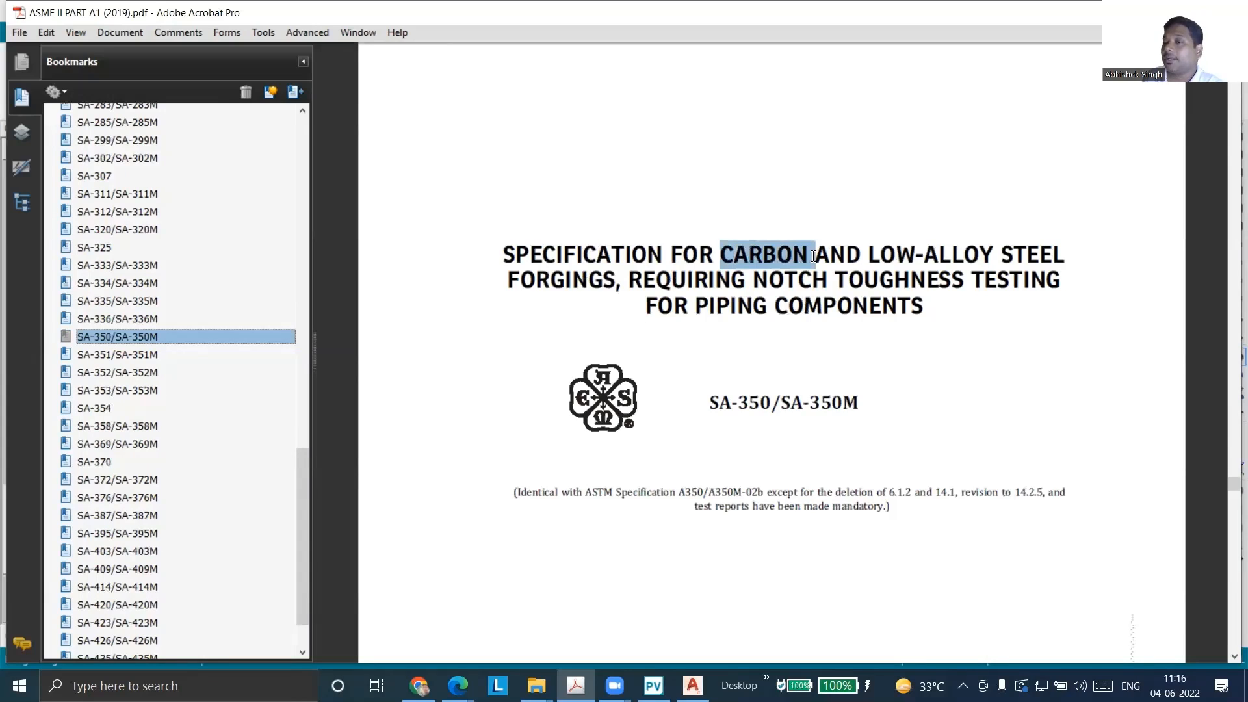
click(880, 255)
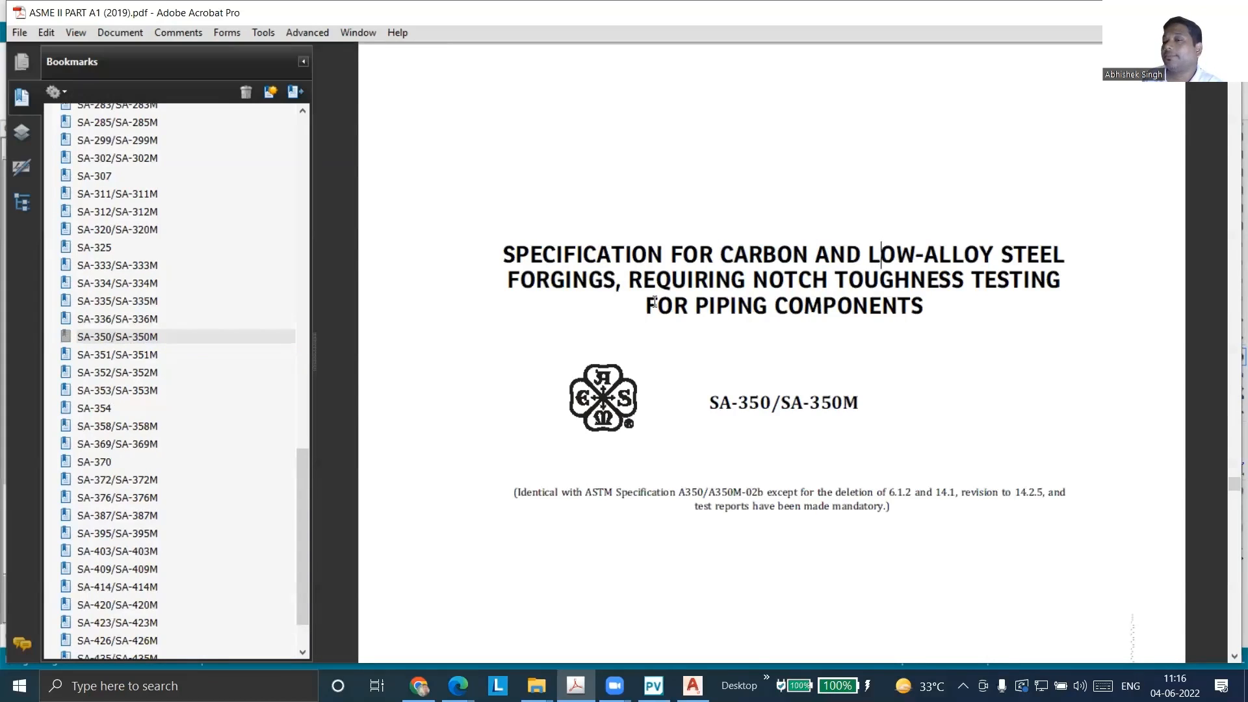
drag(629, 279, 925, 299)
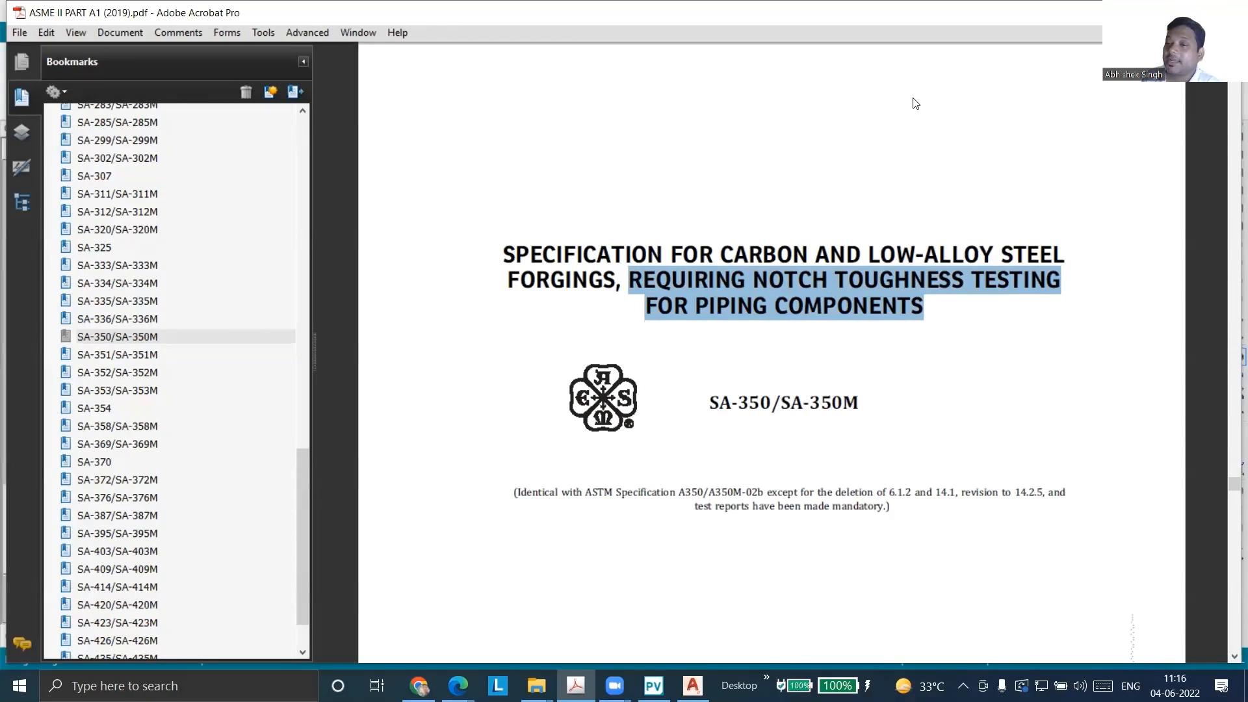
Look over the scope and referenced documents on the opening page of the SA-350/SA-350M specification
ctrl+scroll(912, 102, down, 2)
scroll(879, 211, down, 1)
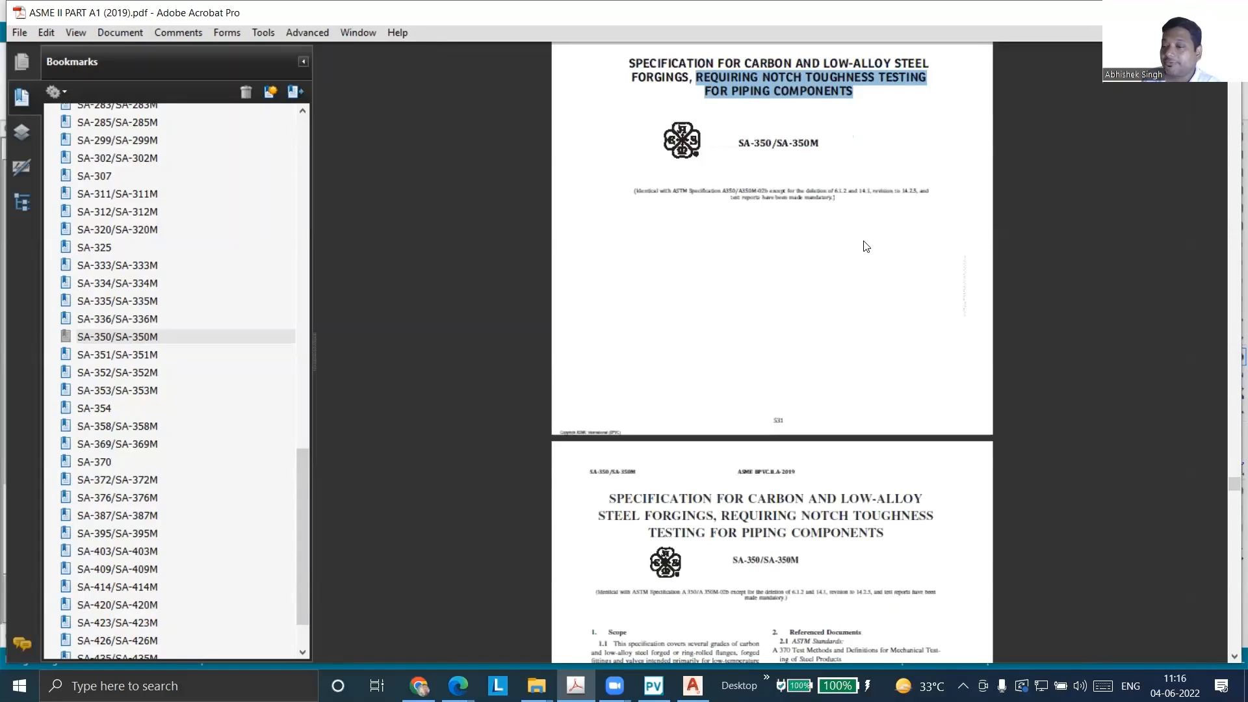
scroll(869, 246, down, 3)
scroll(869, 246, down, 1)
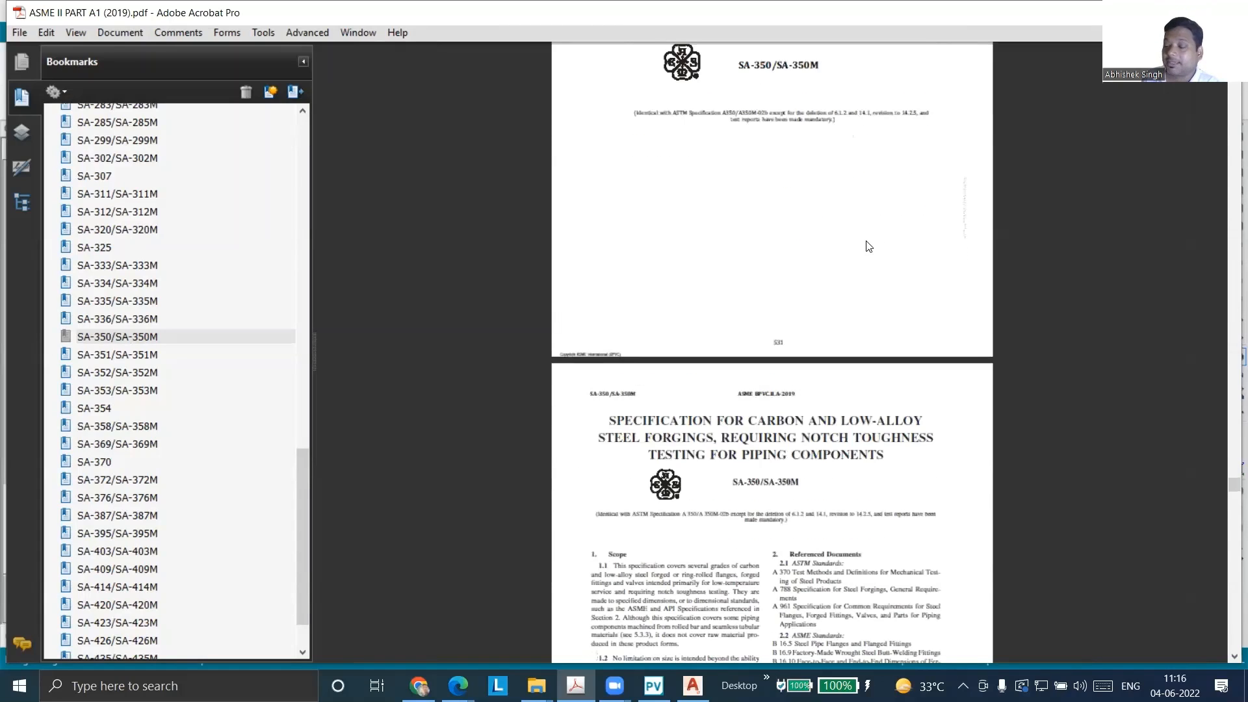
scroll(869, 246, up, 3)
scroll(870, 247, down, 4)
scroll(871, 245, down, 4)
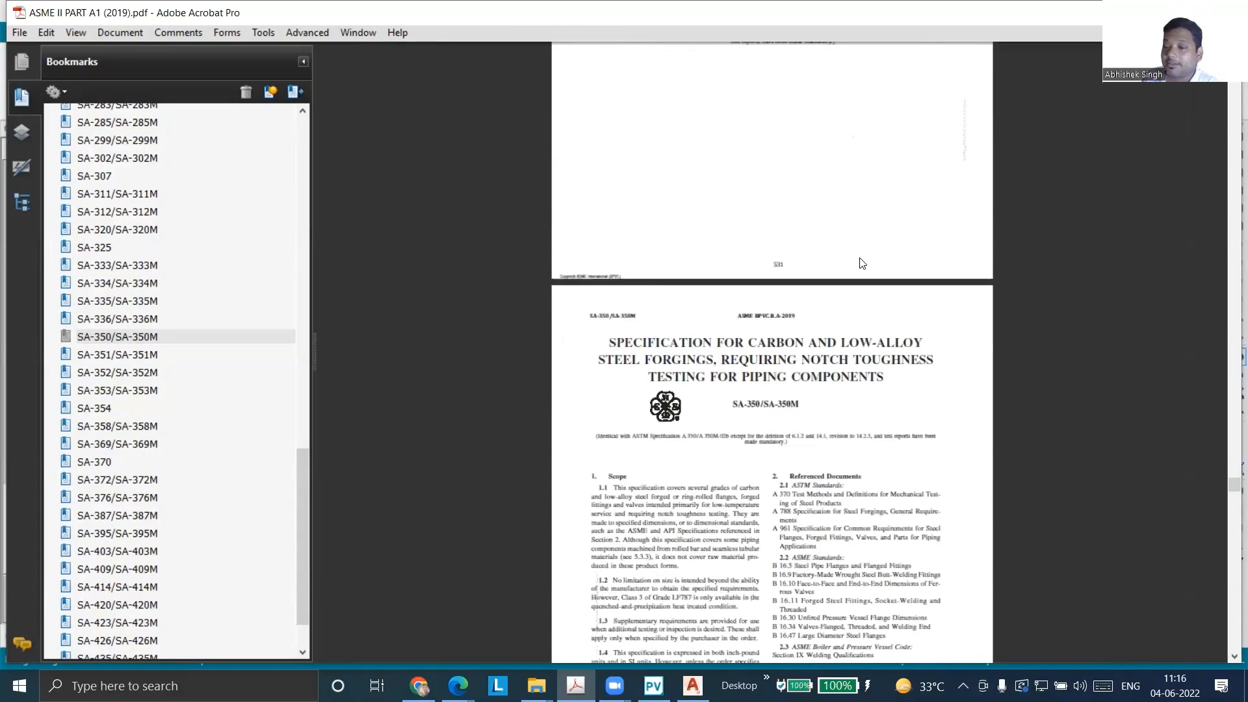
ctrl+scroll(835, 370, up, 2)
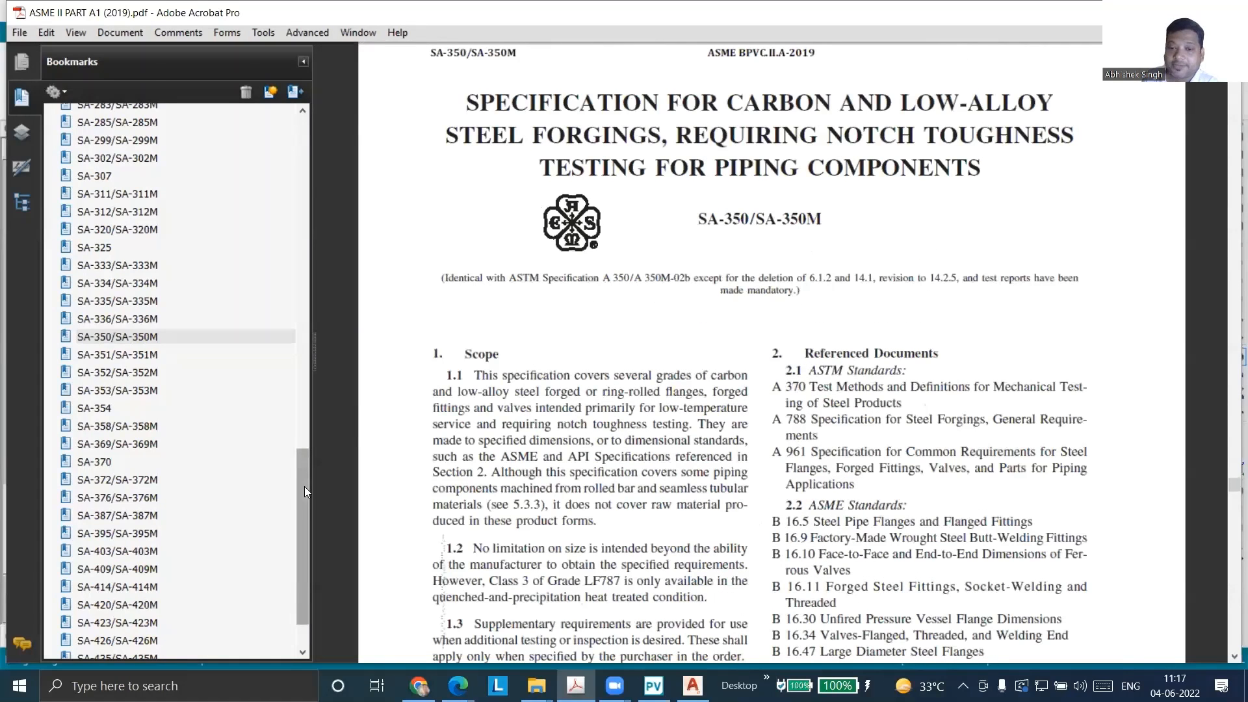
Switch to the ASME II PART A2 (2019) PDF in Adobe Acrobat Pro and go to the SA-765/SA-765M specification
drag(304, 486, 303, 538)
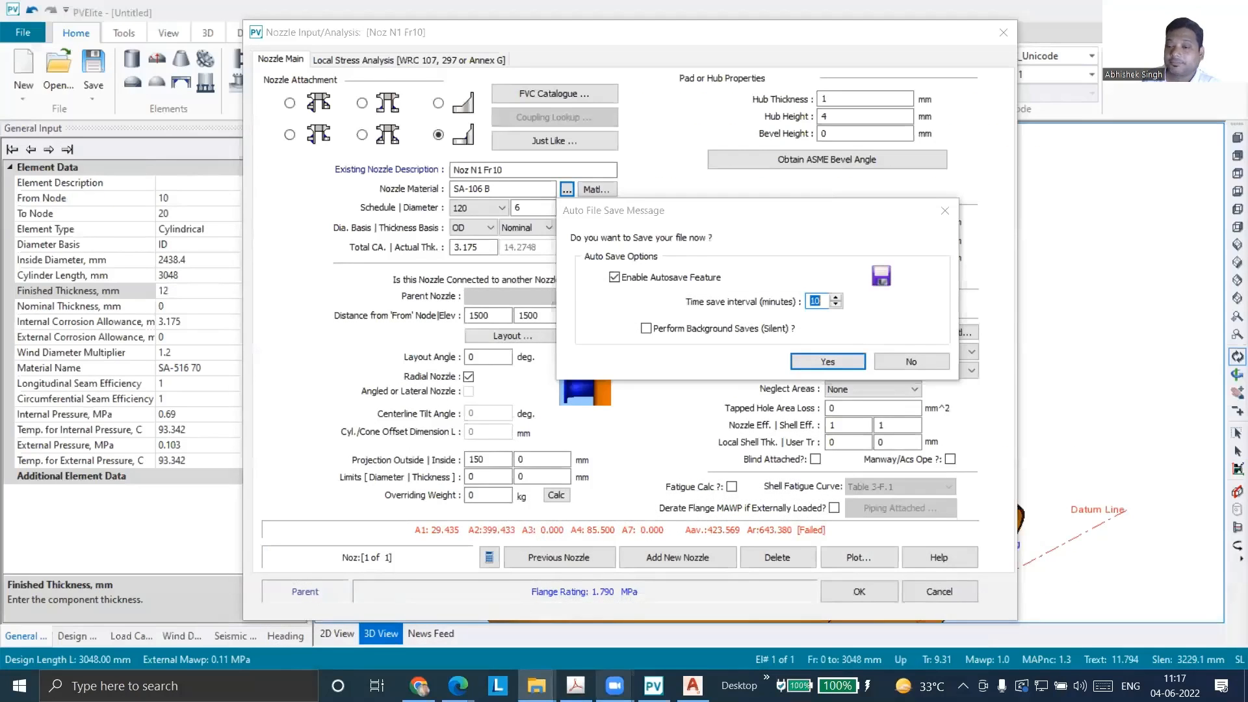
click(575, 685)
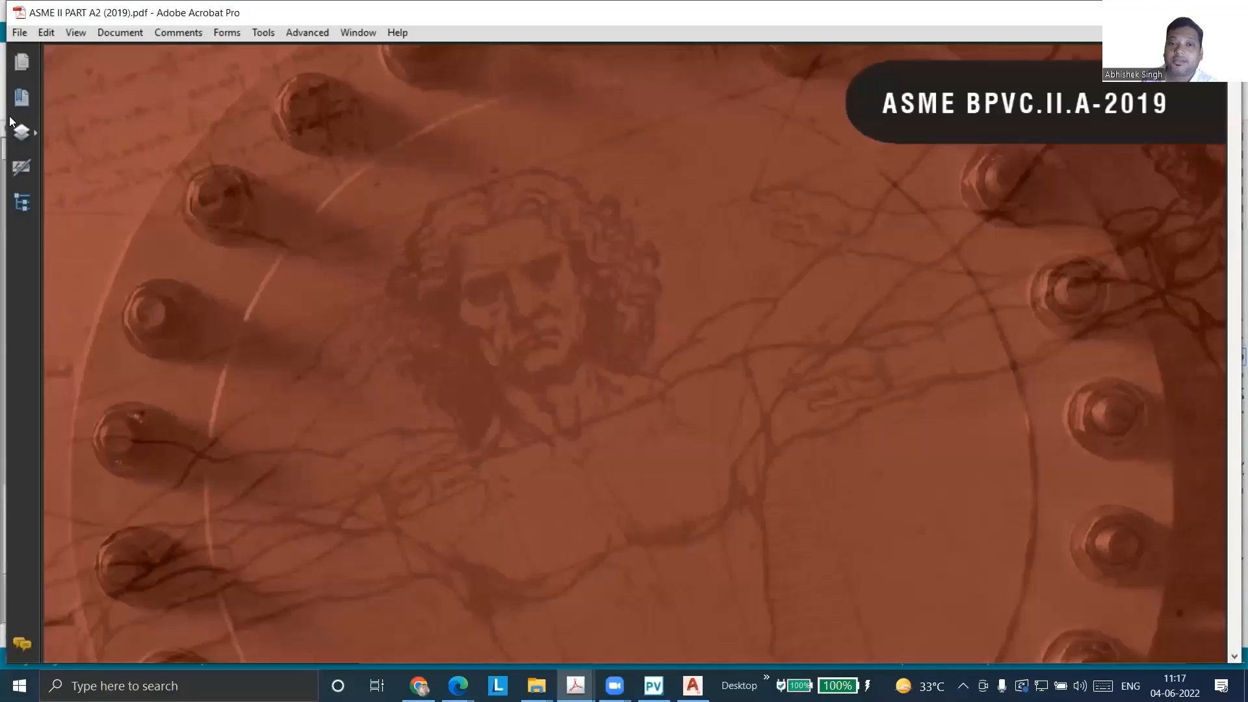
click(21, 97)
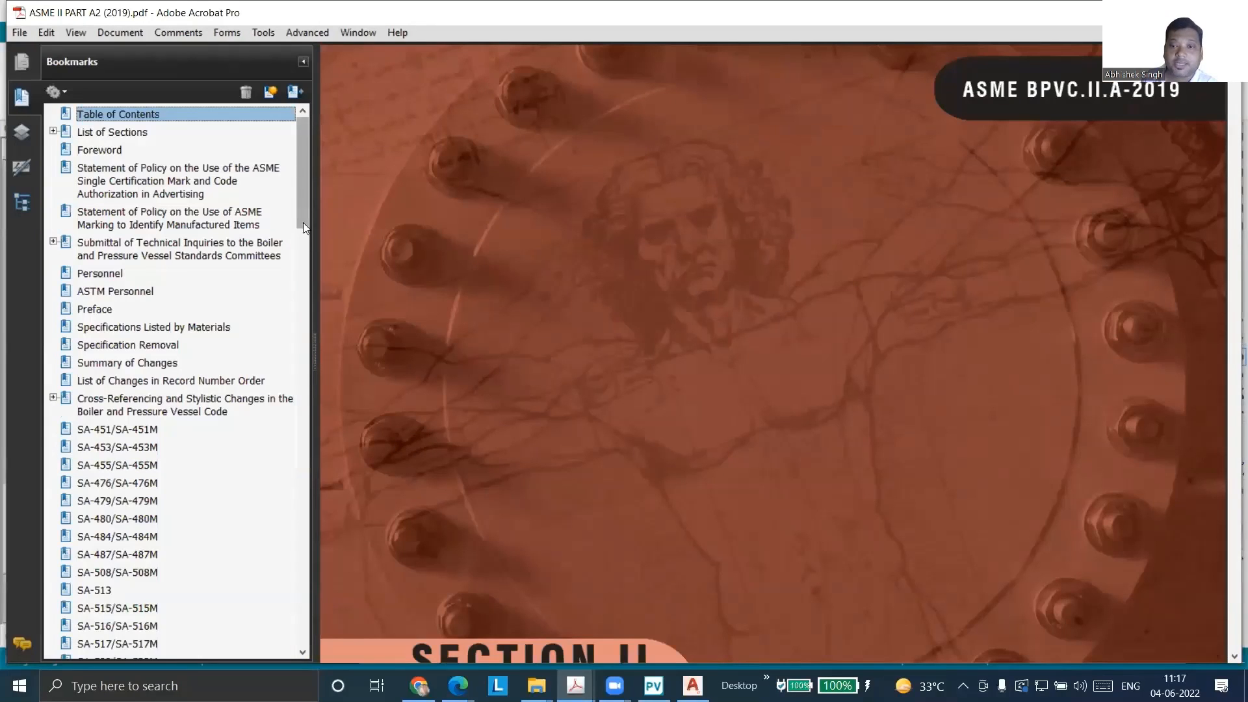
scroll(303, 223, down, 1)
scroll(195, 325, up, 1)
scroll(195, 487, down, 15)
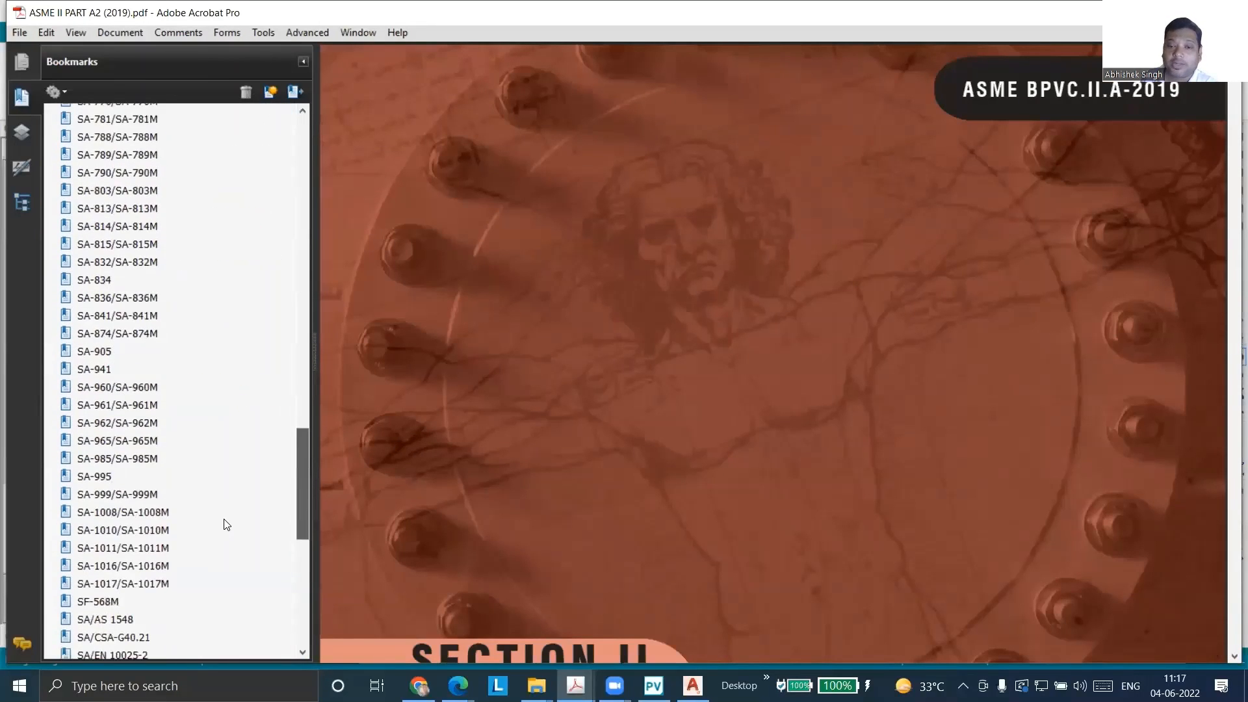
scroll(228, 526, up, 14)
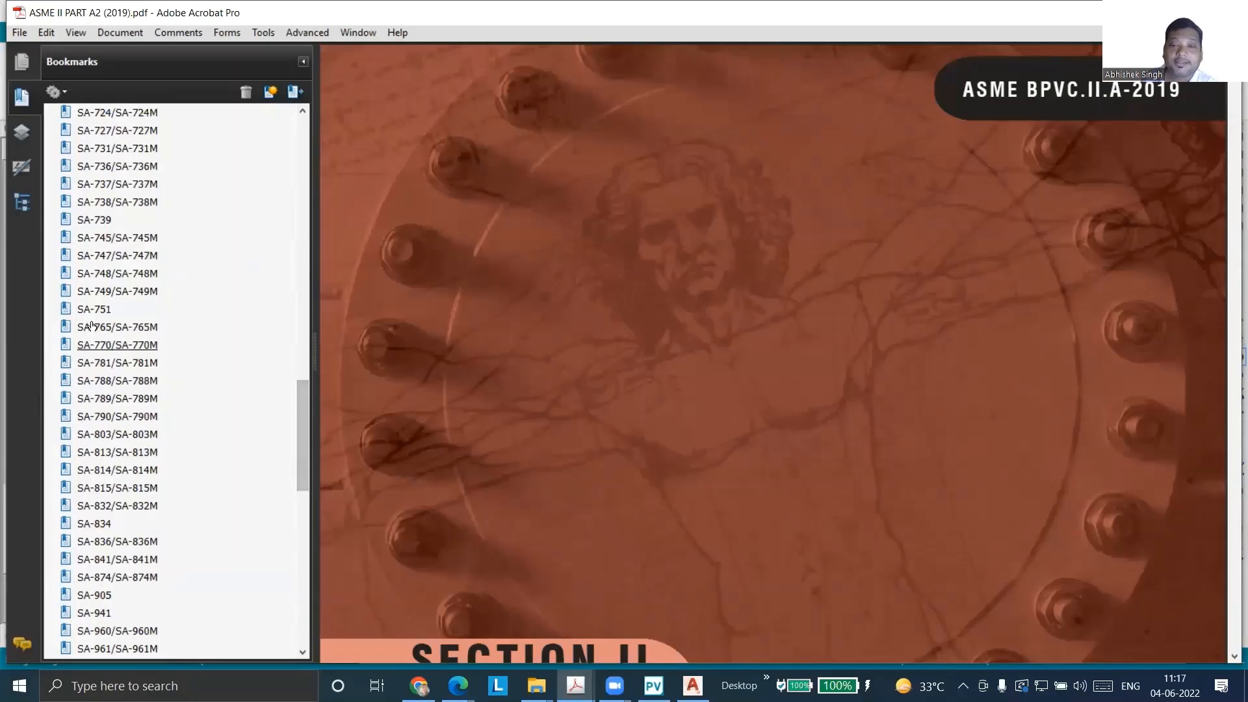
click(96, 327)
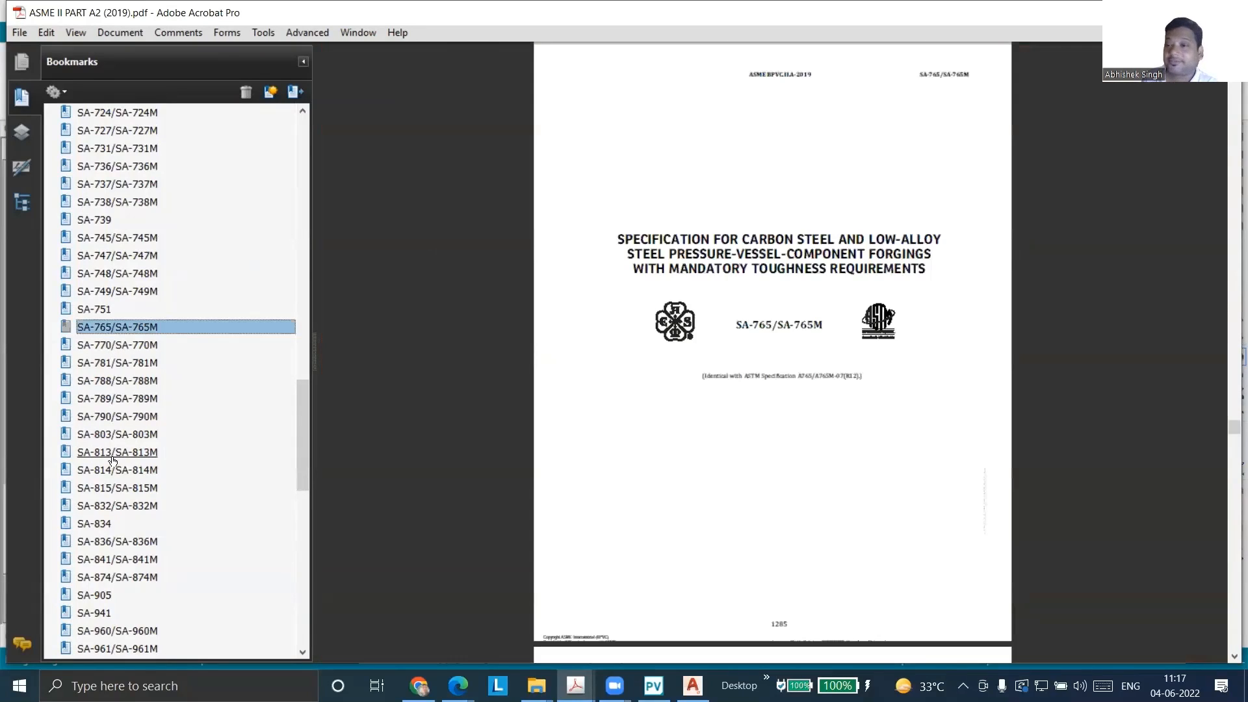
Select the words "MANDATORY TOUGHNESS REQUIREMENTS" in the title of the SA-765/SA-765M specification
ctrl+scroll(943, 221, up, 5)
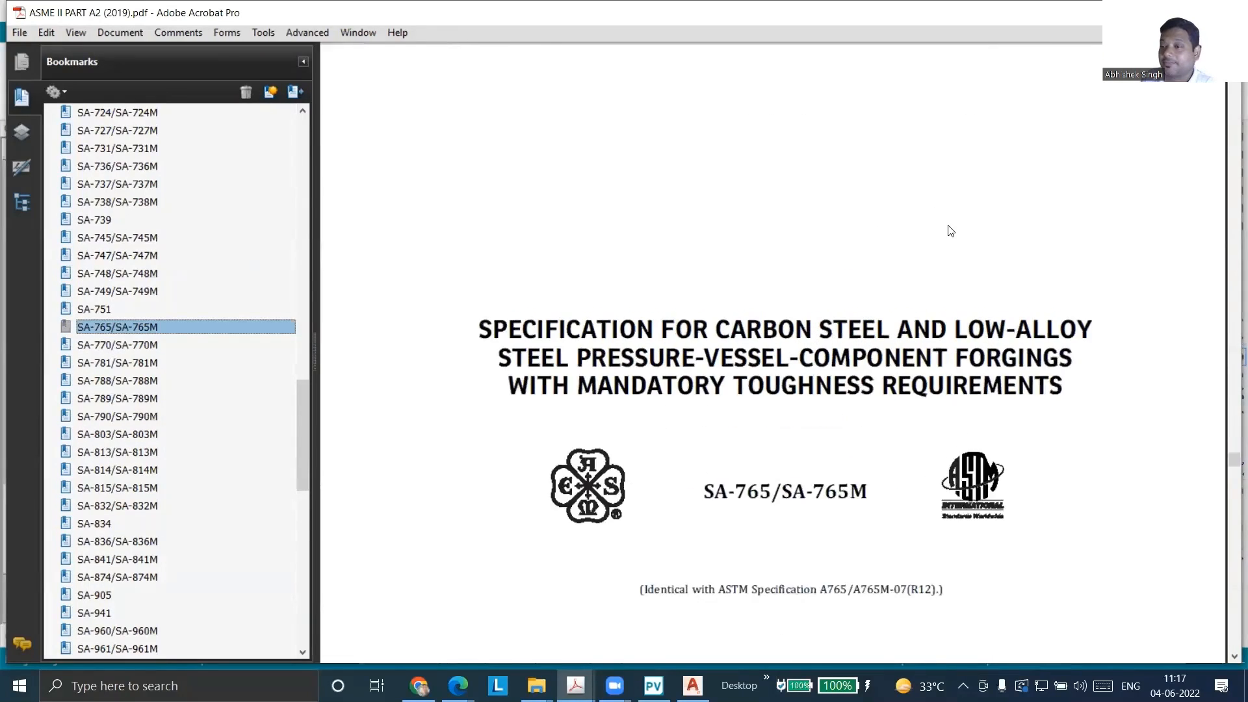
ctrl+scroll(949, 231, down, 1)
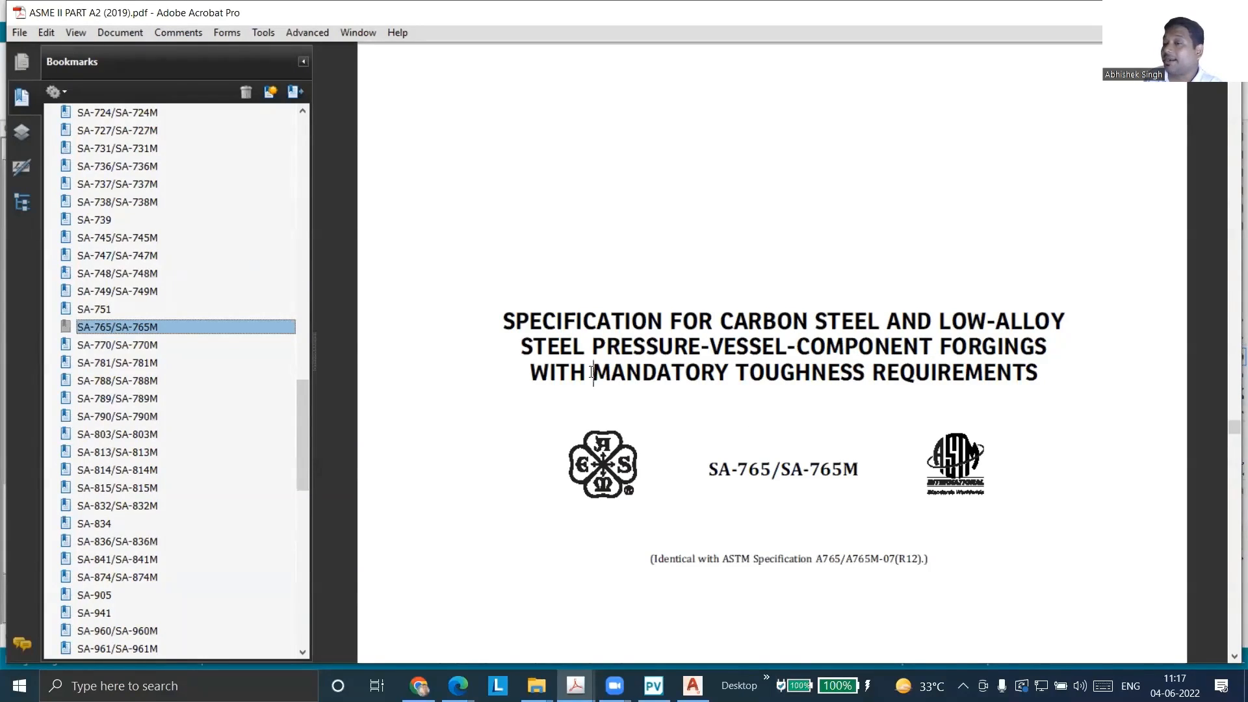
drag(592, 374, 1038, 377)
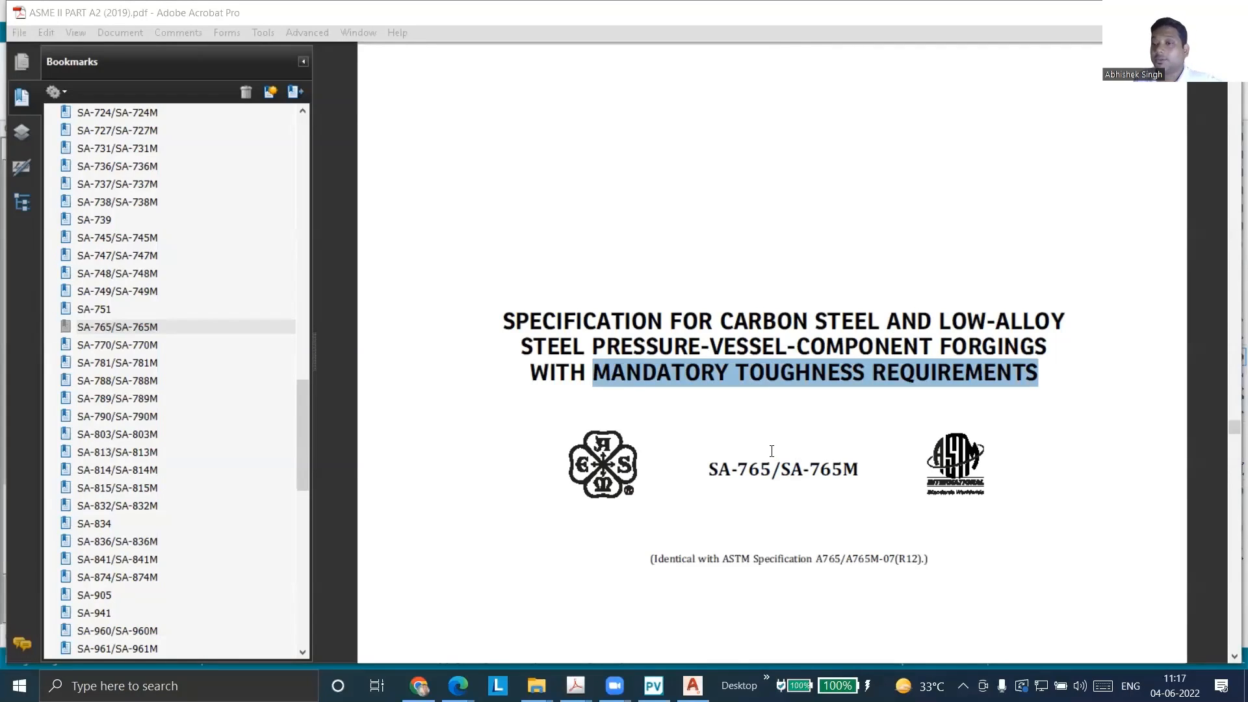
scroll(773, 452, up, 2)
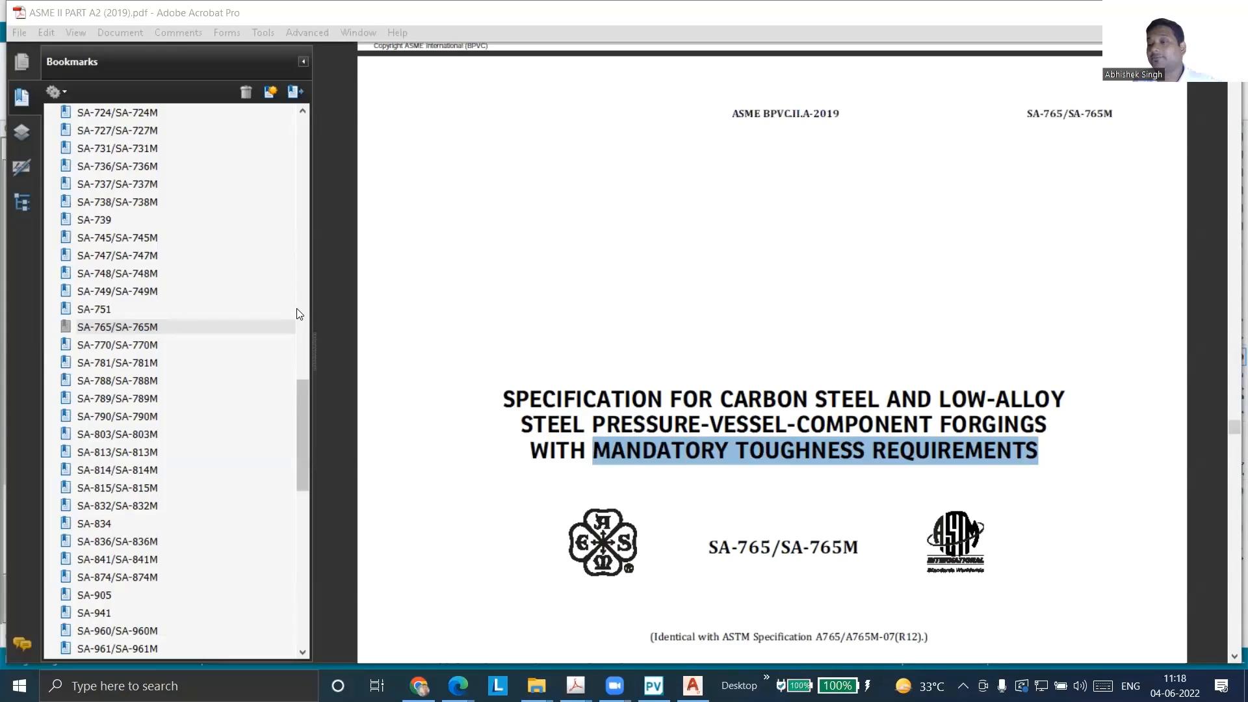
scroll(794, 267, up, 5)
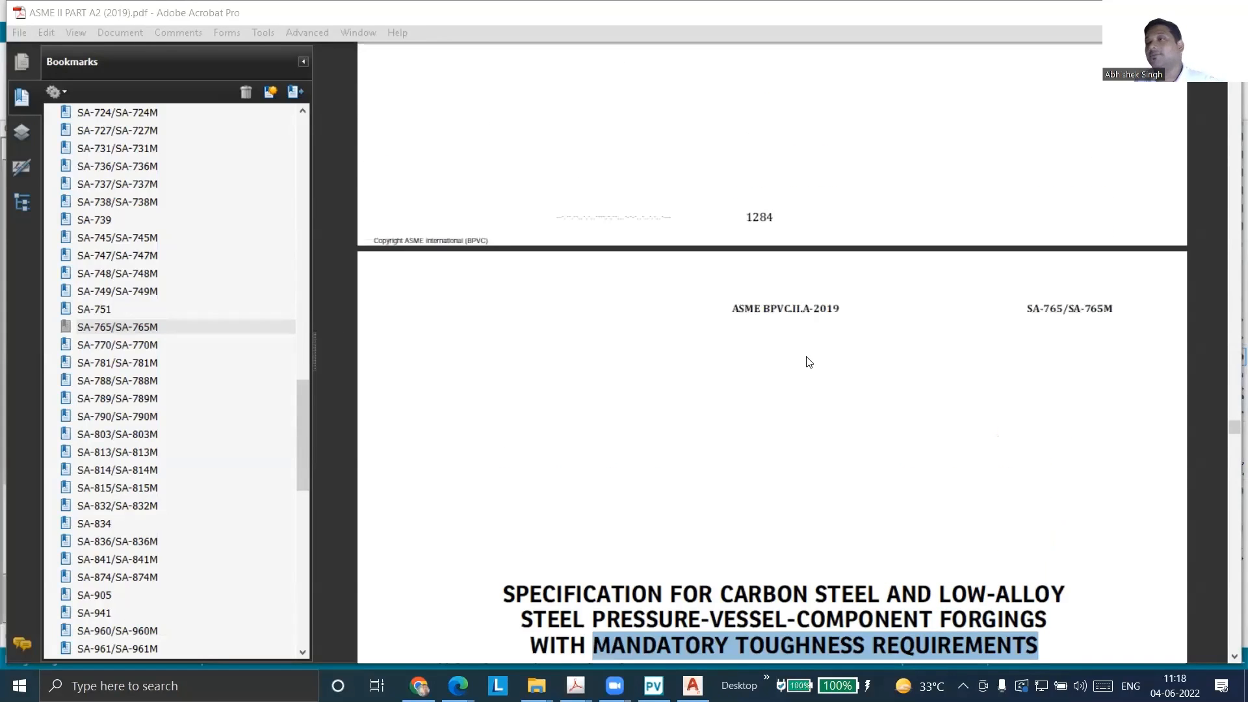
scroll(808, 362, down, 5)
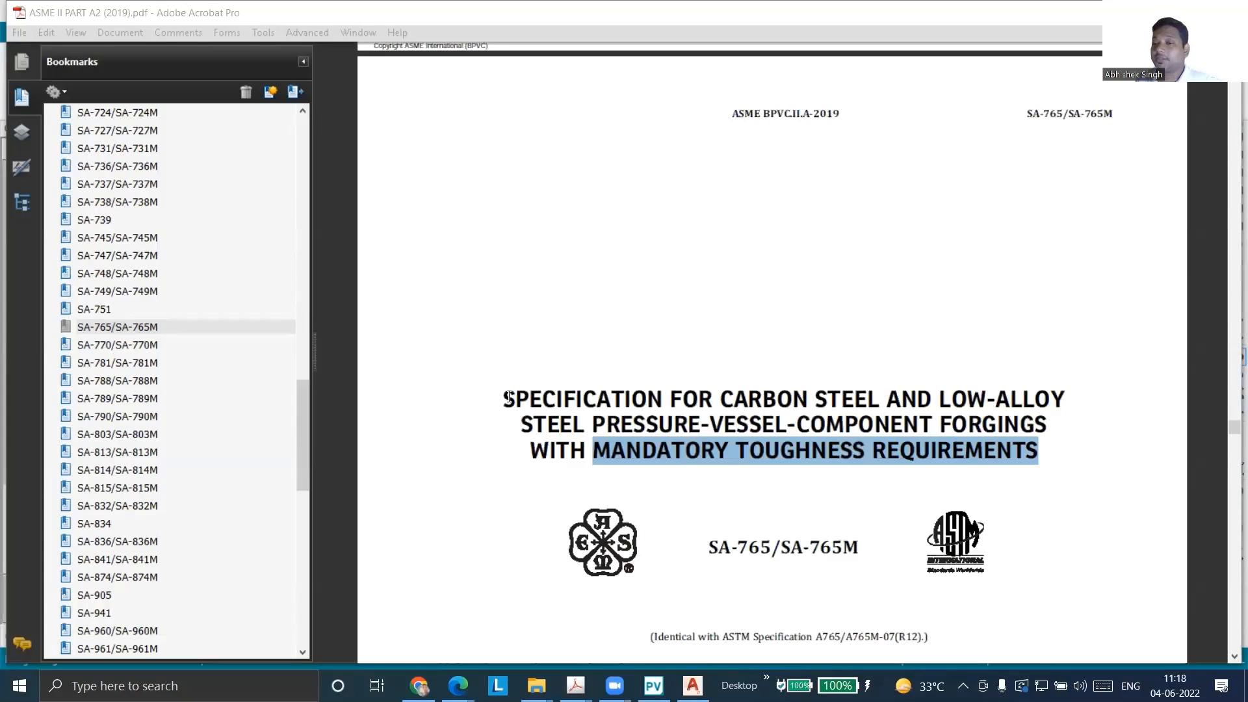
scroll(1030, 545, up, 3)
scroll(1000, 538, down, 4)
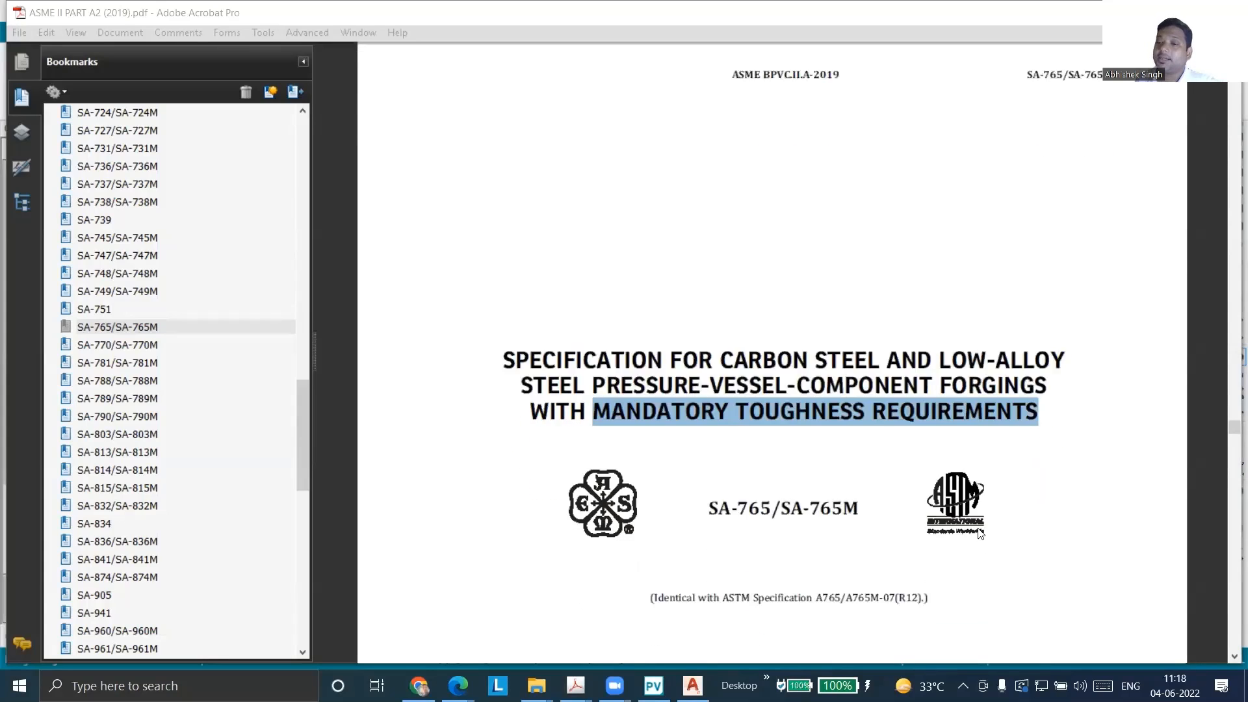
scroll(980, 533, up, 1)
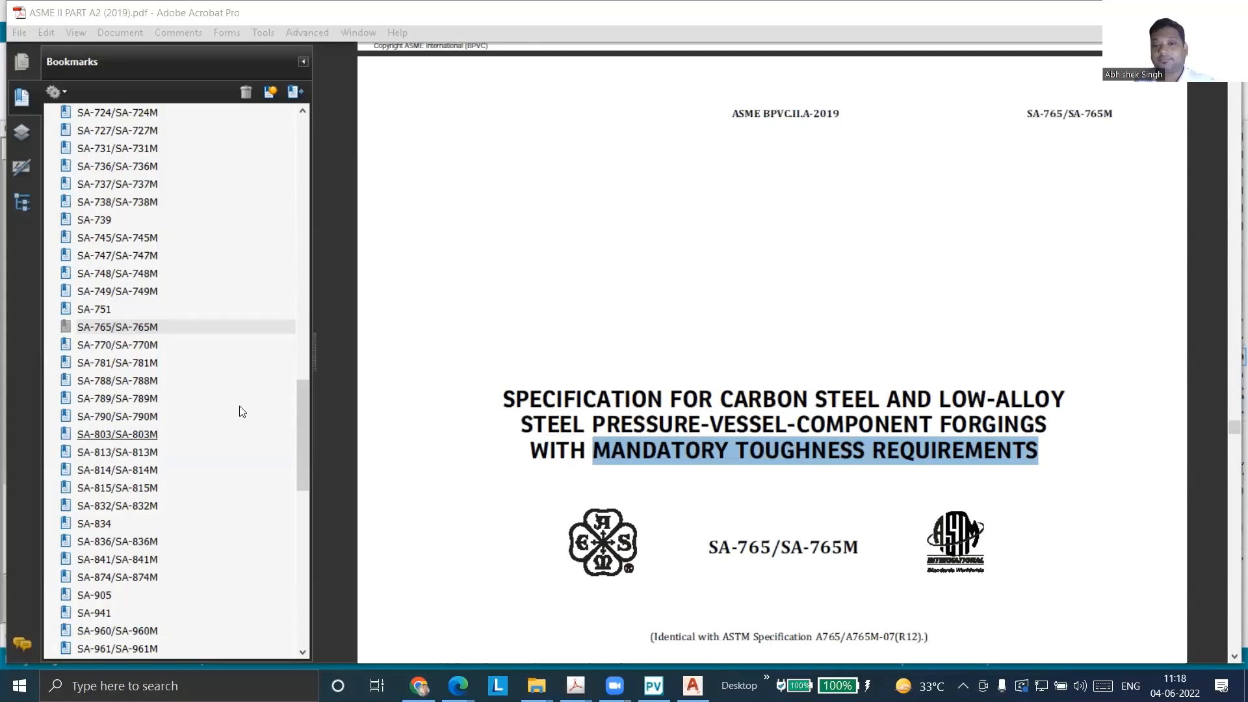
scroll(244, 412, up, 2)
drag(308, 397, 310, 300)
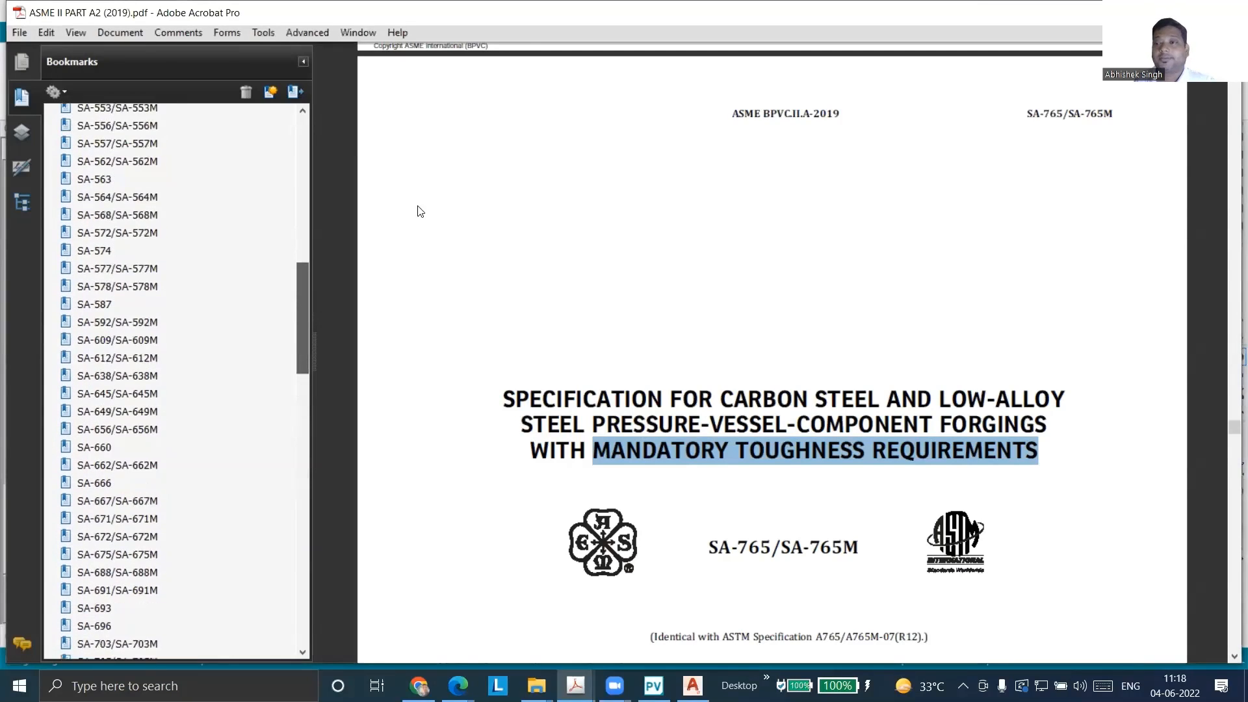
Return to the nozzle input in PV Elite and decline saving the file
click(1149, 12)
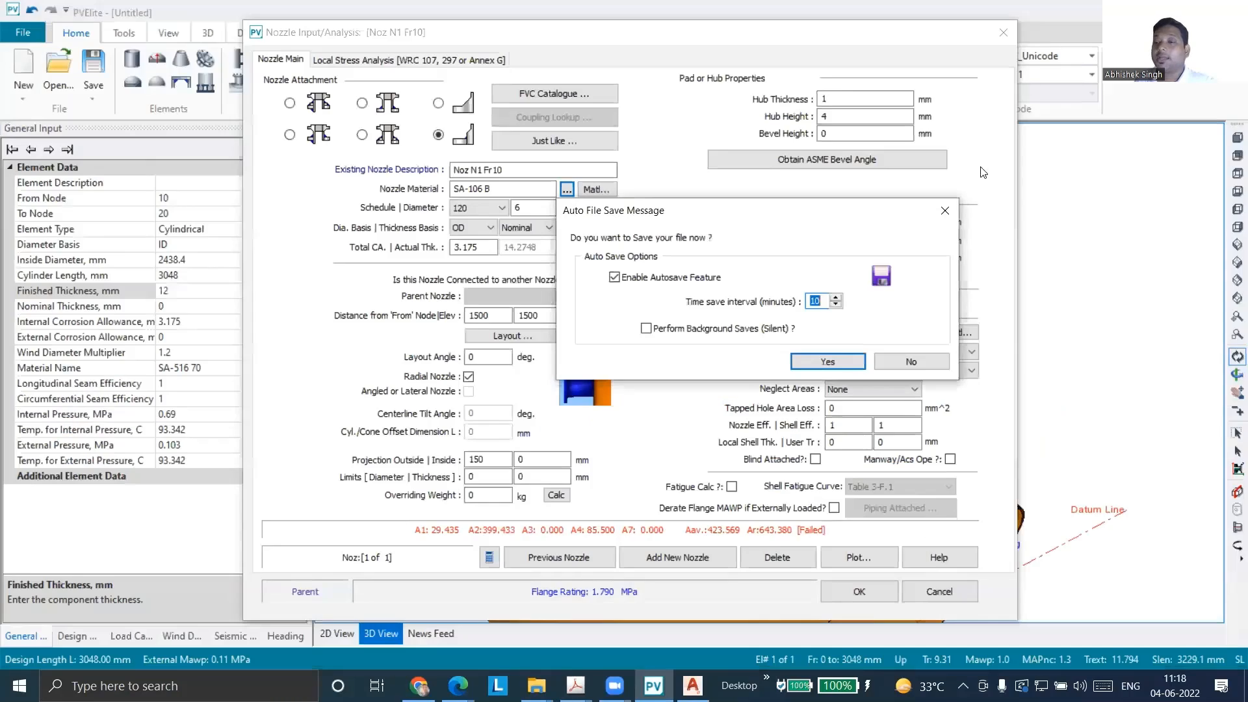
click(900, 363)
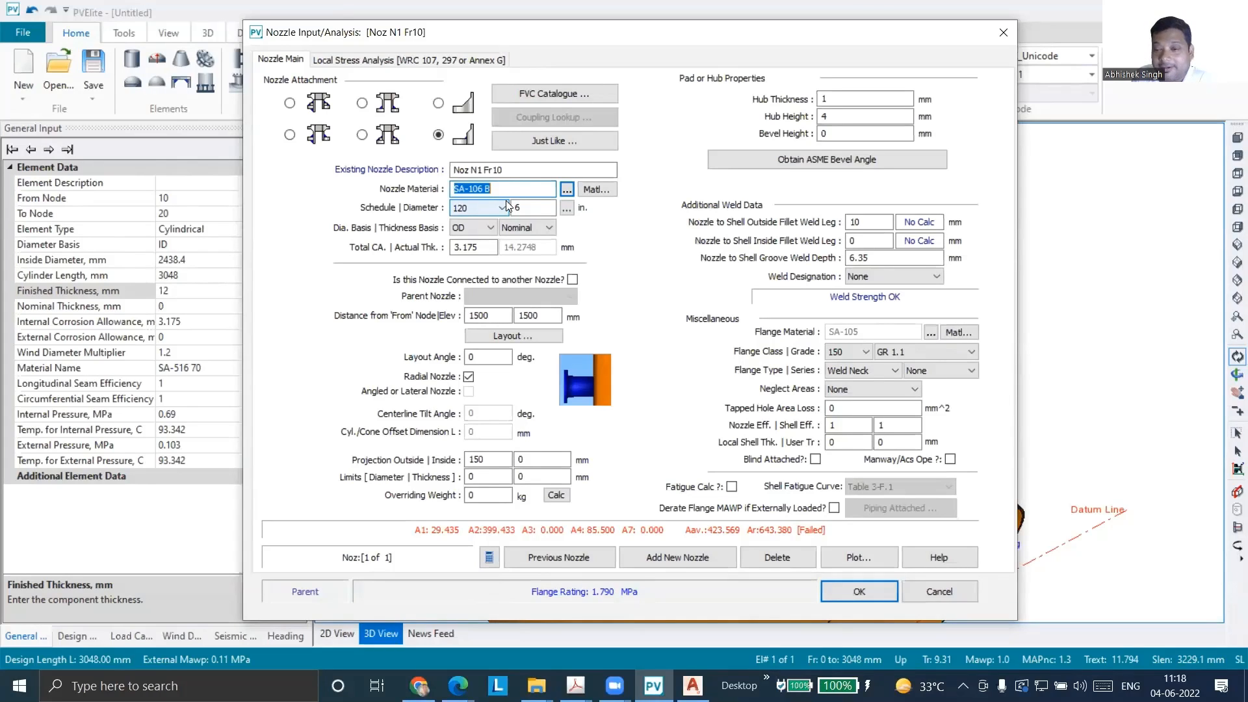
Enter SA-266 as the nozzle material for N1 and dismiss the number-range warning
text(SA)
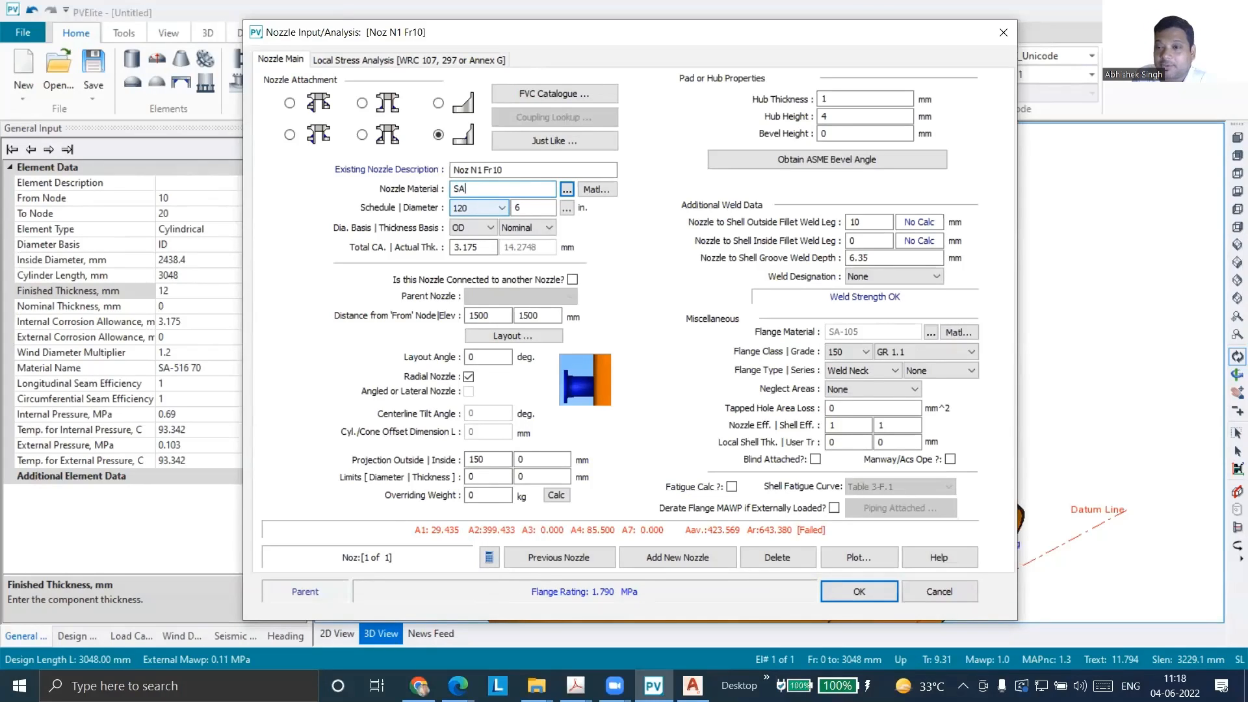
text(-266)
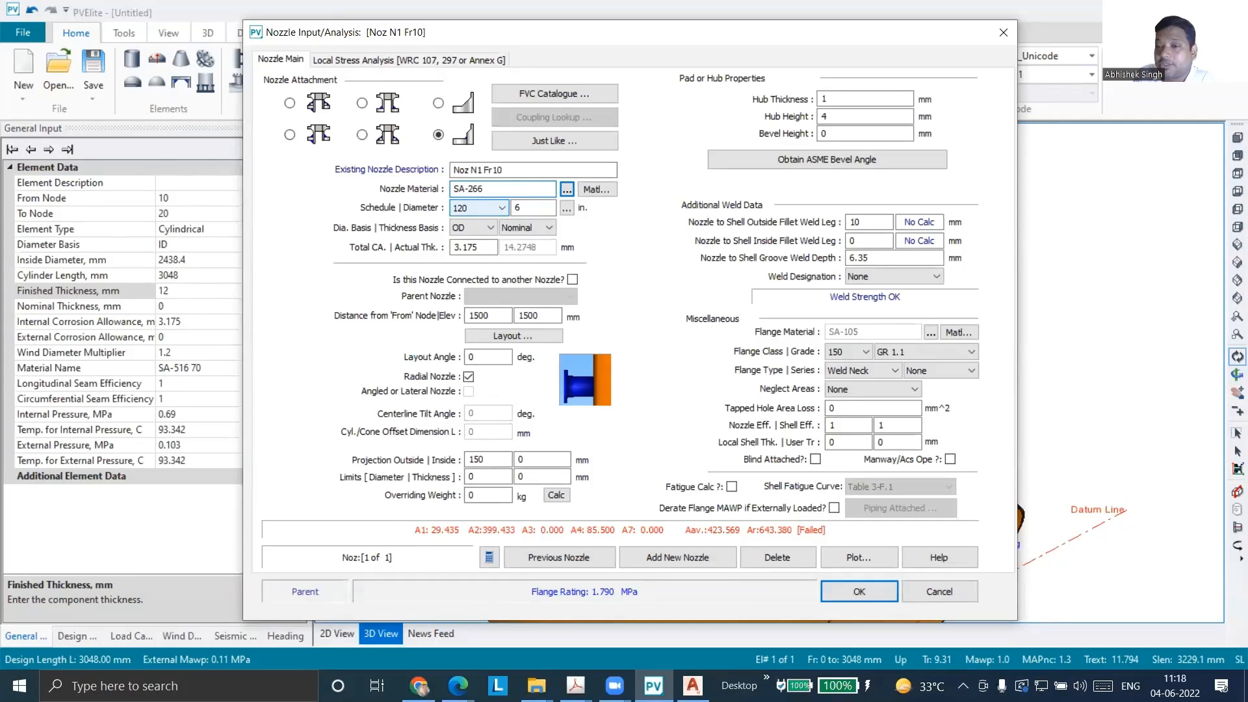
key(Return)
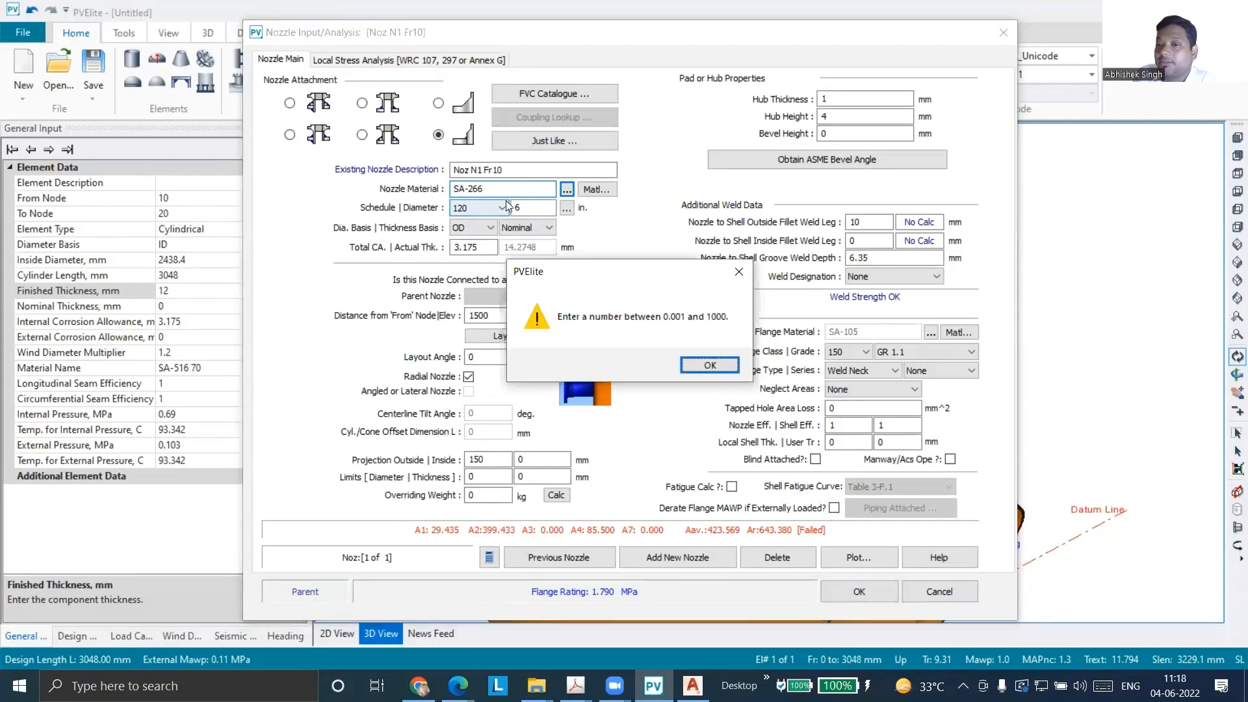
click(686, 369)
click(697, 368)
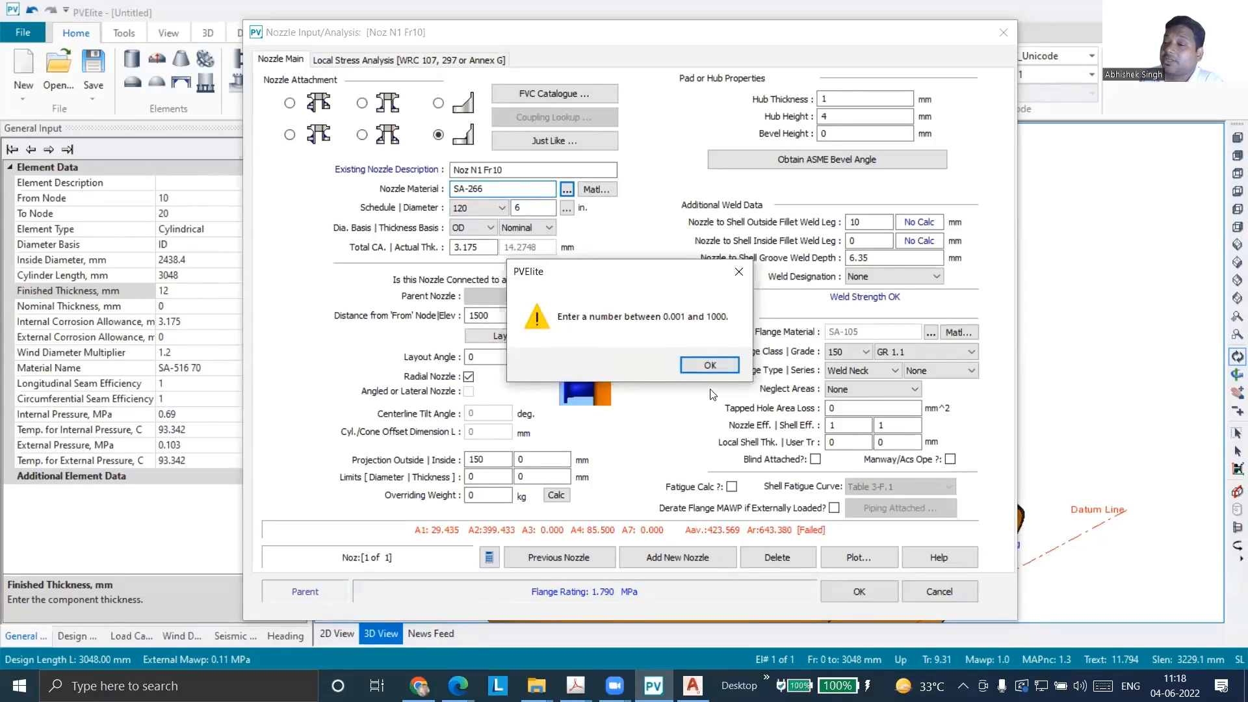
click(715, 367)
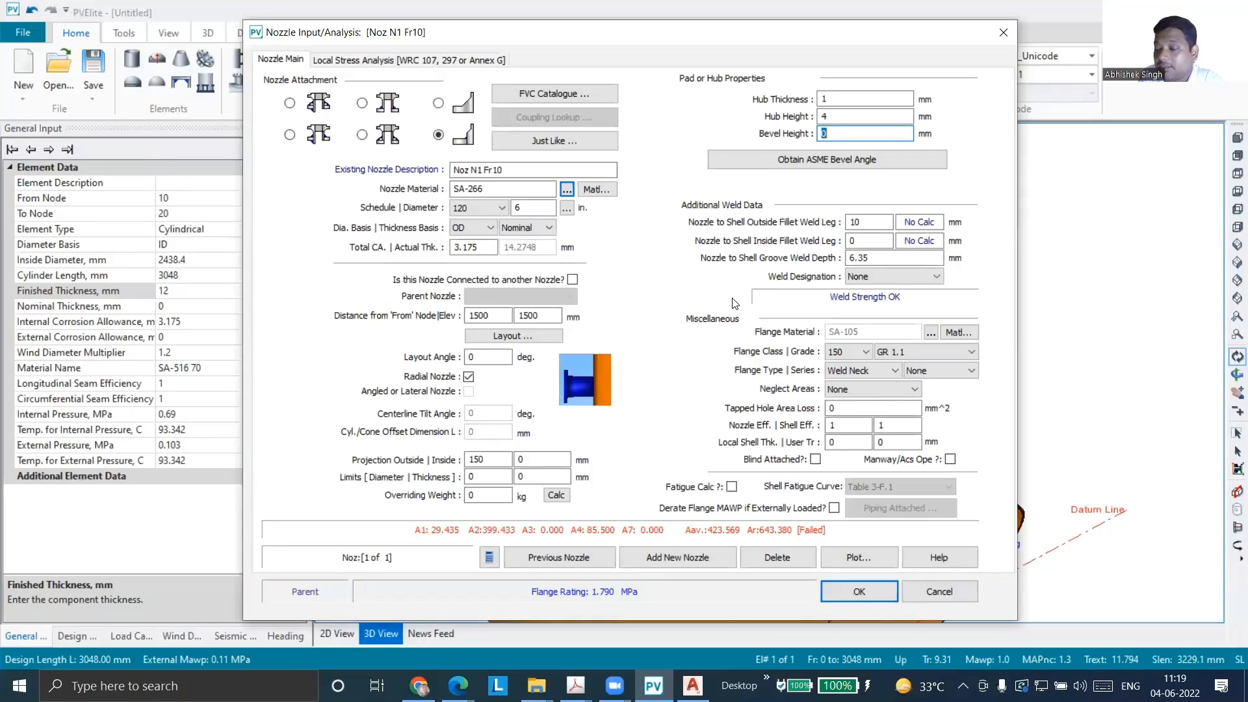
Set the hub's bevel height to 3 mm and choose SA-266 3 from the material database for the nozzle
key(Return)
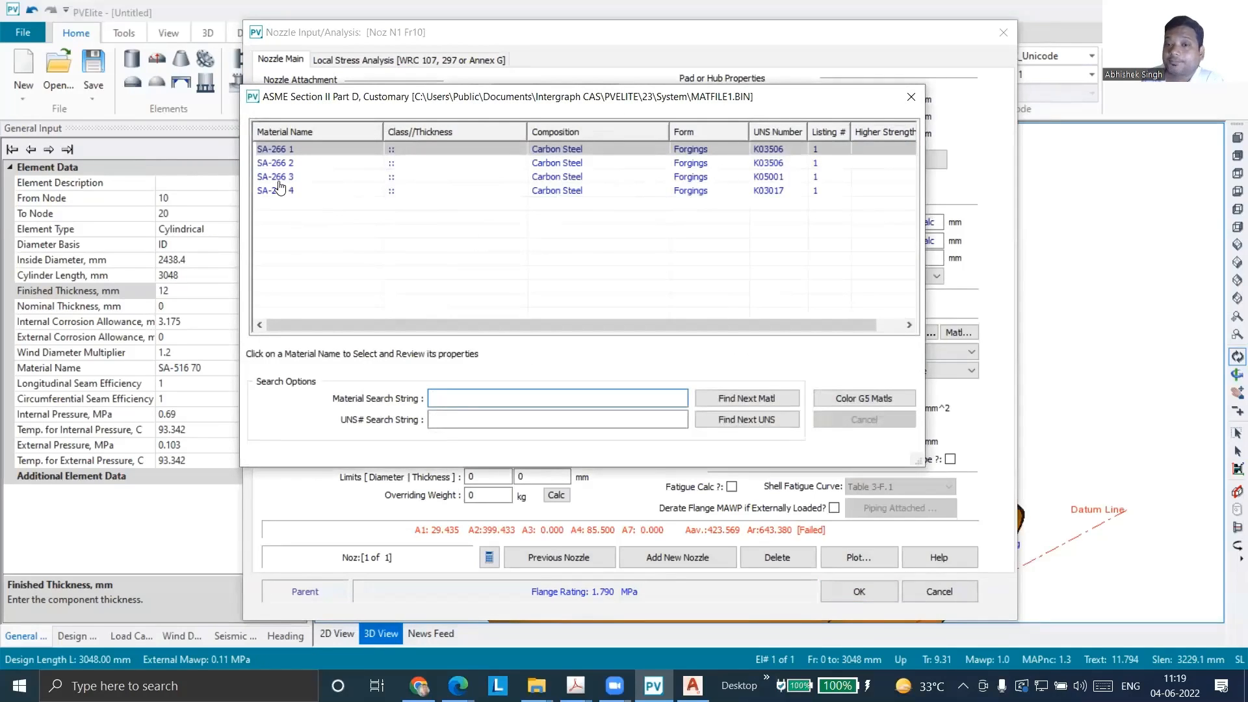
click(279, 177)
click(801, 532)
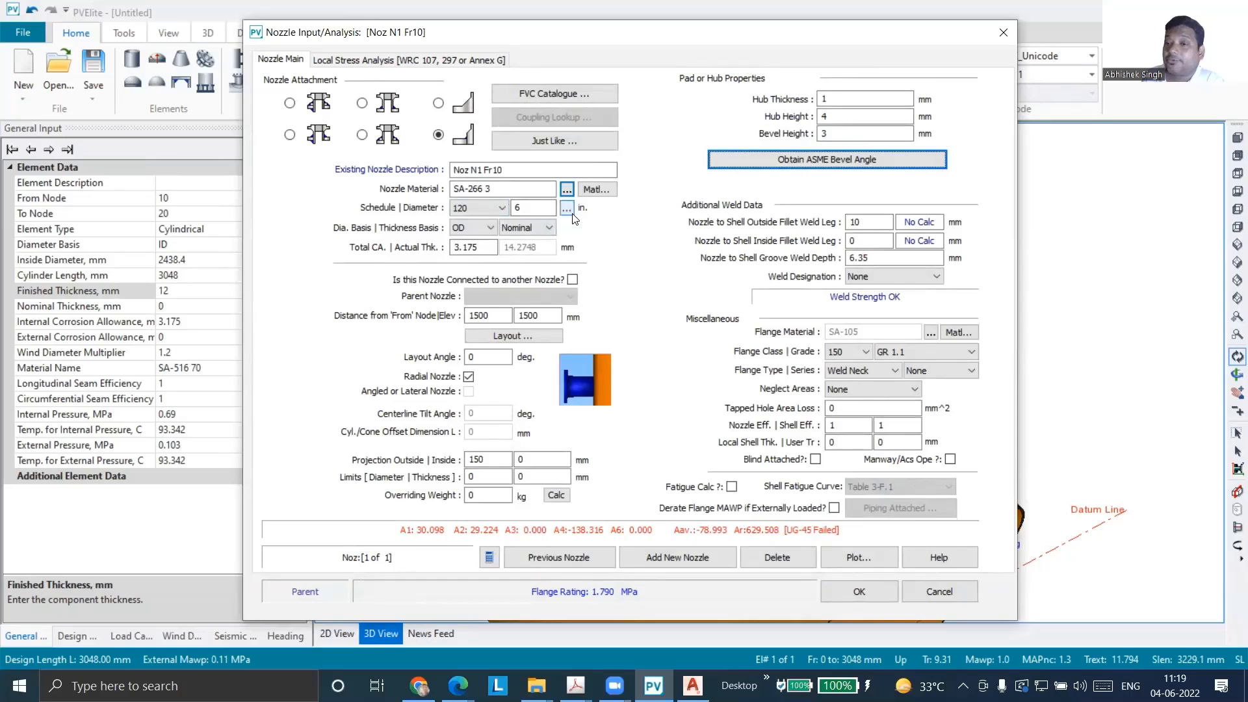
Set the nozzle's schedule to None and its thickness basis to Actual
click(487, 210)
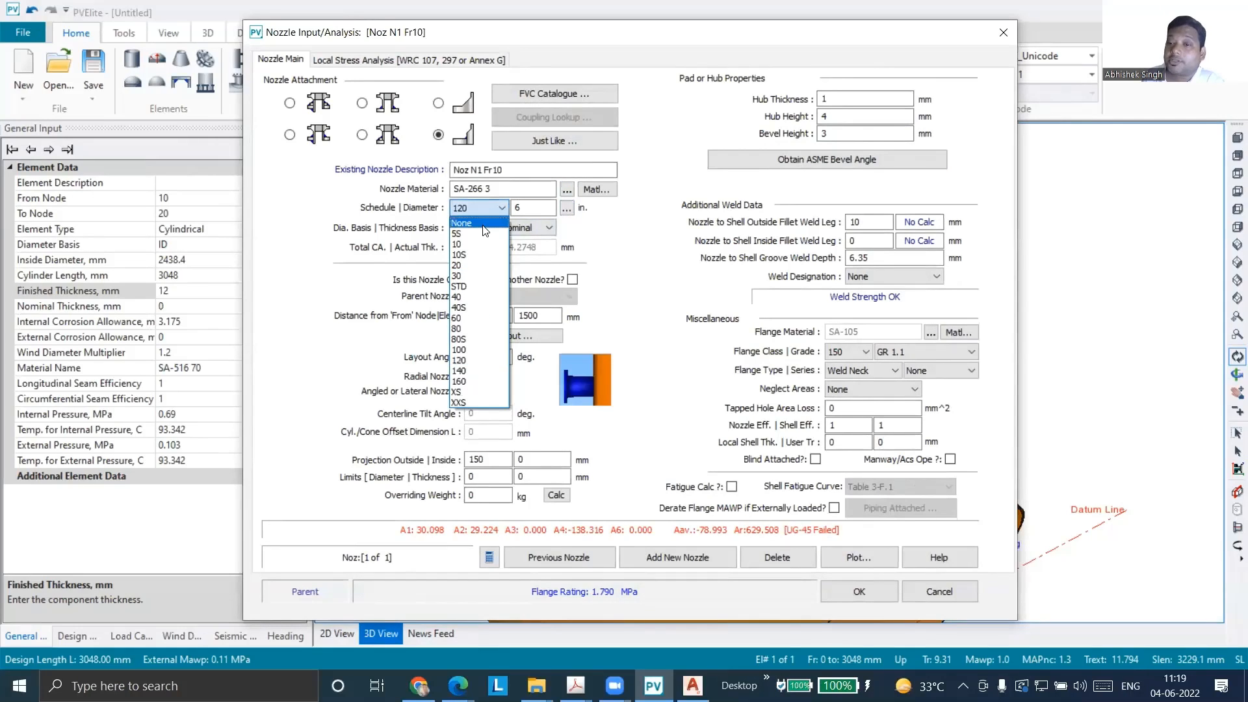
click(484, 230)
click(570, 207)
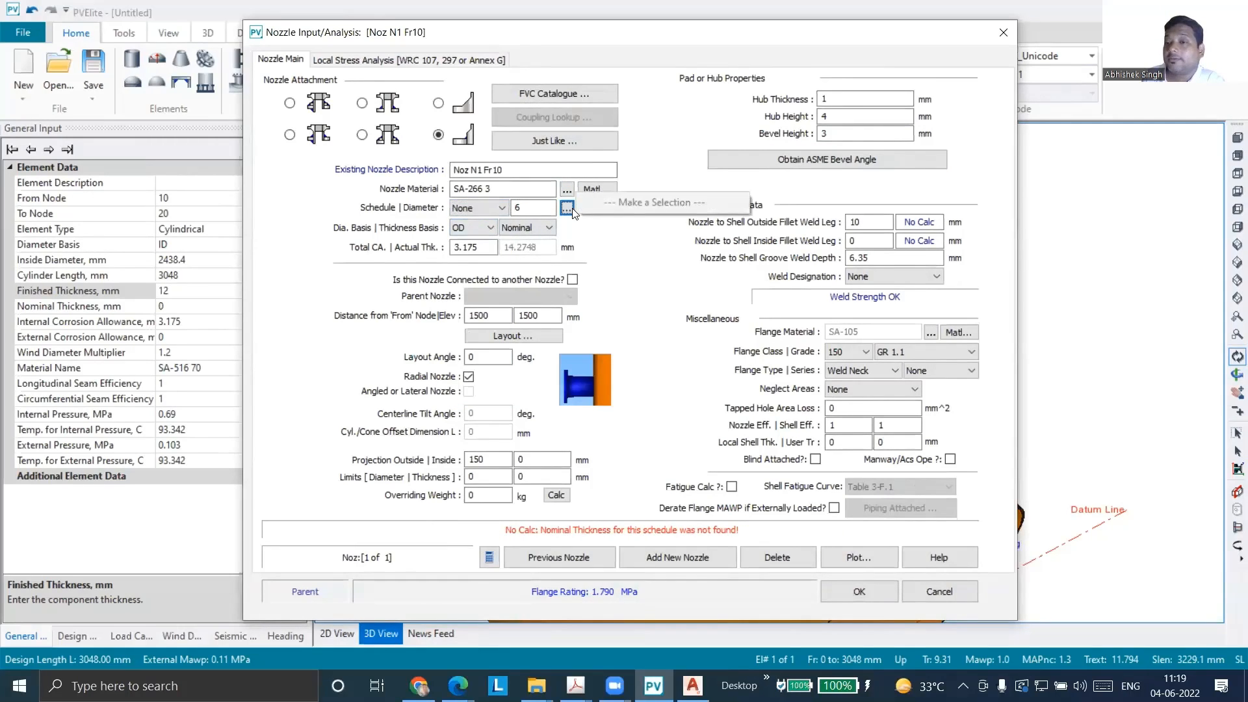
click(538, 208)
drag(539, 208, 509, 209)
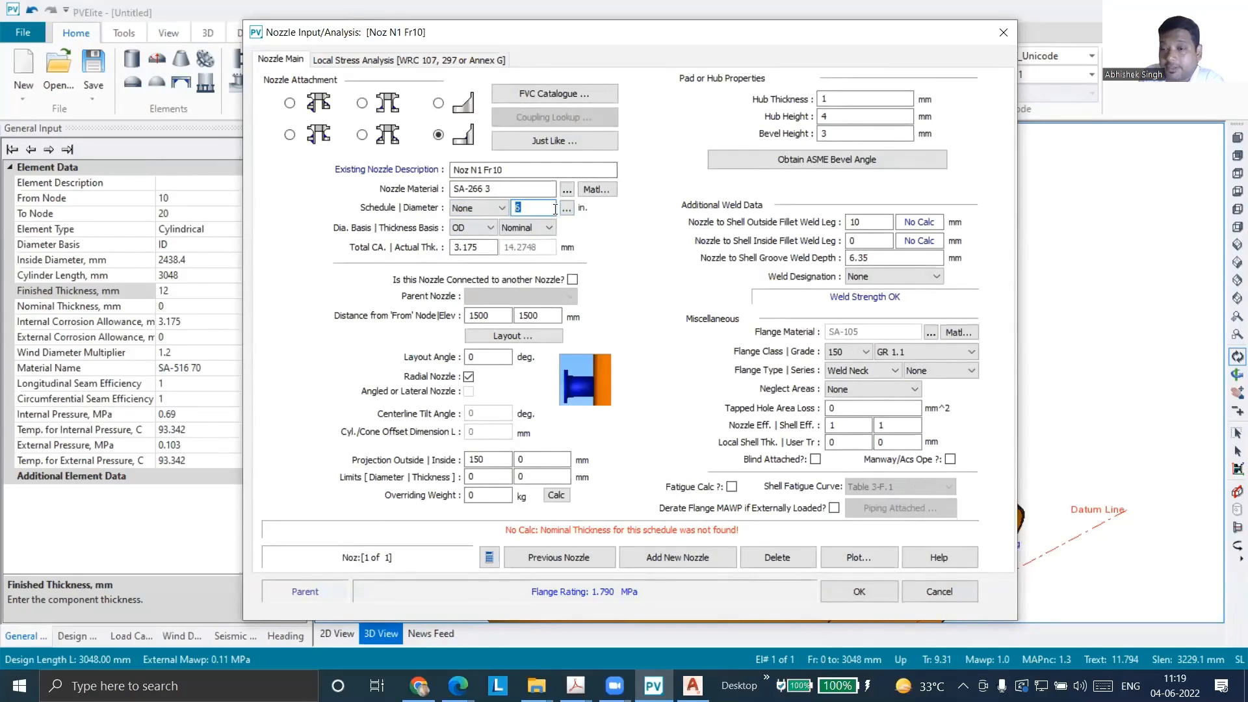
key(Tab)
key(Tab)
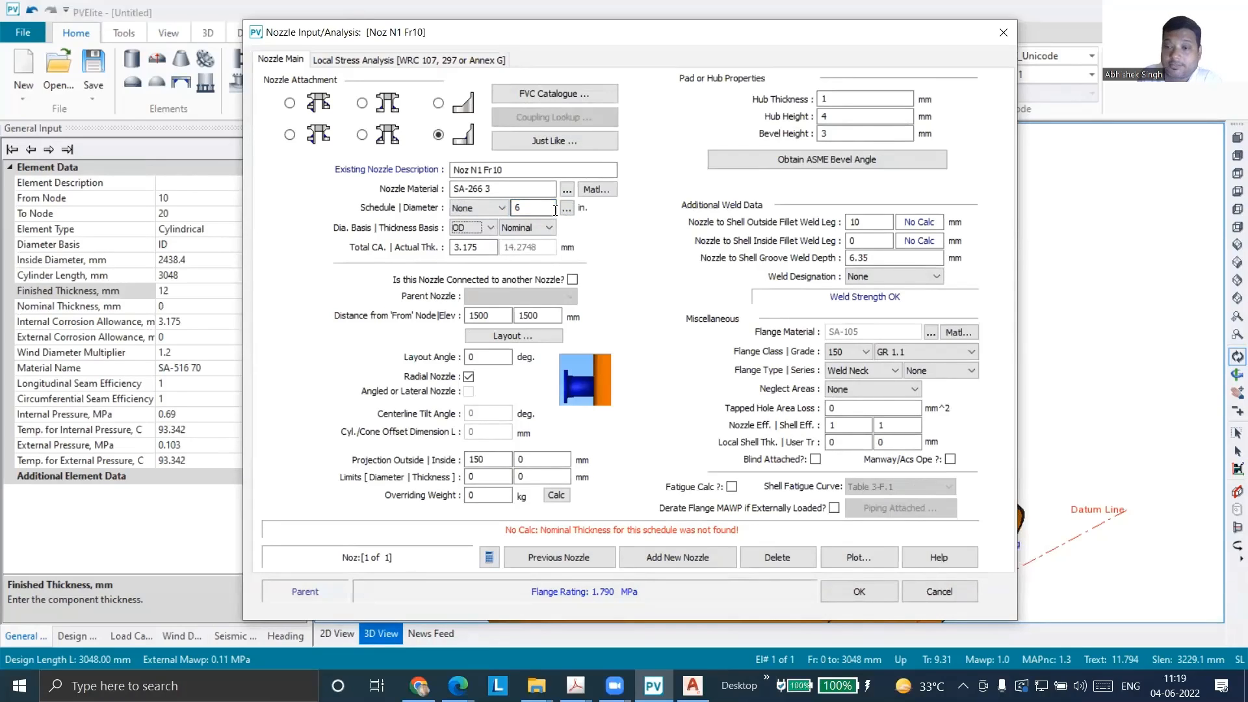
key(Tab)
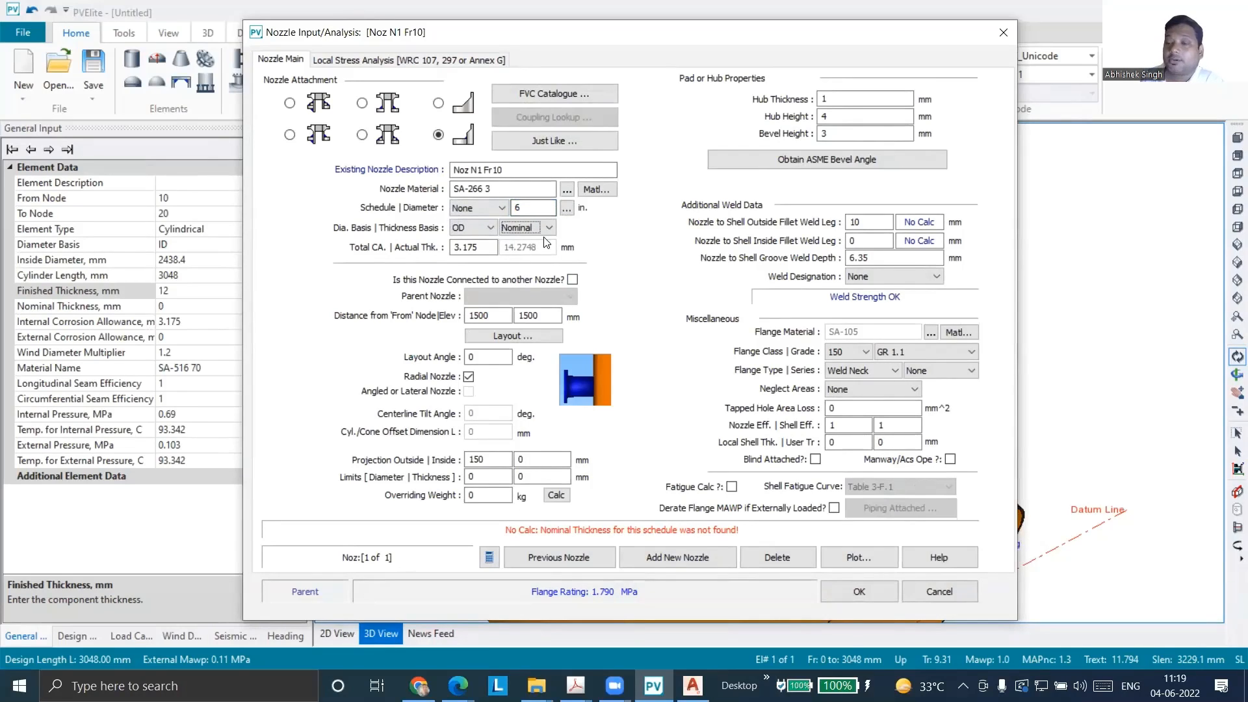
click(549, 228)
click(549, 250)
key(Tab)
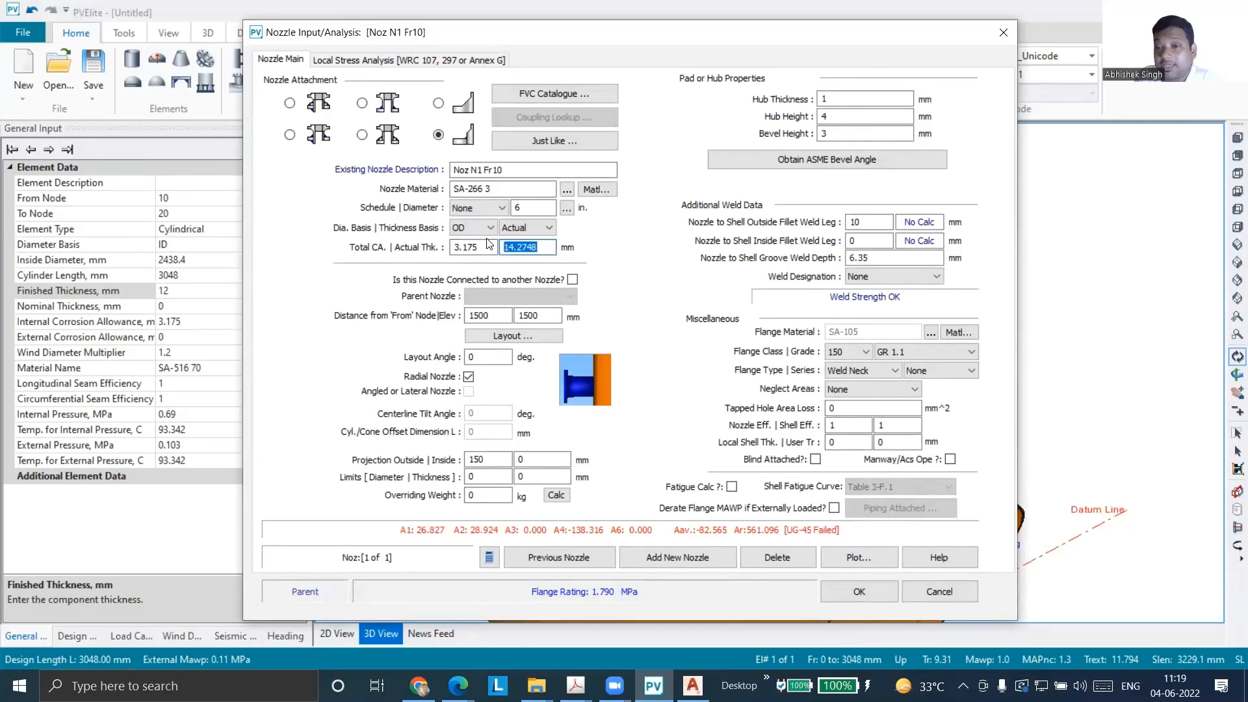
Enter 20 mm as the nozzle's actual thickness and replace it with 25 mm
text(20)
key(Tab)
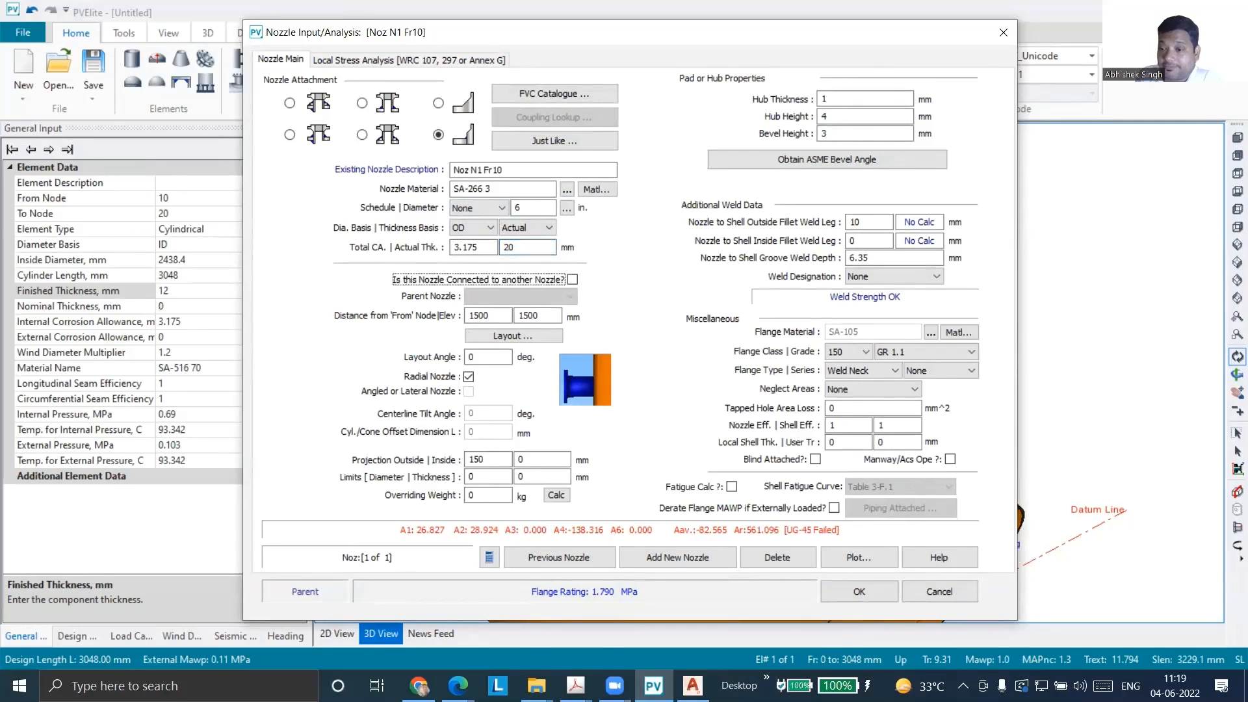
key(Tab)
drag(537, 247, 426, 244)
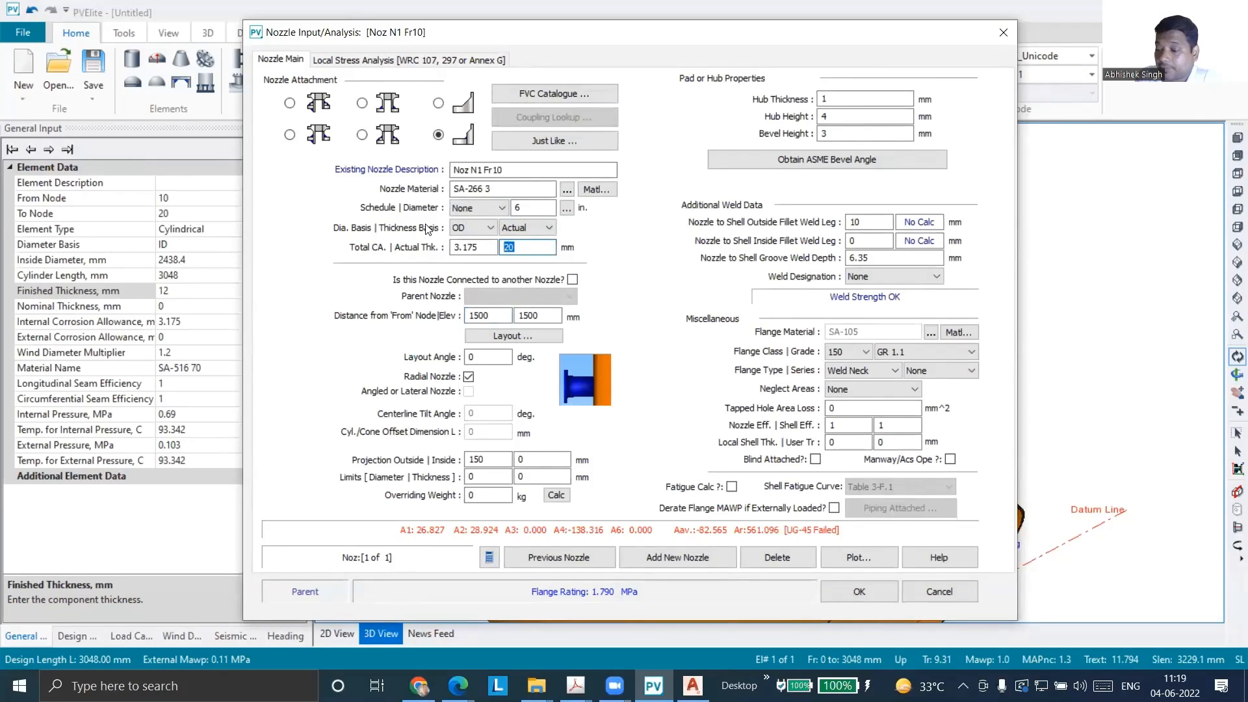
text(25)
key(Tab)
key(Tab)
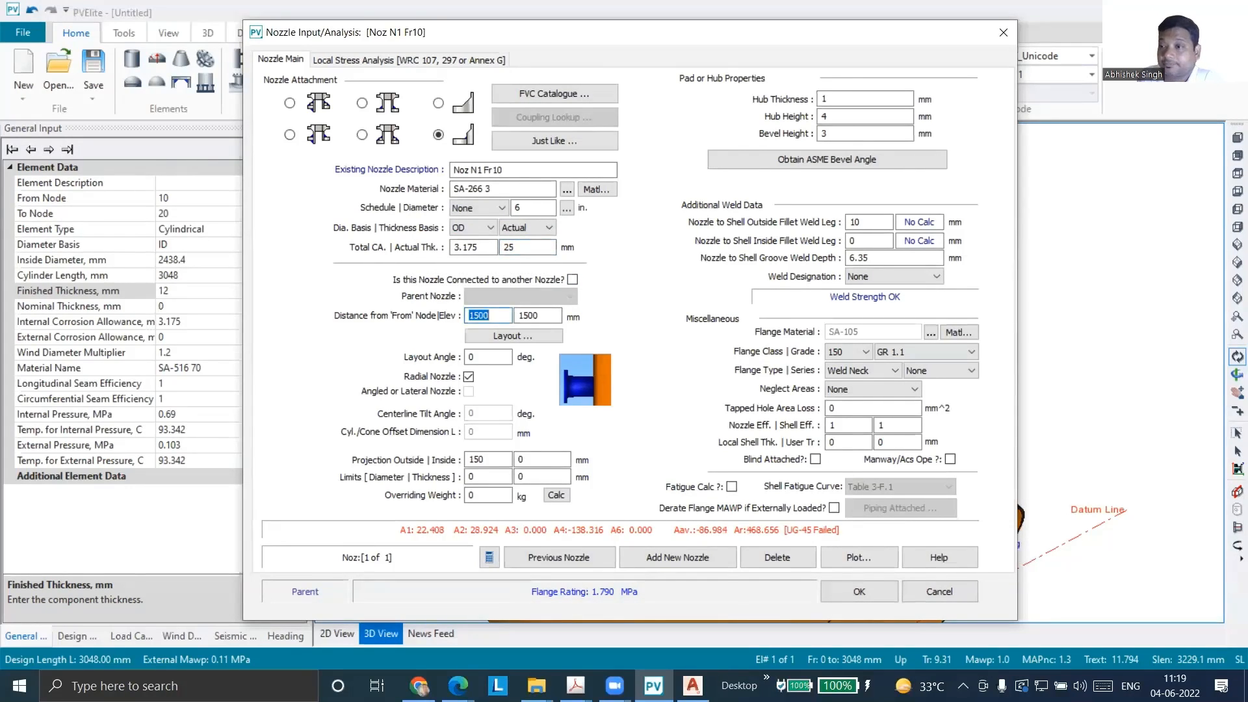
Consult the hub thickness figure in the PV Elite Help page in Edge and set the hub thickness to 40 mm in PV Elite
double_click(822, 99)
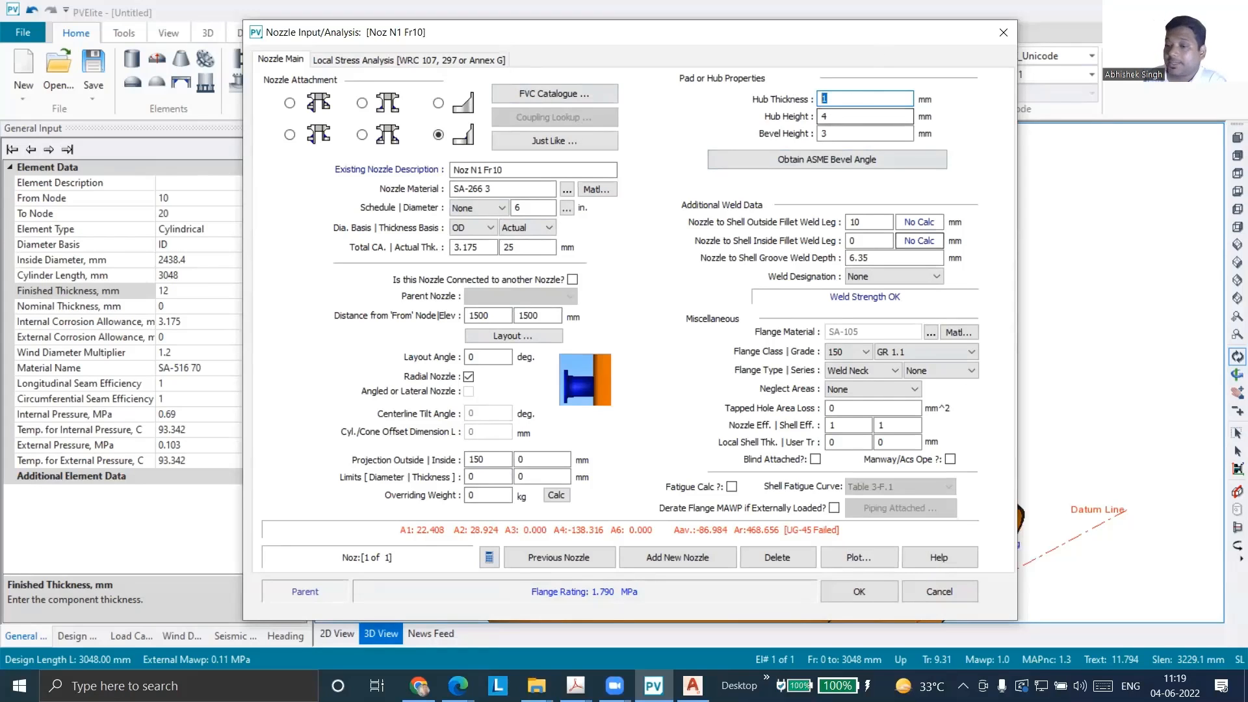
click(458, 686)
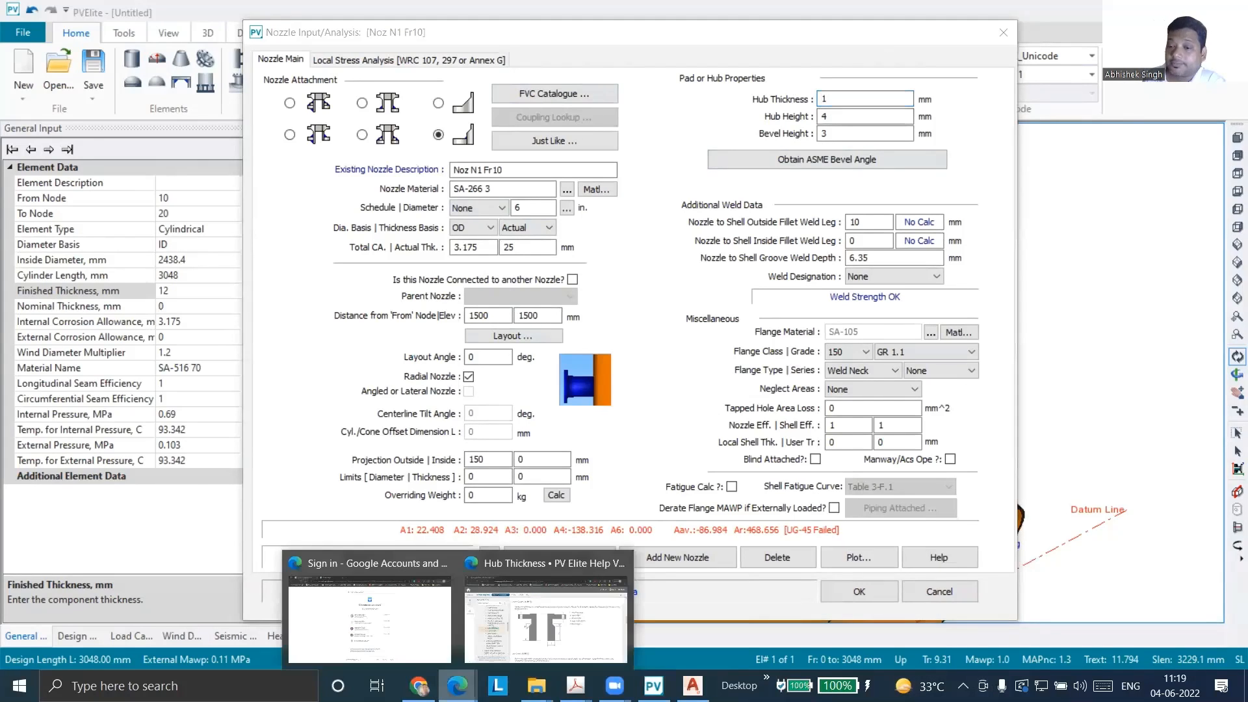
click(551, 652)
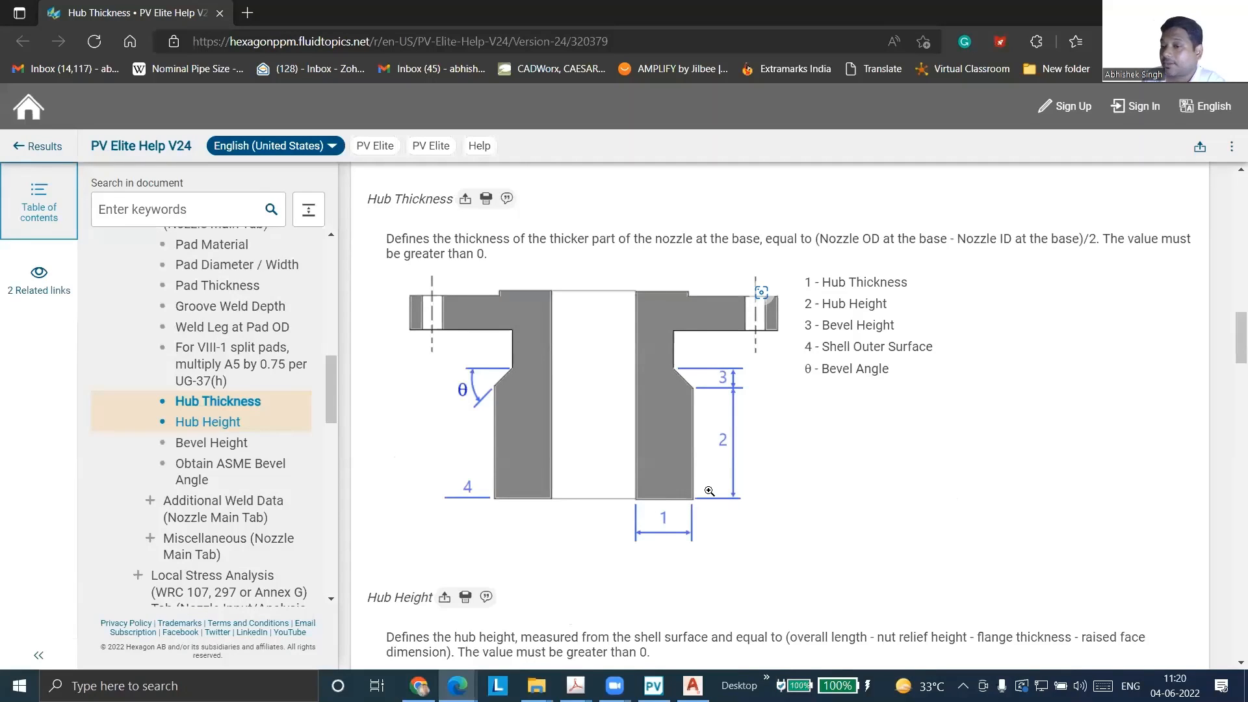
key(alt+Tab)
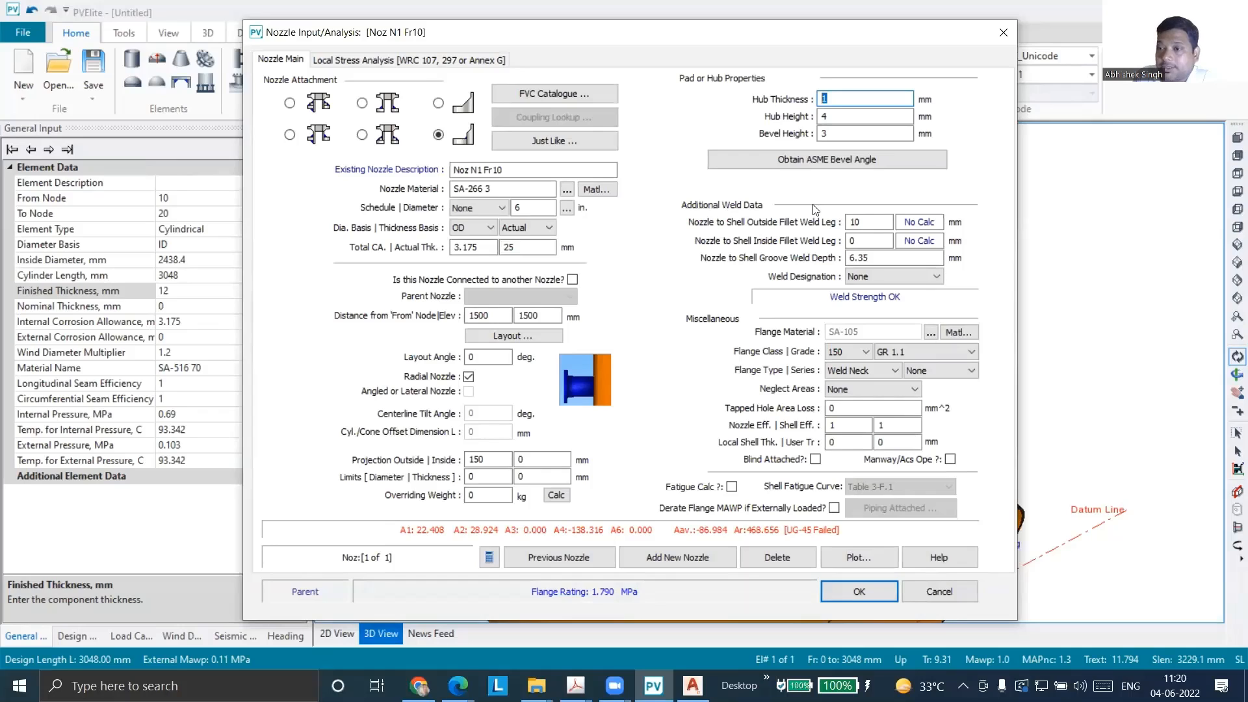
text(40)
key(Tab)
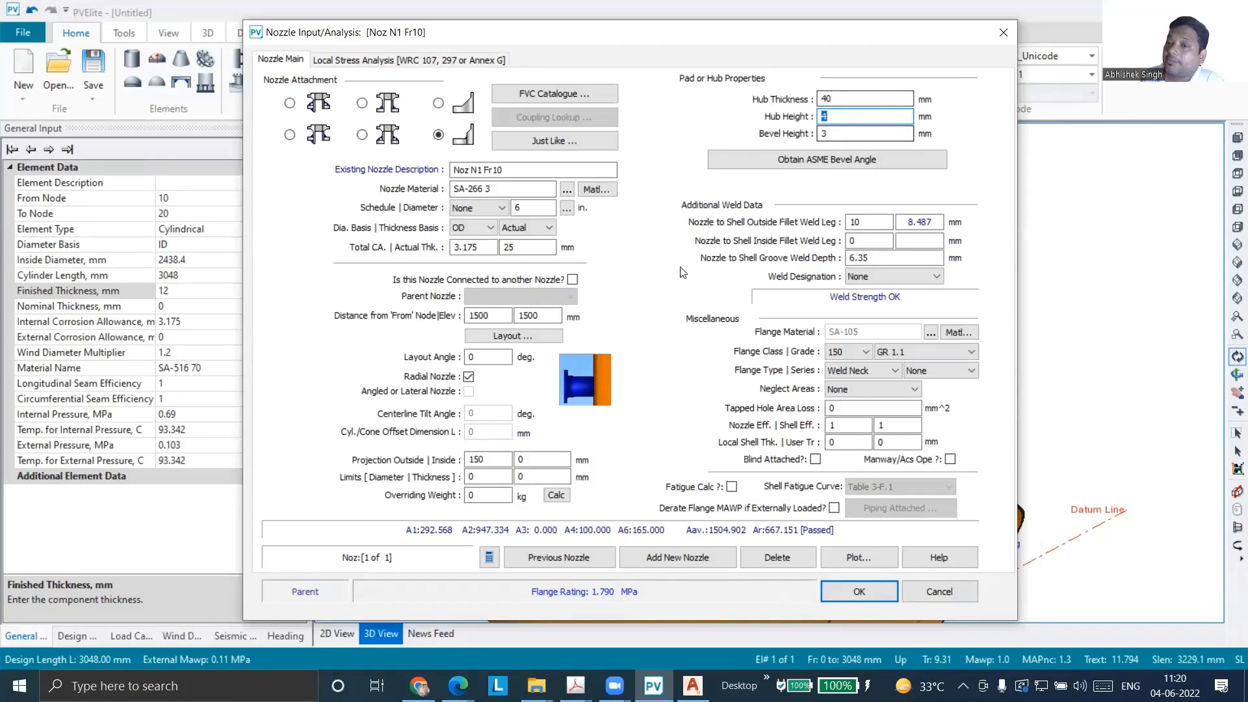
Try an actual nozzle thickness of 12 mm and set it to 10 mm instead
drag(518, 249, 492, 249)
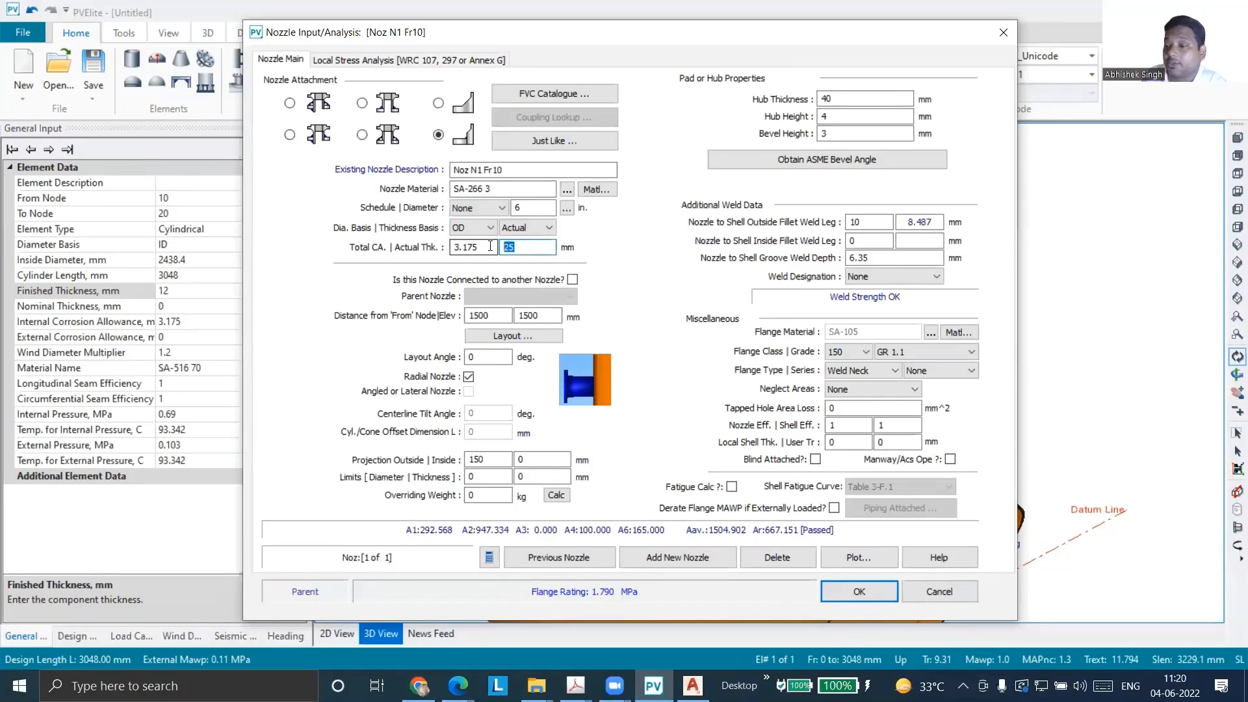
text(12)
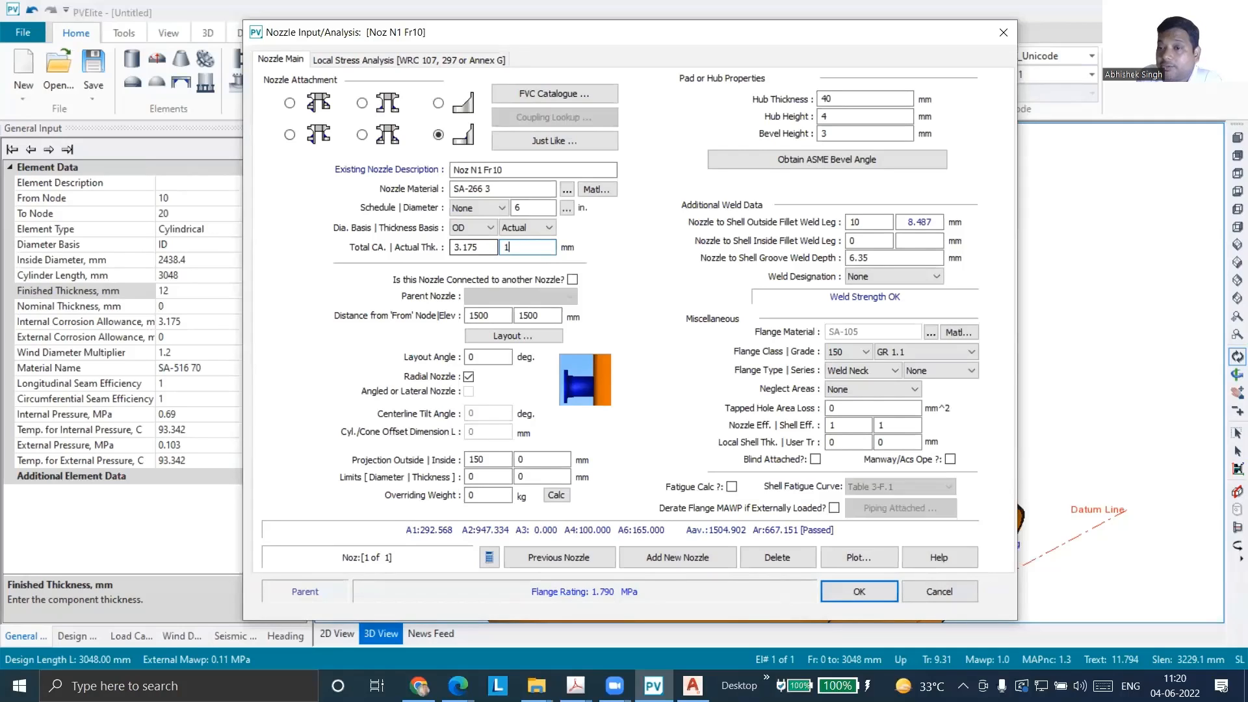
key(Tab)
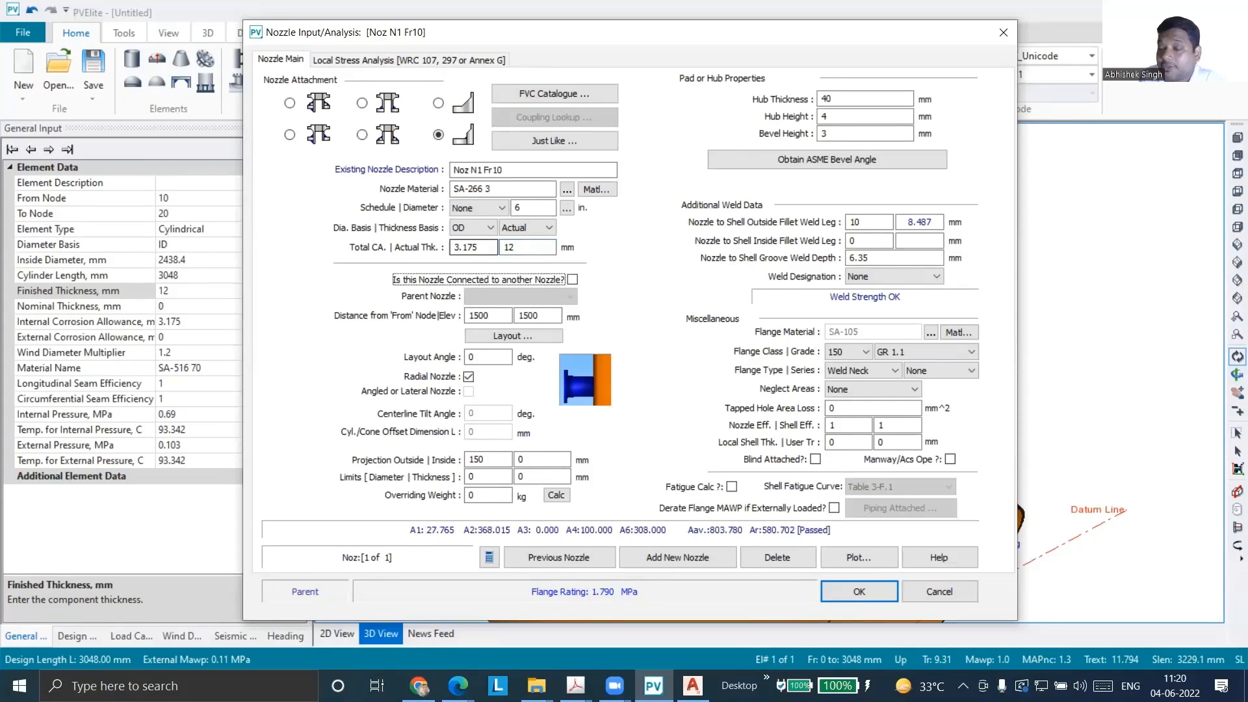
double_click(509, 247)
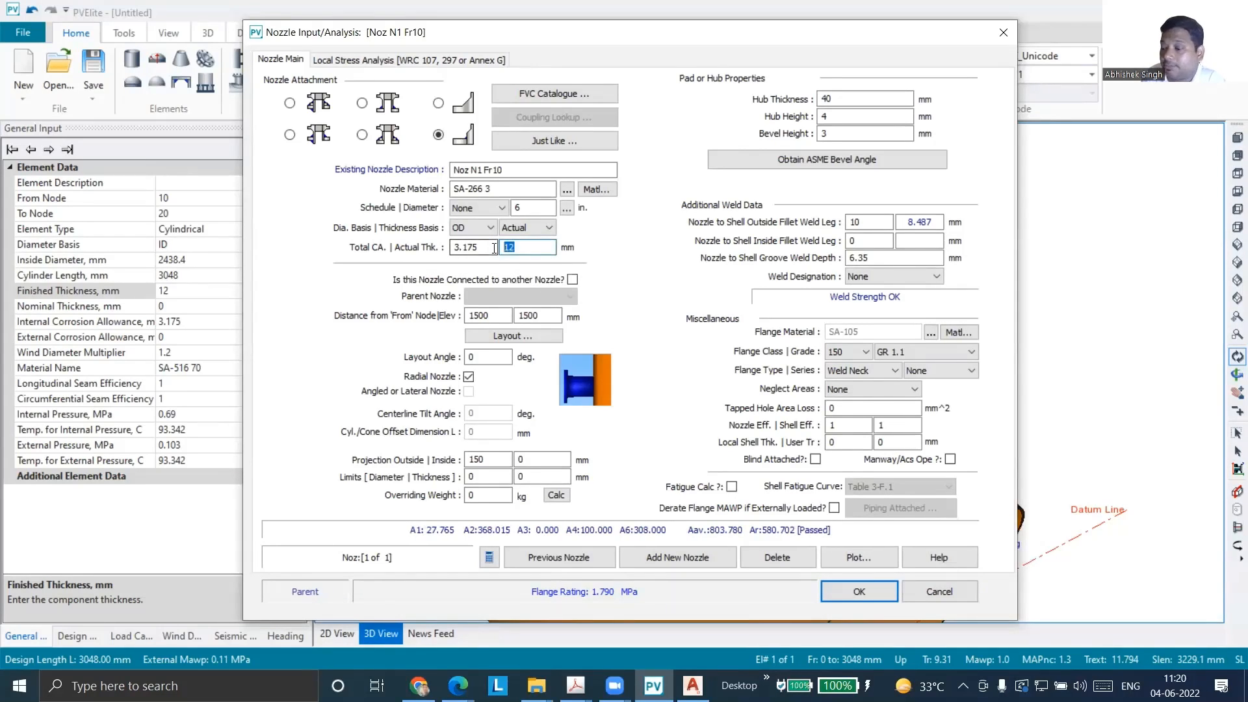
text(10)
key(Tab)
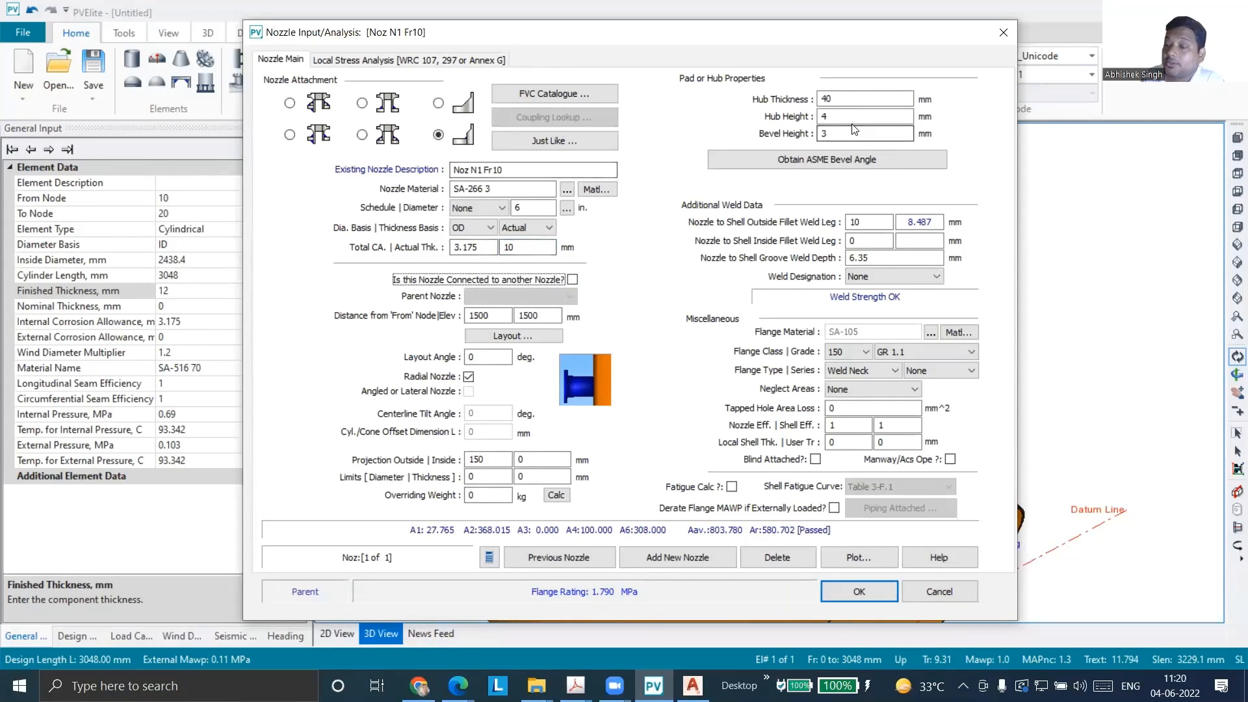
Try a hub thickness of 20 mm, set it to 25 mm instead, and enter a hub height of 100 mm
double_click(826, 99)
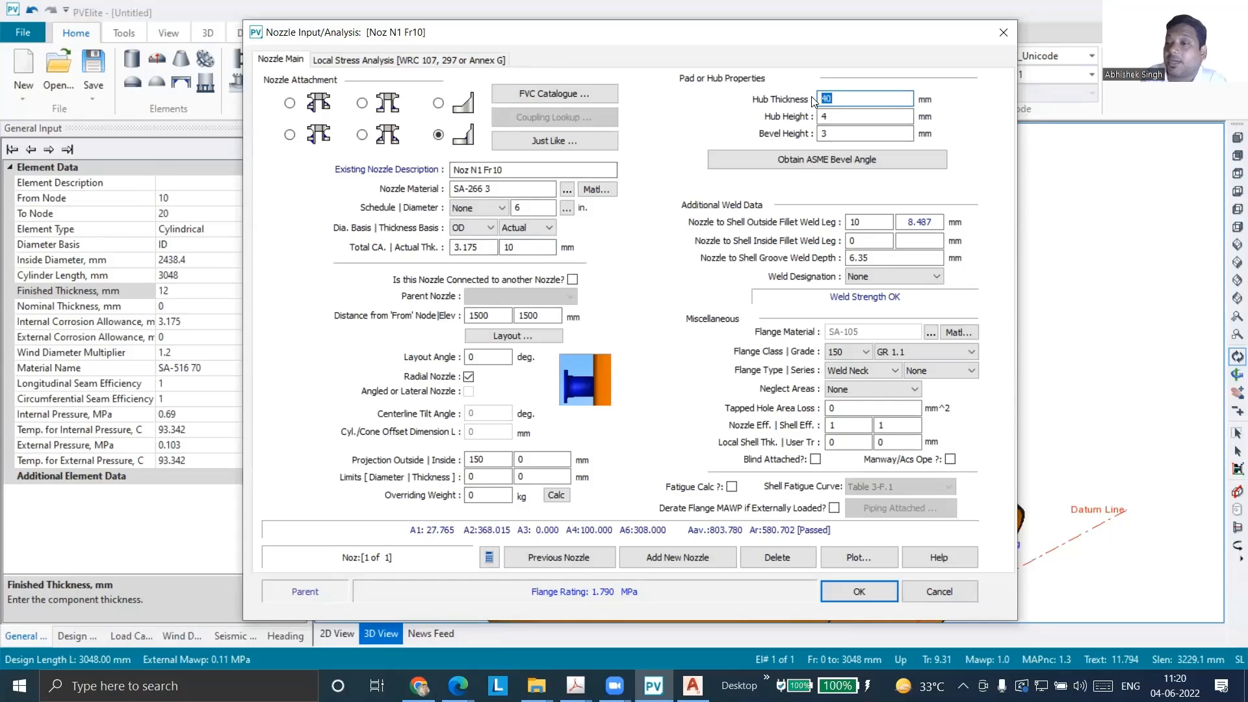
text(20)
key(Tab)
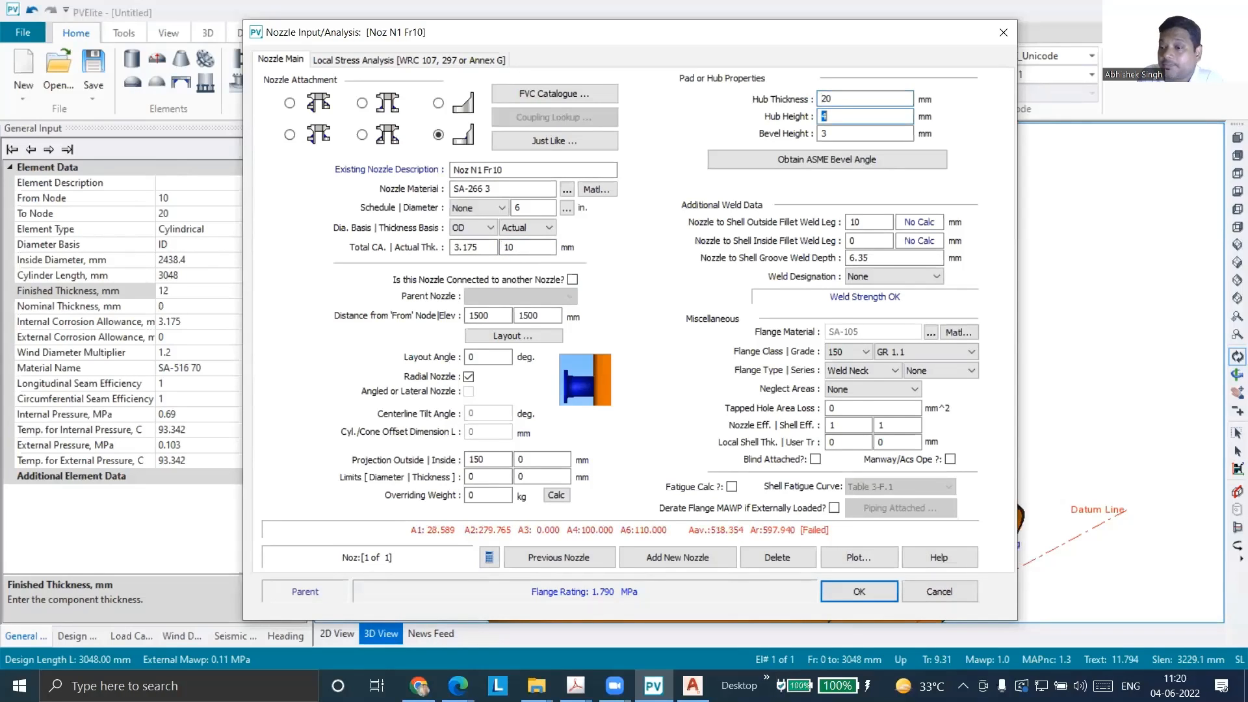
key(shift+Tab)
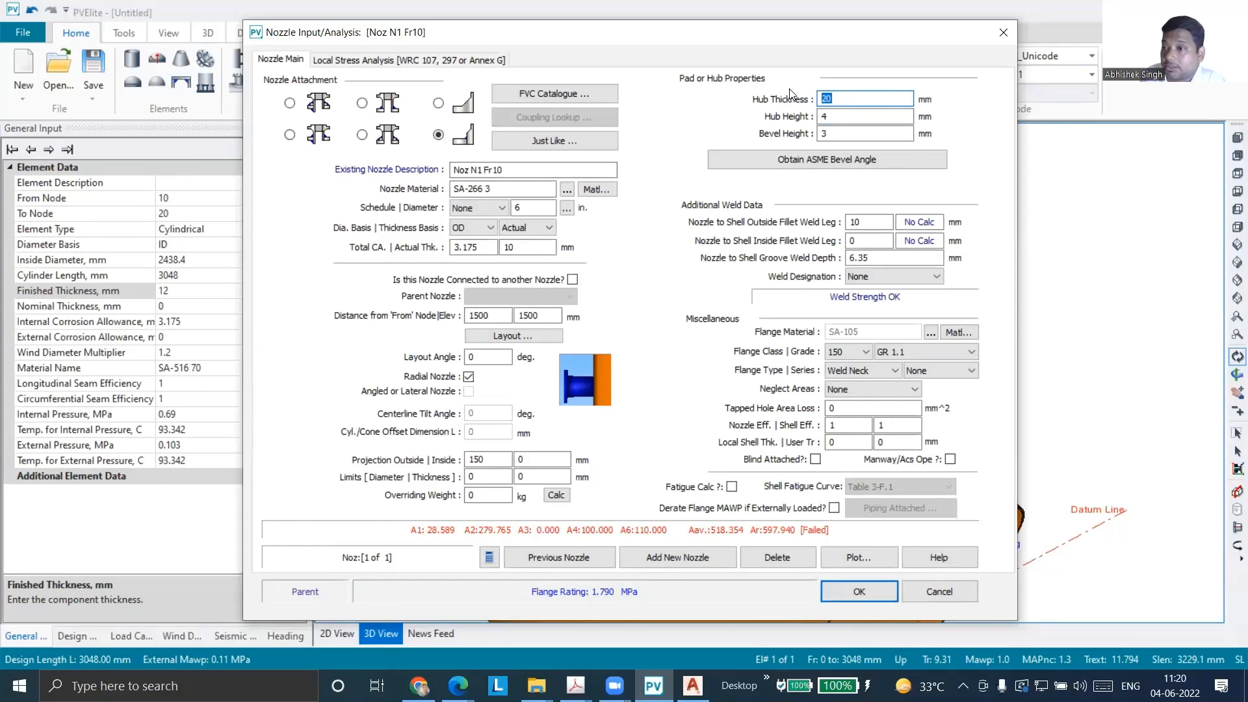
text(25)
key(Tab)
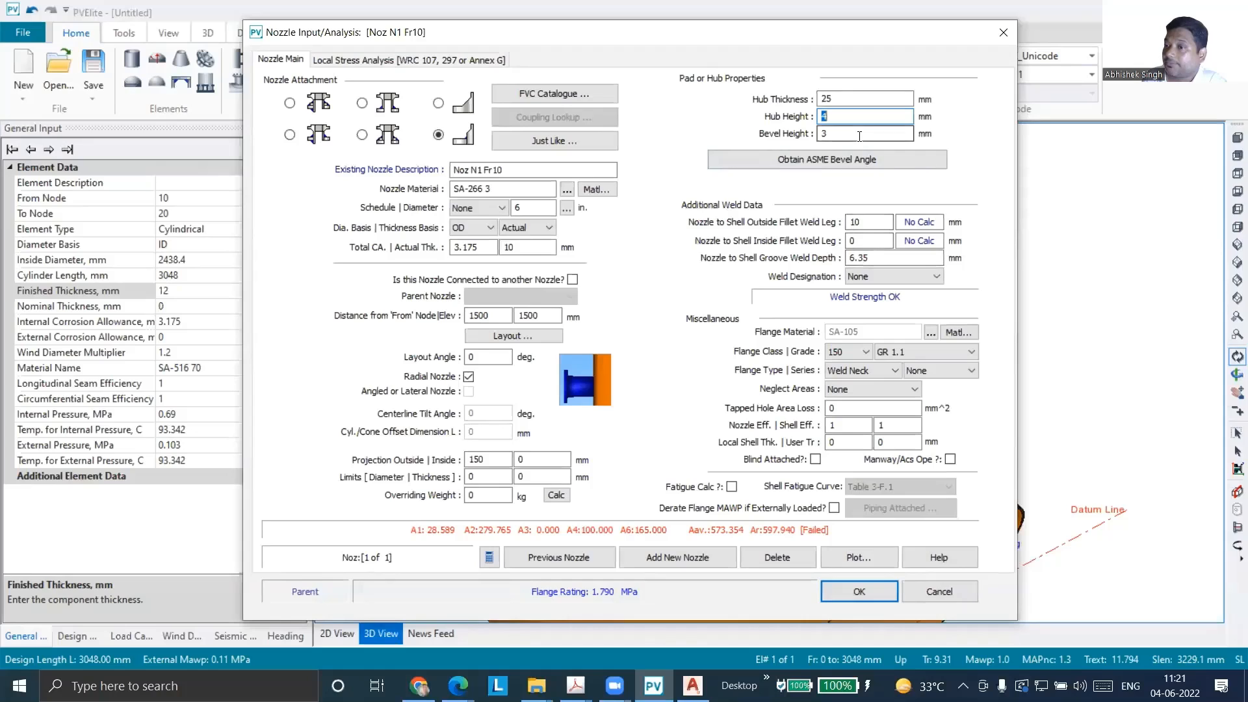
text(100)
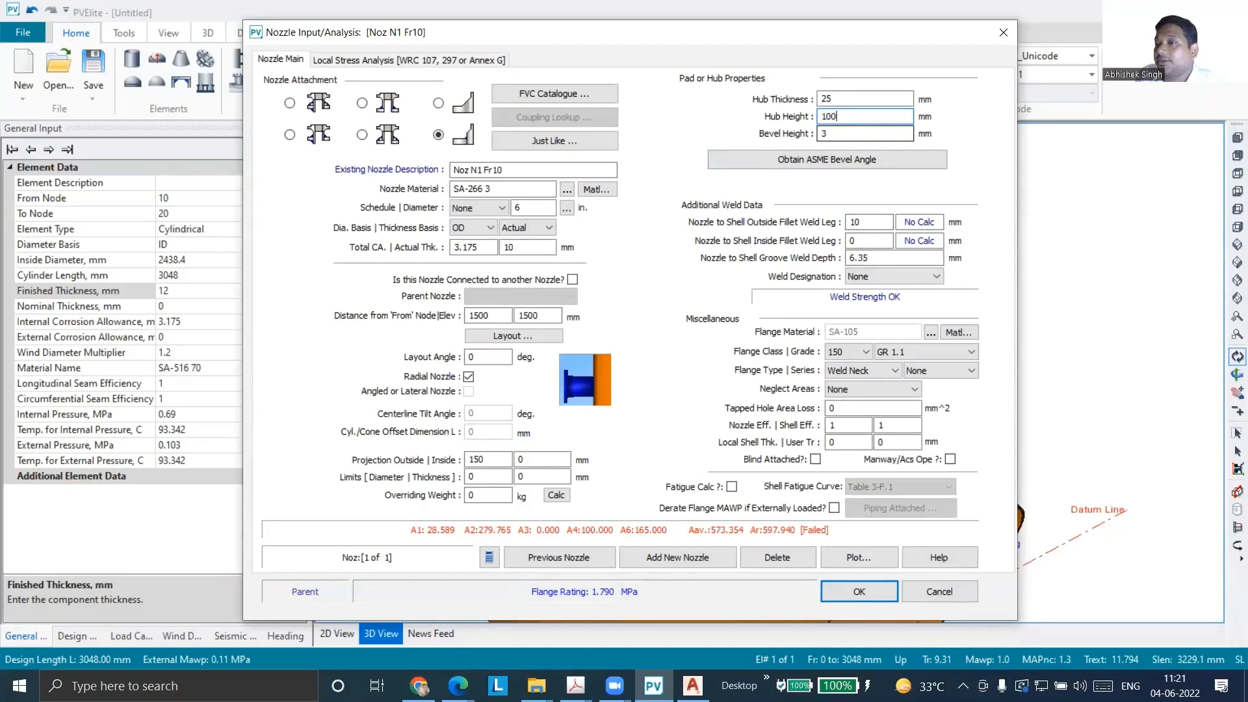
key(Tab)
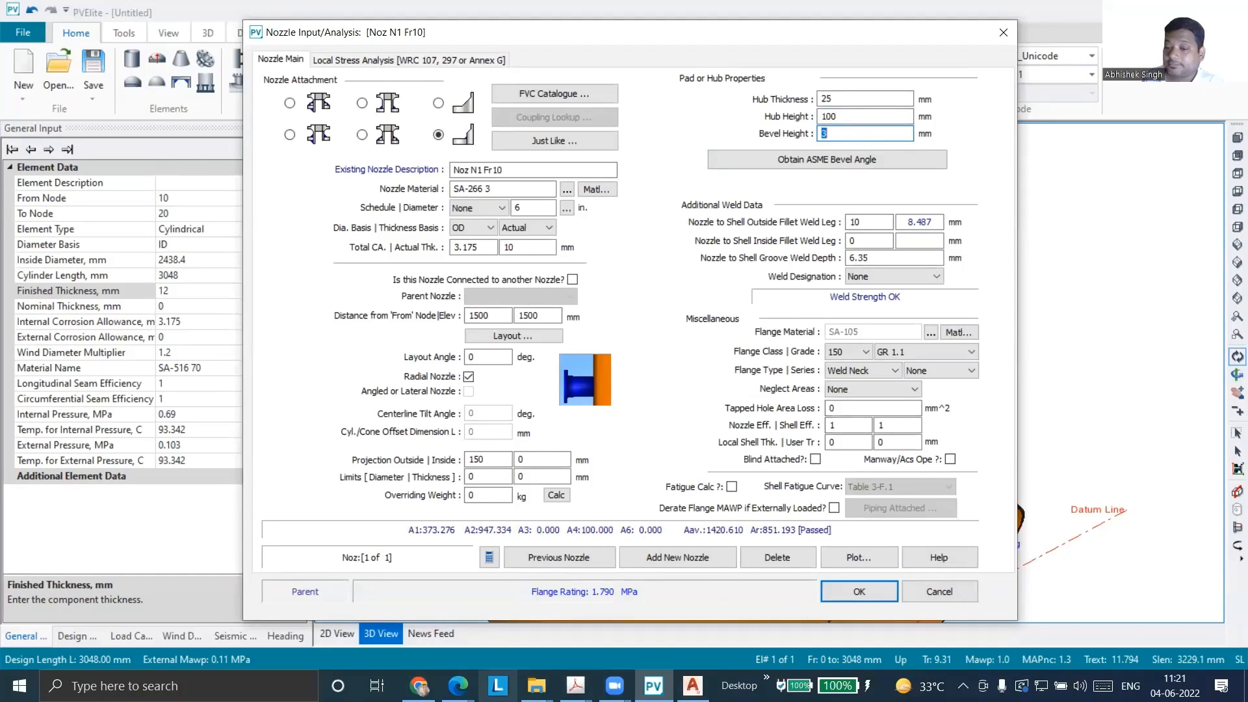
Examine the hub figure in the PV Elite Help page, marking the hub section and the bevel's lower edge, and return to PV Elite
mouse_move(458, 686)
click(571, 618)
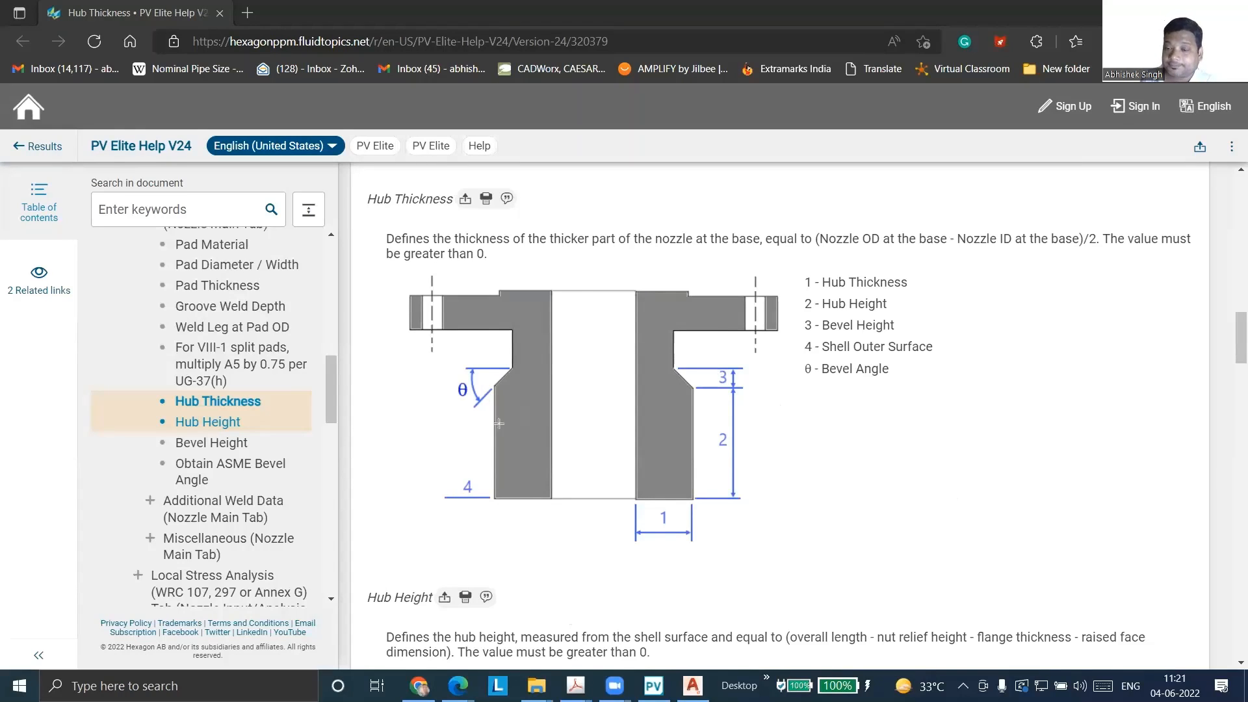
drag(478, 365, 533, 518)
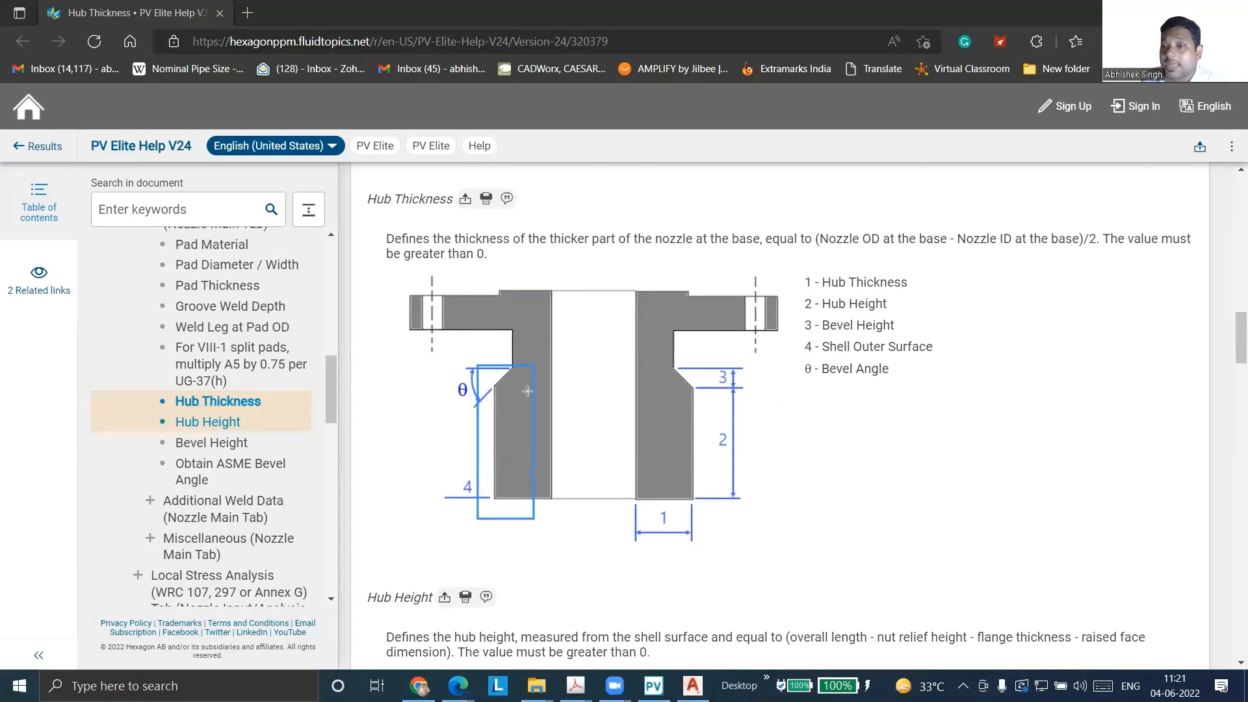
mouse_move(397, 388)
mouse_down()
mouse_move(492, 377)
mouse_move(769, 387)
mouse_up()
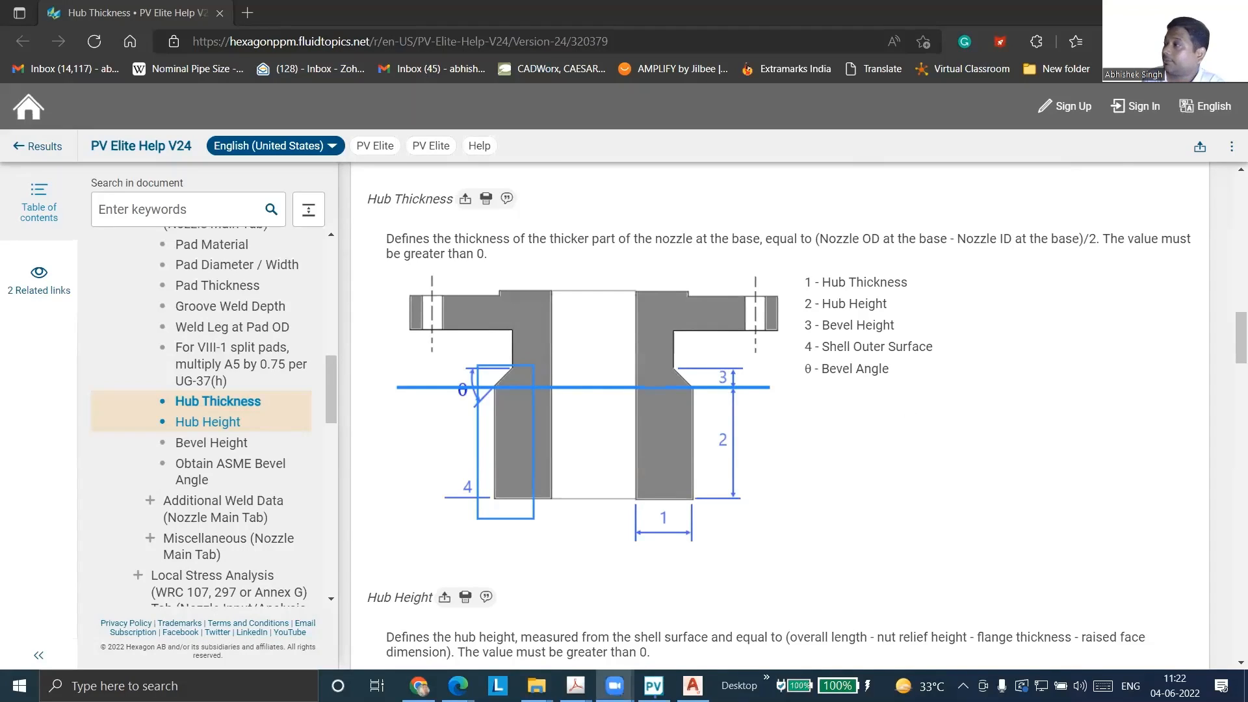
click(654, 686)
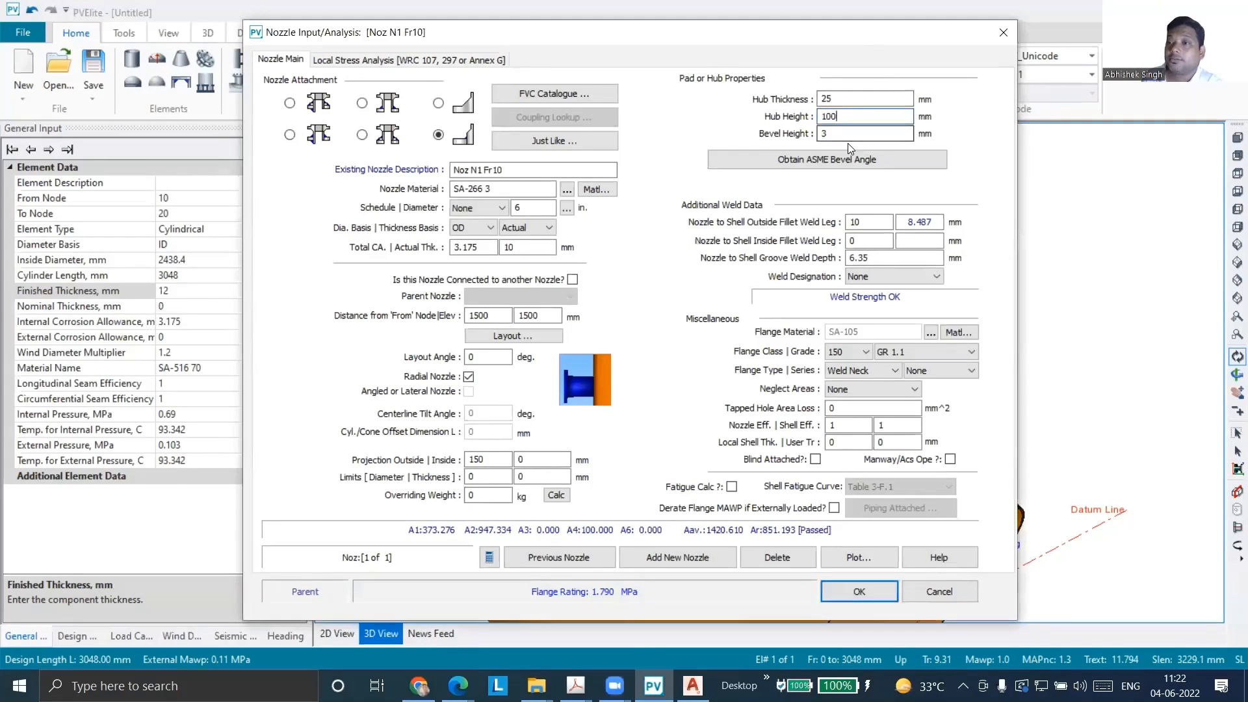
Calculate the hub's bevel dimensions from the ASME bevel angle
key(Tab)
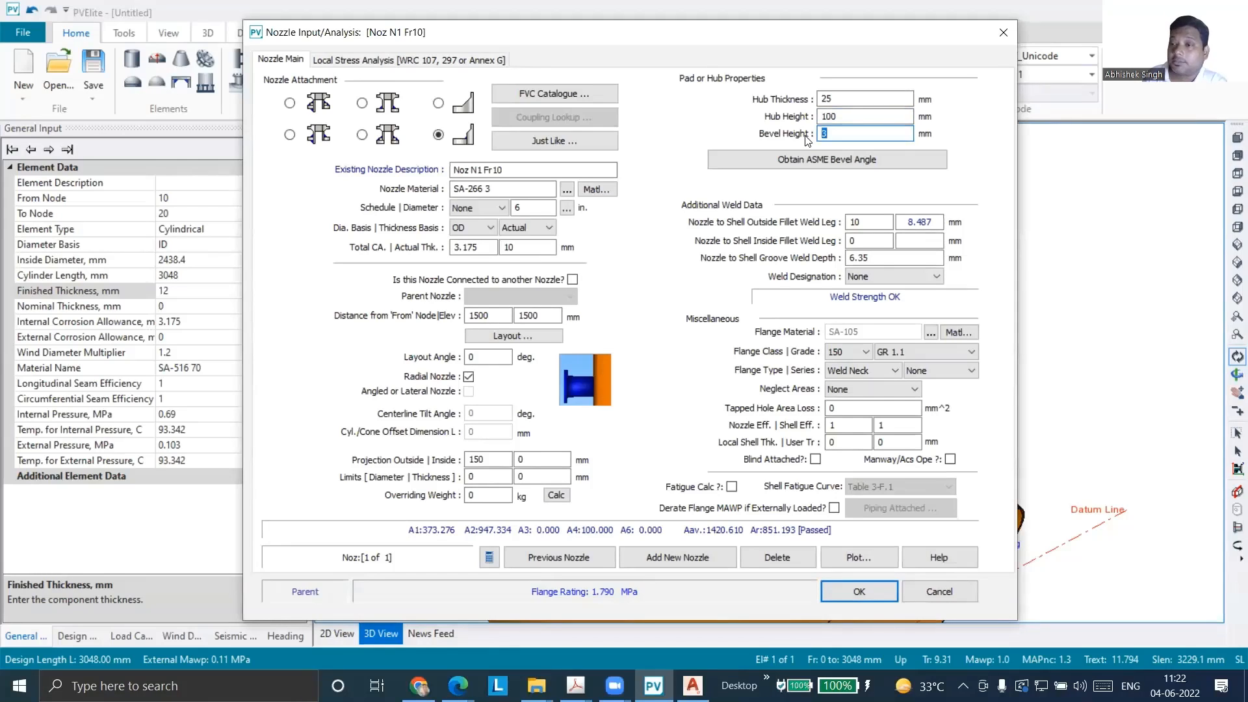
click(829, 166)
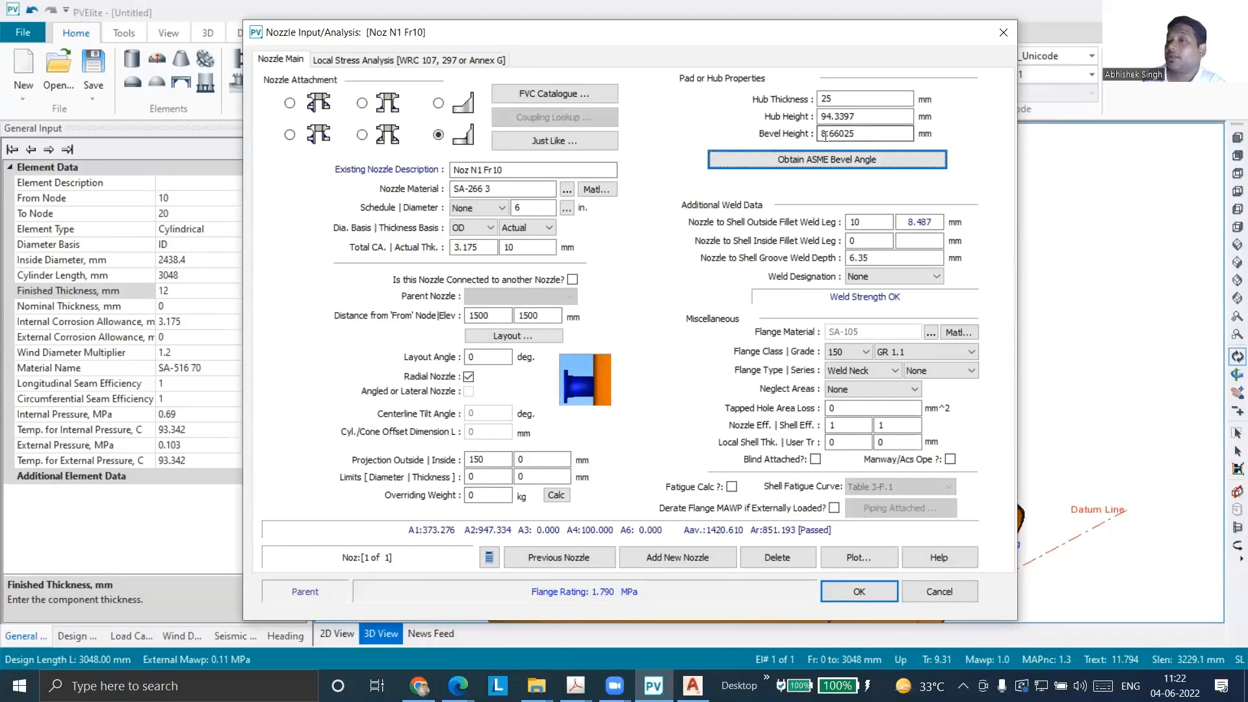
key(shift+Tab)
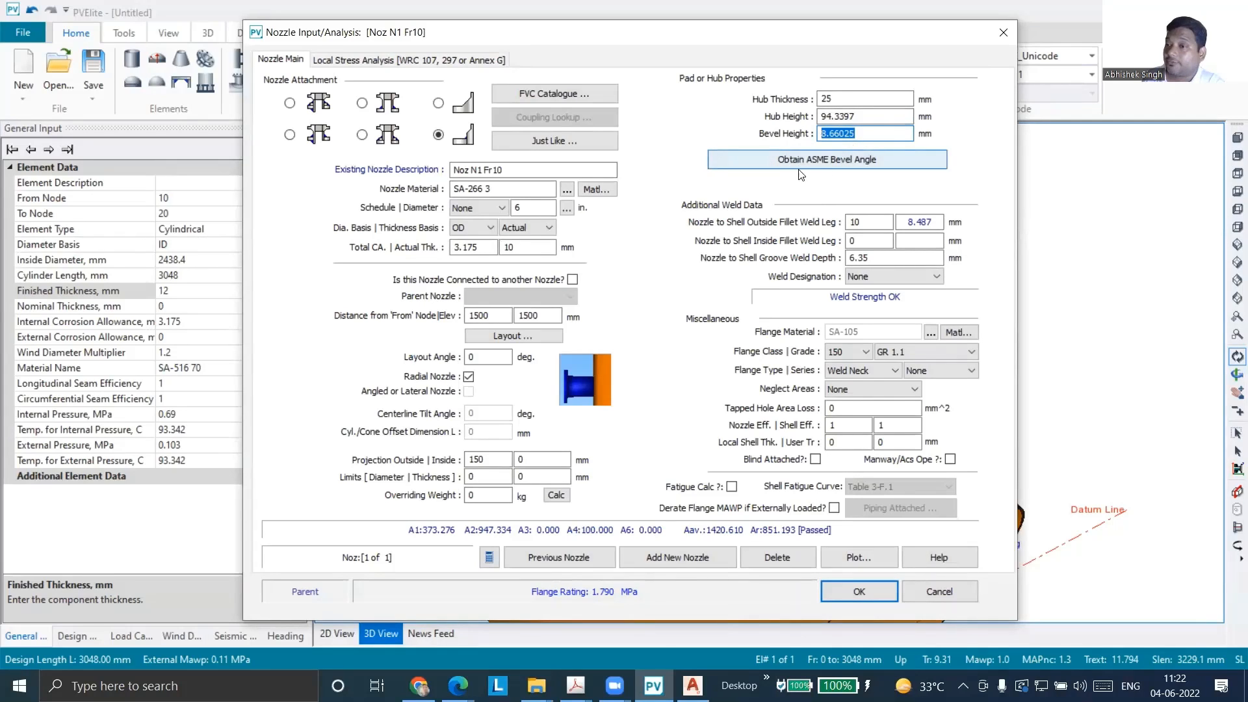
click(858, 168)
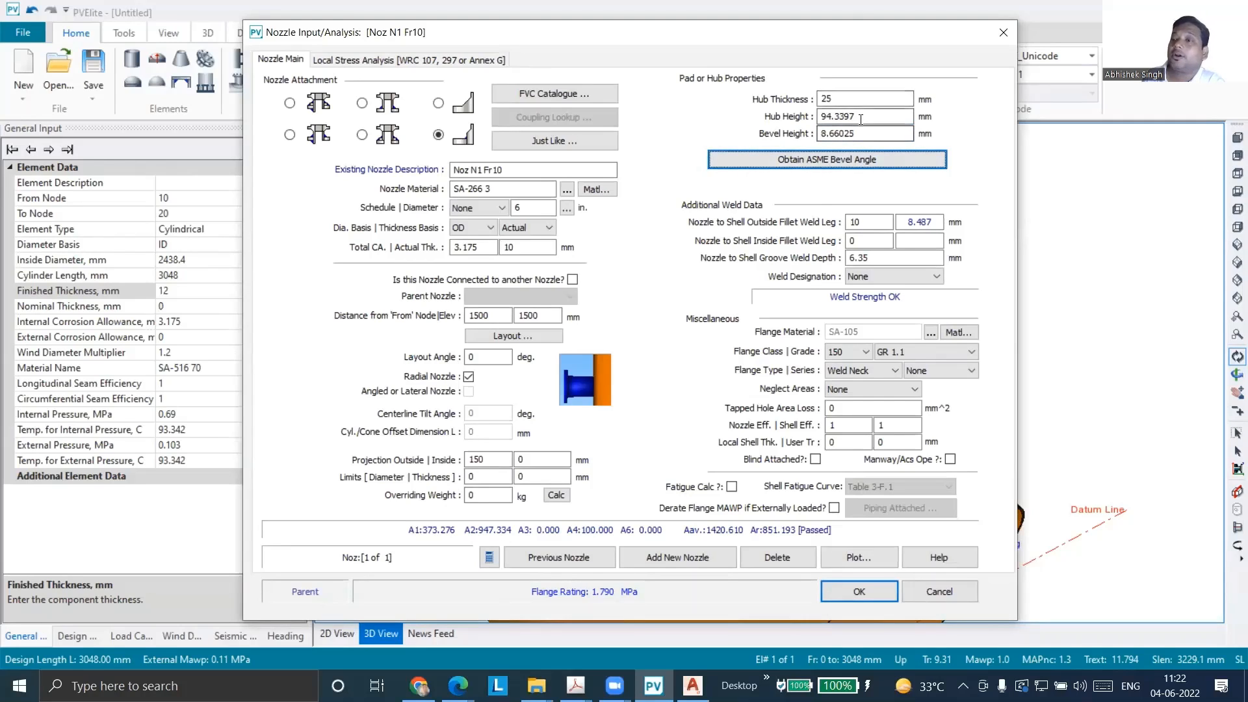
Set the hub height to 90 mm
drag(860, 118, 770, 116)
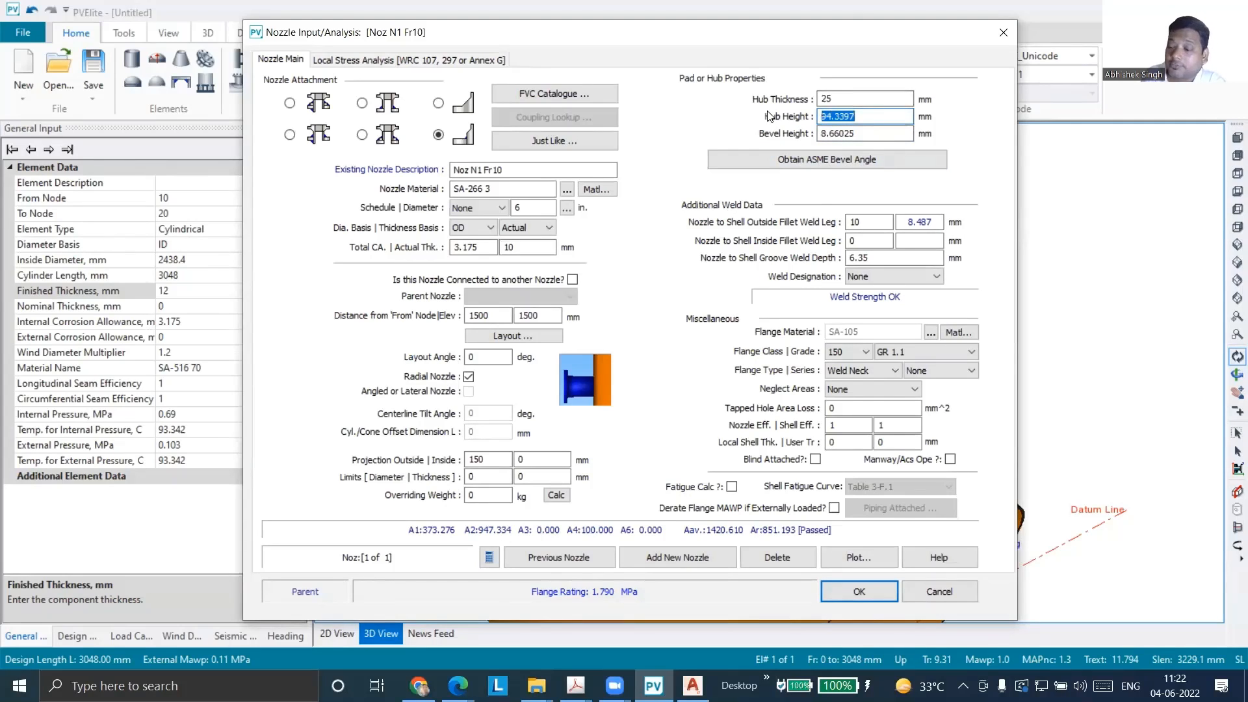
text(90)
key(Tab)
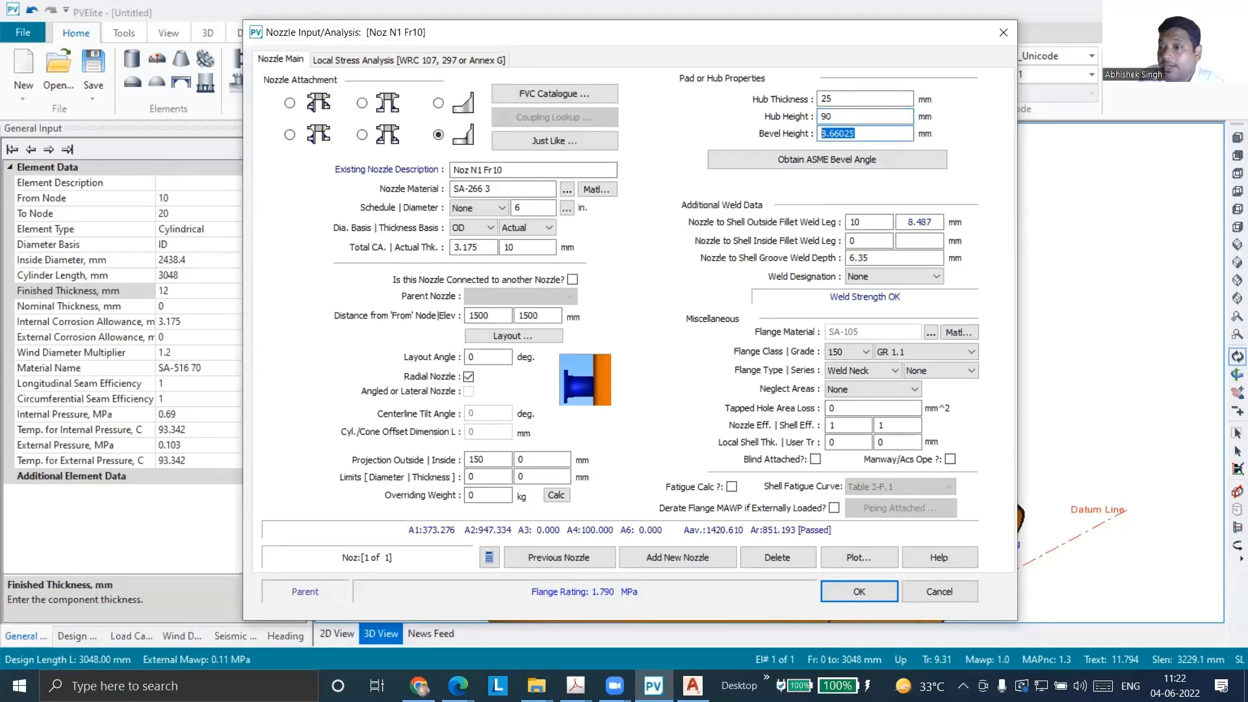
Set the hub's bevel height to 10 mm and accept the nozzle input
text(10)
key(Tab)
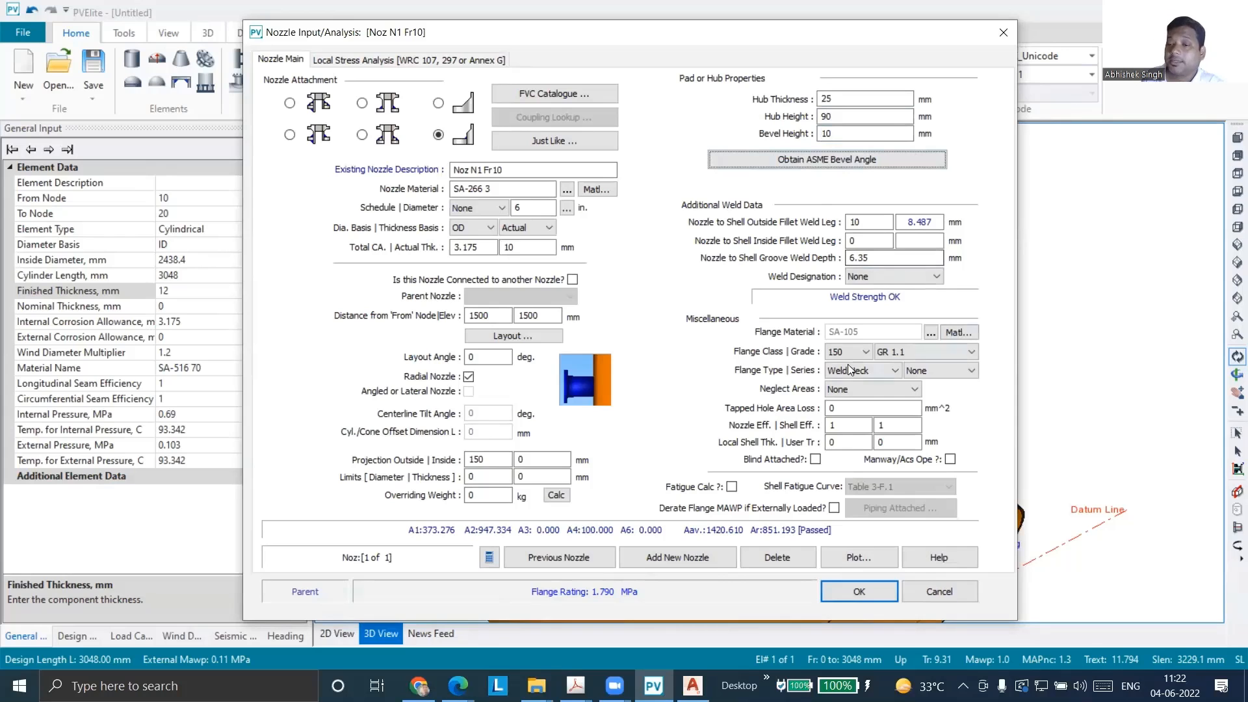
click(853, 595)
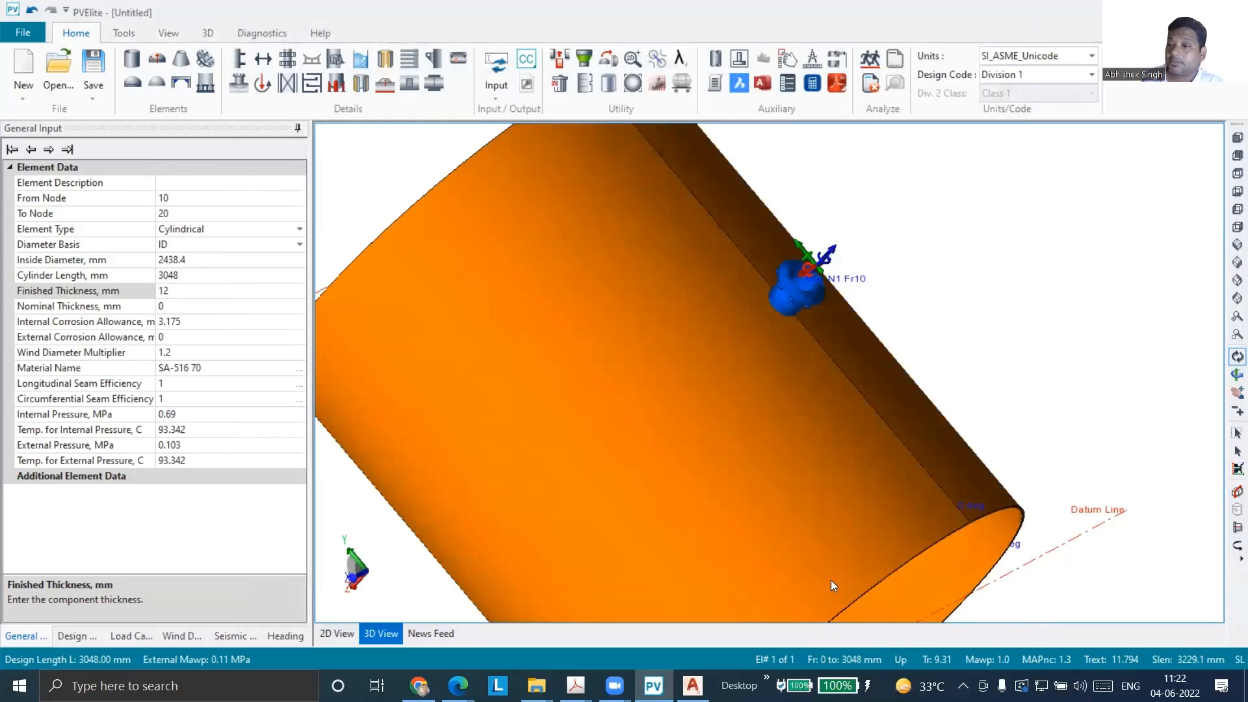
Inspect nozzle N1's hub on the cylindrical shell in the 3D model and reopen the nozzle's input data
drag(806, 417, 705, 364)
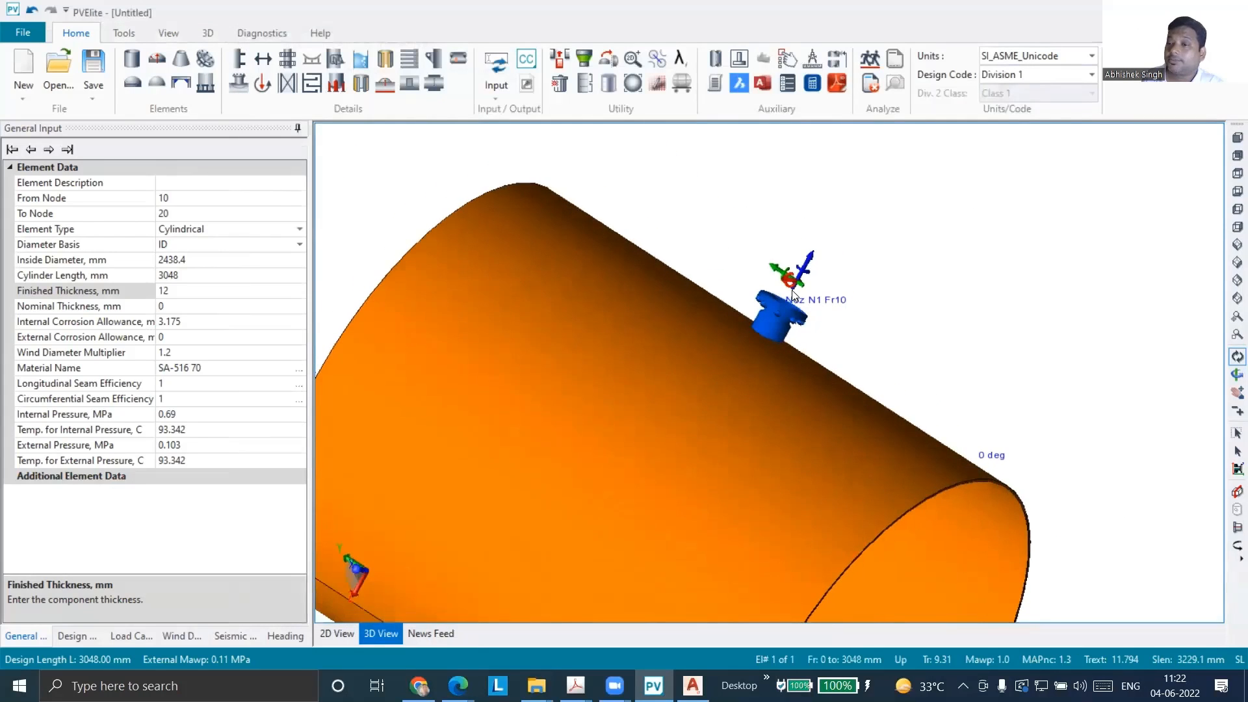
scroll(774, 295, up, 2)
scroll(774, 299, up, 5)
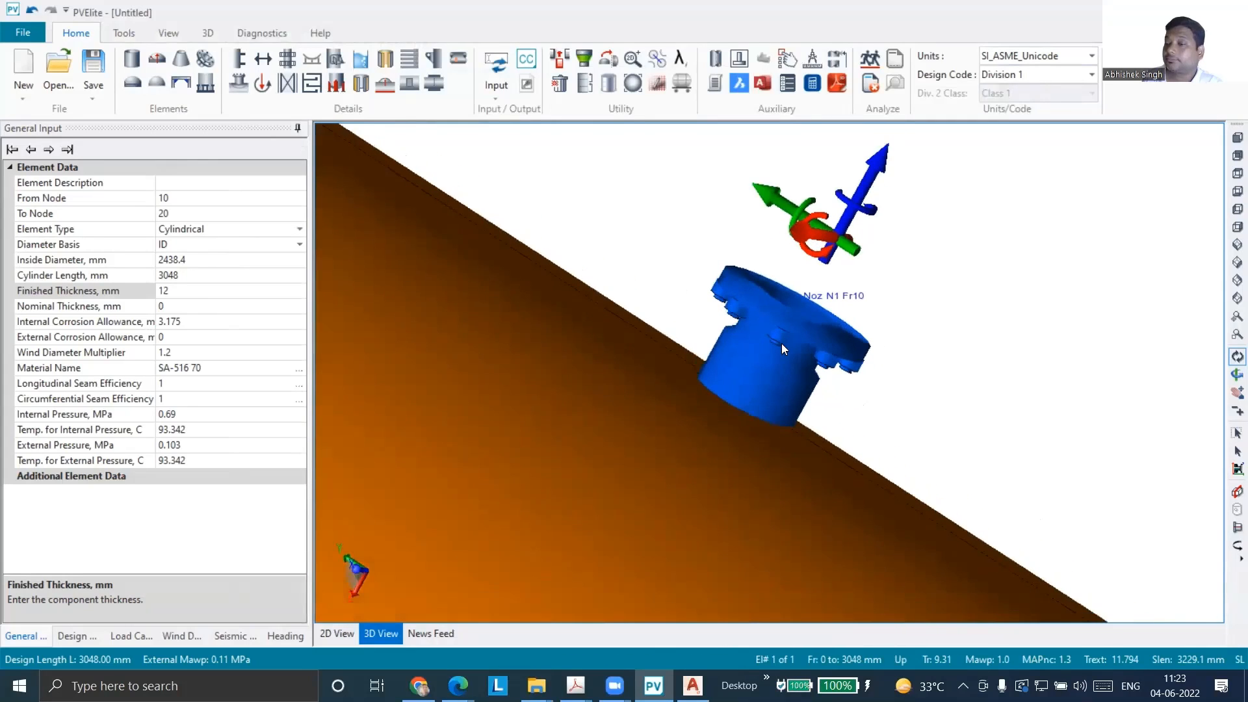
drag(715, 390, 802, 418)
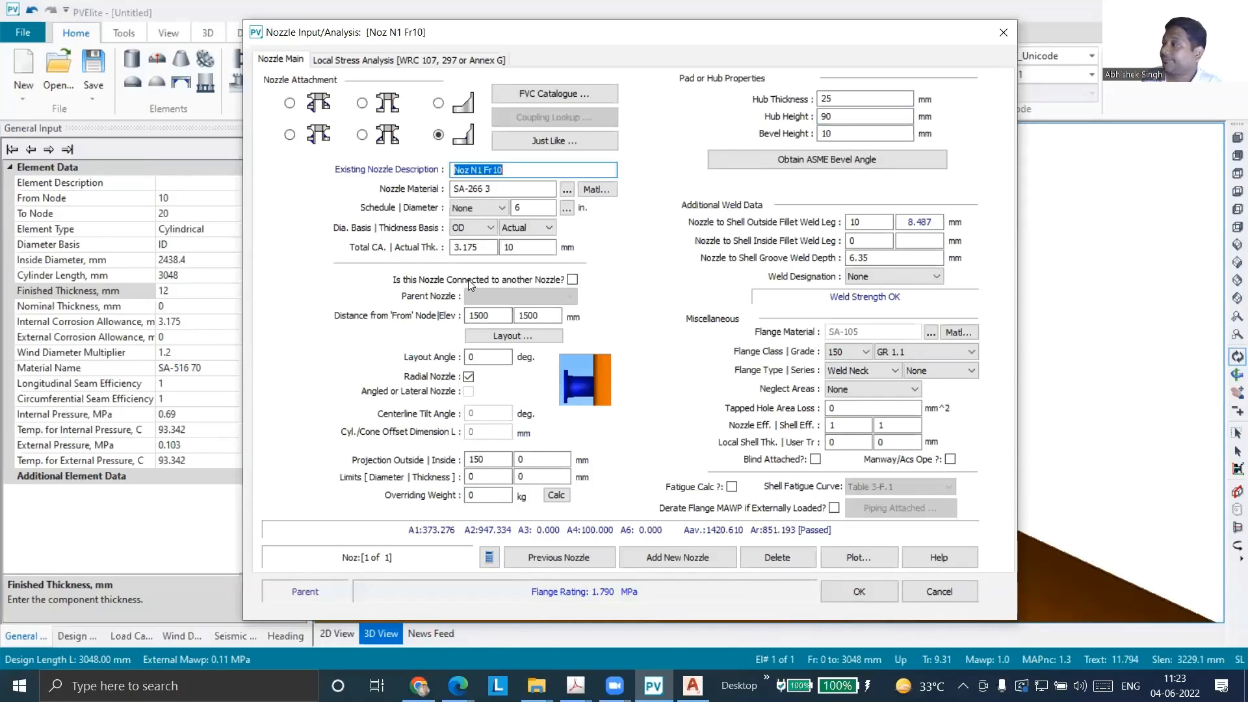
Try the other hub attachment type for nozzle N1, and switch back to the hub type with a bevel height
click(438, 103)
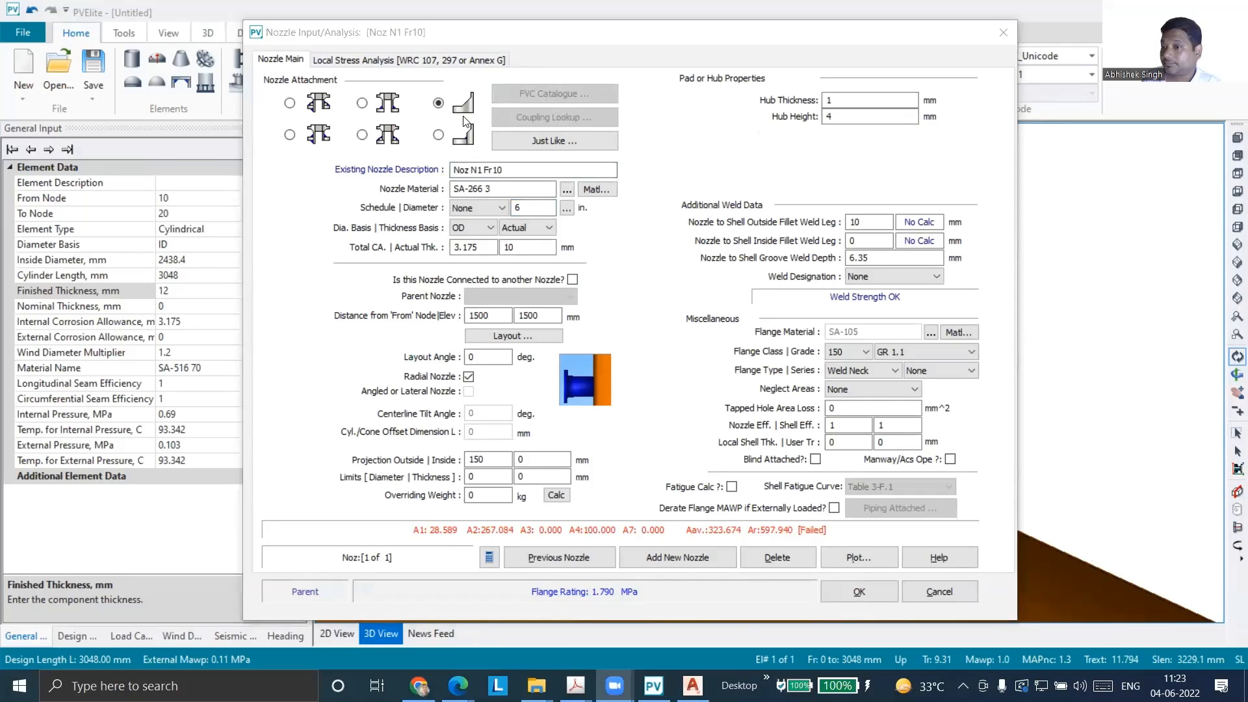
key(alt+Tab)
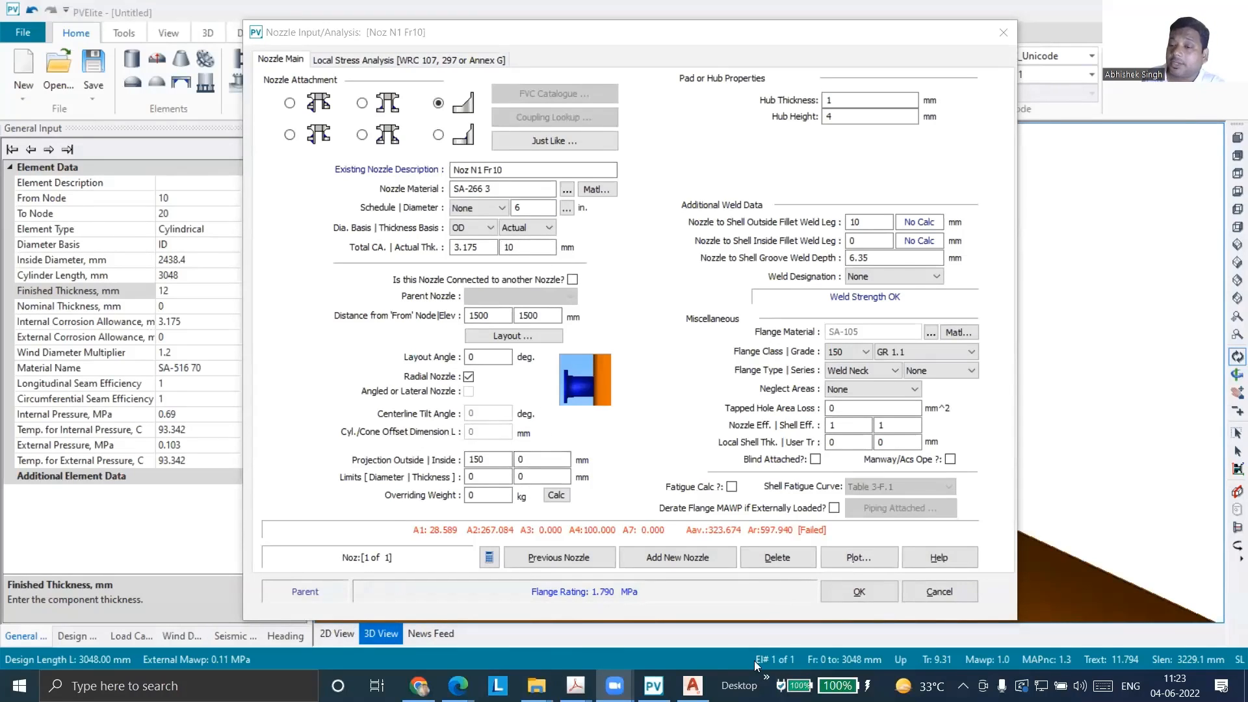
click(440, 135)
Set nozzle N1's hub thickness to 20 mm and its hub height to 90 mm
drag(839, 101, 799, 101)
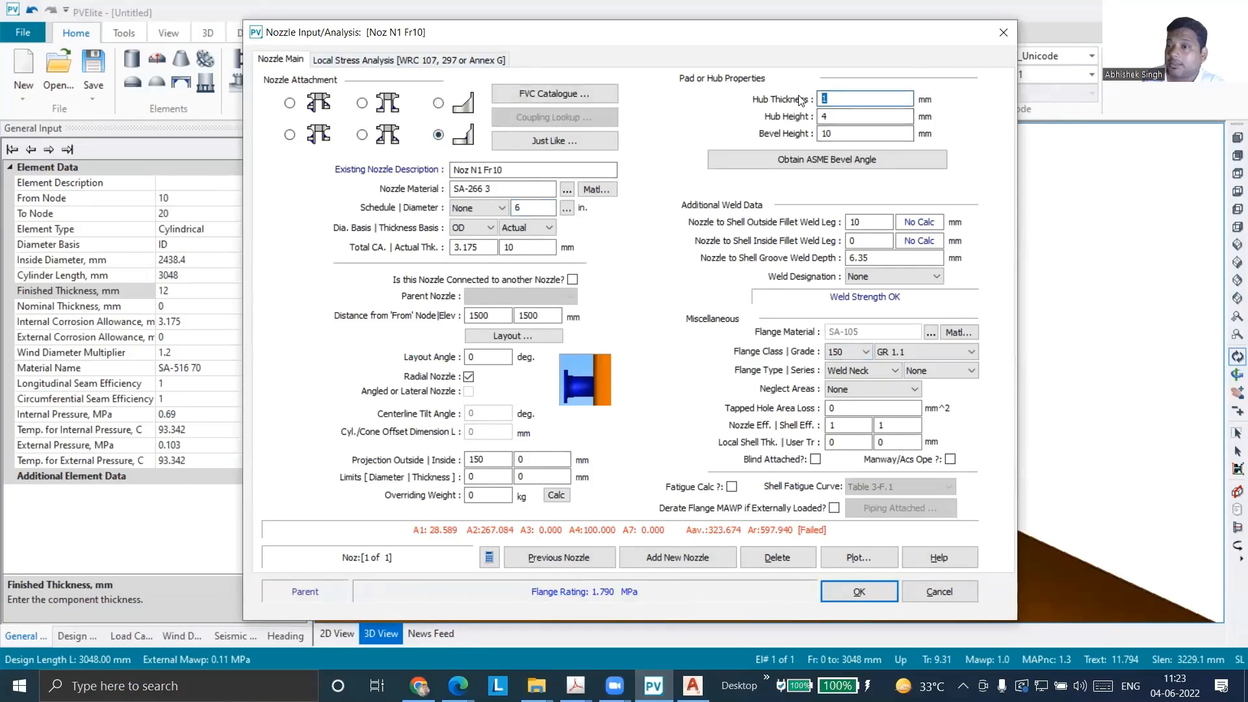
text(20)
key(Tab)
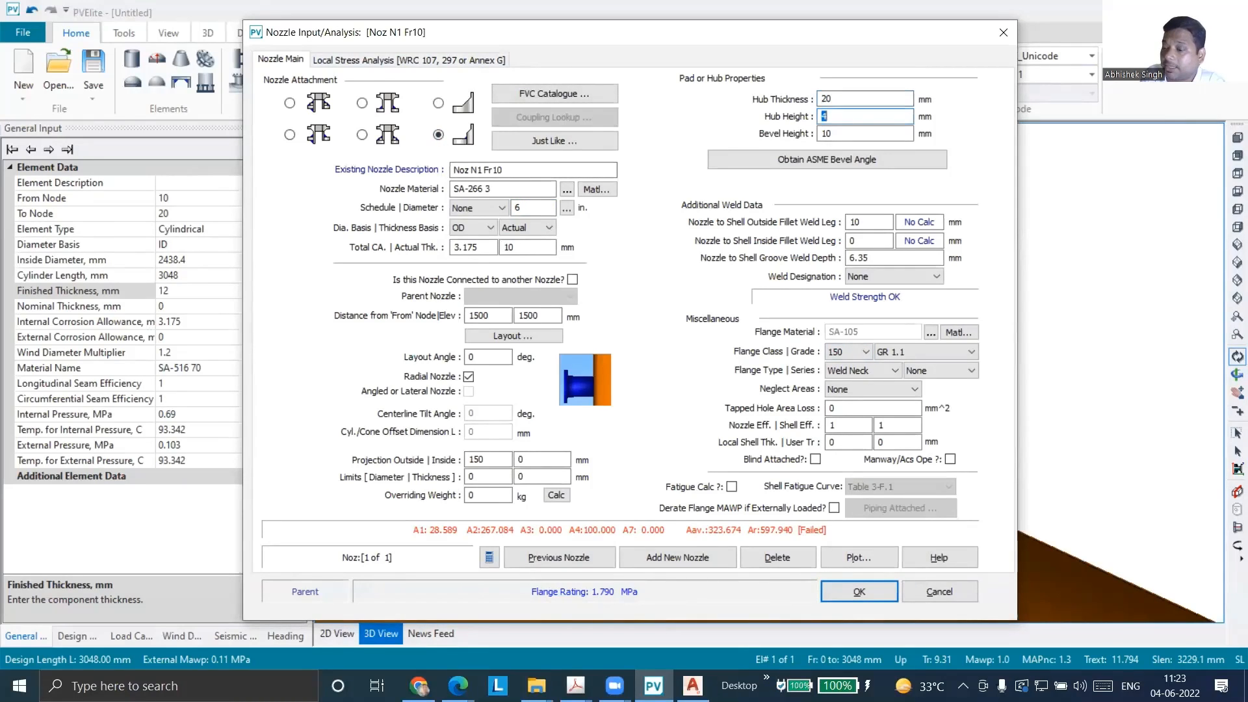
text(90)
key(Tab)
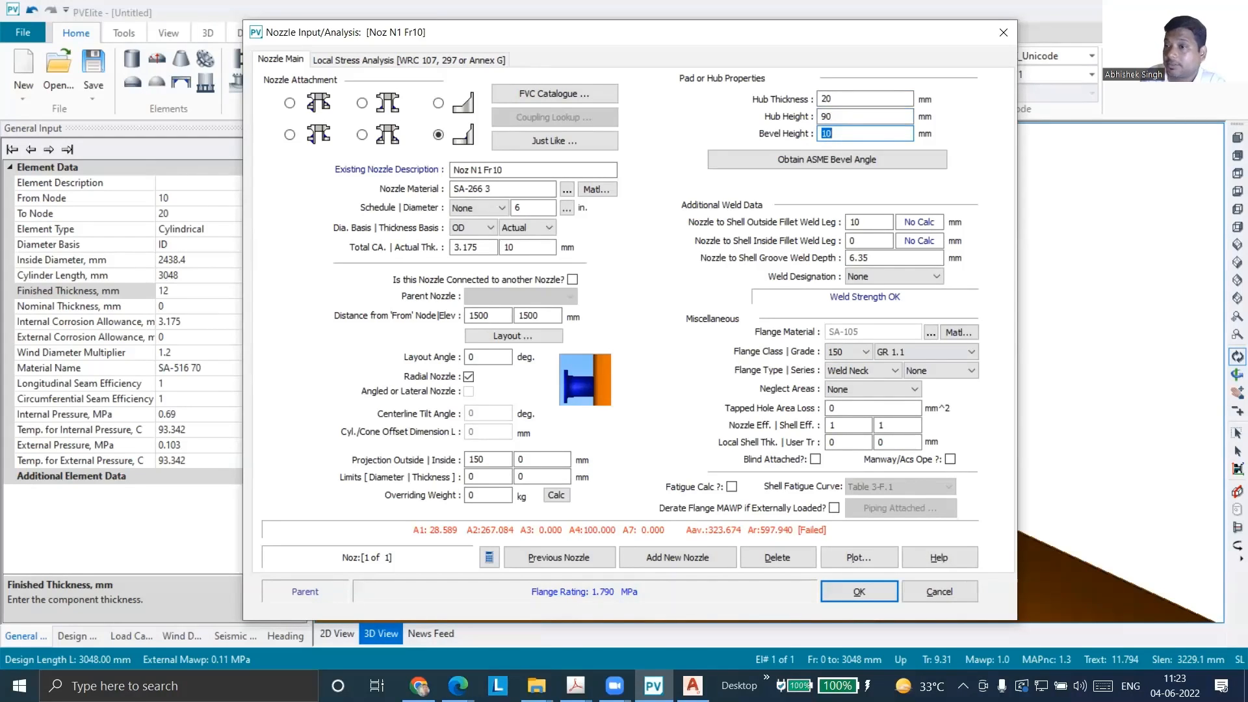
key(Tab)
key(Tab)
key(Tab)
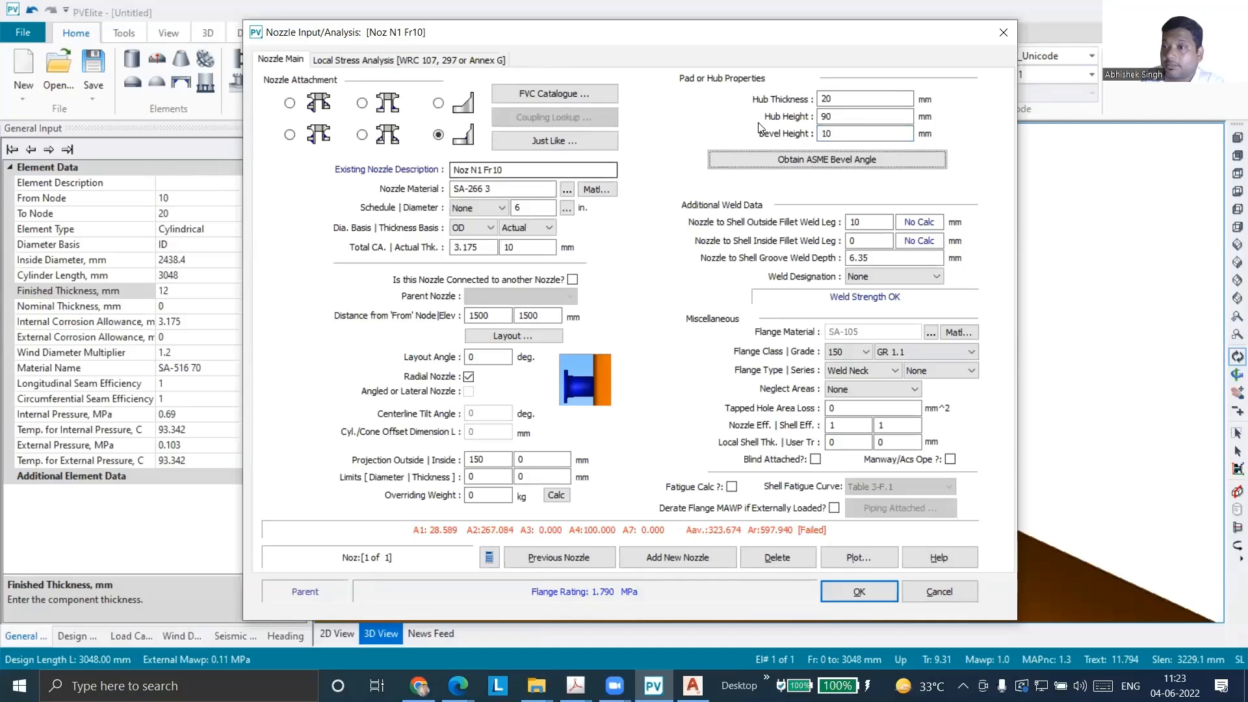
Try a hub thickness of 30 mm and return it to 20 mm
text(30)
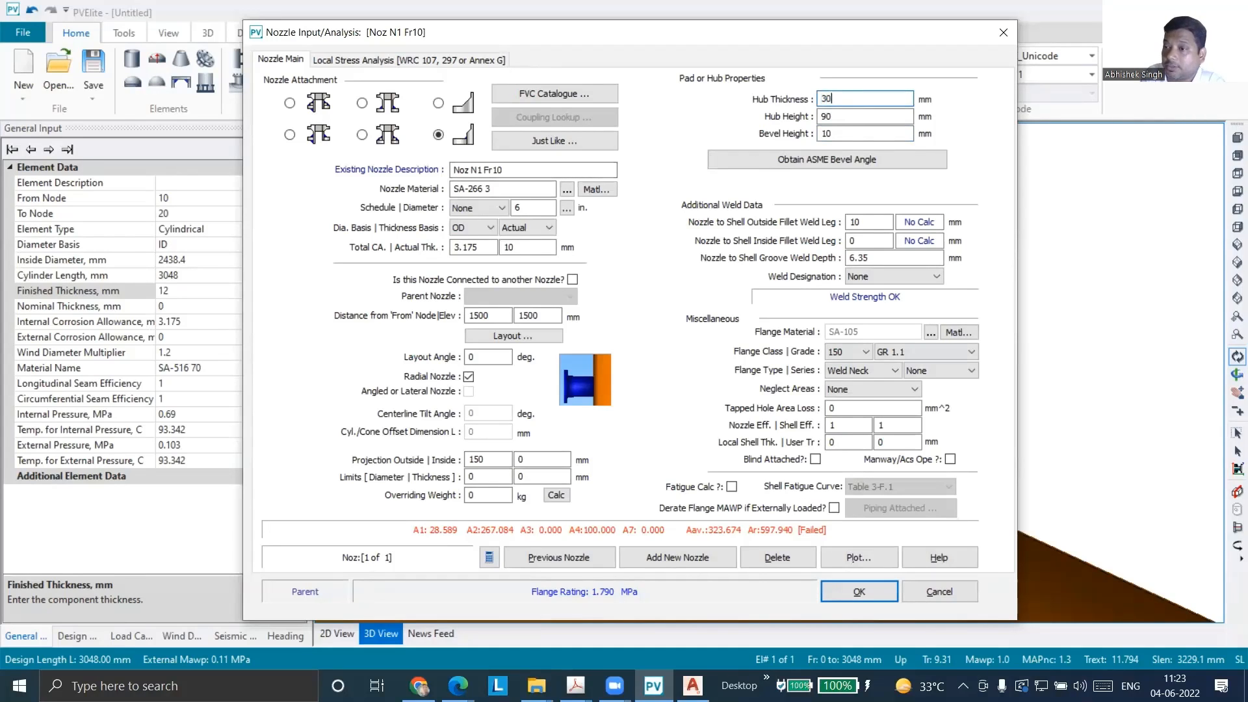
key(Tab)
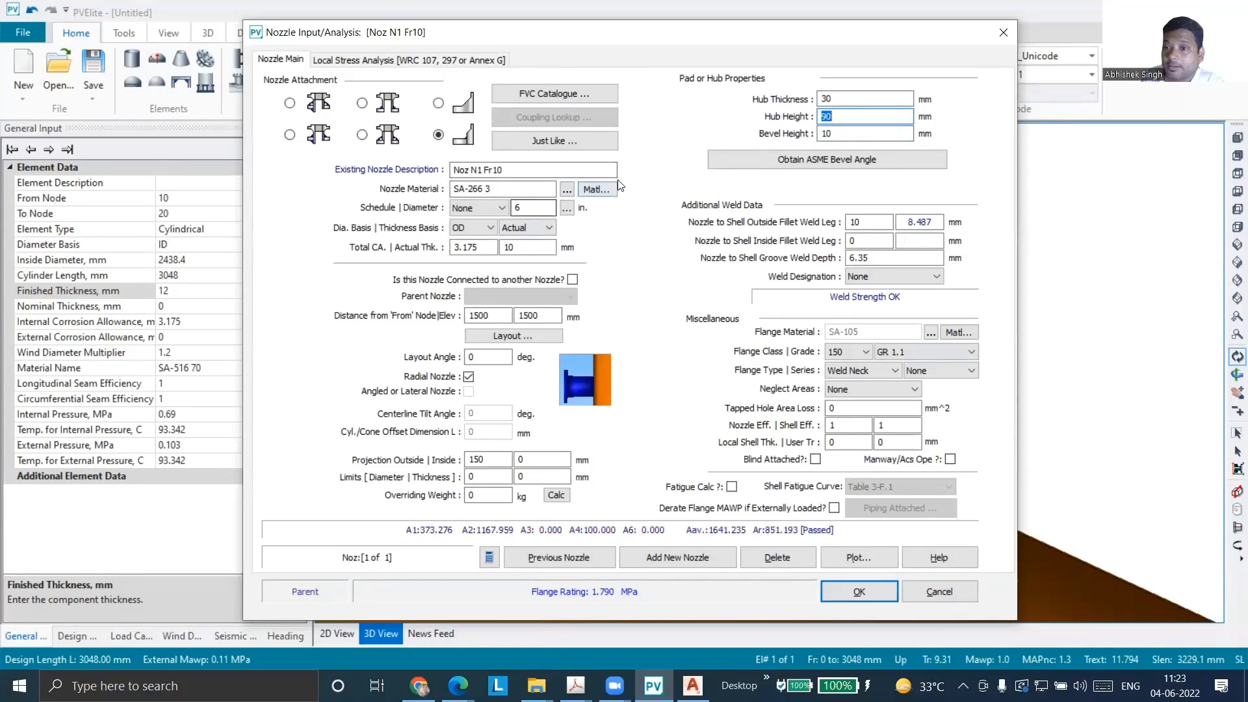
key(shift+Tab)
text(0)
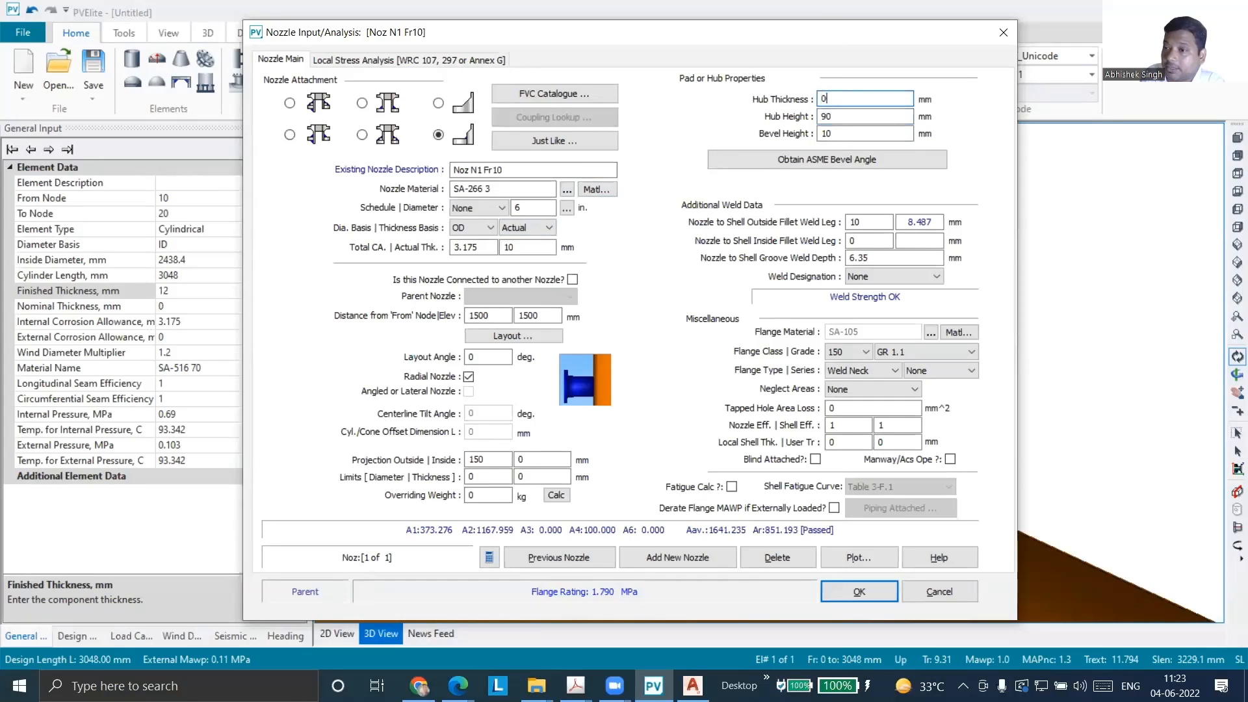
text(20)
key(Tab)
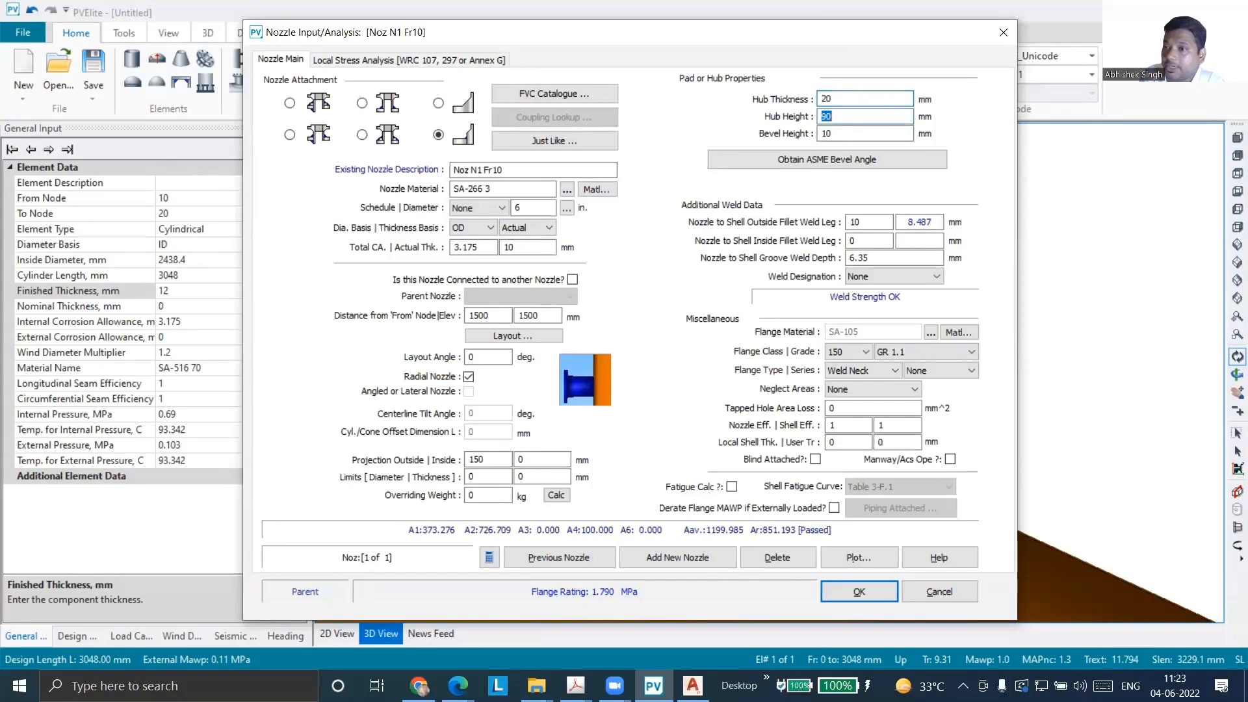
key(Tab)
key(Tab)
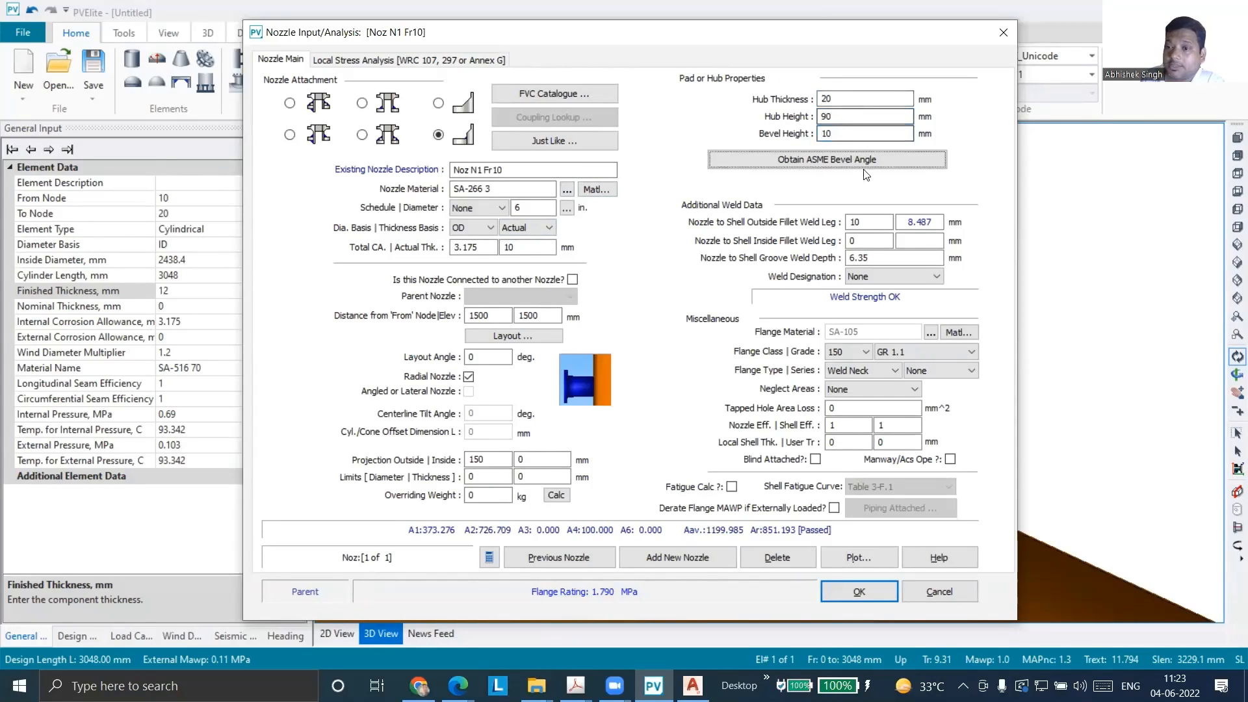
Try hub heights of 80 mm and 50 mm for nozzle N1
double_click(823, 120)
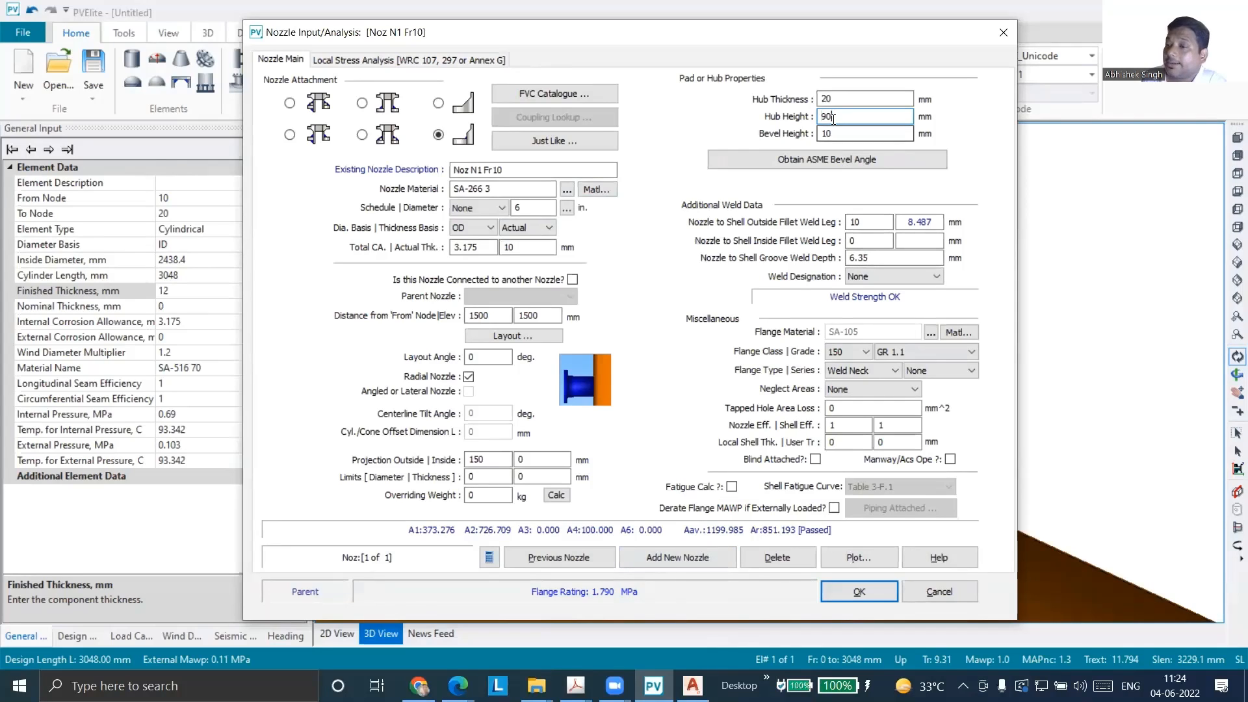
text(80)
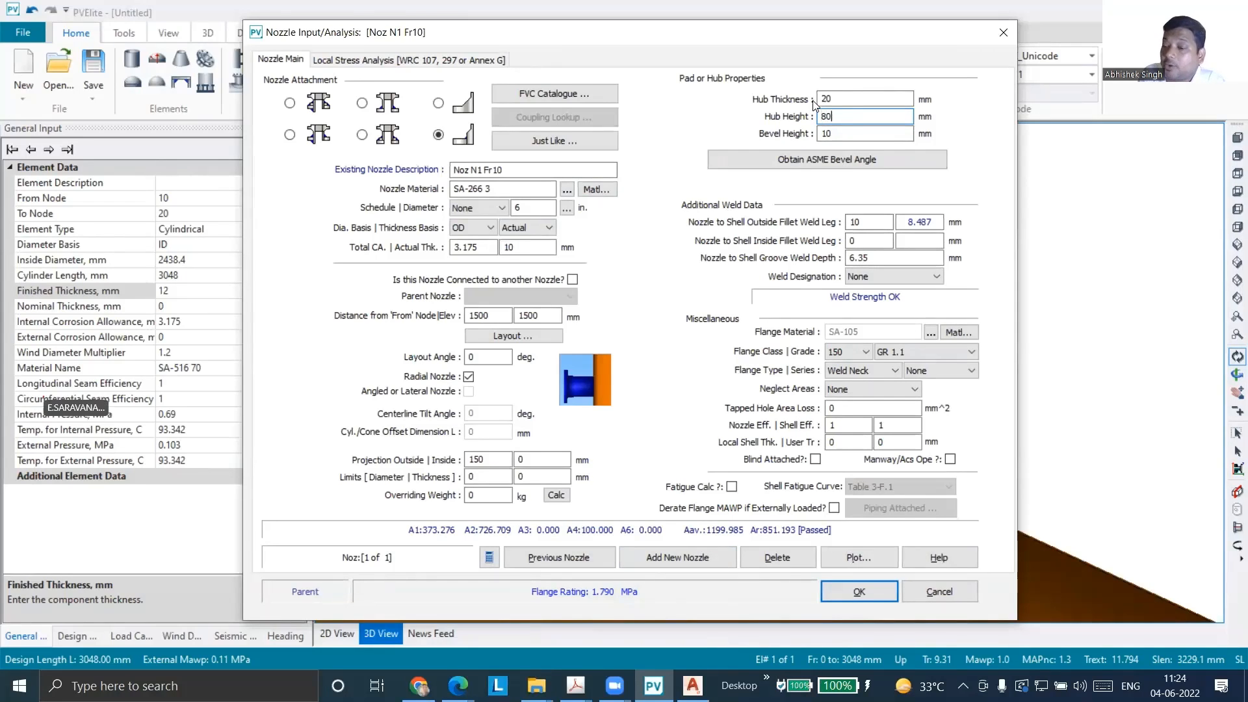
key(Tab)
key(Tab)
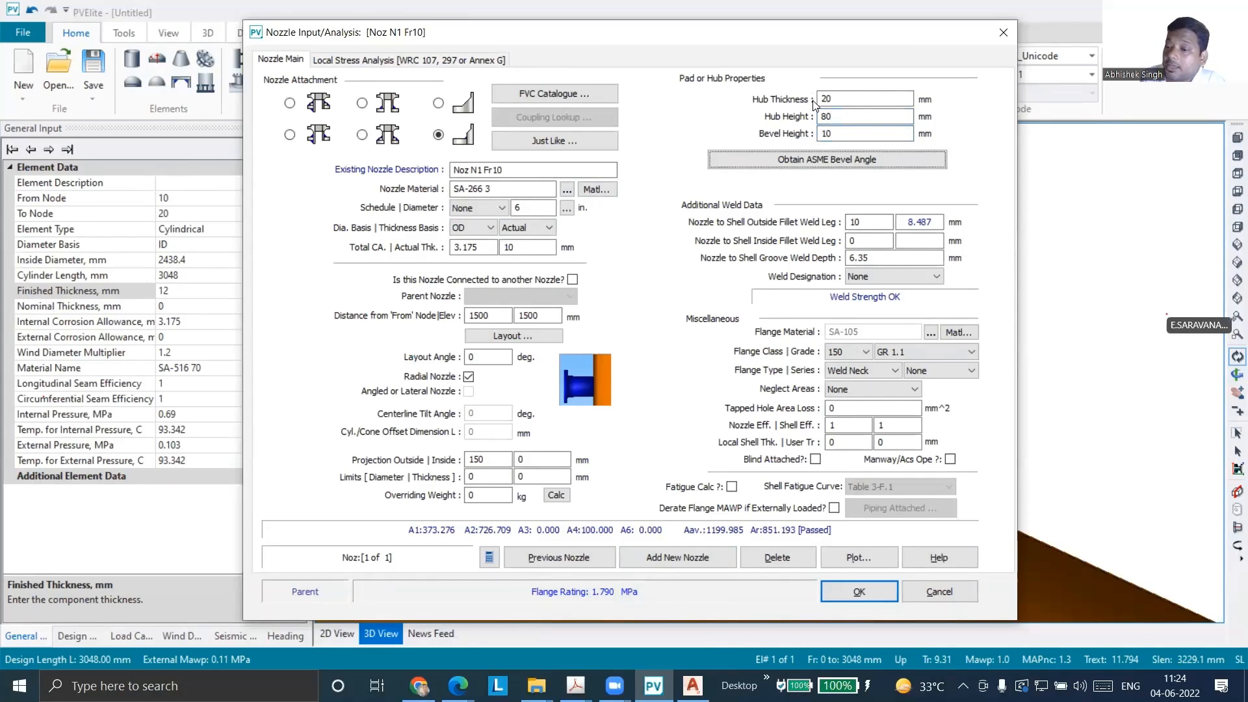
drag(845, 115, 788, 116)
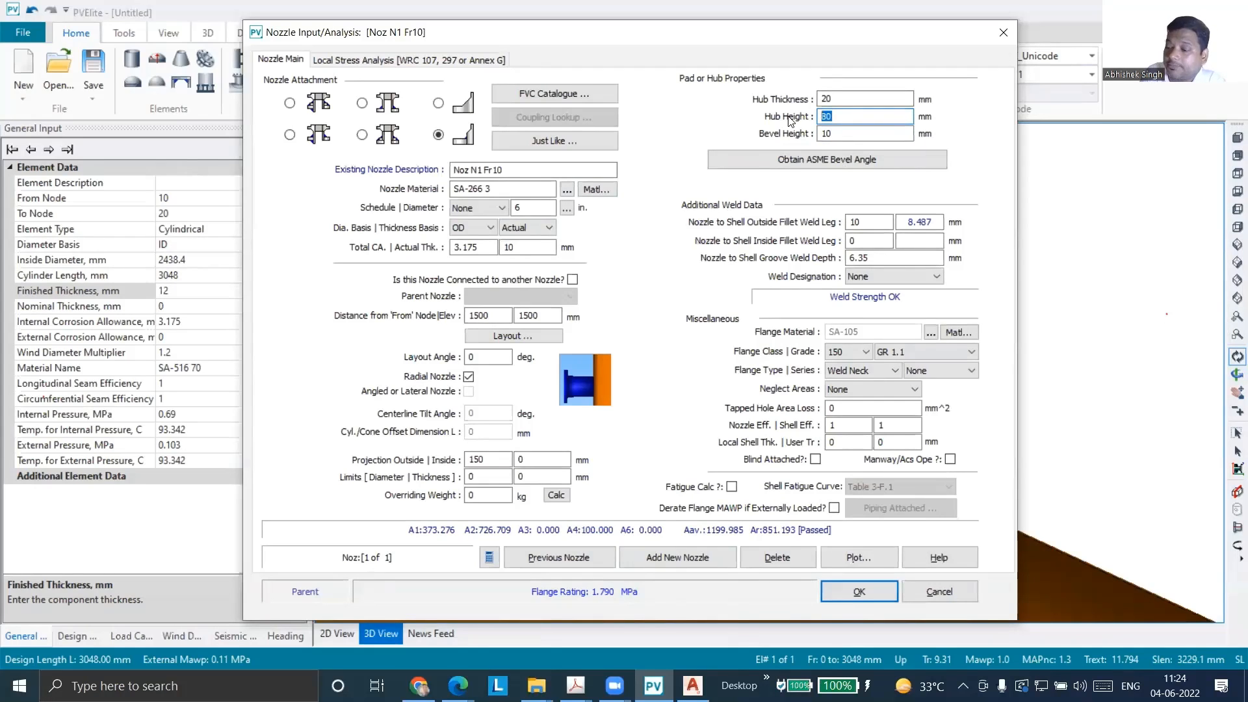
text(50)
key(Tab)
key(Tab)
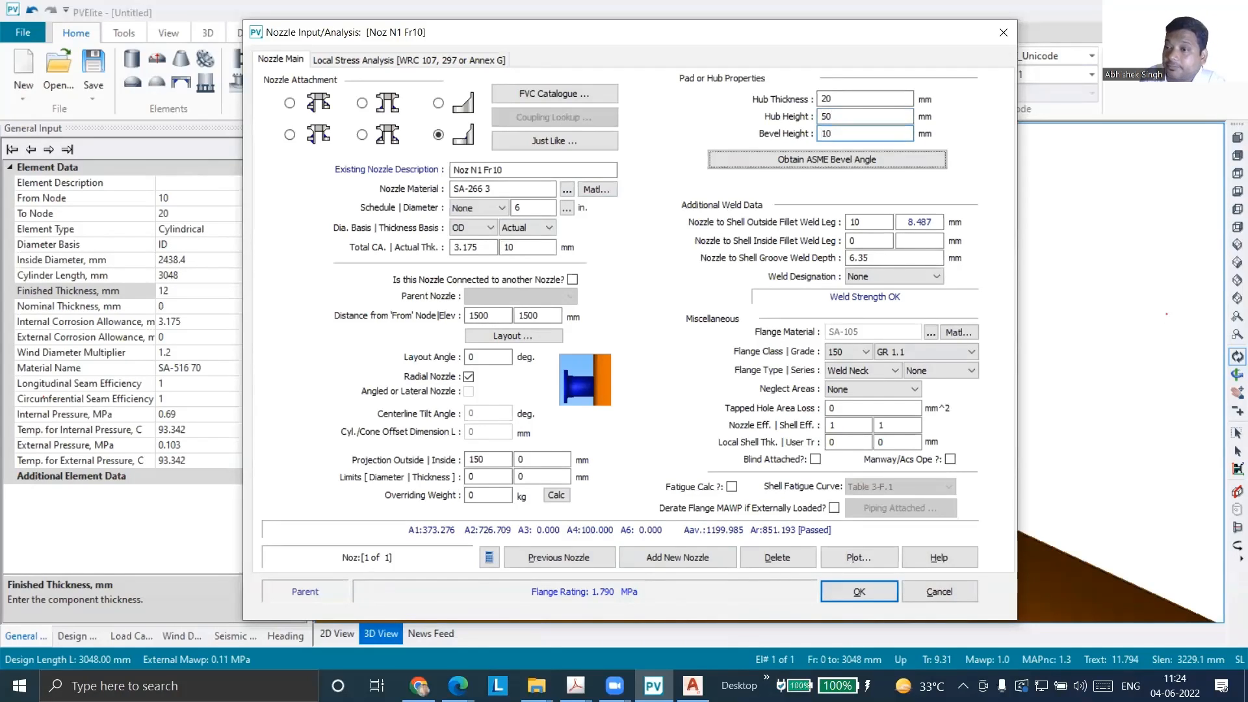
click(837, 99)
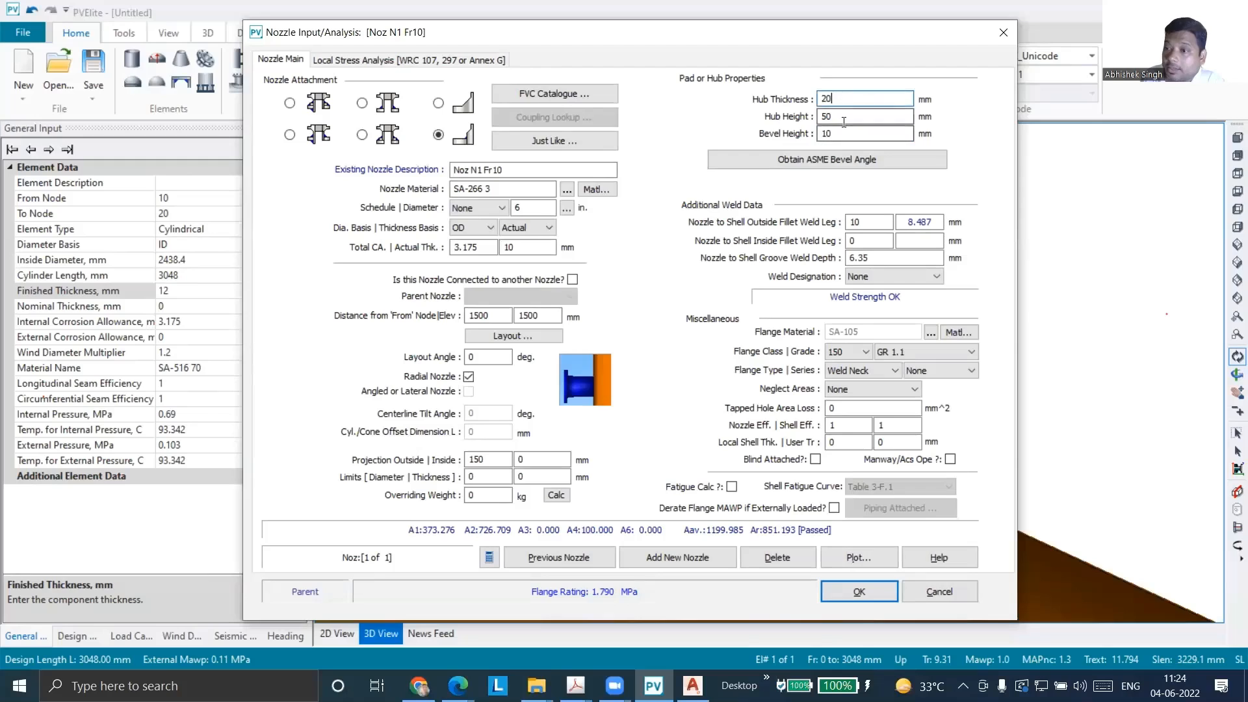
Try smaller hub heights of 30 mm and 20 mm for nozzle N1
drag(844, 119, 810, 116)
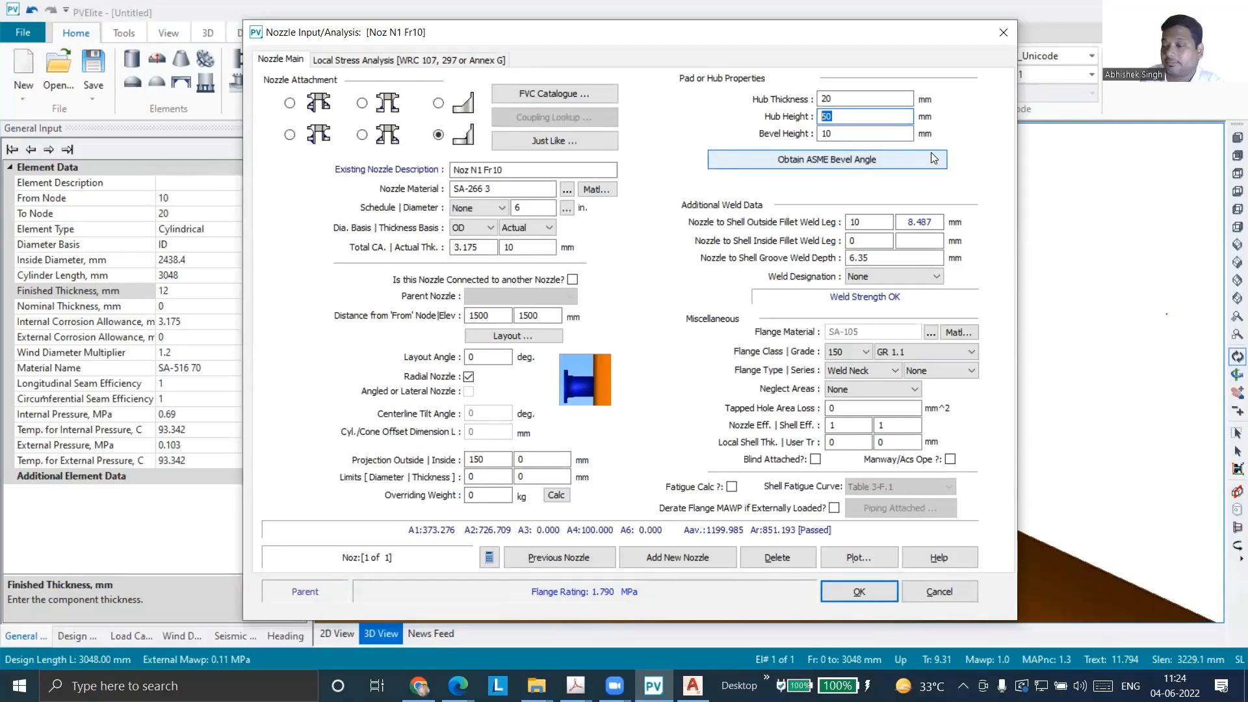
text(30)
key(Tab)
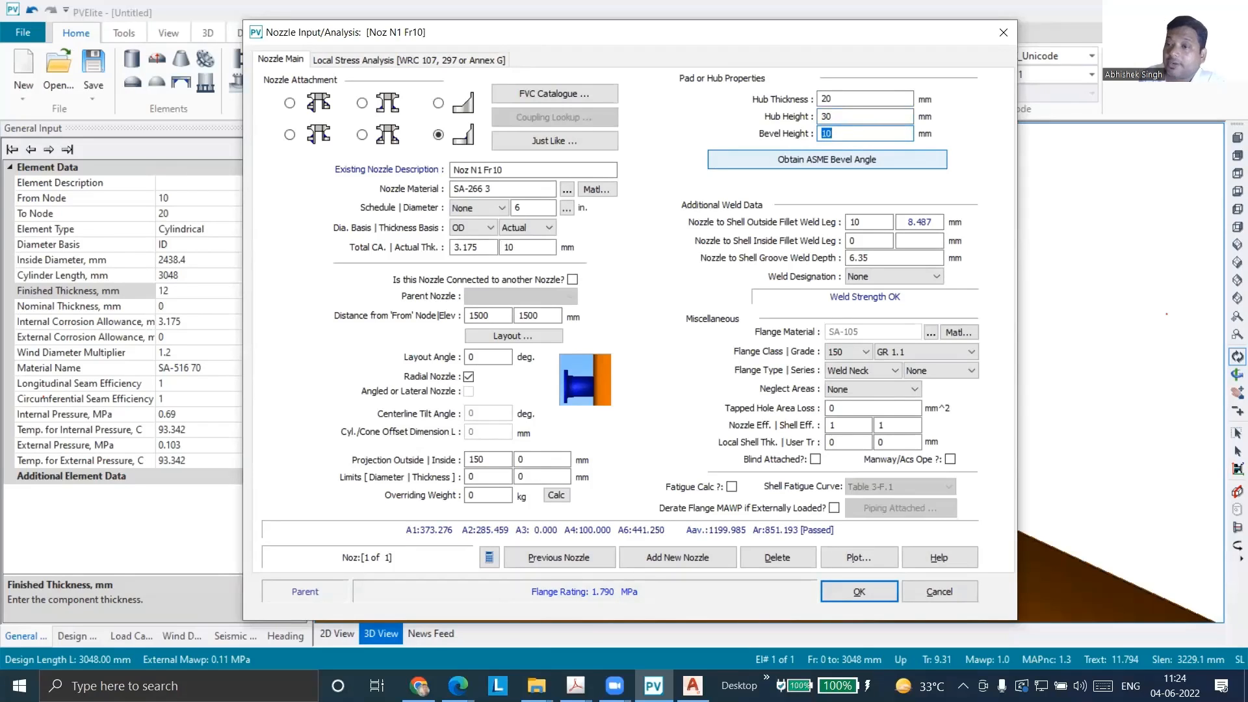
drag(859, 117, 753, 119)
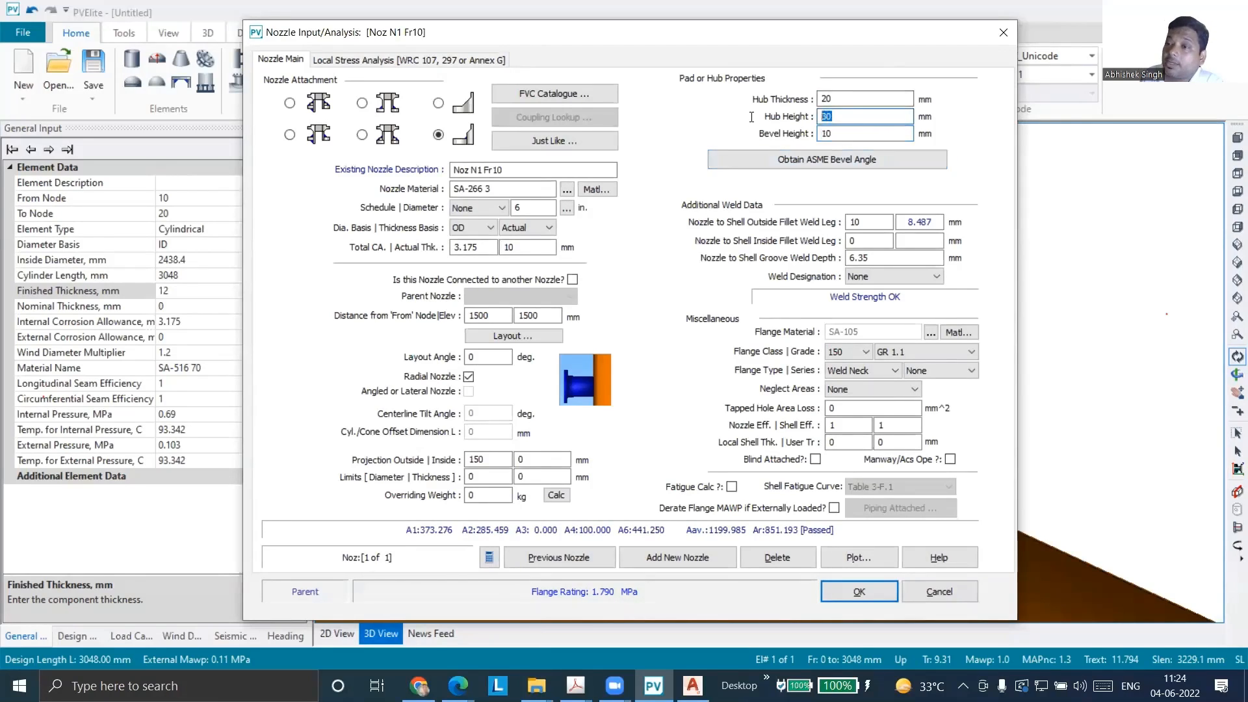
text(20)
key(Tab)
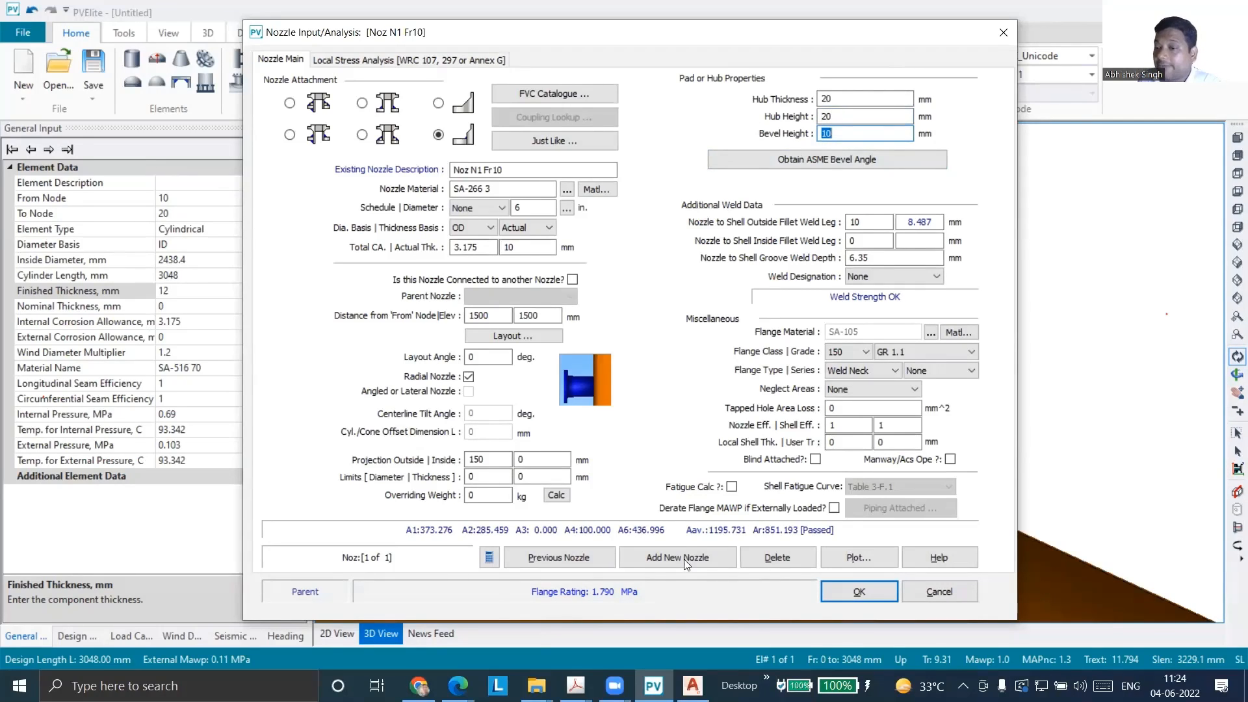
Set nozzle N1's hub height to 15 mm and close the nozzle input dialog
double_click(826, 115)
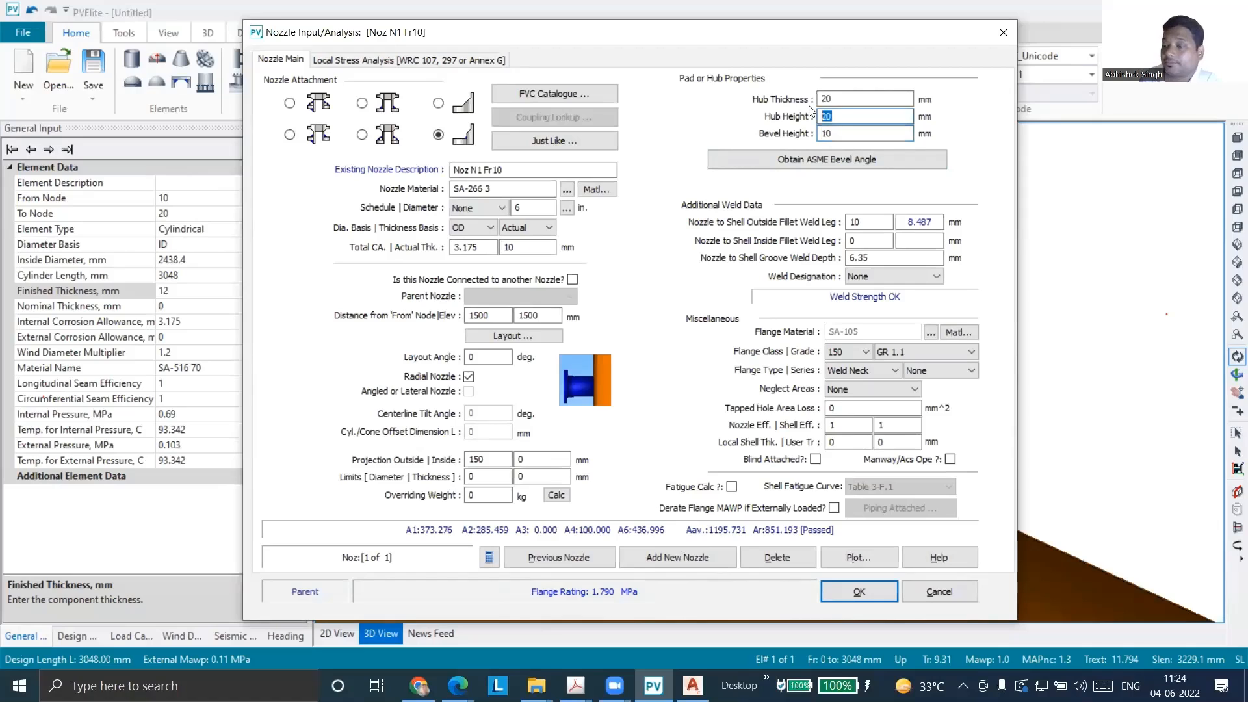
text(15)
key(Tab)
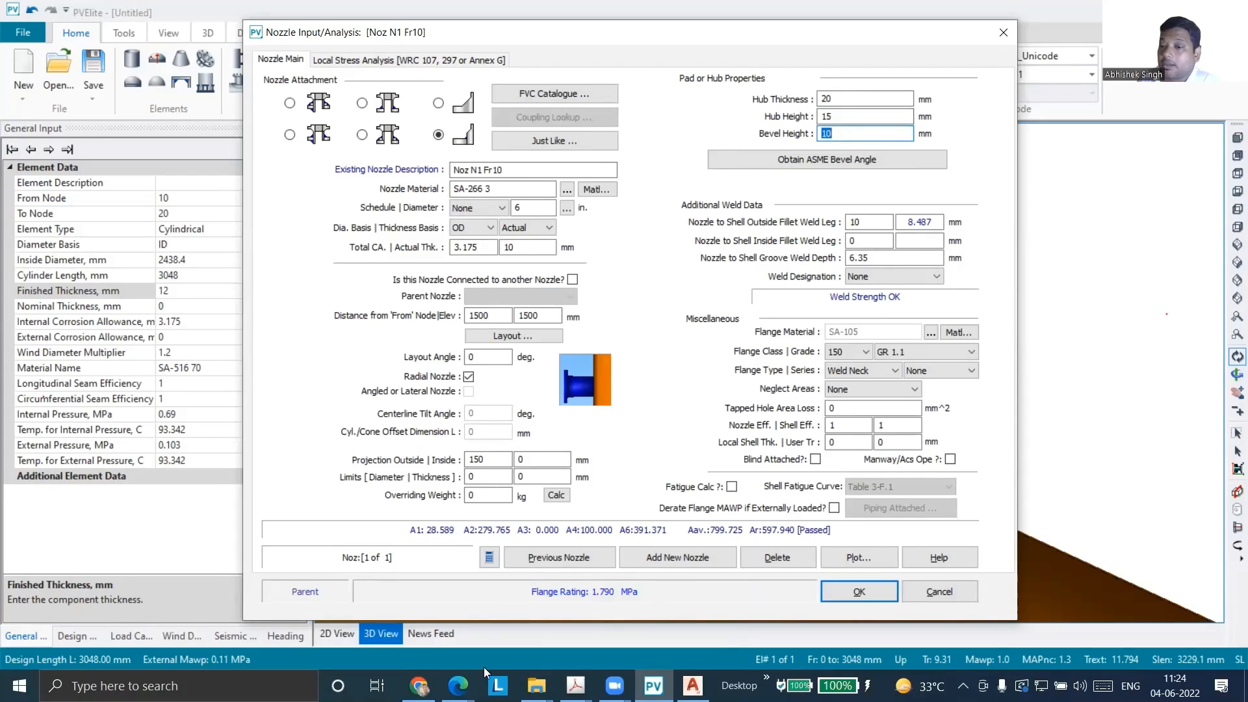
drag(844, 99, 810, 98)
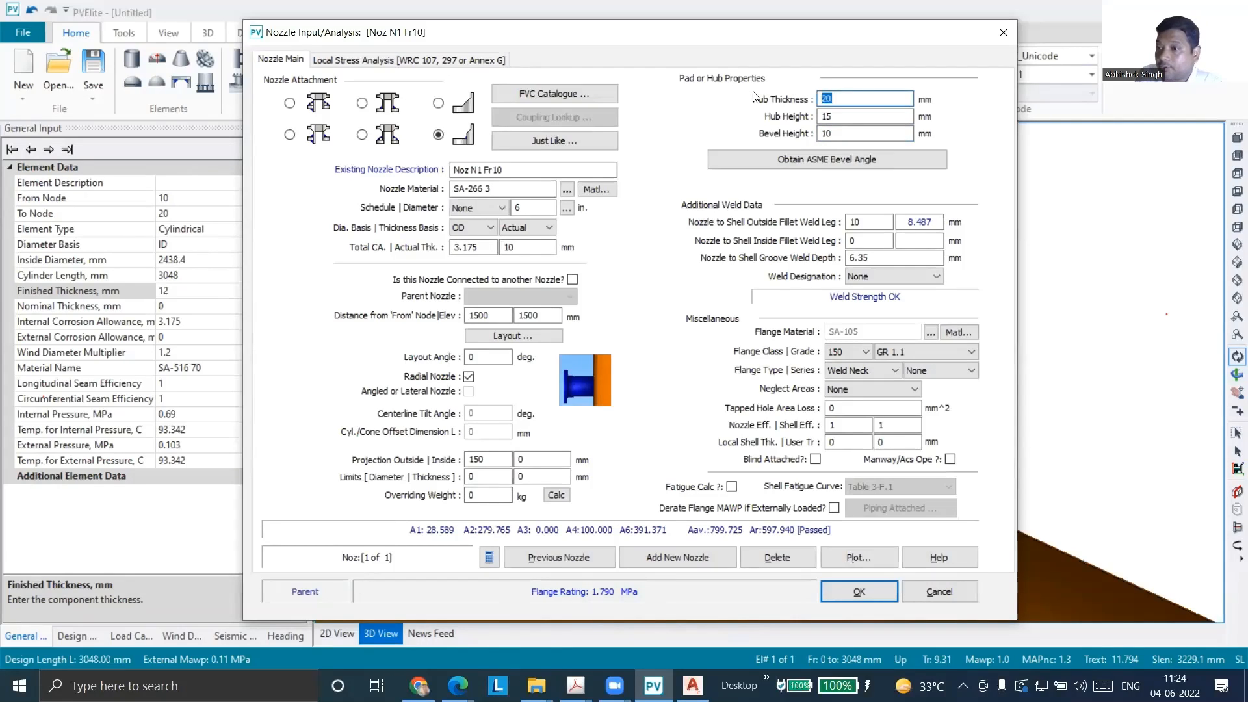
key(Tab)
key(Tab)
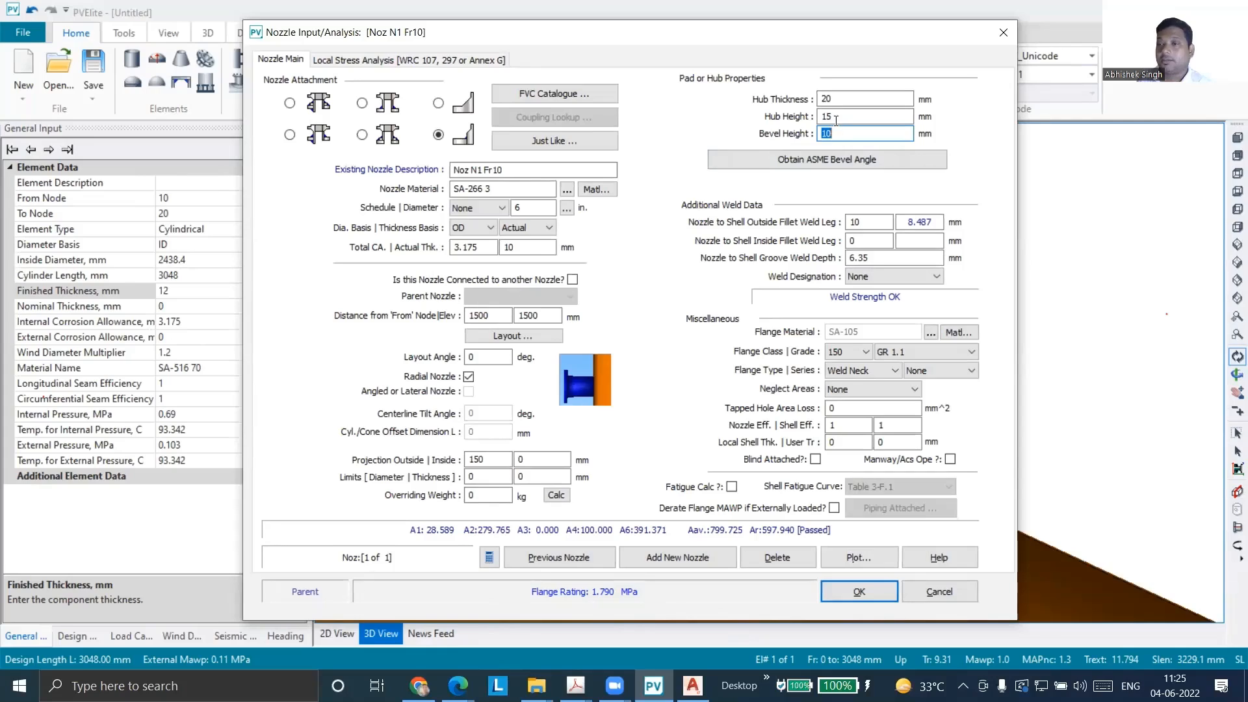
key(shift+Tab)
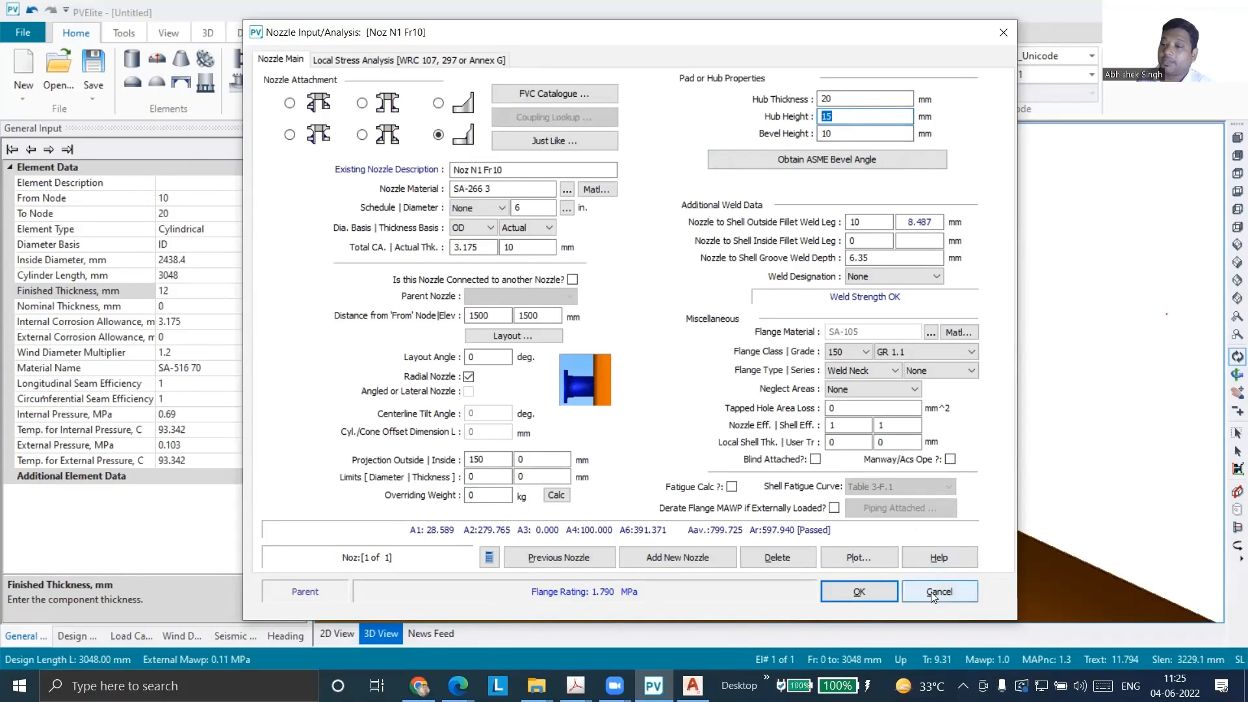
click(1003, 33)
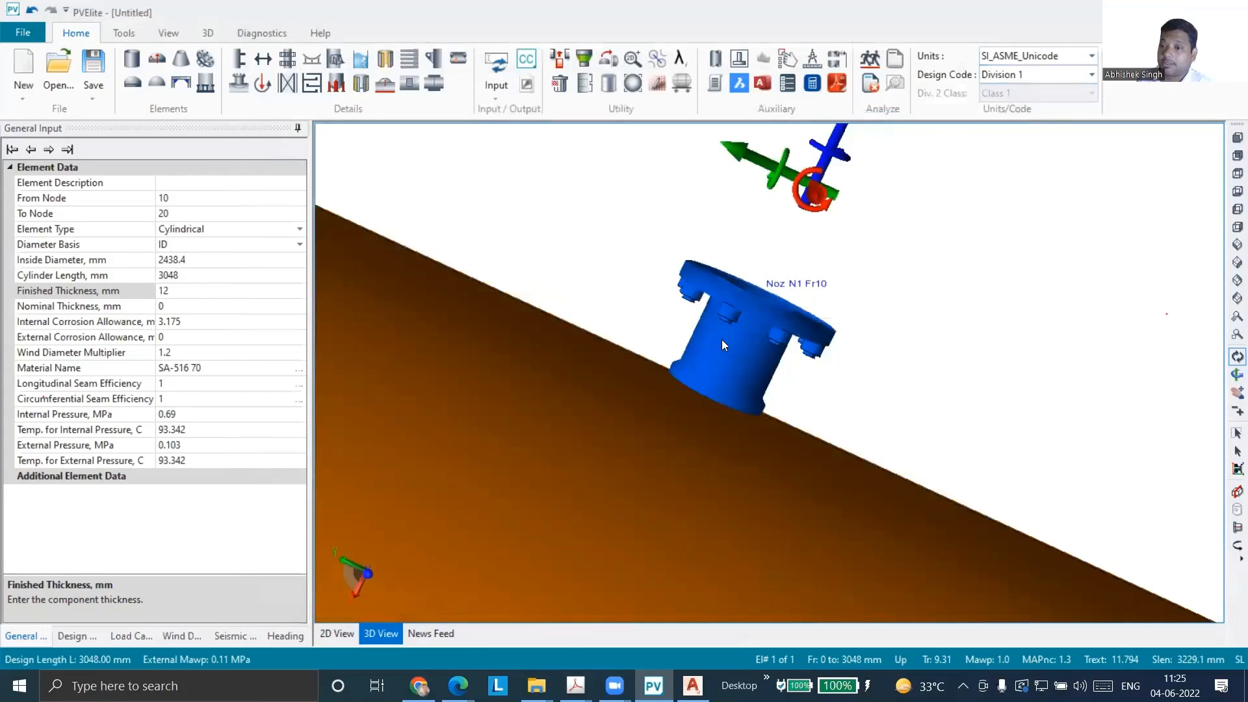
Inspect nozzle N1's hub and bevel at the shell junction up close in the 3D model
mouse_move(721, 339)
mouse_down()
mouse_move(751, 294)
mouse_move(744, 330)
mouse_up()
scroll(694, 369, up, 4)
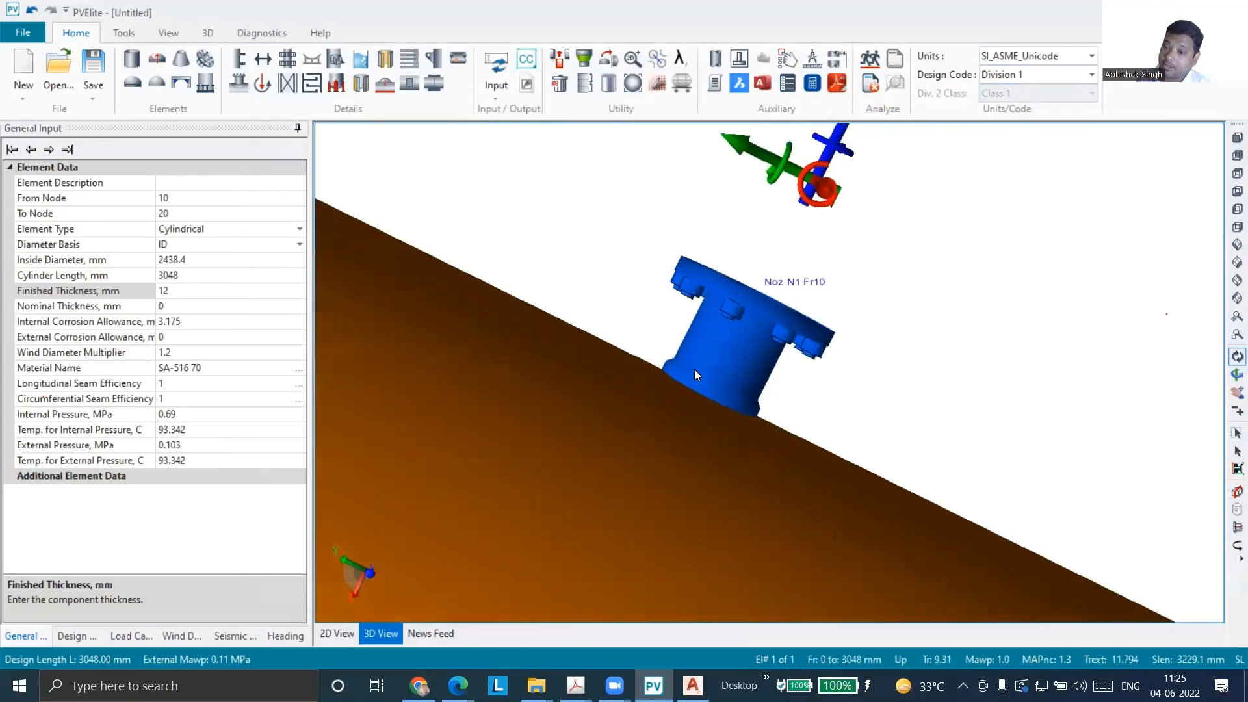
scroll(679, 369, up, 3)
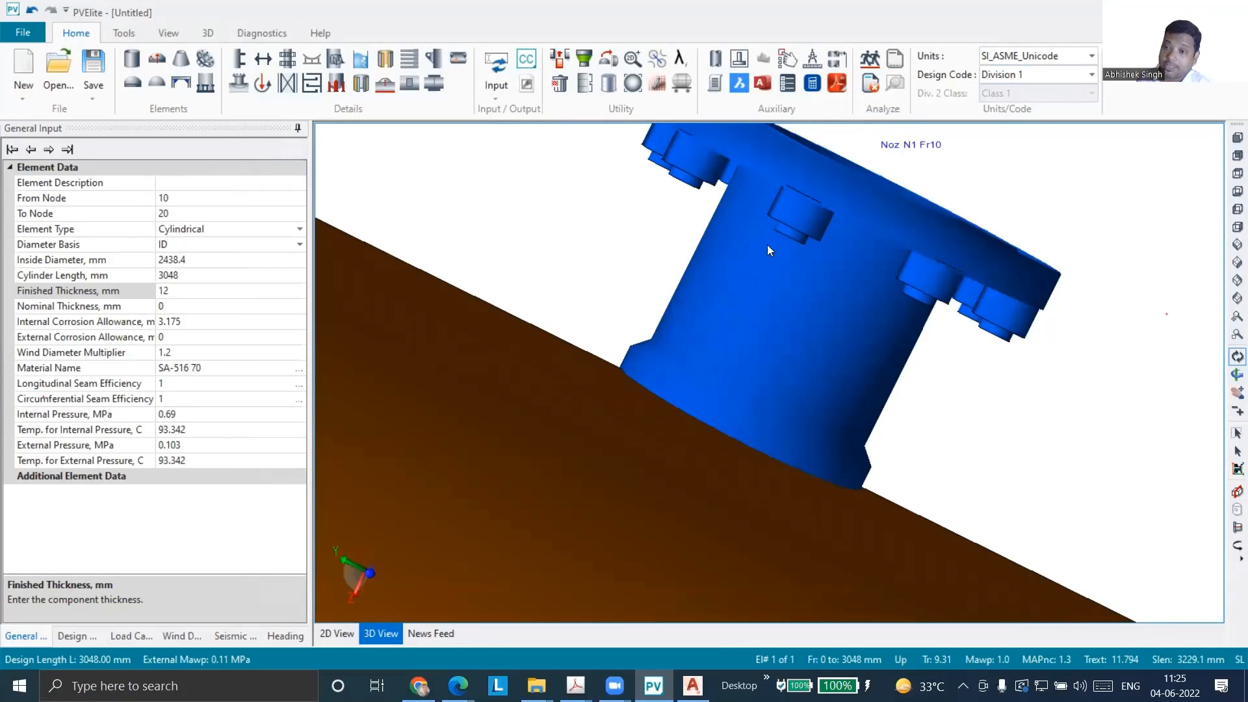
scroll(770, 249, down, 3)
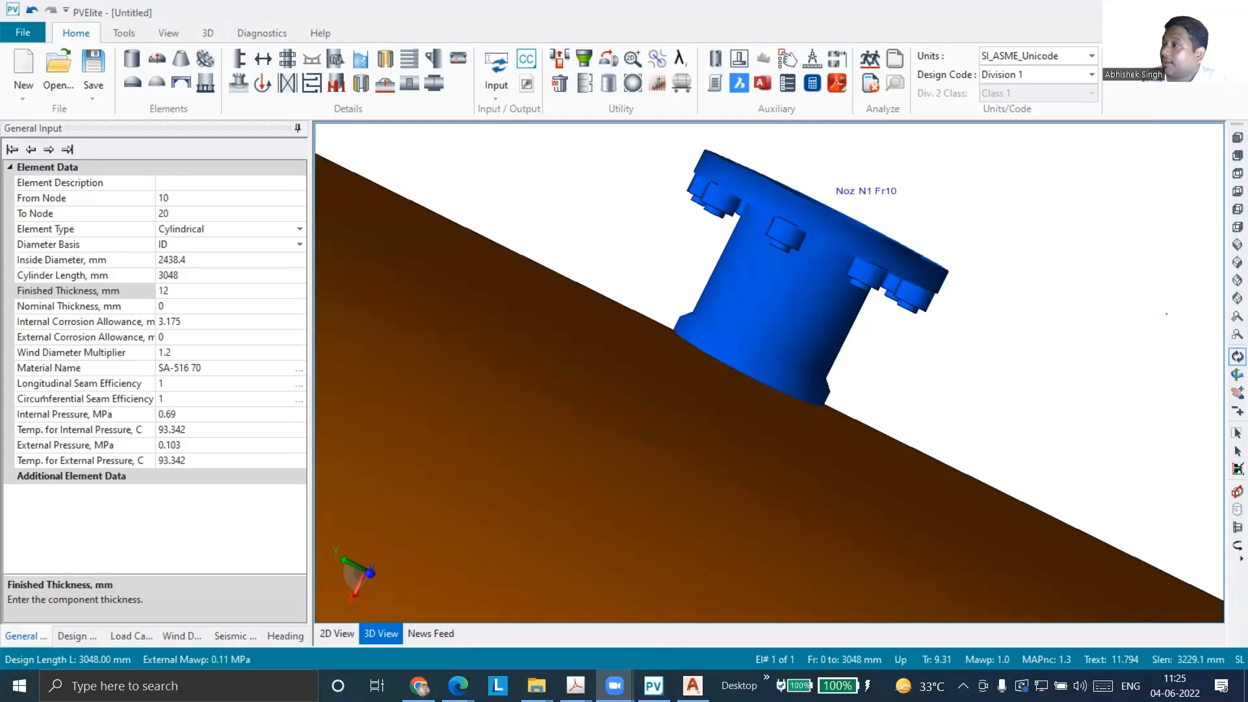
Switch to the AutoCAD drawing and draw a large outer rectangle for the nozzle forging above the hatched shell plate
click(693, 685)
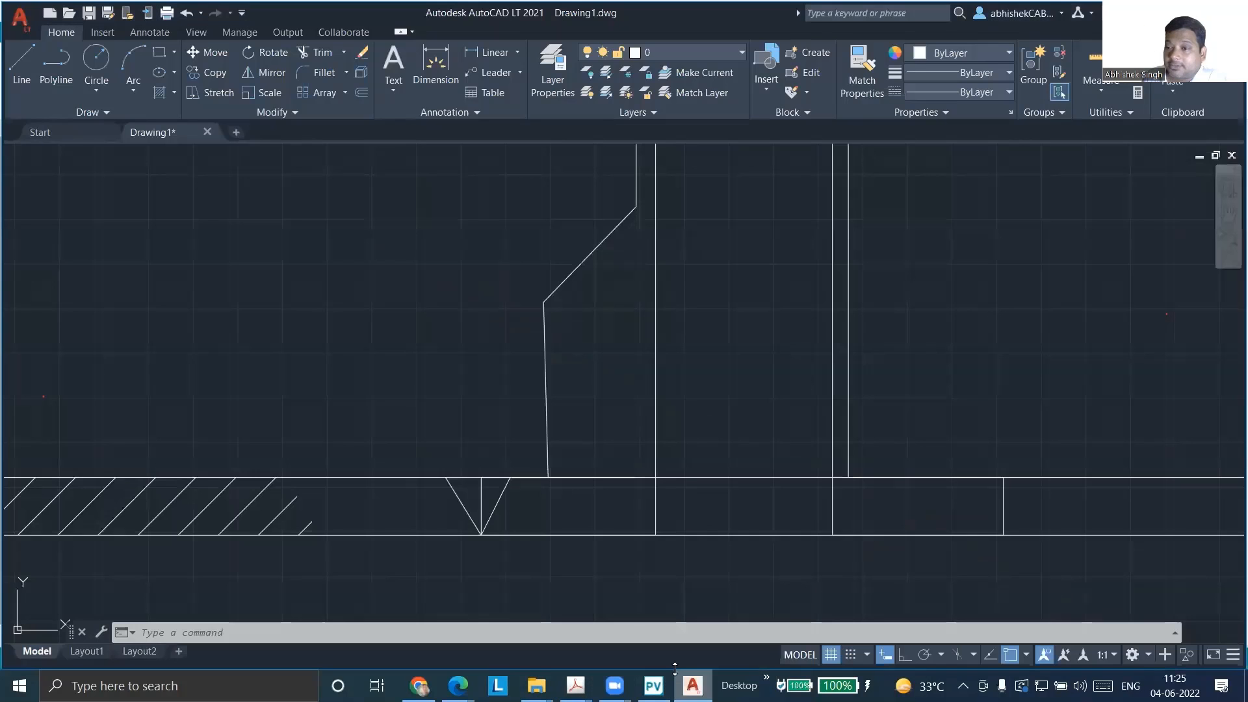
scroll(370, 321, down, 2)
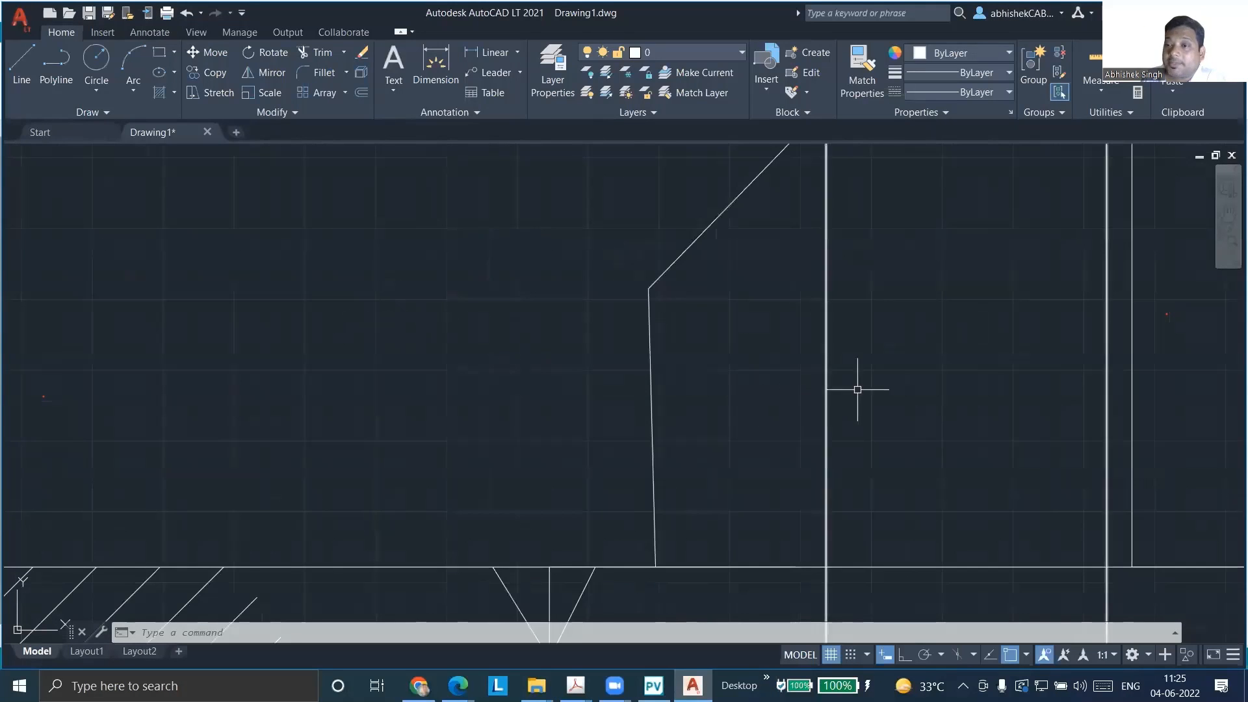
scroll(858, 384, down, 5)
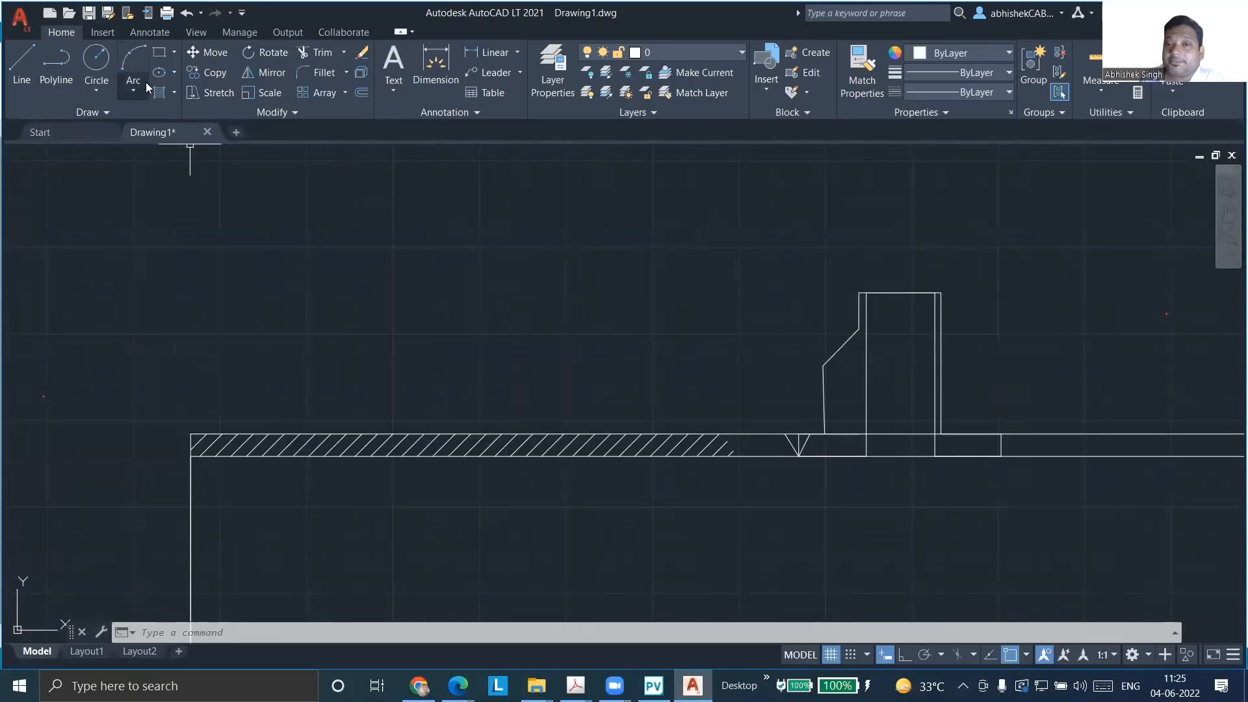
click(160, 55)
click(427, 187)
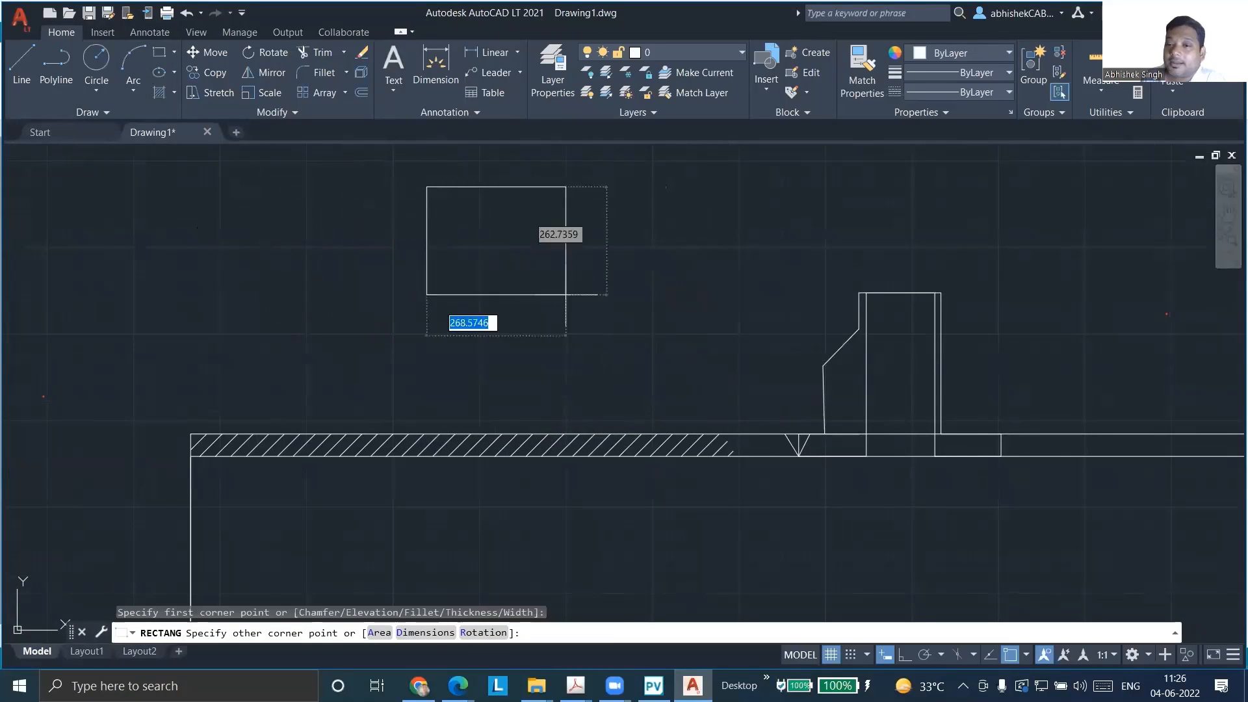
click(674, 379)
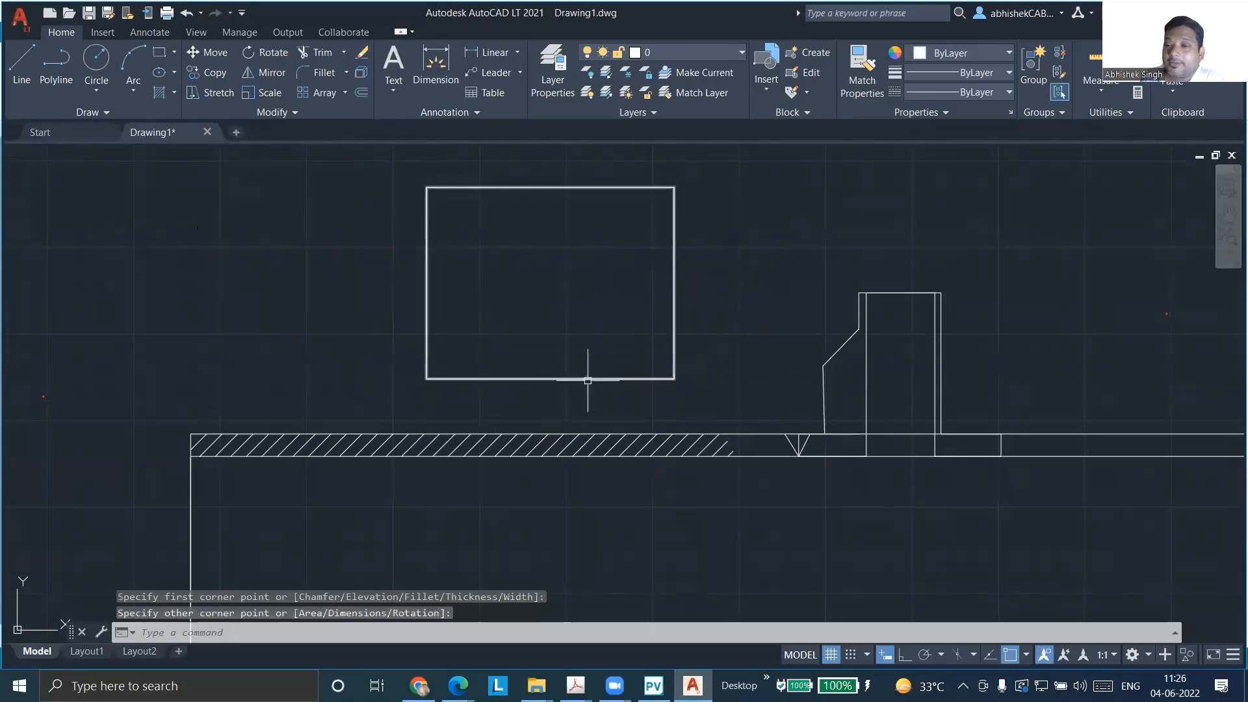
Draw the bore as a full-height inner rectangle, about 410 wide and 550 tall, inside the outer rectangle
click(159, 53)
click(22, 61)
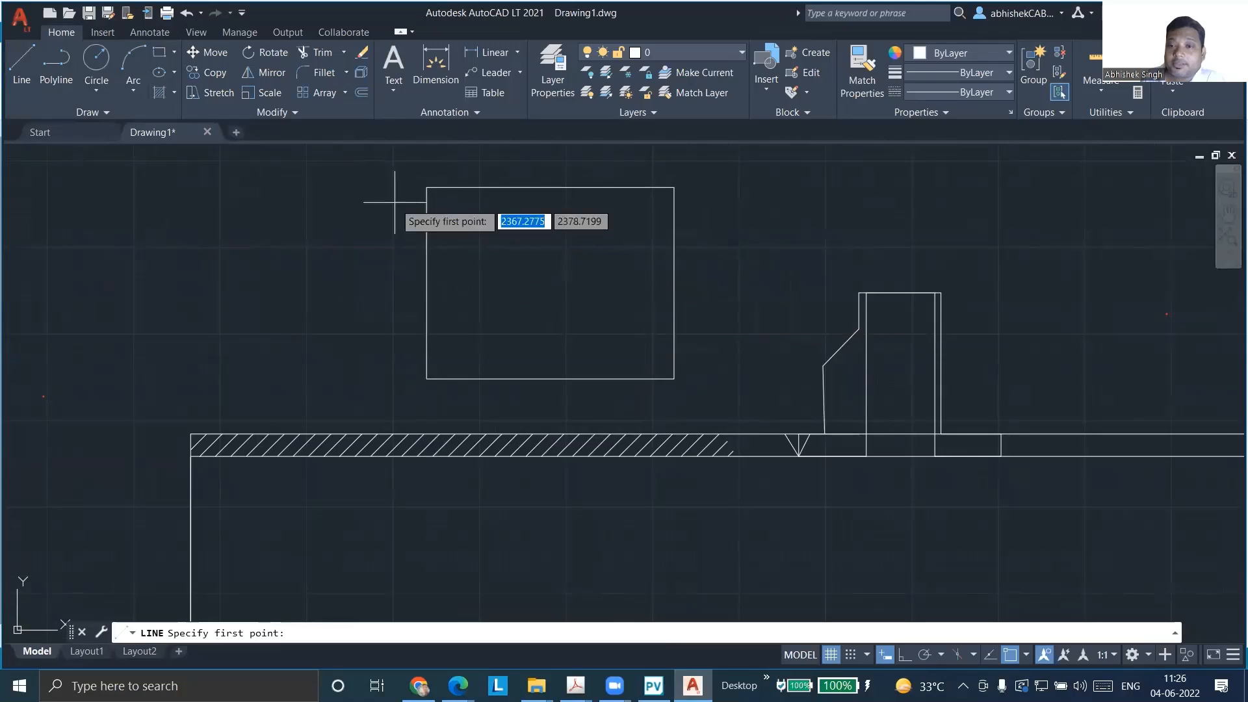
click(160, 52)
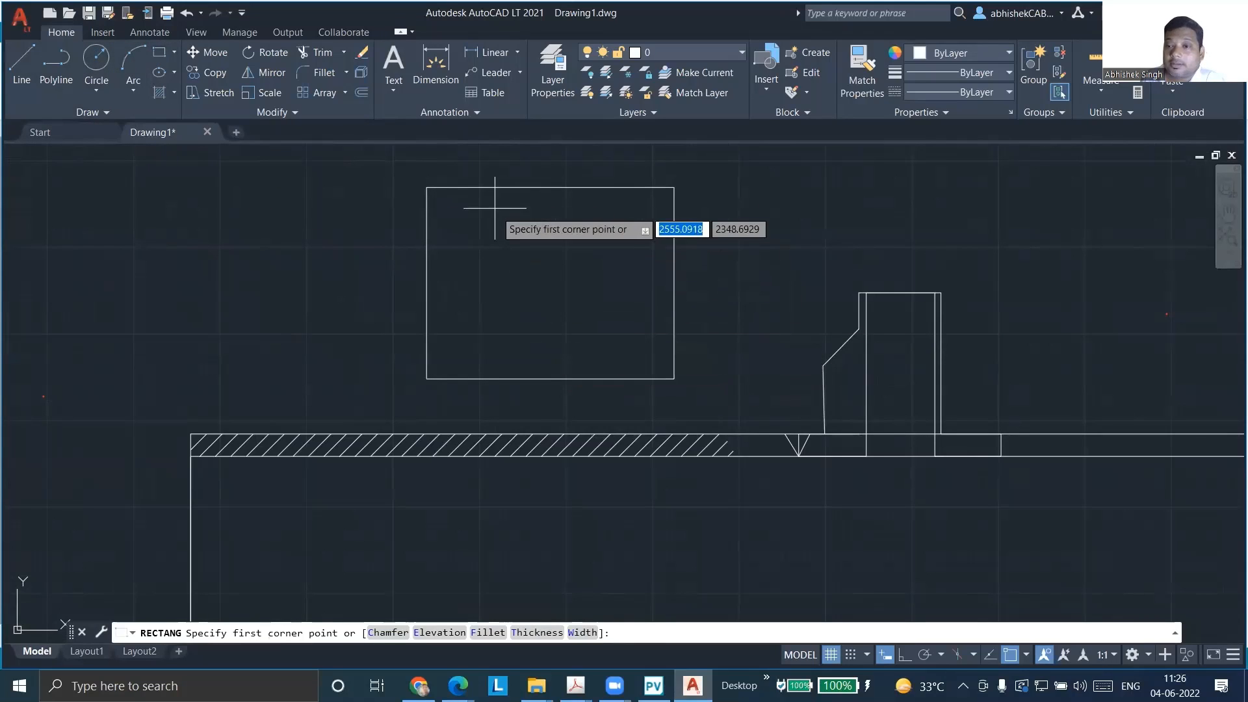
click(481, 187)
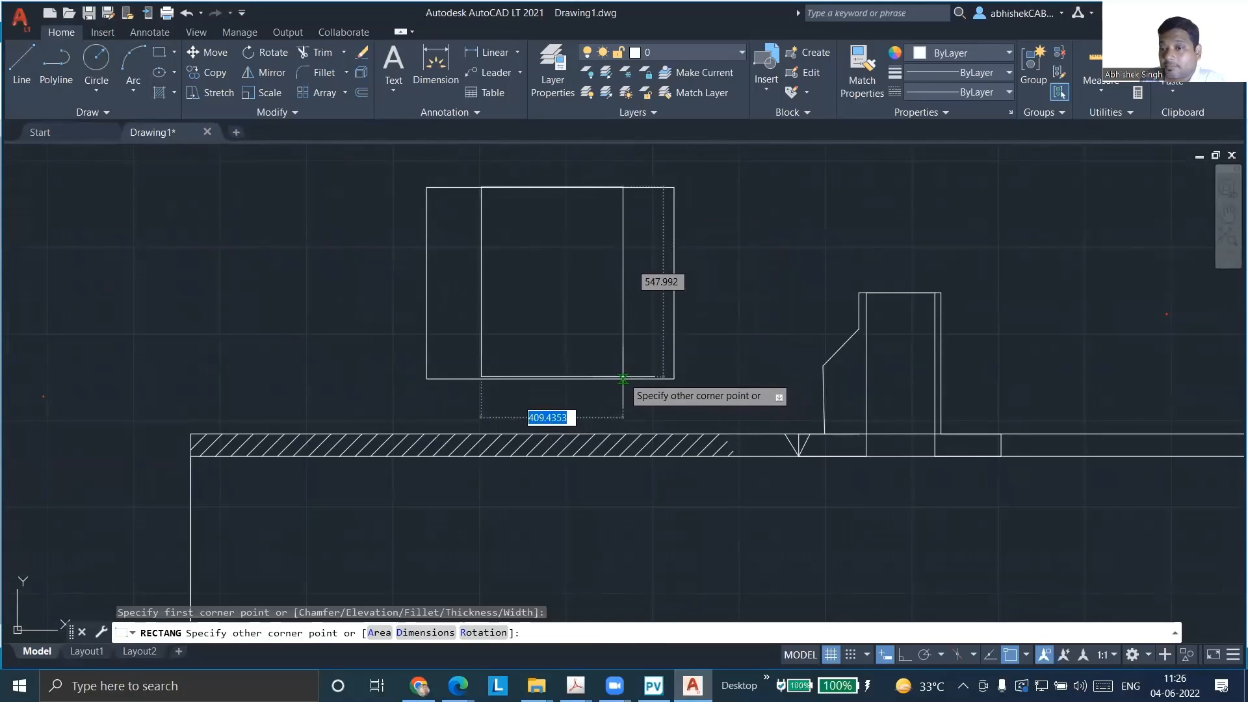
click(626, 378)
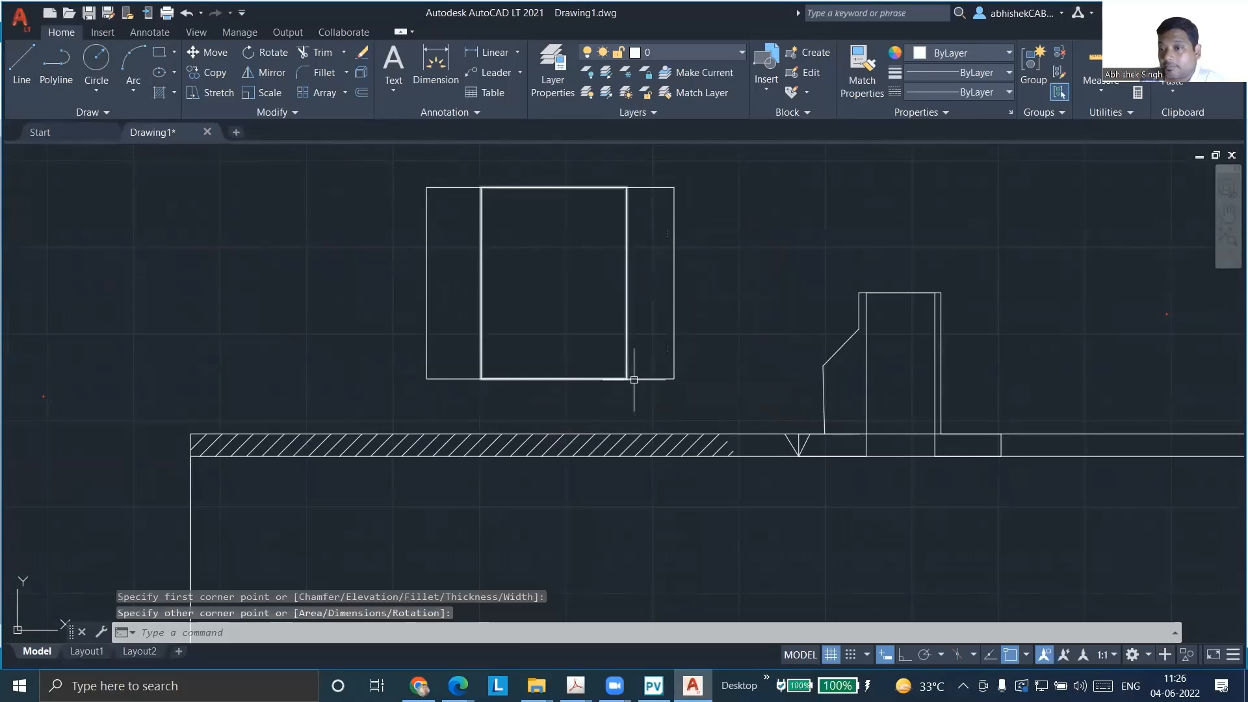
key(Escape)
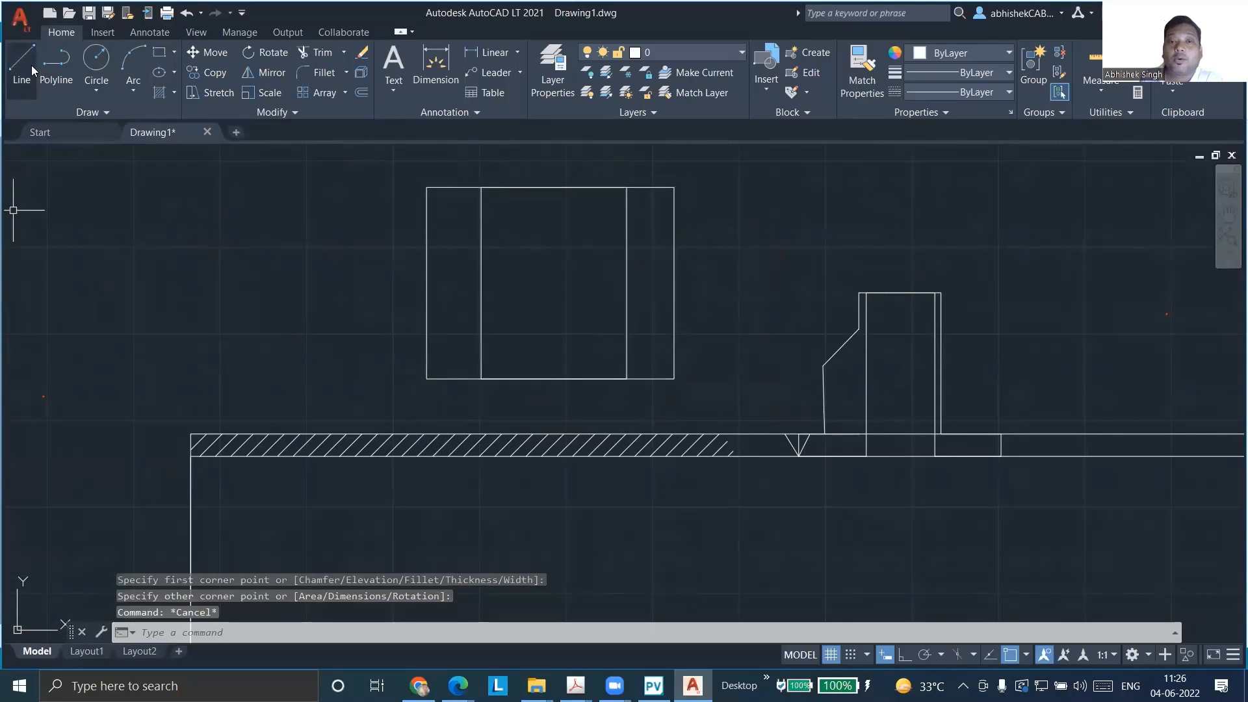
Draw the hub profile as a line rising diagonally from the forging's outer left edge, continuing vertically to its top edge
click(22, 62)
scroll(472, 297, up, 2)
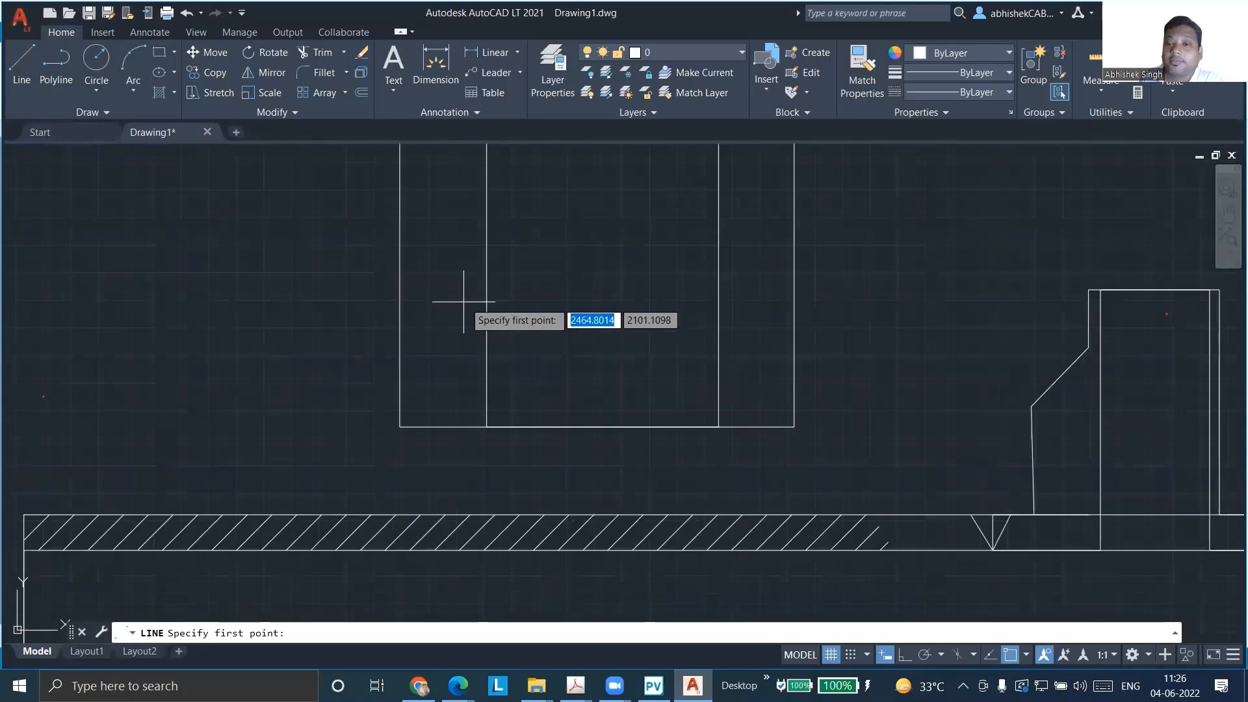
click(400, 295)
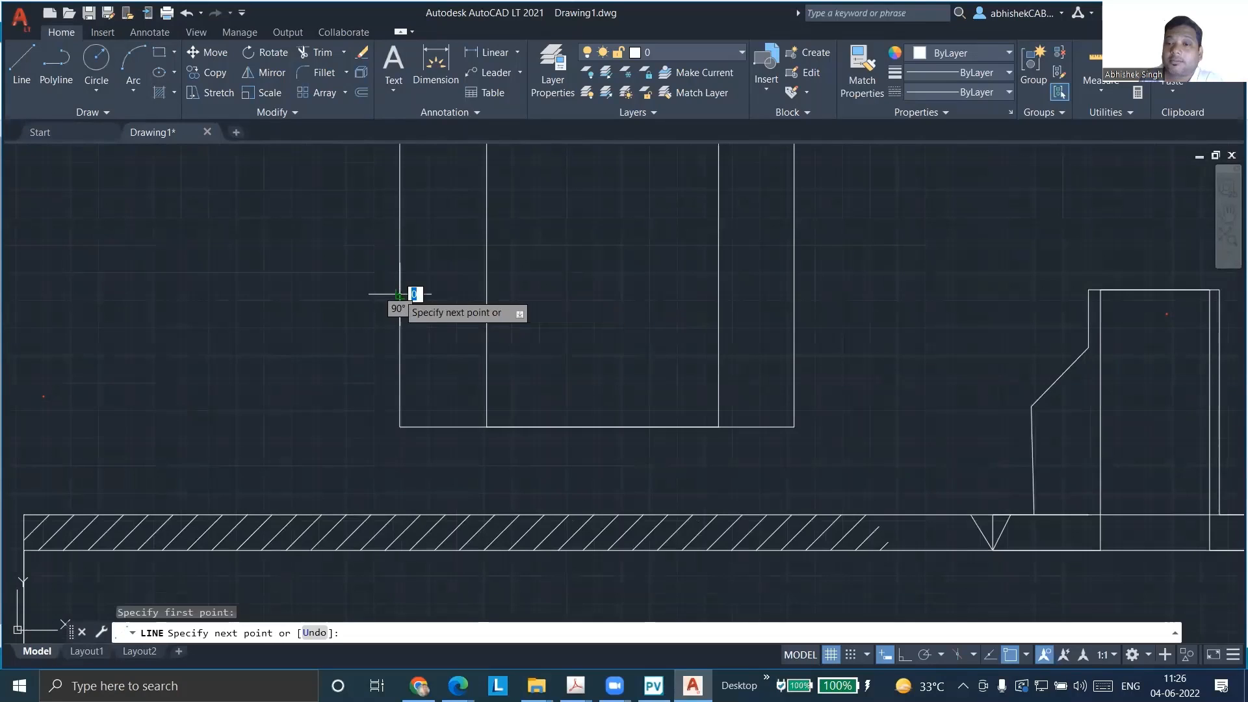
click(457, 219)
scroll(458, 280, down, 3)
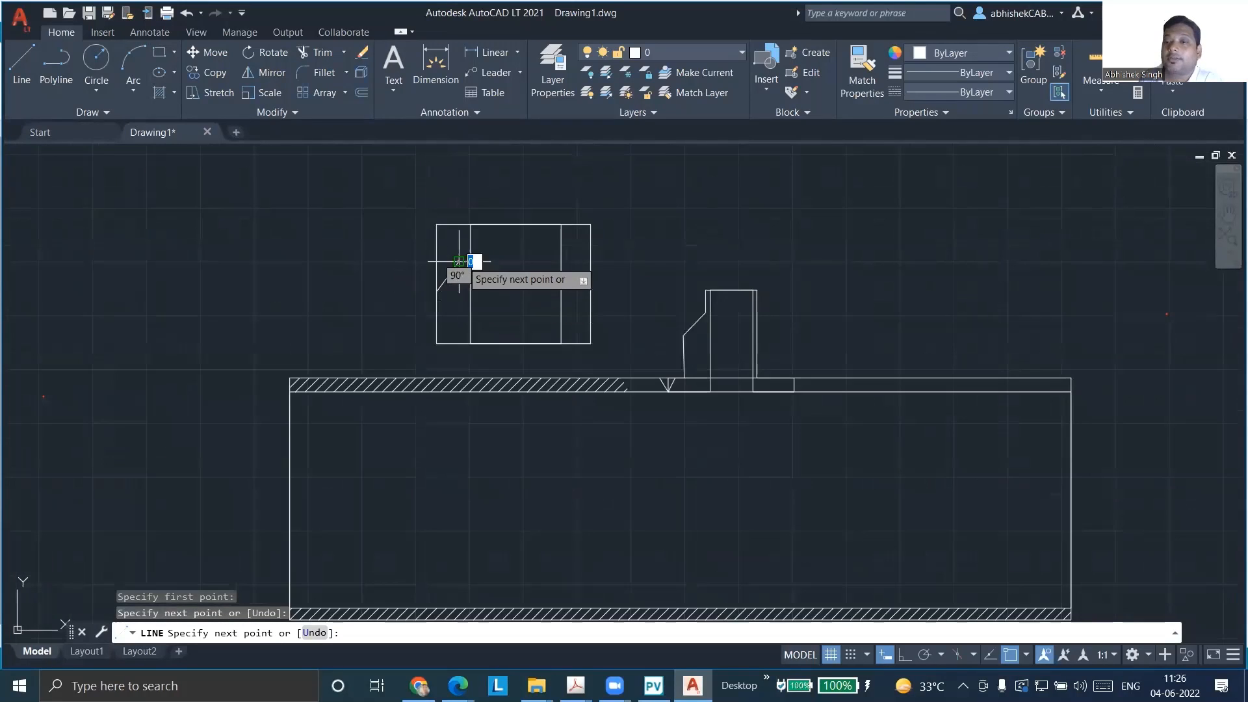
click(459, 225)
key(Escape)
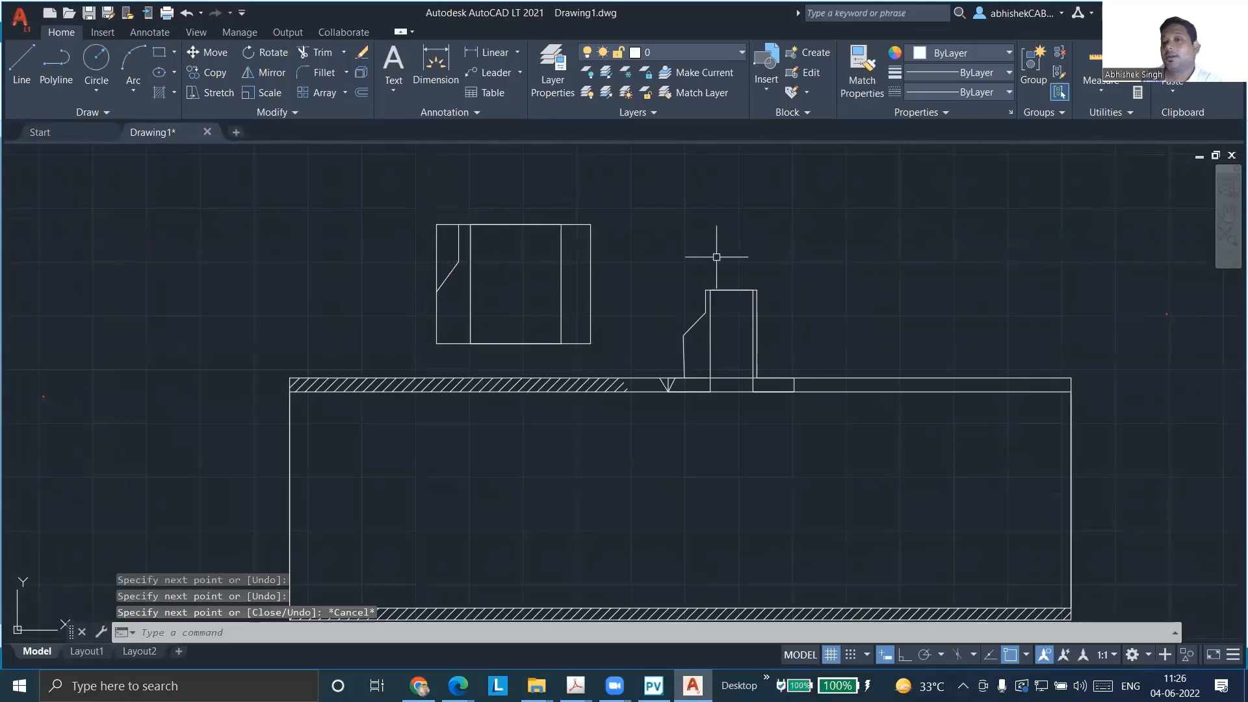
Fill the left wall section between the hub profile line and the bore with a solid hatch
middle_drag(444, 262, 463, 264)
scroll(462, 264, down, 2)
scroll(482, 274, up, 5)
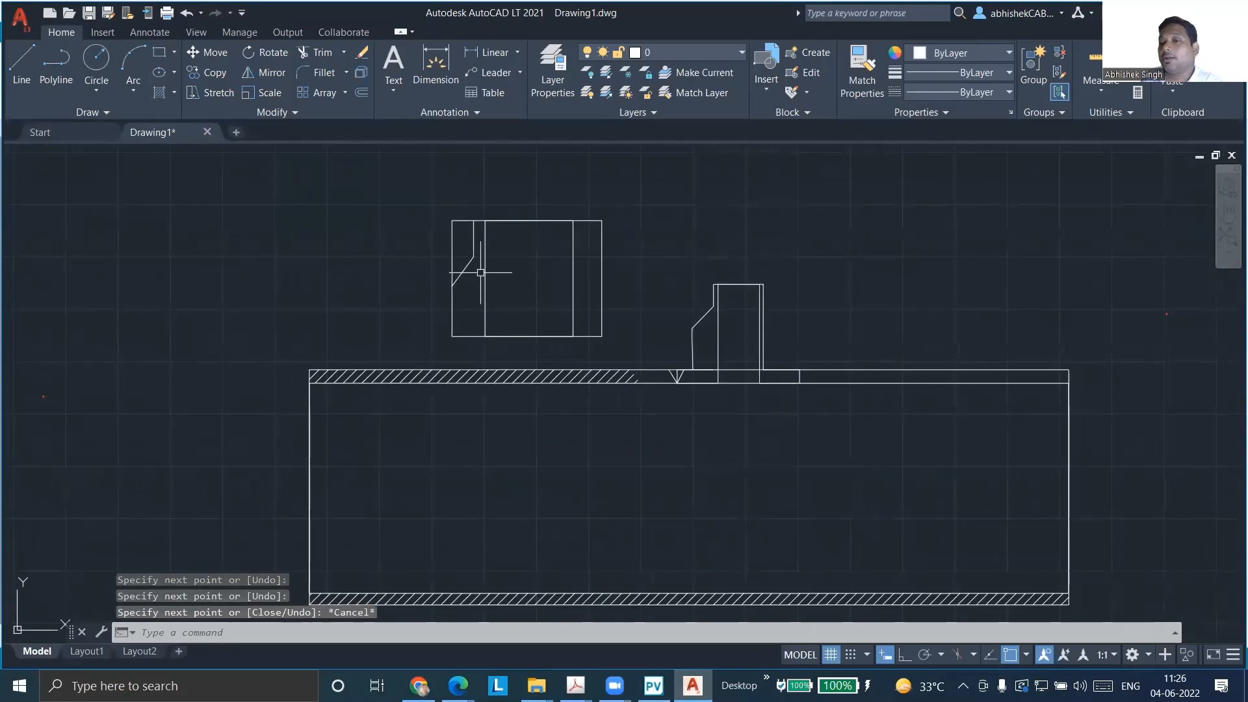
scroll(520, 403, down, 4)
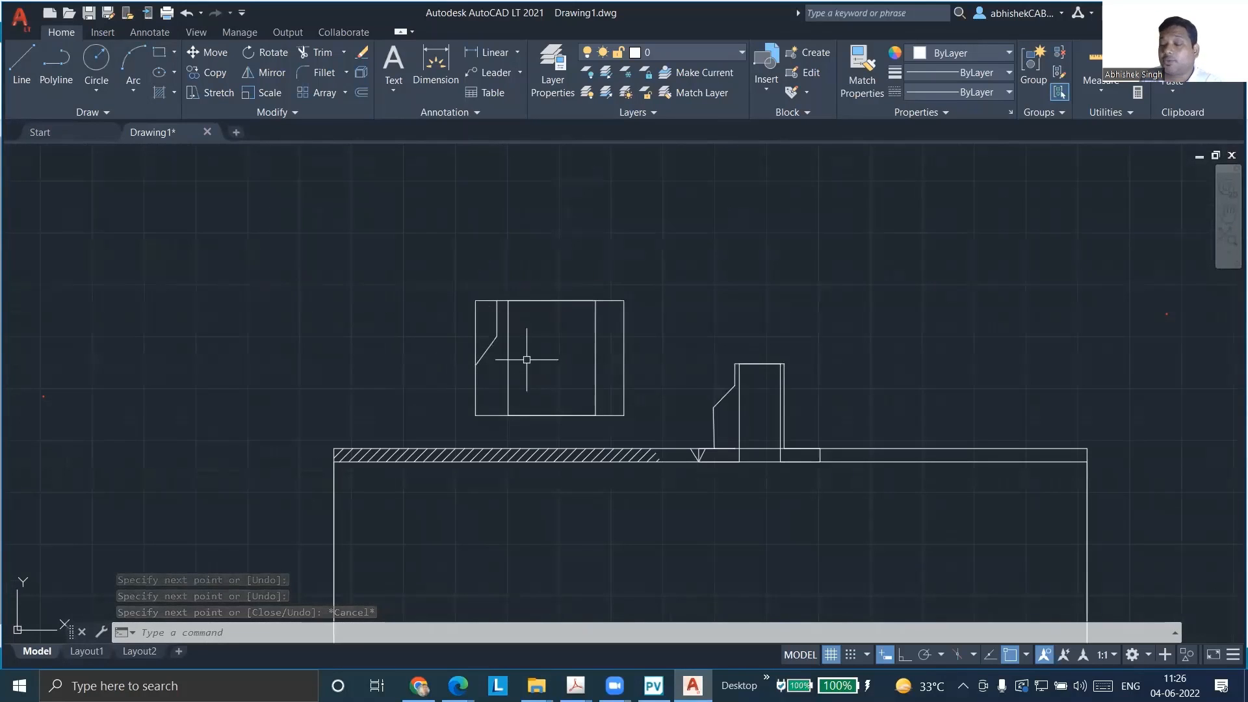
scroll(559, 374, up, 6)
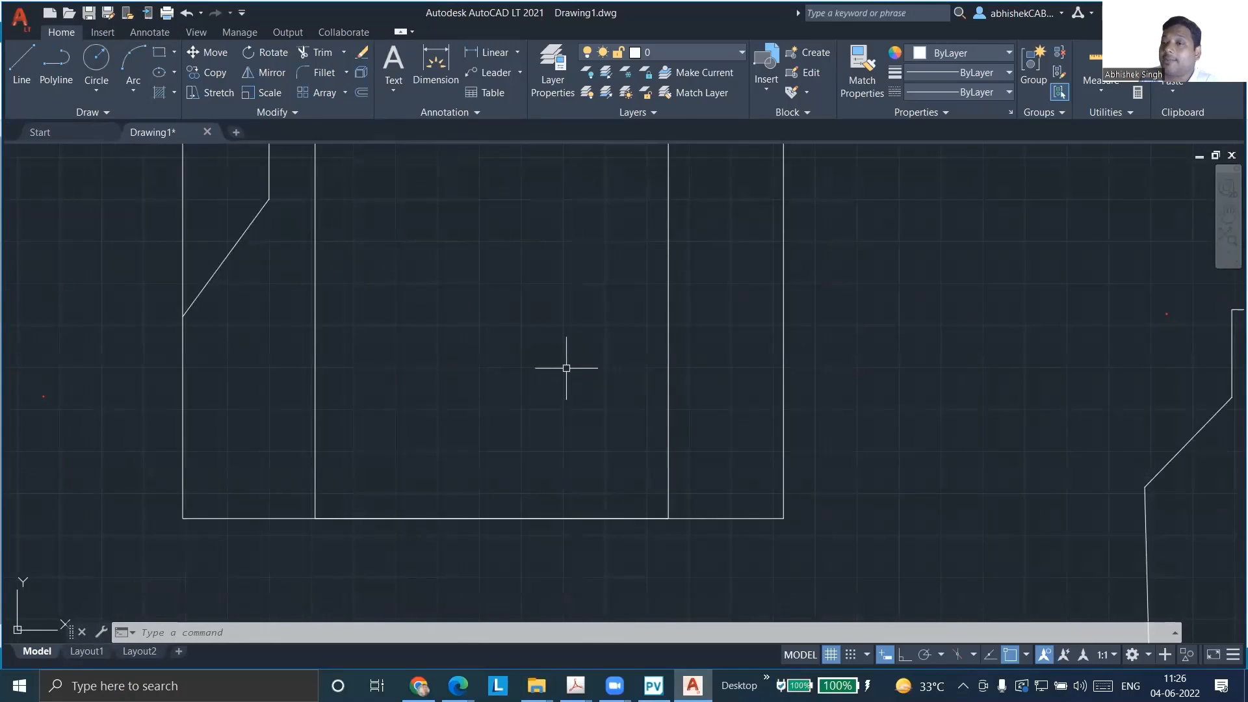
scroll(566, 368, down, 2)
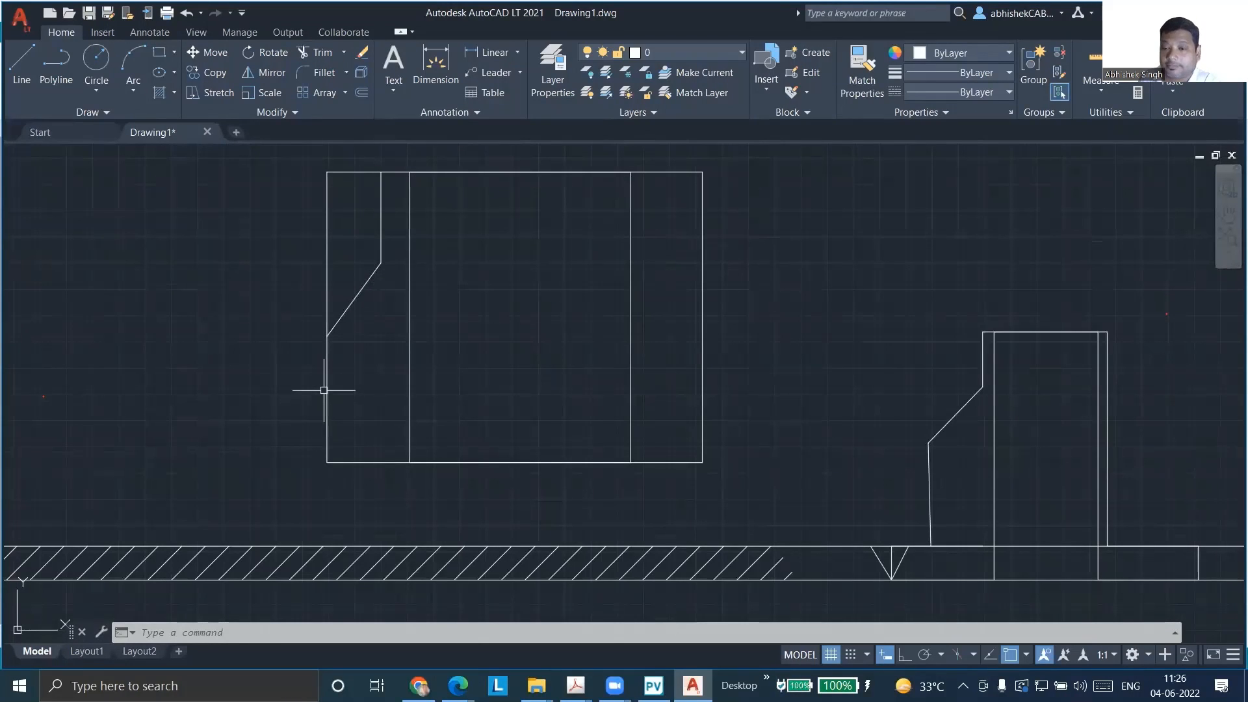
text(h)
key(Return)
click(373, 373)
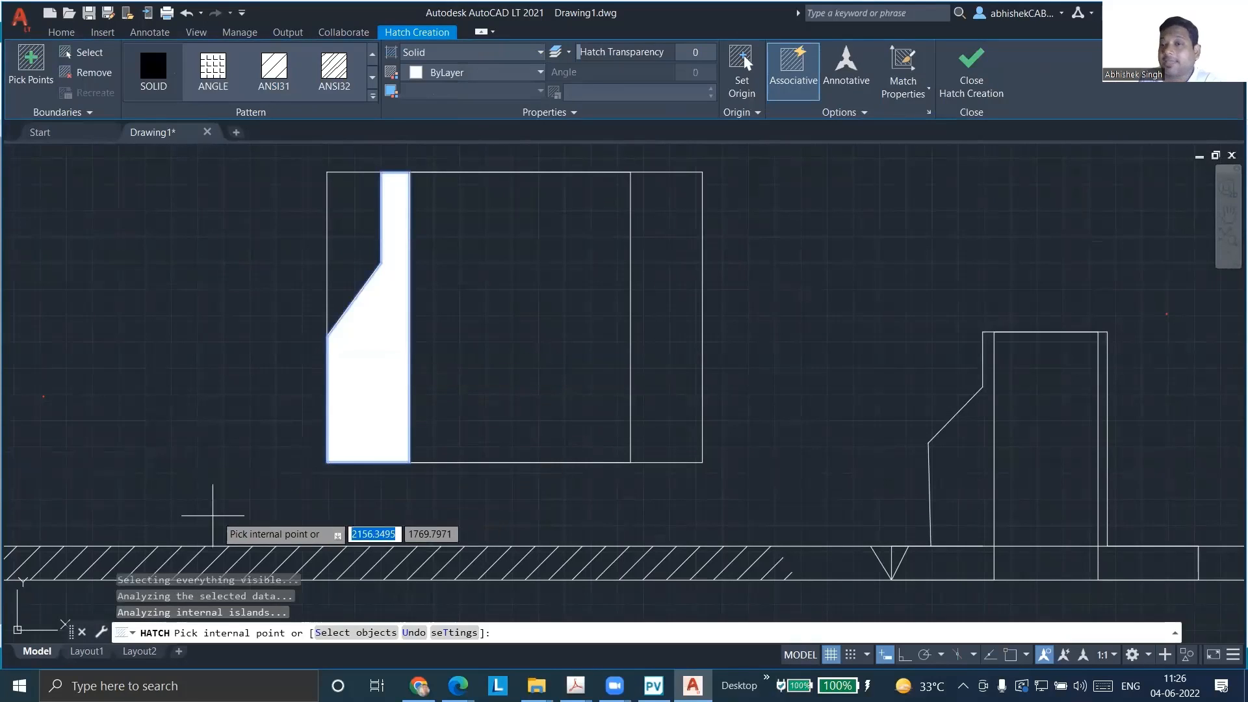
key(Escape)
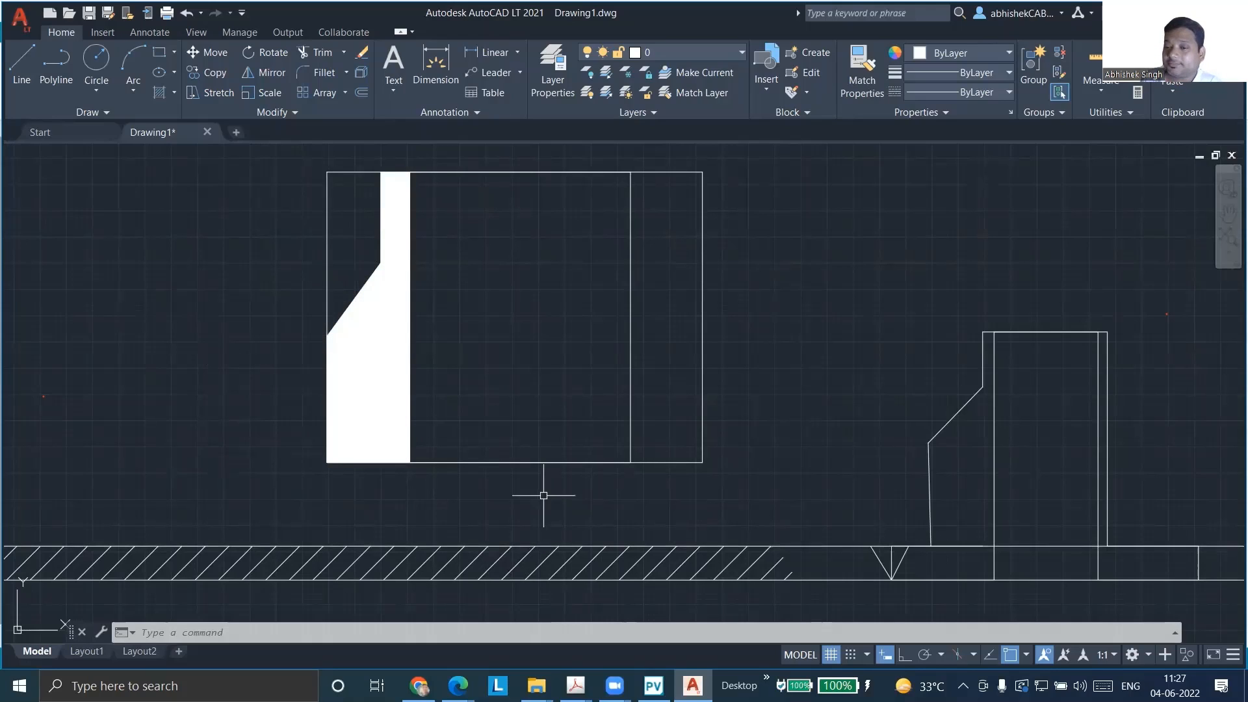
Switch to PV Elite, restore the overall view of the vessel and open nozzle N1's input dialog from the 3D model
mouse_move(575, 685)
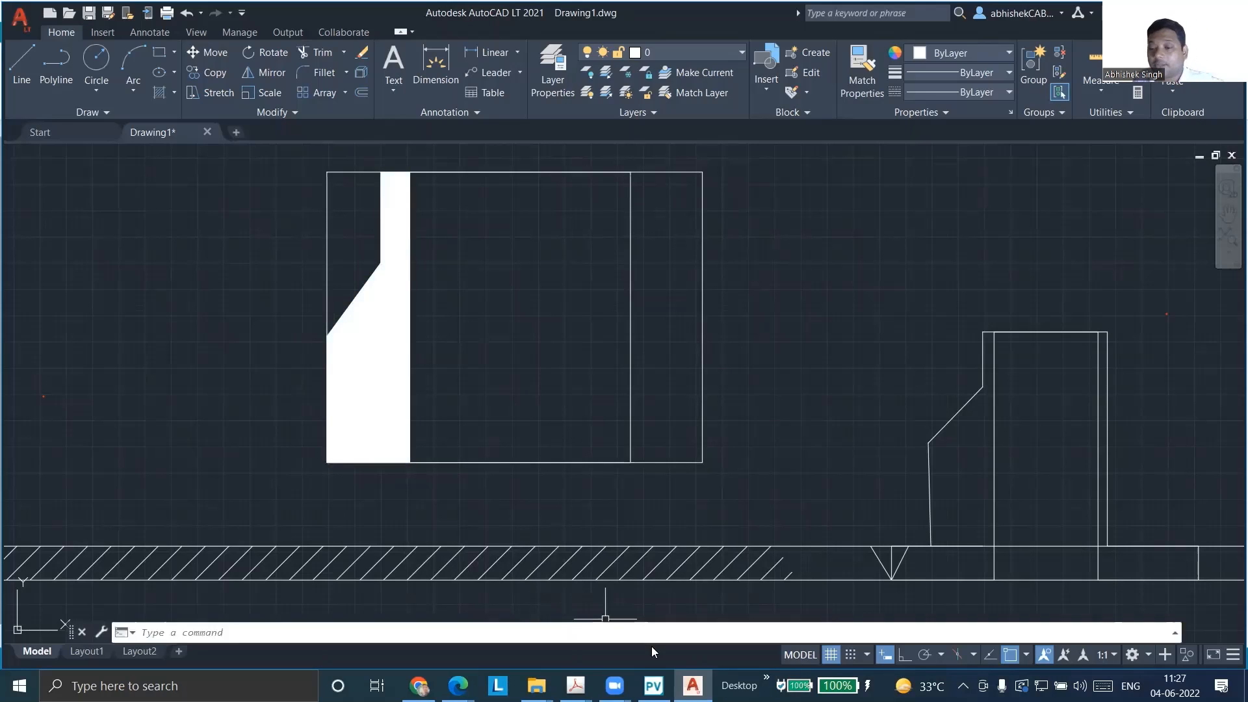
click(654, 684)
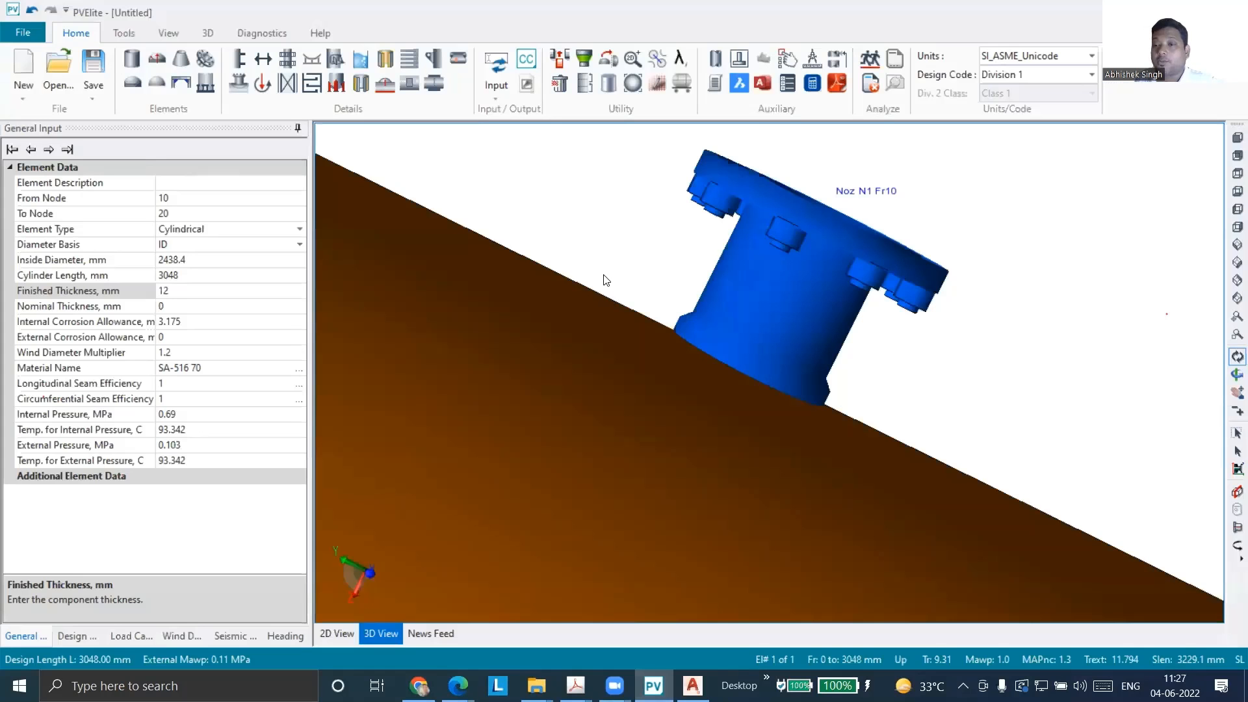
click(1236, 137)
drag(919, 323, 486, 334)
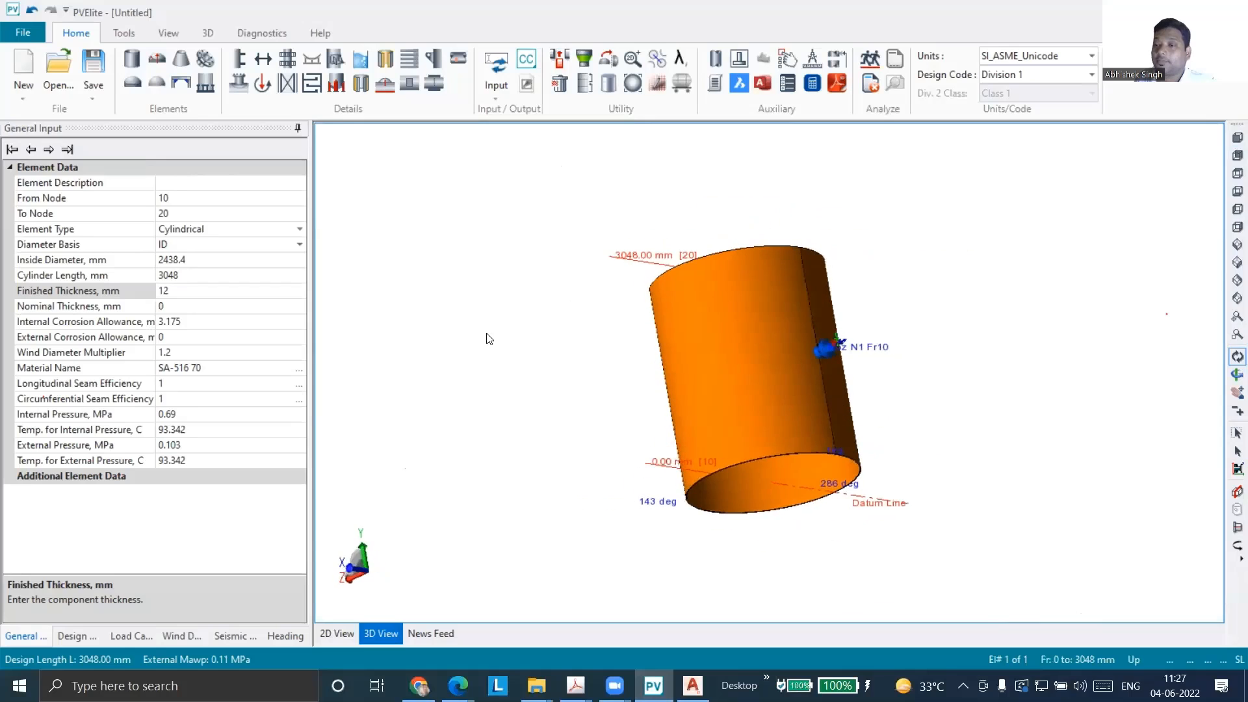
scroll(825, 345, up, 3)
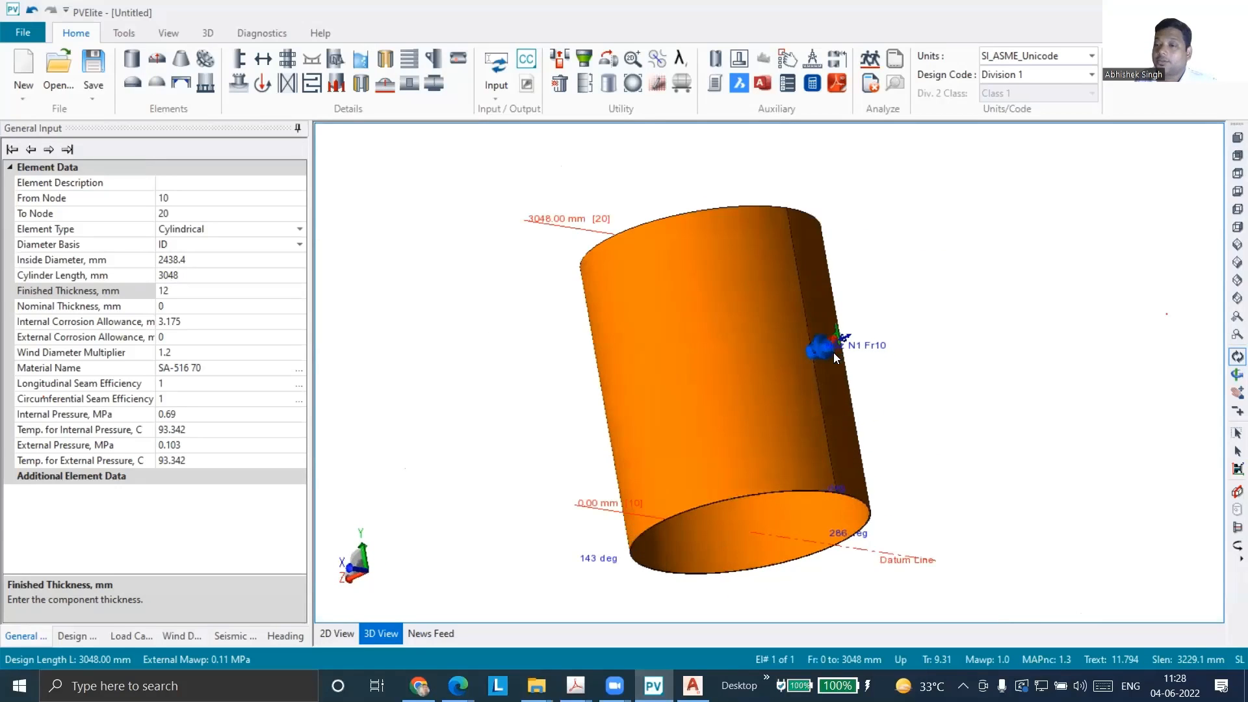
scroll(833, 352, up, 3)
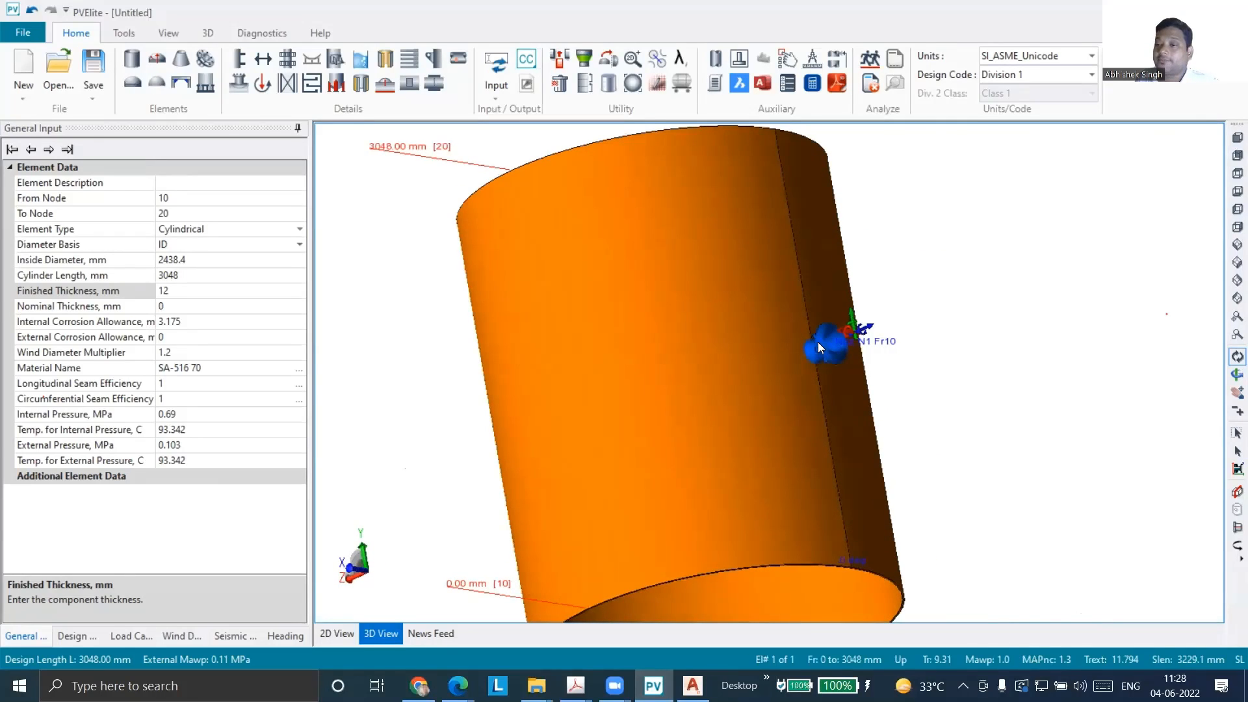
double_click(823, 351)
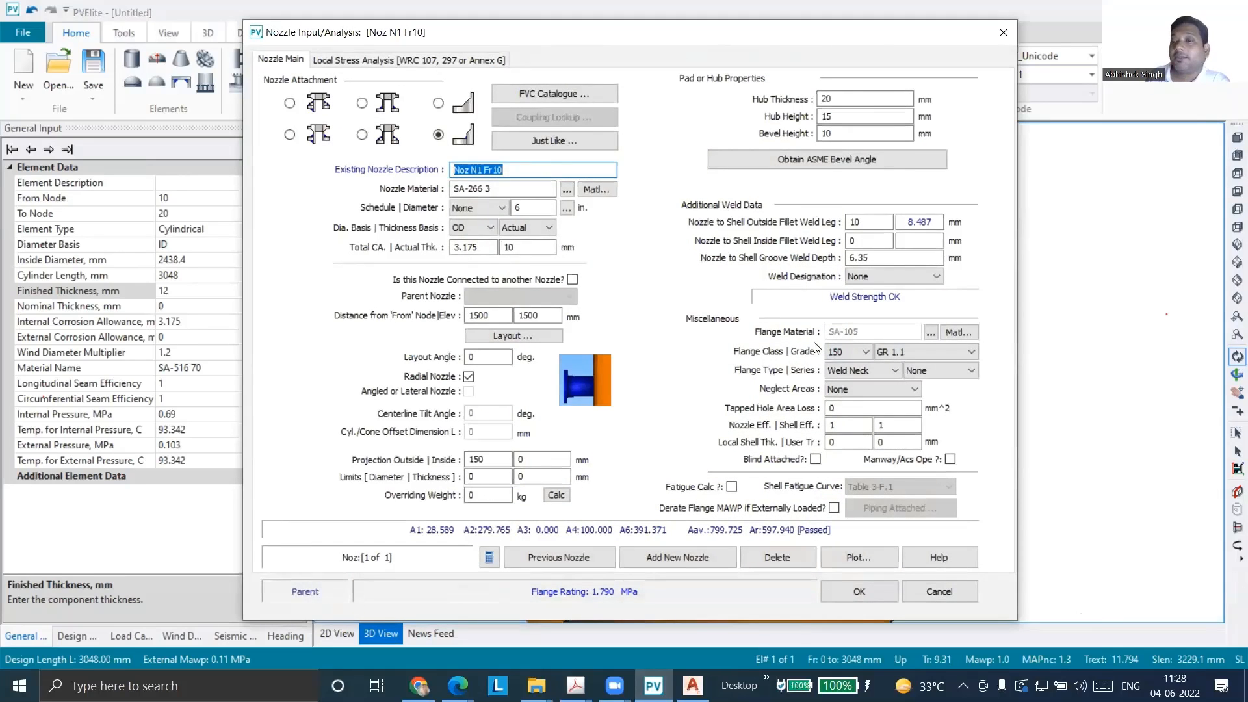
Change nozzle N1's attachment to the other hub type, which has no bevel height, and cancel saving the file
click(439, 103)
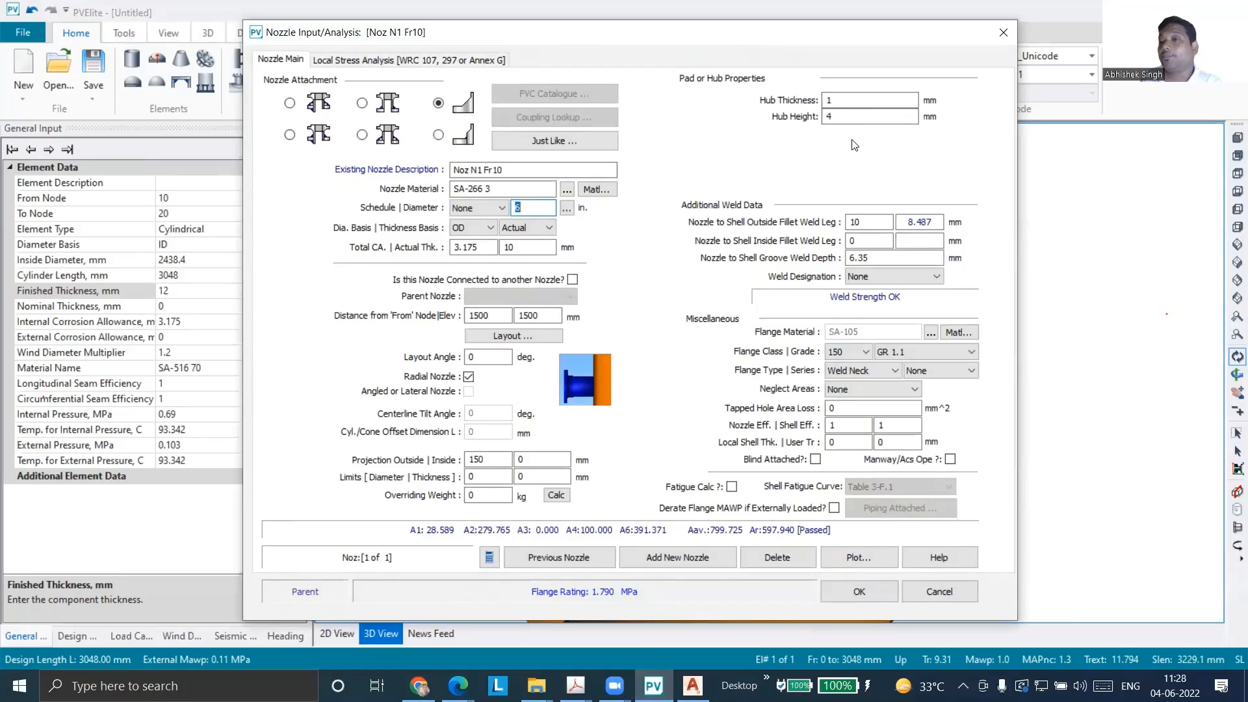
click(824, 98)
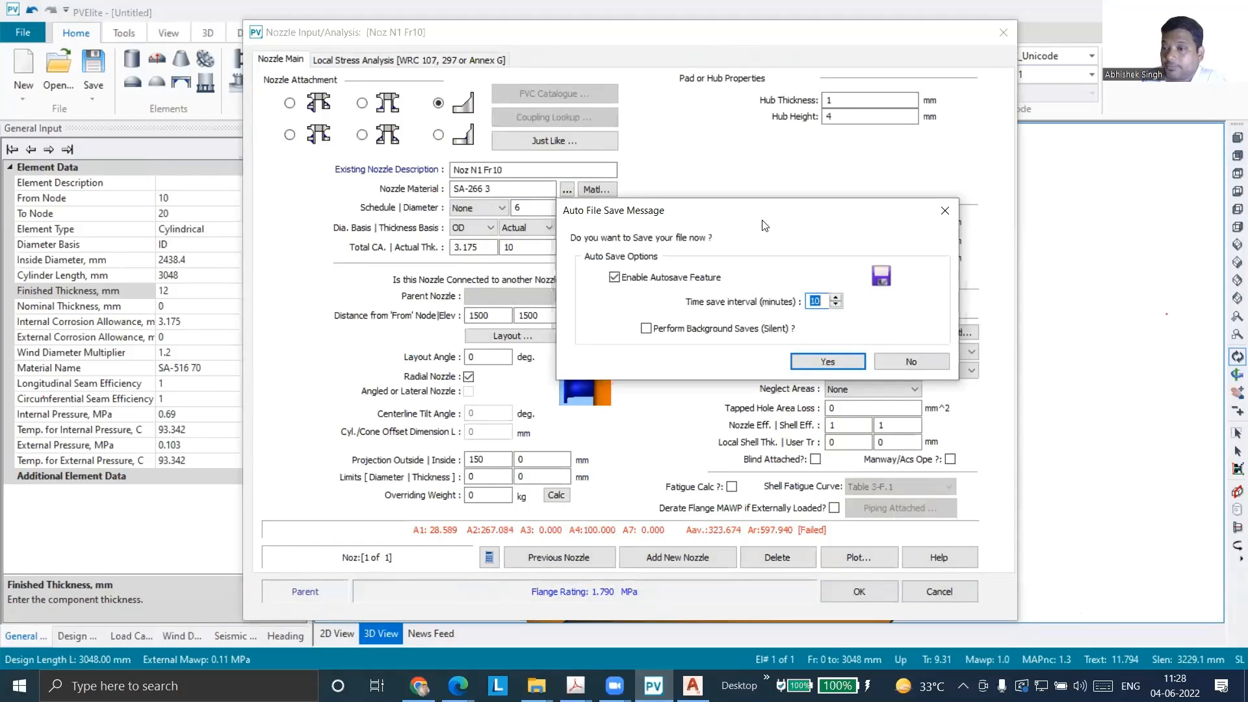
click(798, 361)
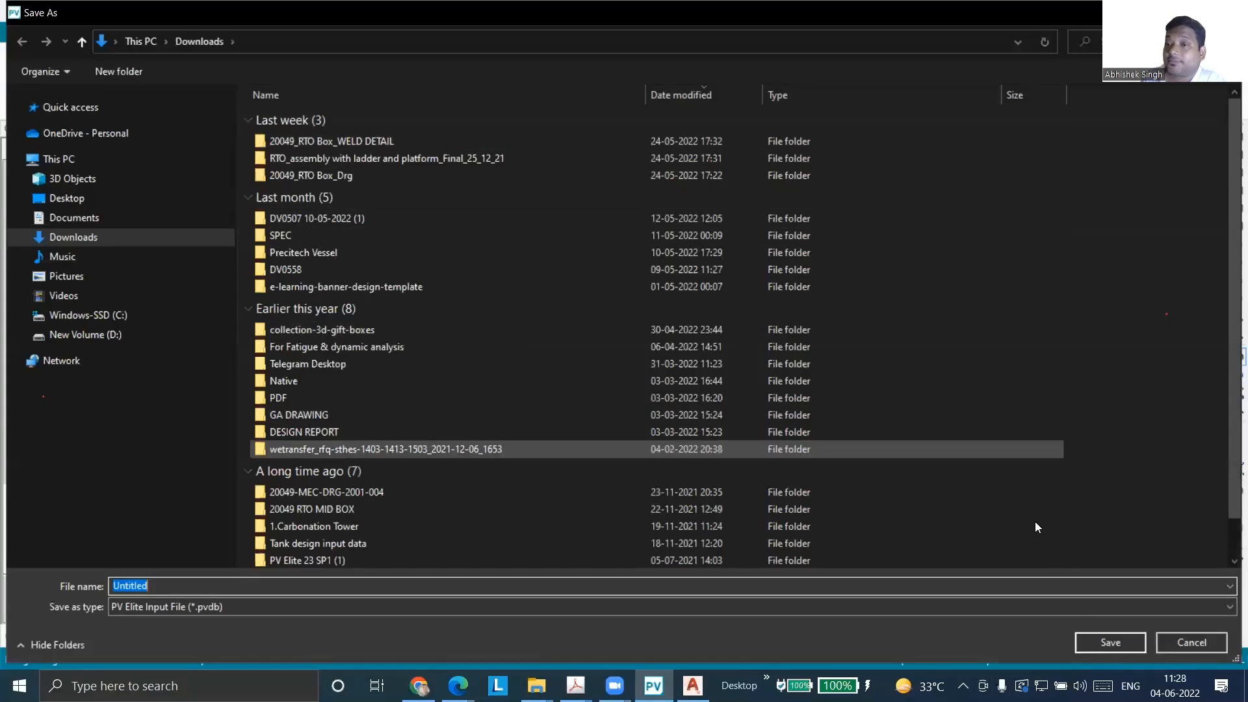
click(1181, 643)
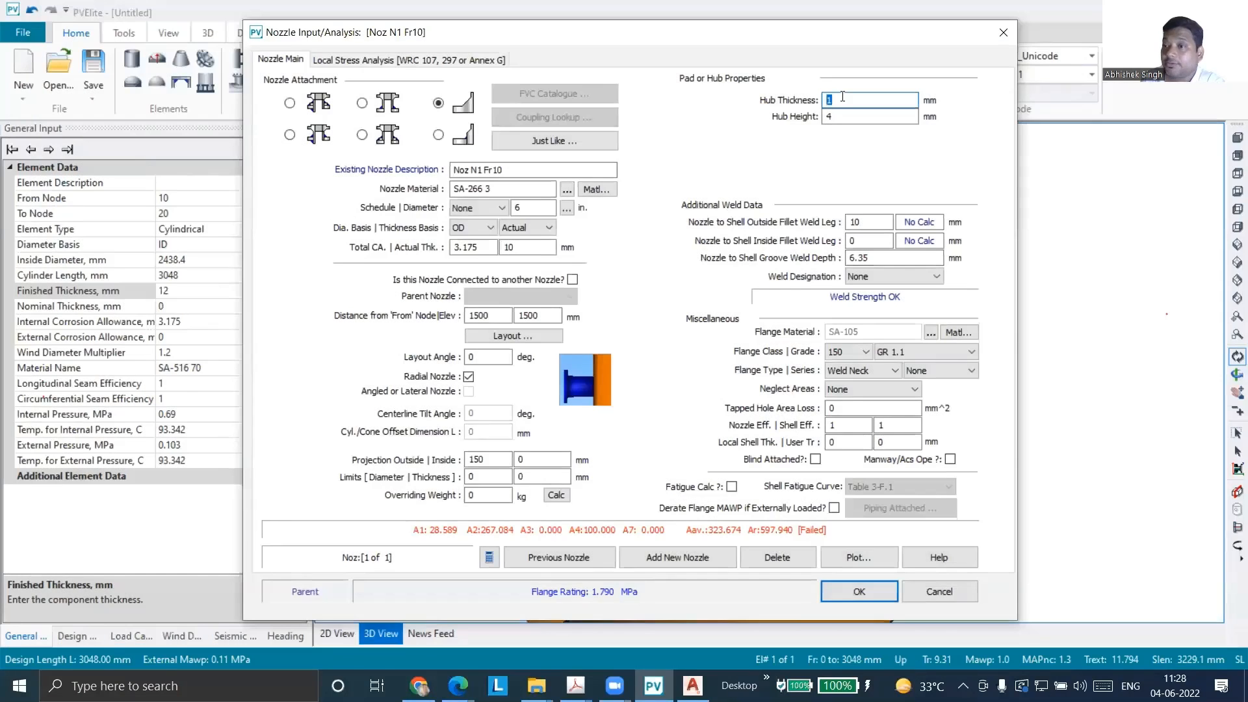
Open the help topic for Hub Thickness and read the hub thickness, hub height and bevel height definitions with their diagrams
key(F1)
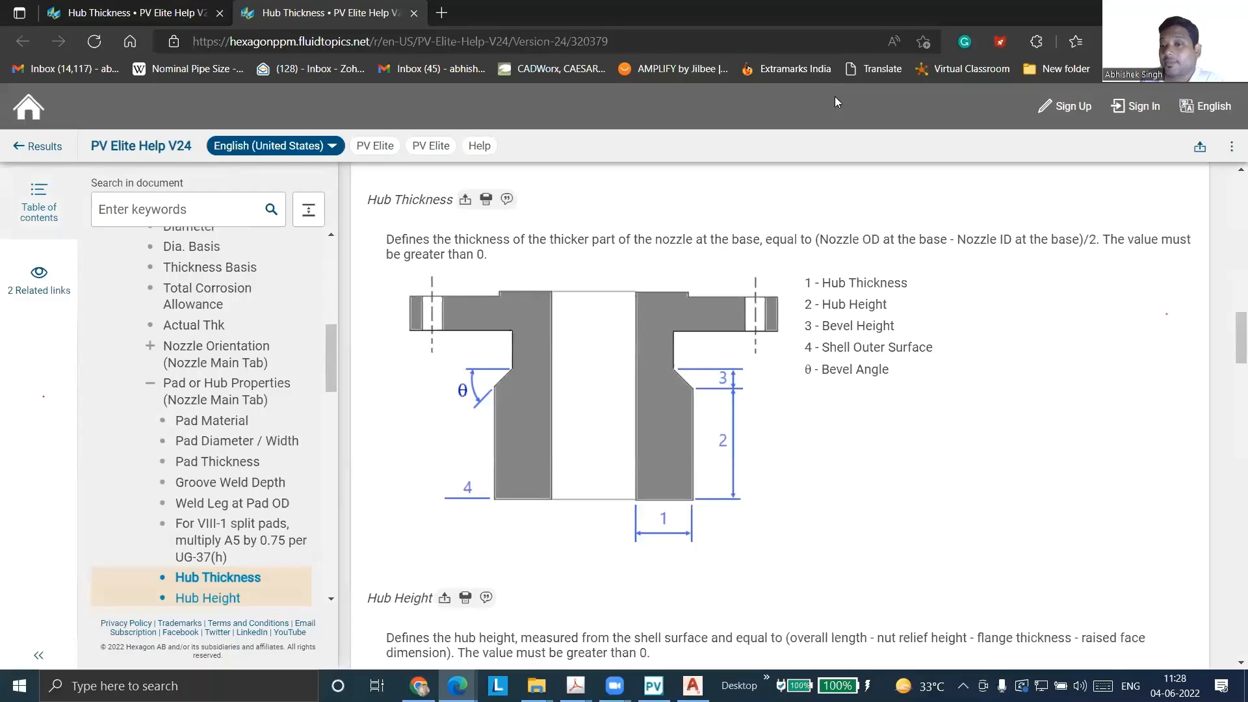
scroll(701, 546, up, 3)
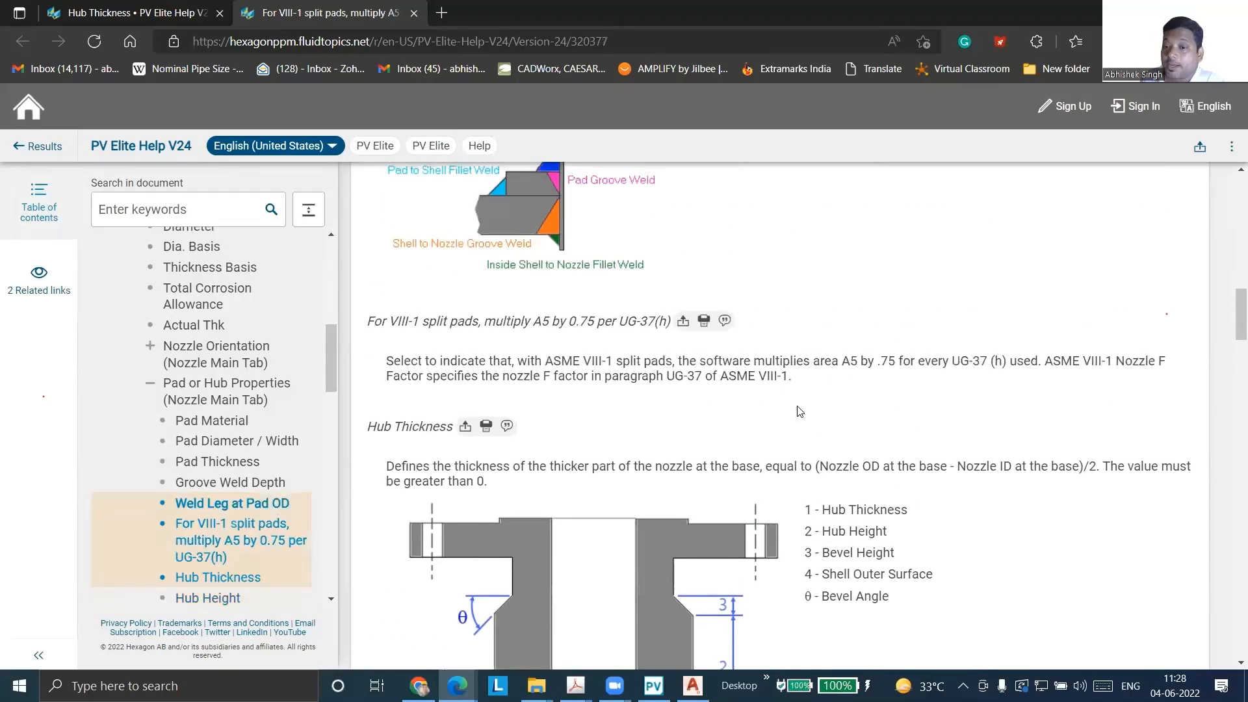
scroll(805, 503, down, 1)
scroll(926, 458, down, 6)
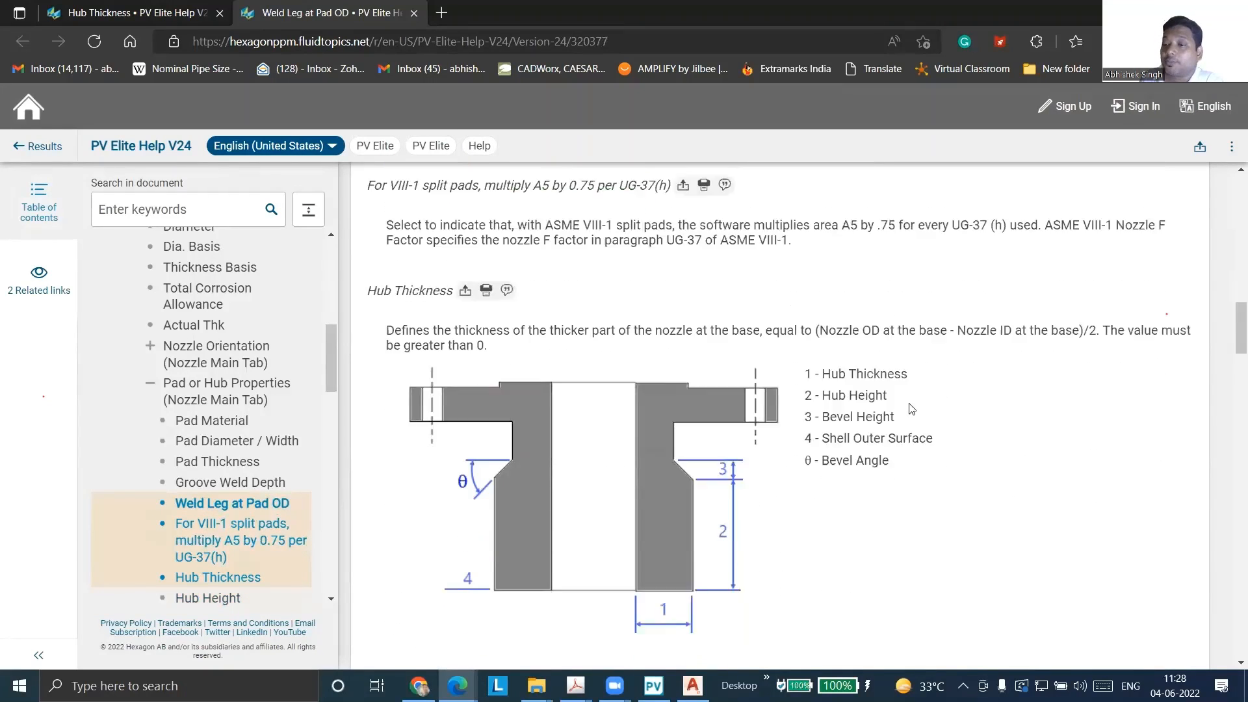
scroll(902, 381, down, 4)
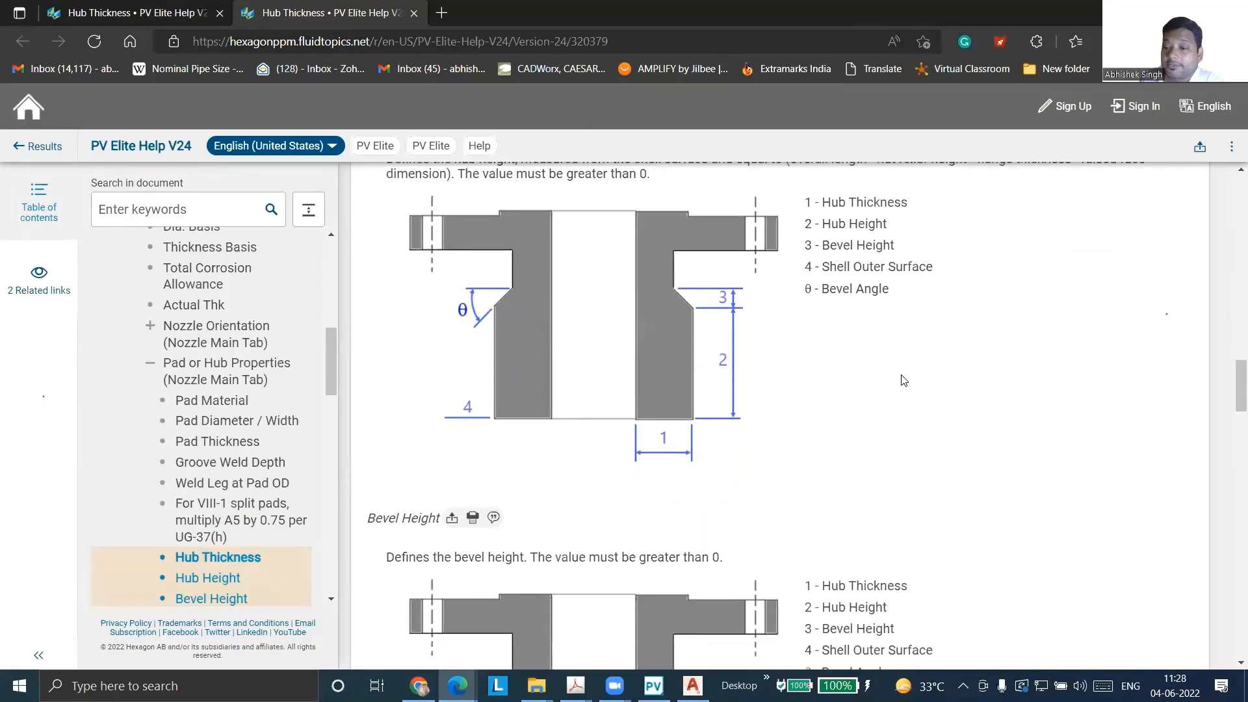
scroll(938, 459, up, 2)
scroll(938, 459, down, 6)
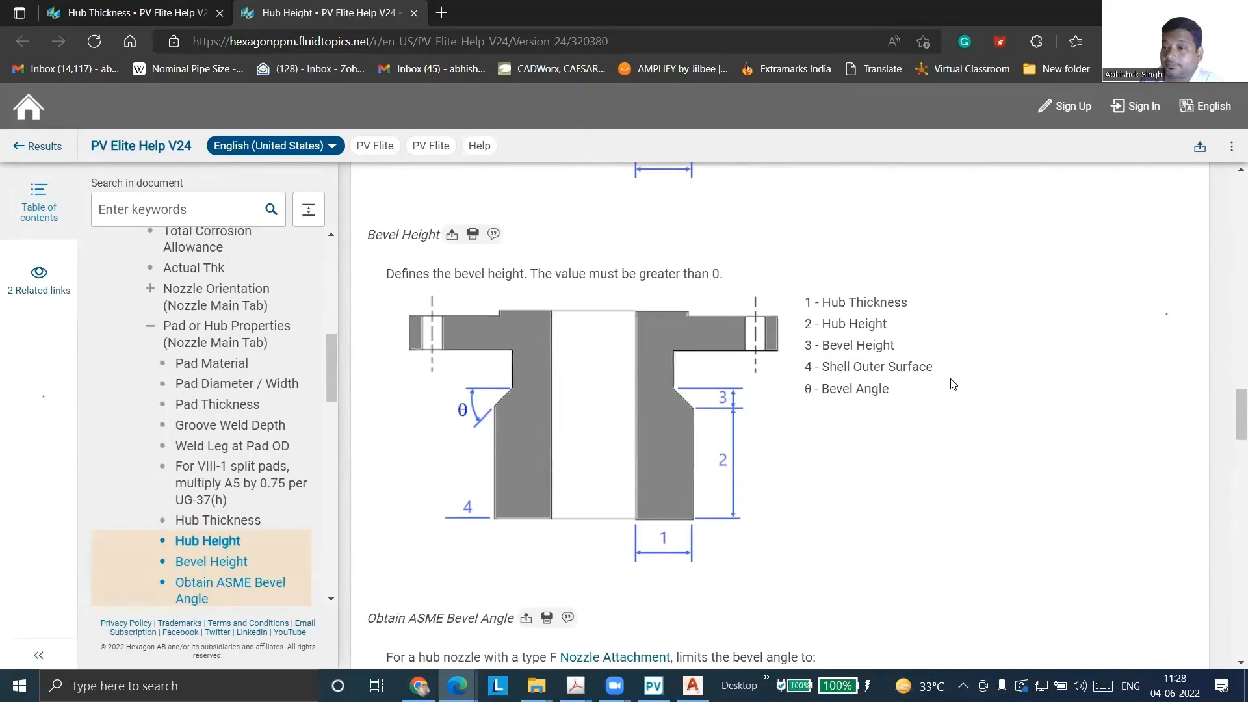
Read the help topics on Bevel Height and Obtain ASME Bevel Angle, highlighting the 30° limit for ASME VIII-1
scroll(953, 384, down, 4)
scroll(1003, 362, up, 4)
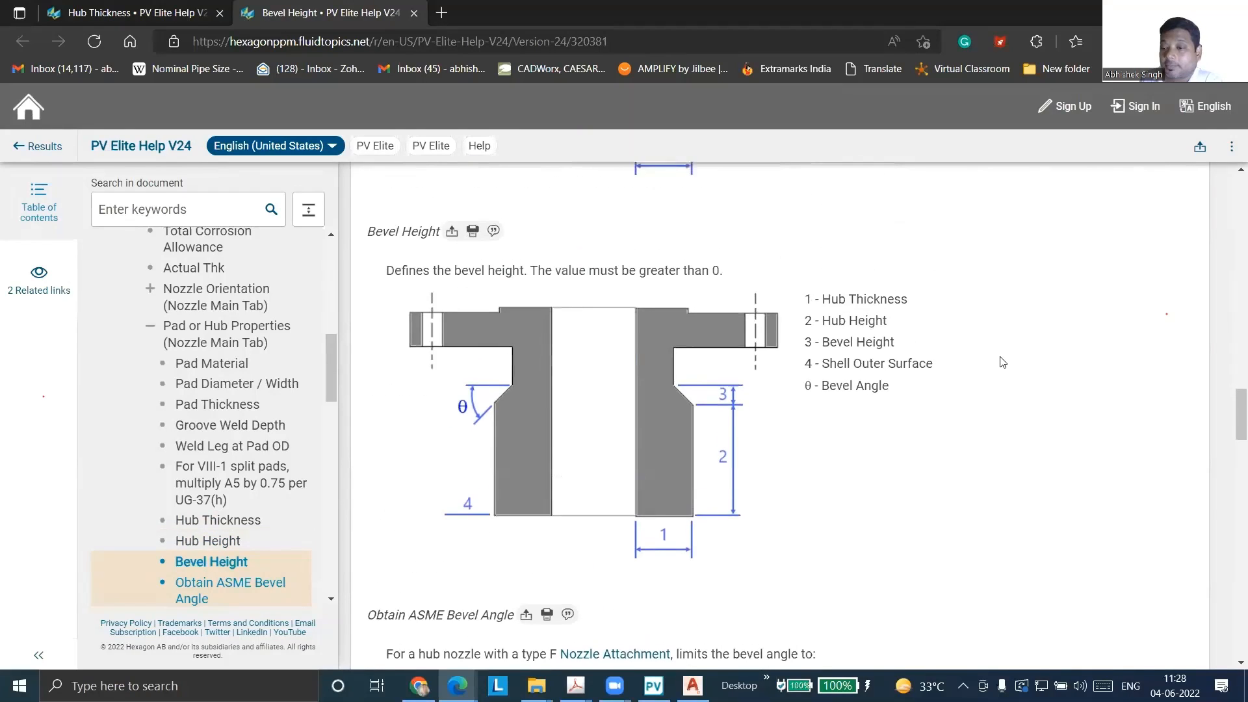
scroll(1003, 362, down, 6)
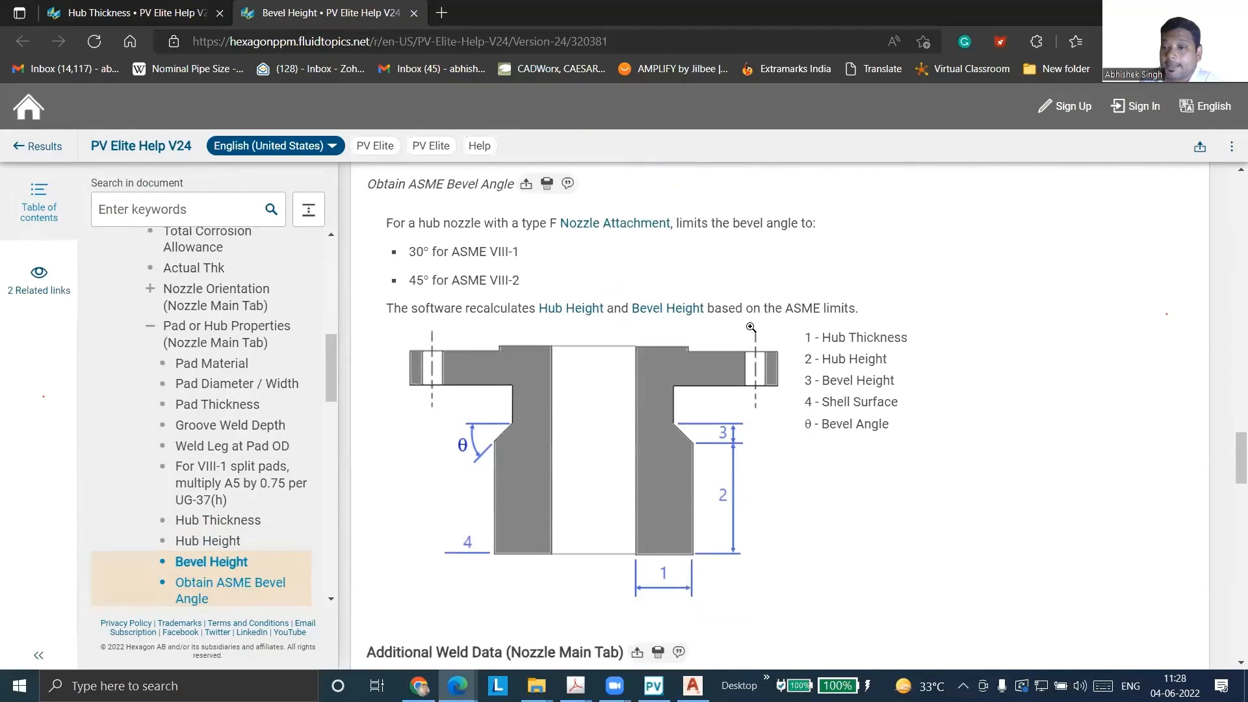
scroll(517, 290, up, 1)
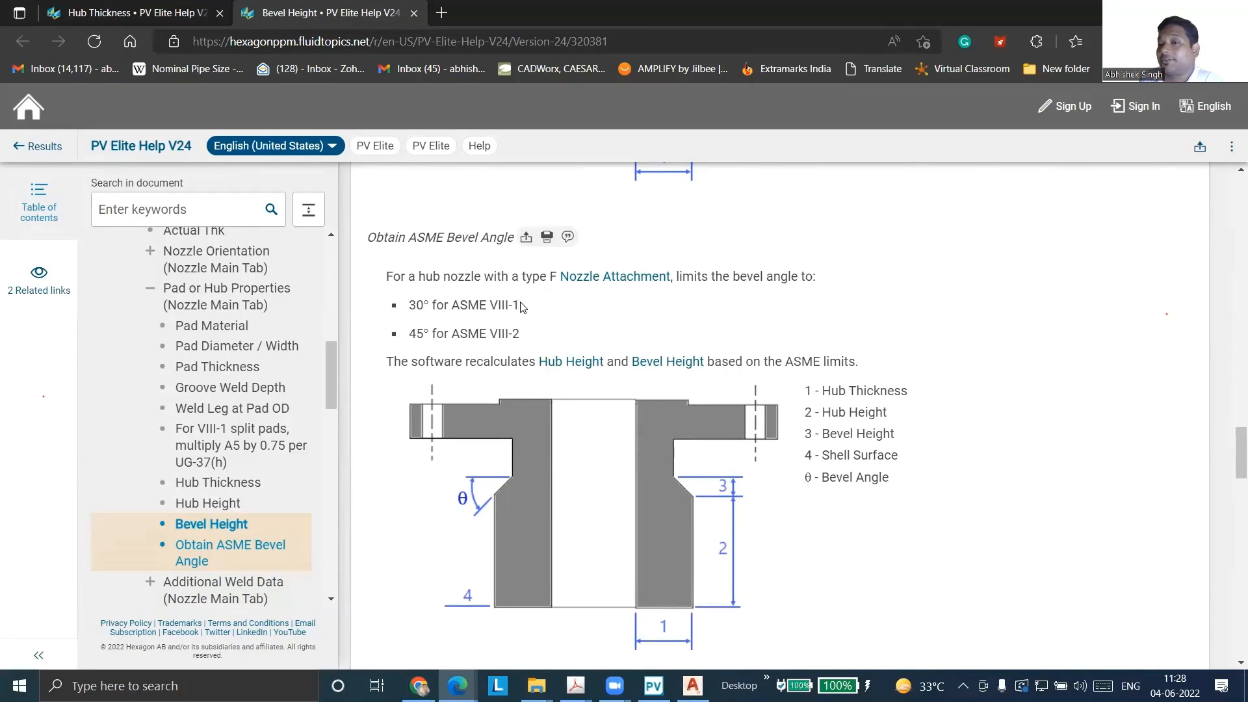
drag(522, 306, 413, 301)
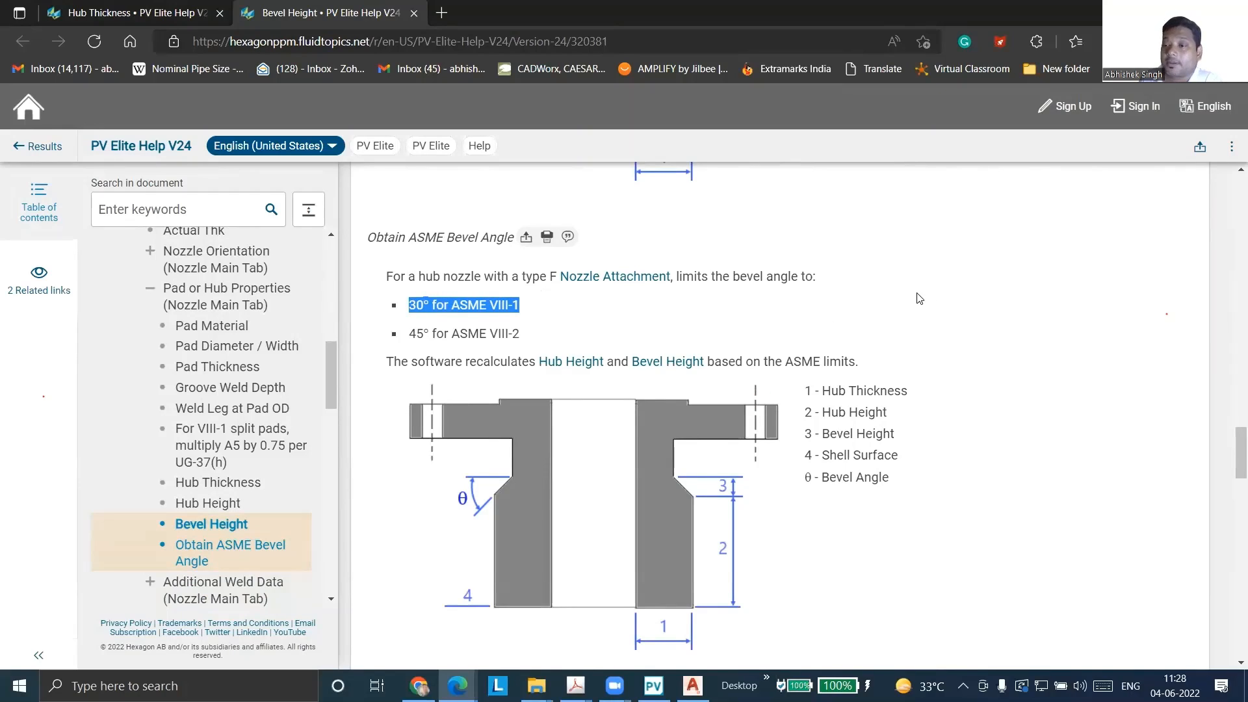
scroll(920, 300, down, 1)
scroll(921, 300, down, 2)
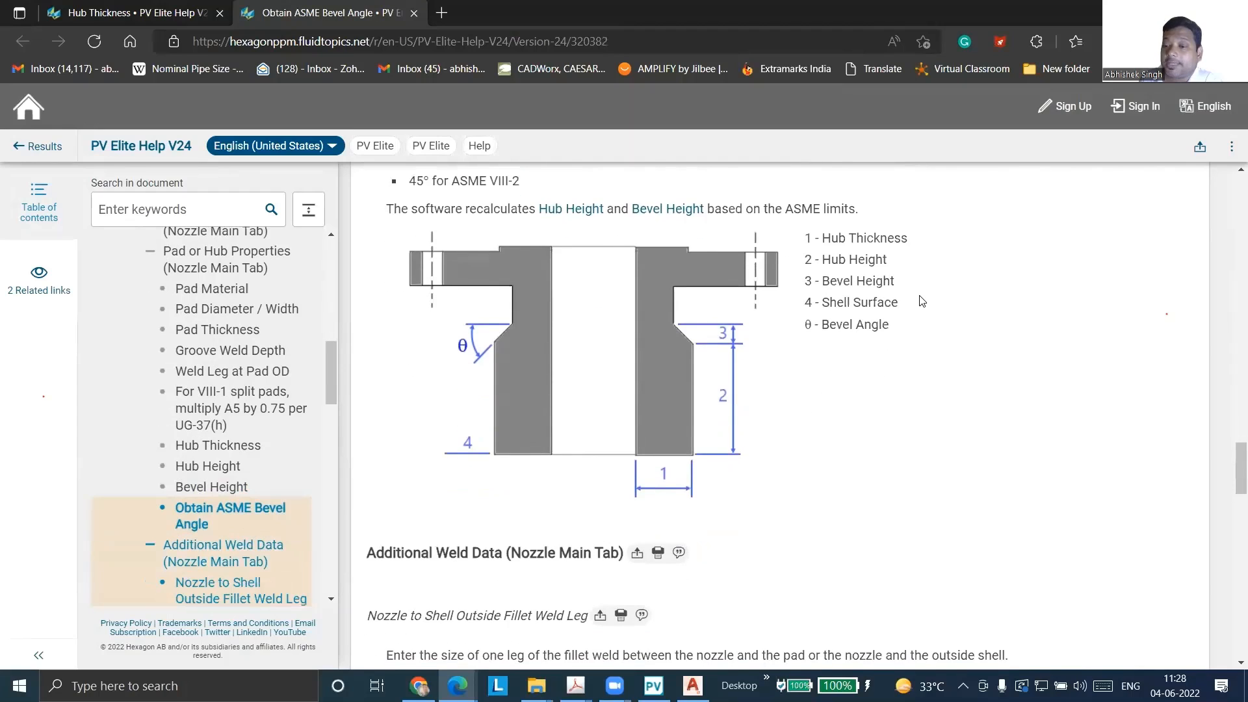
scroll(920, 299, down, 2)
scroll(919, 298, up, 5)
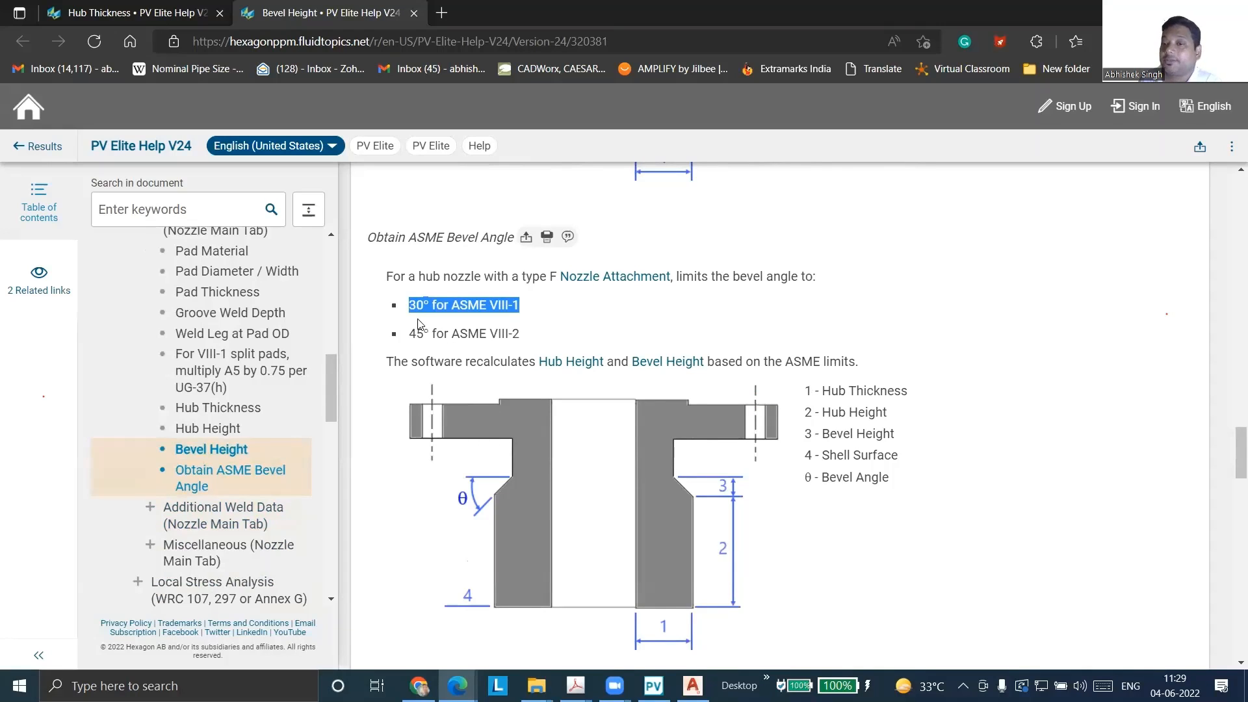
scroll(895, 437, up, 3)
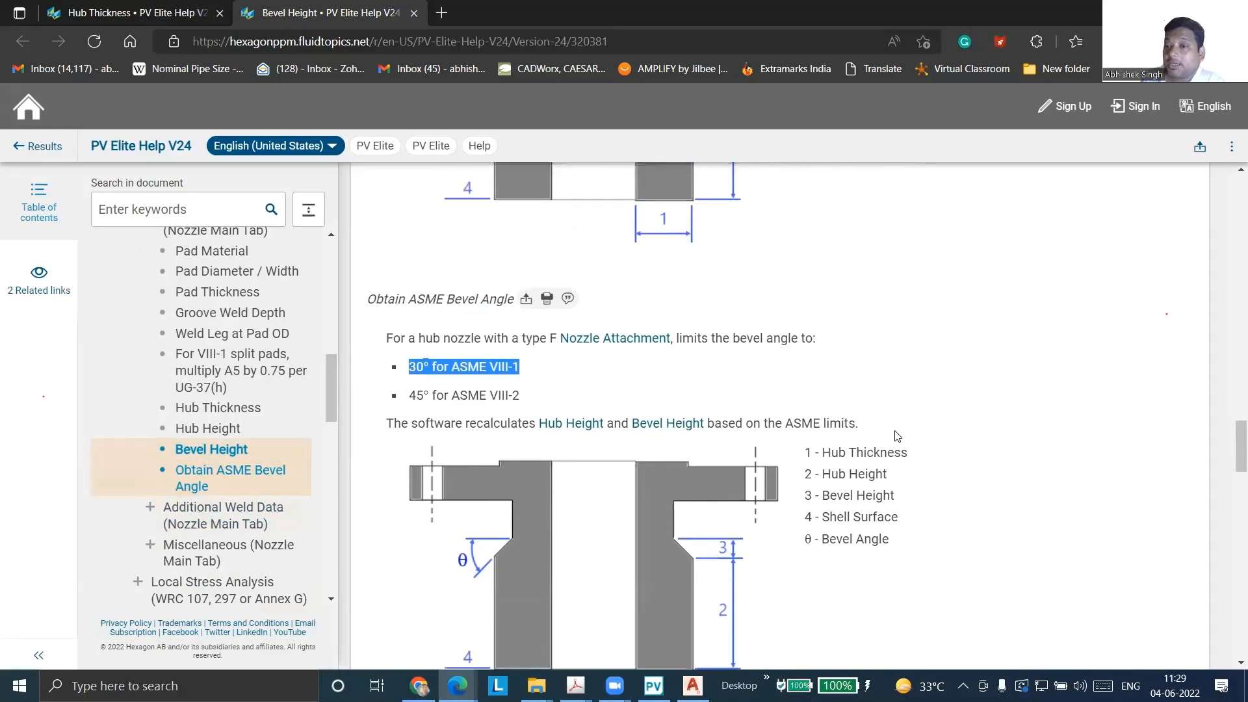
scroll(895, 436, up, 3)
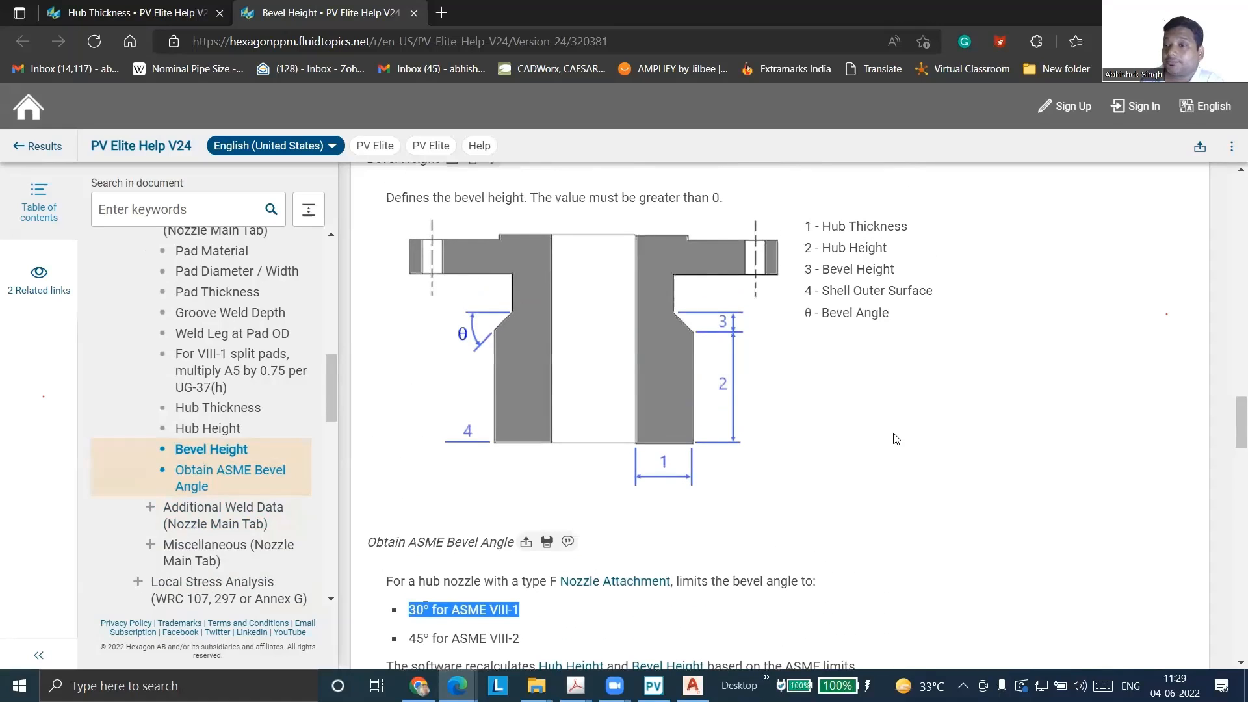
scroll(896, 439, down, 6)
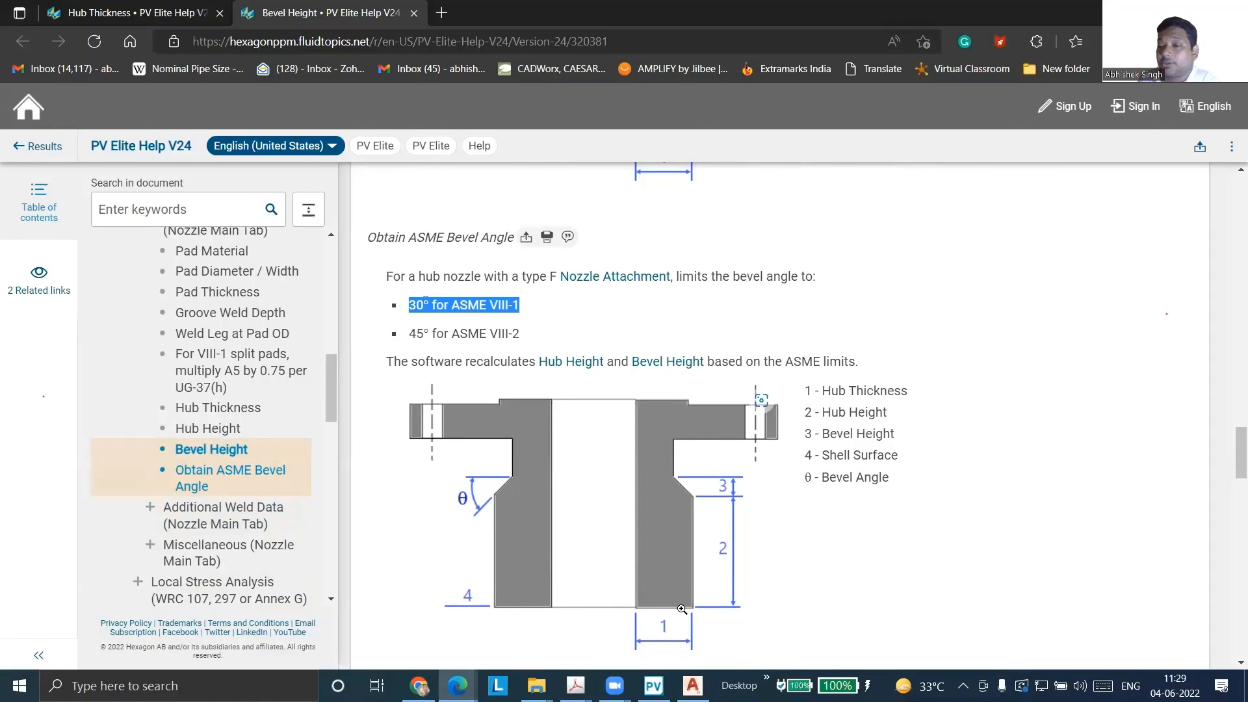
Switch to AutoCAD and erase the lower vertical line and sloped line of the hub profile in the sketch above the shell plate
key(alt+Tab)
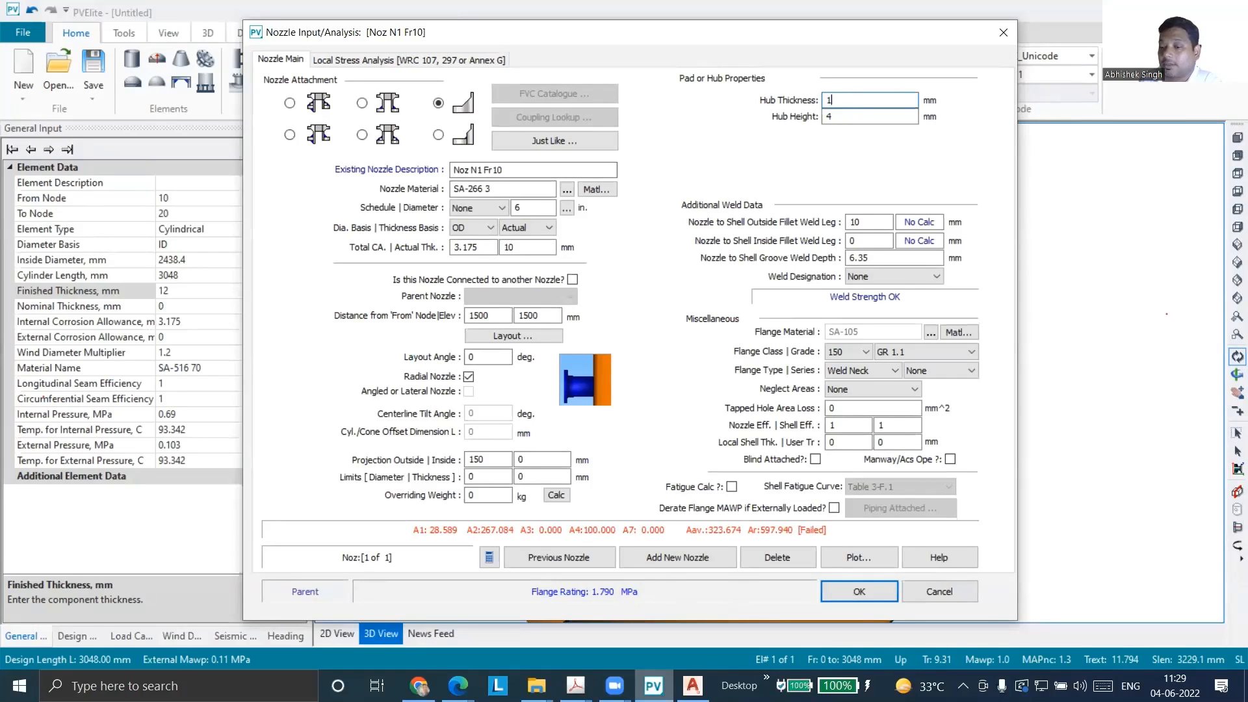
click(693, 685)
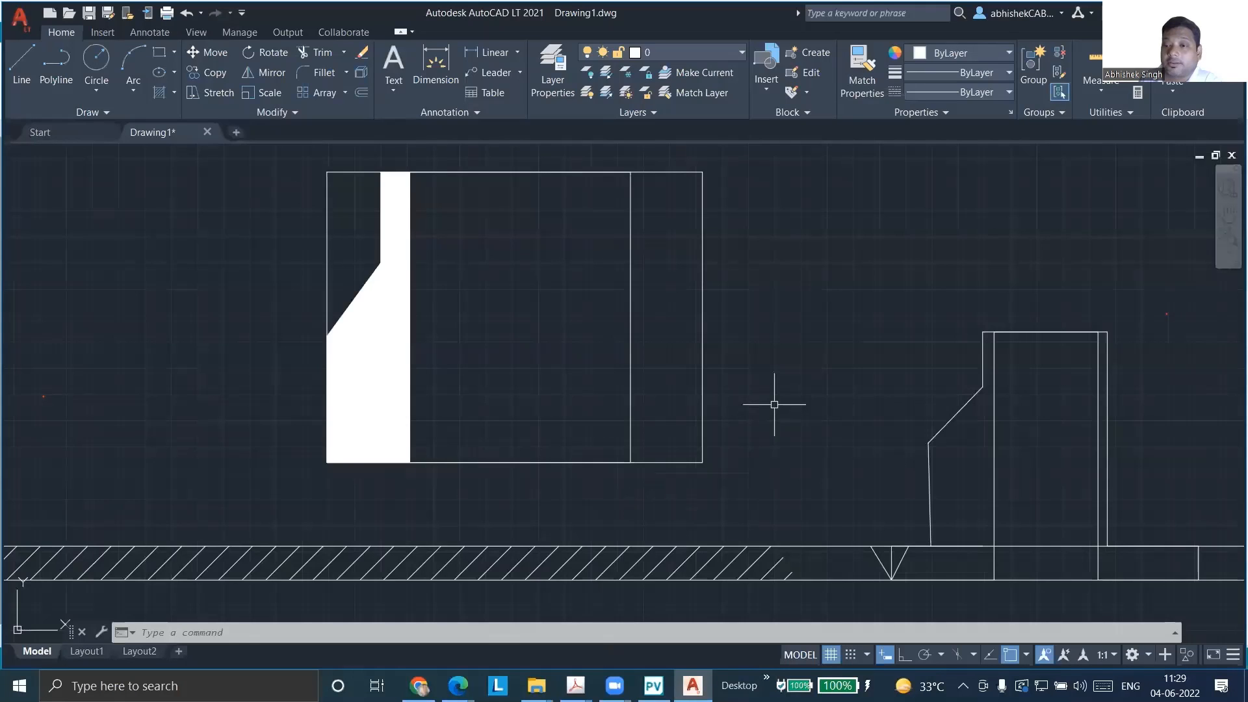
scroll(822, 390, down, 3)
scroll(941, 481, up, 3)
scroll(766, 418, down, 2)
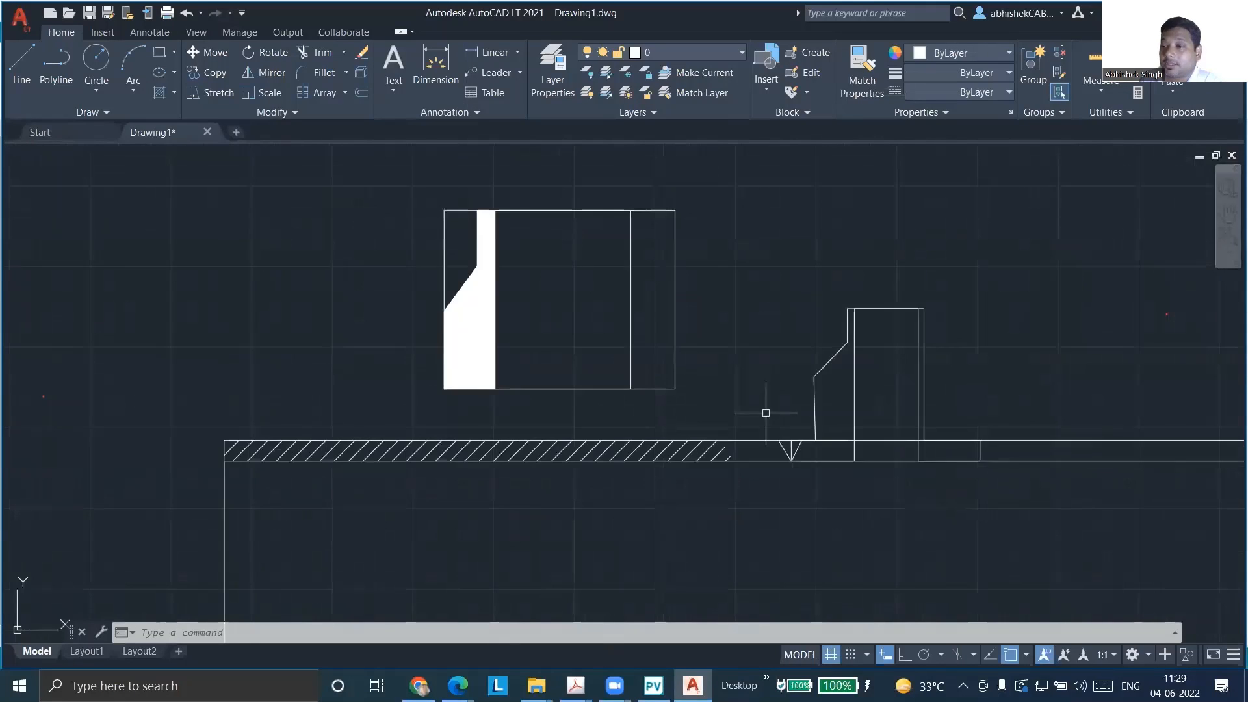
scroll(988, 393, up, 5)
scroll(968, 386, up, 2)
scroll(959, 377, down, 2)
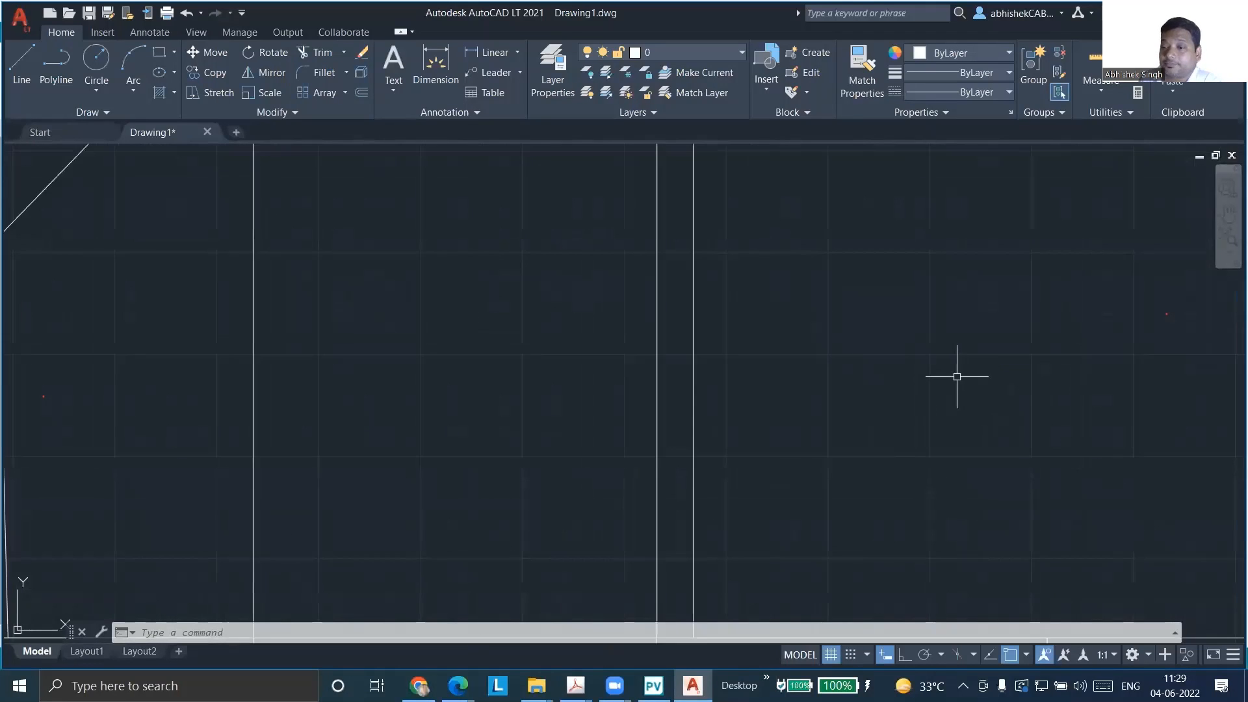
scroll(956, 354, down, 3)
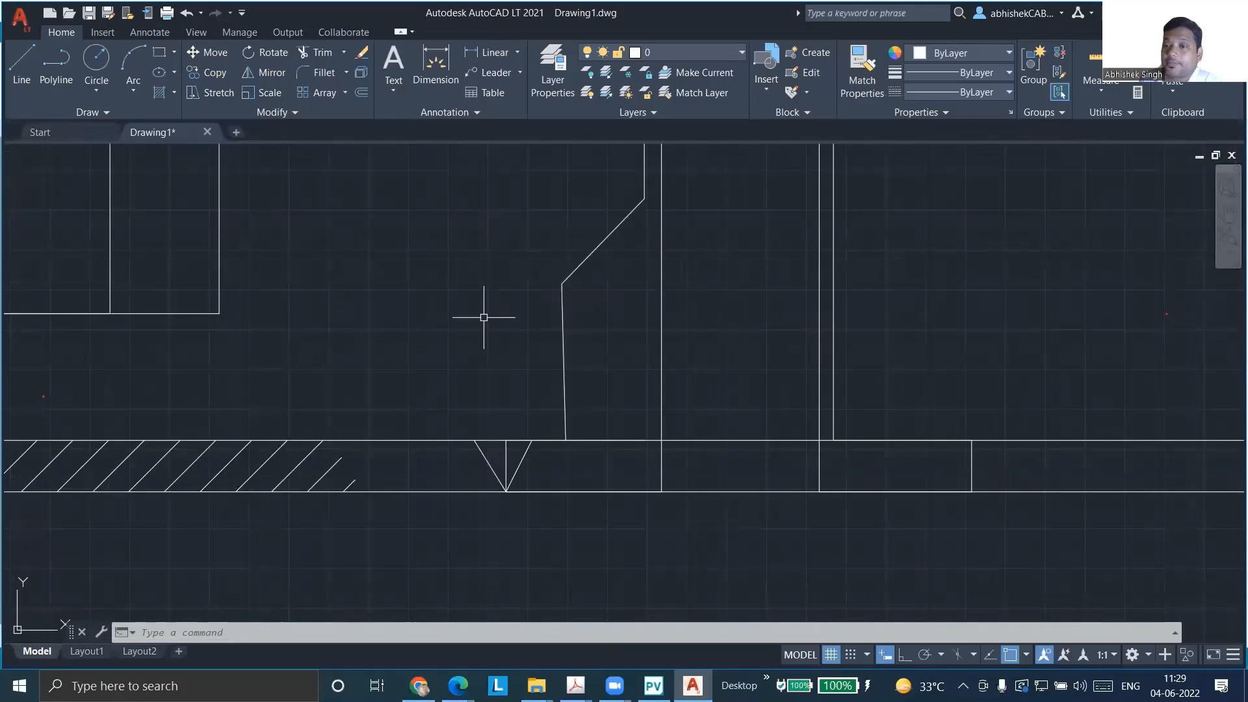
click(560, 312)
key(Delete)
click(574, 271)
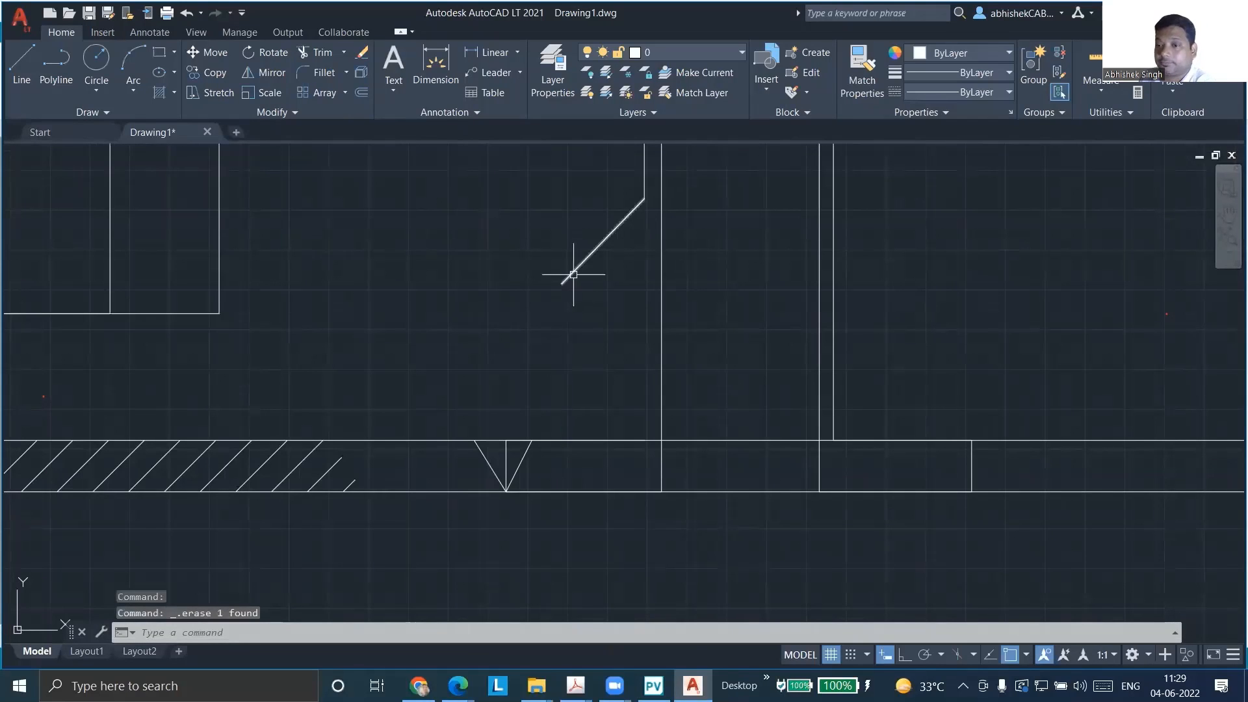
key(Delete)
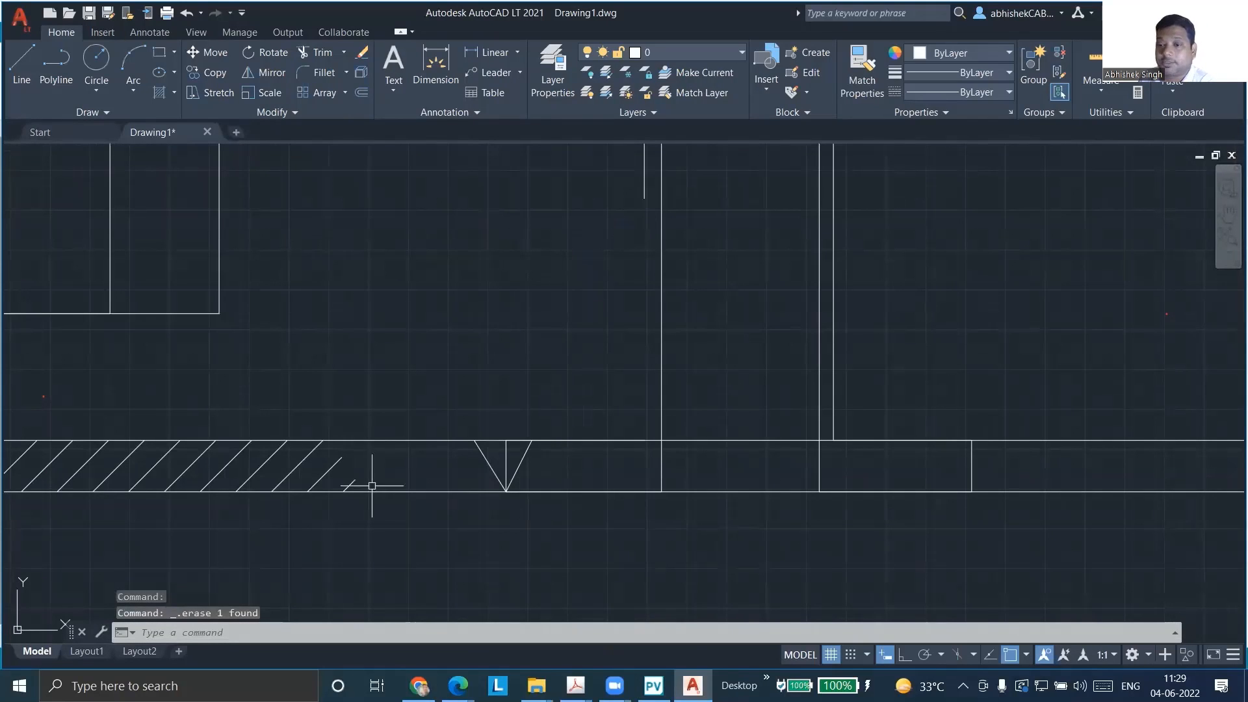
Draw a hub line about 198 units long at 59° from the shell's outer surface, continuing about 134 units vertically to the neck line's lower end
click(29, 52)
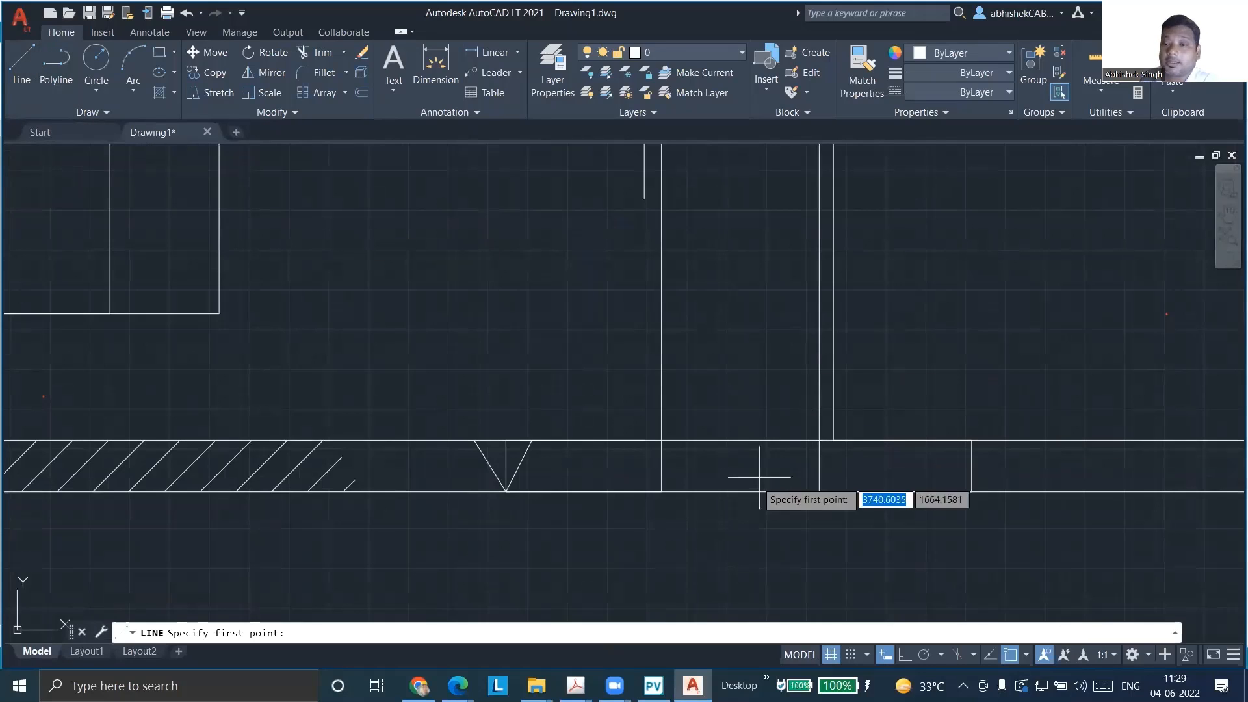
click(562, 440)
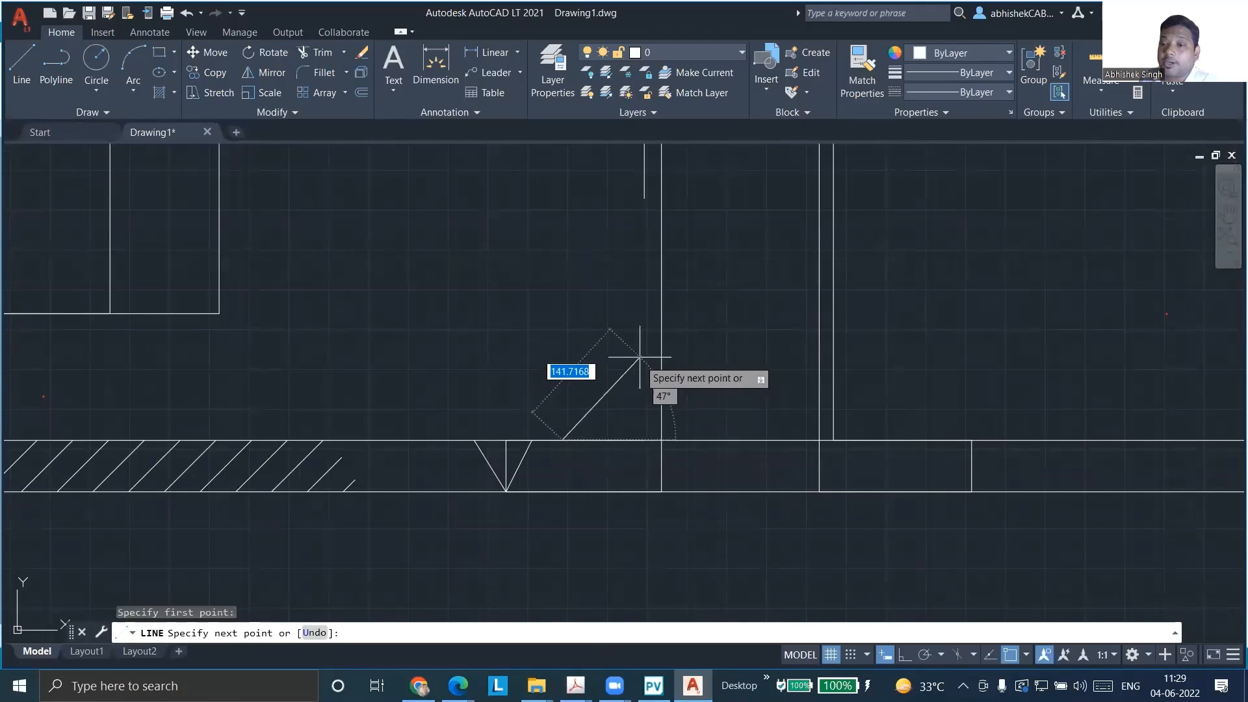
click(644, 305)
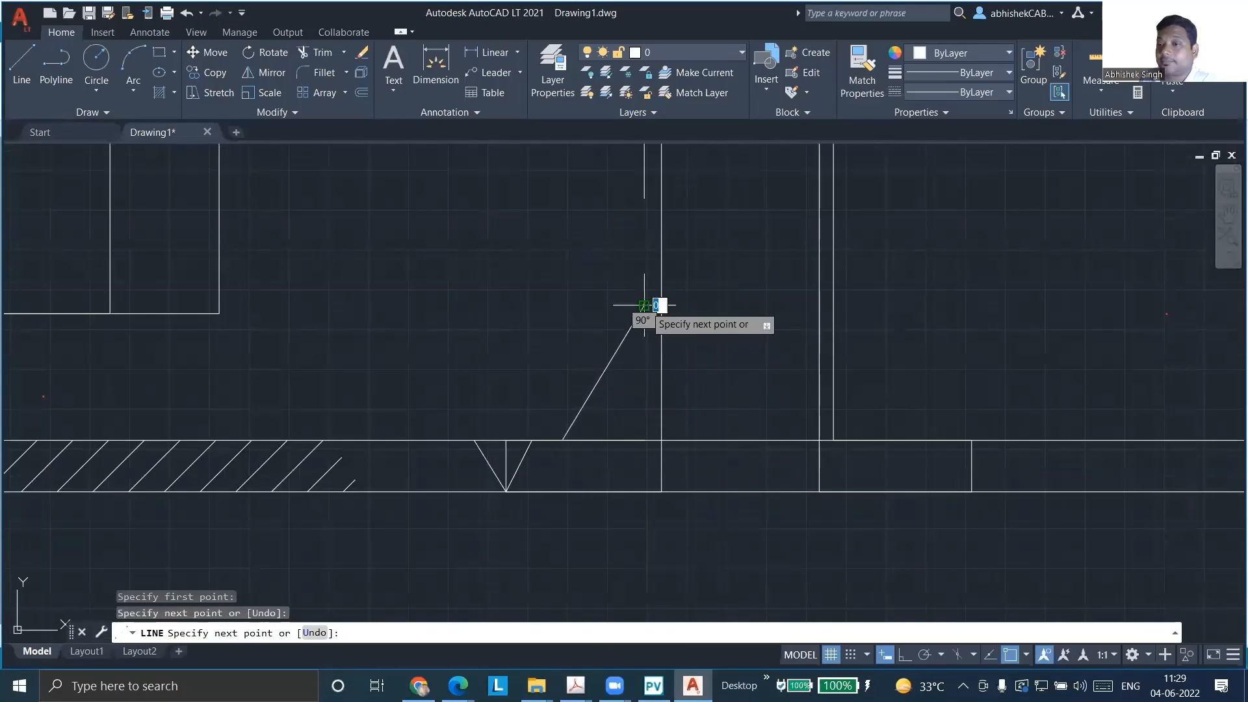
click(643, 198)
key(Escape)
key(Escape)
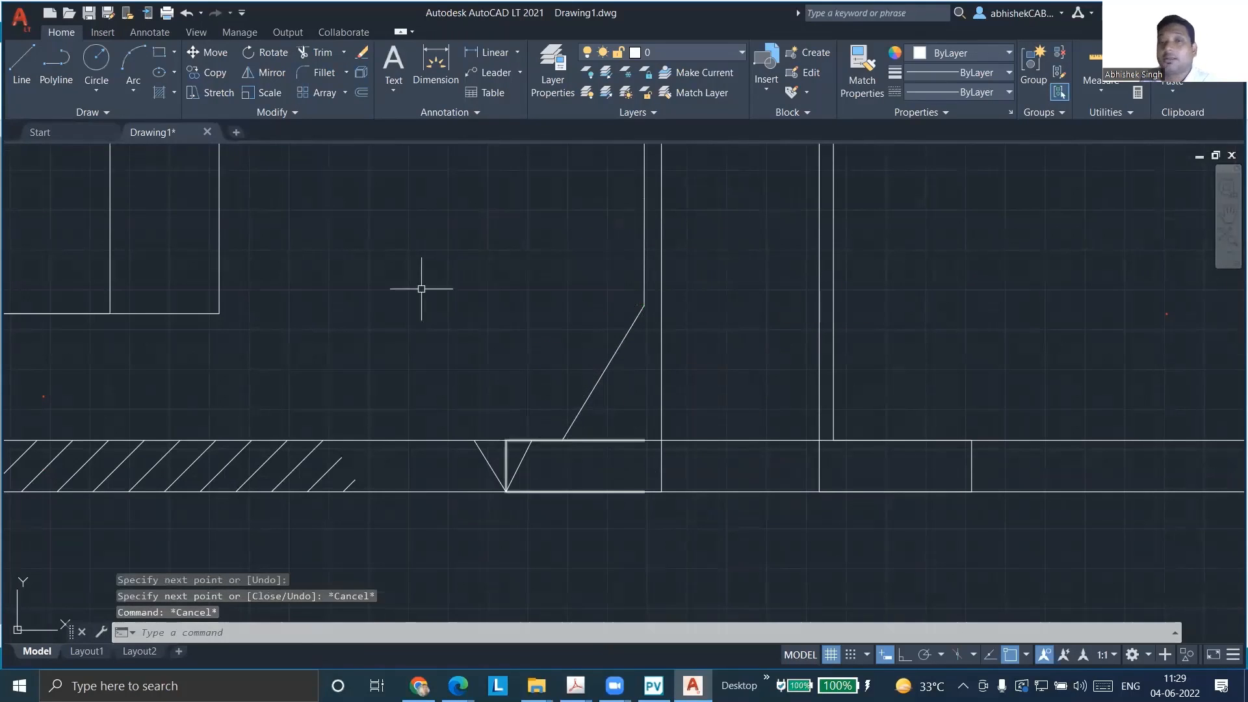
Draw a vertical line from the foot of the hub slope down through and below the shell plate
click(19, 70)
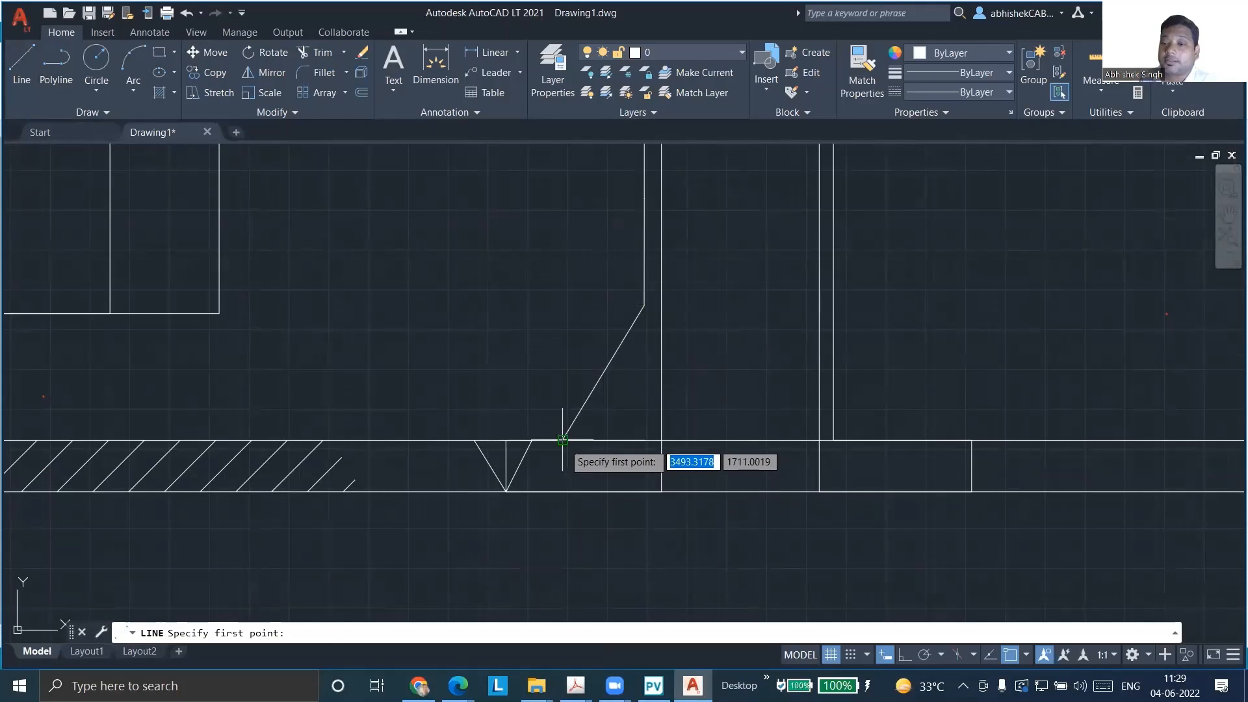
click(563, 440)
click(563, 591)
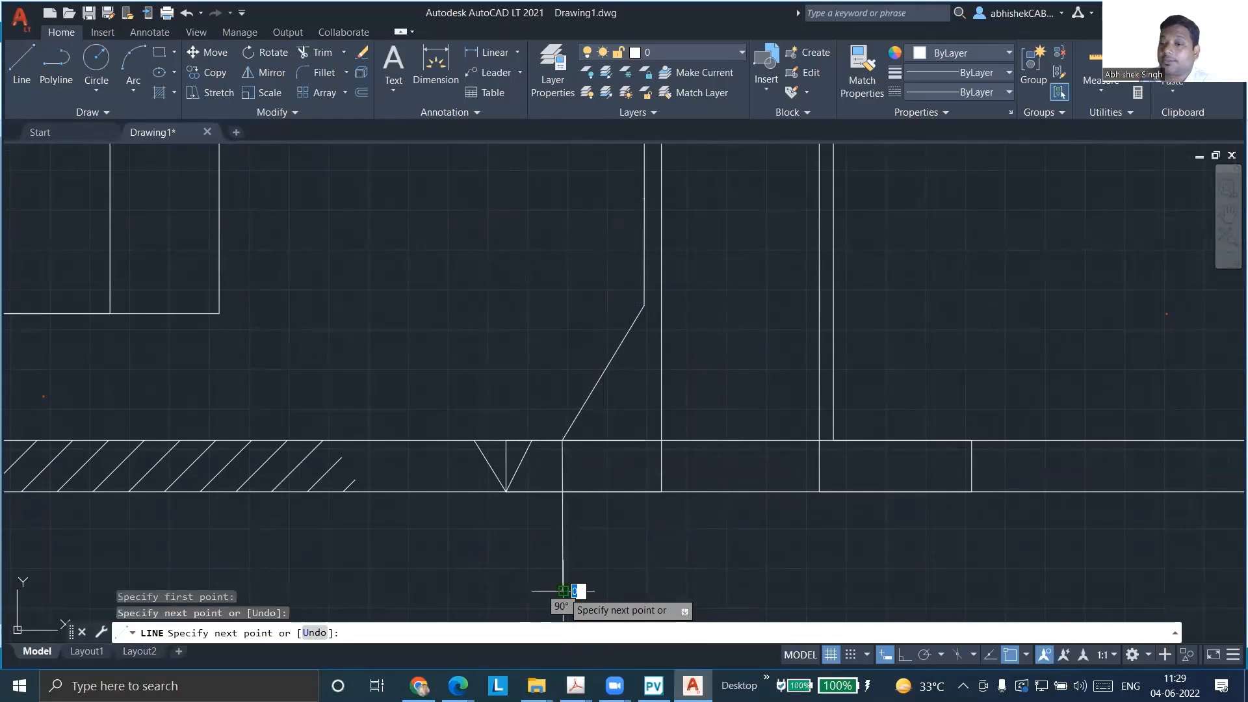
key(Escape)
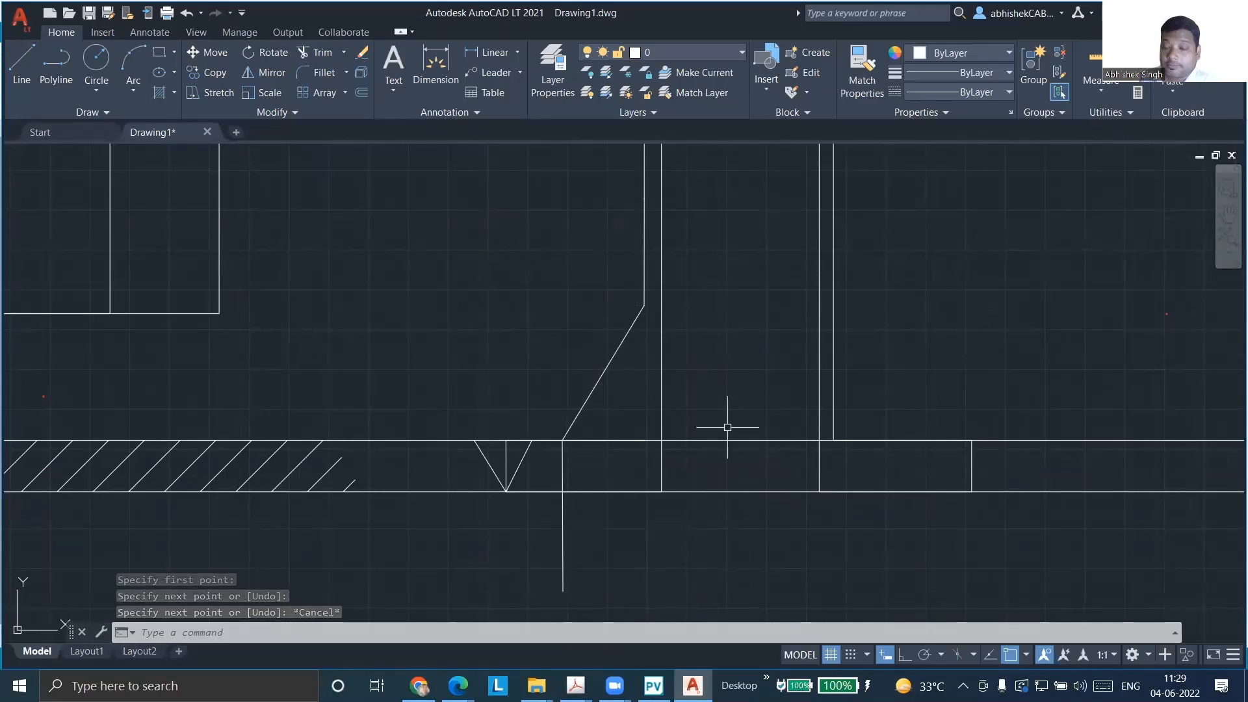
Return to PV Elite and set nozzle N1's hub thickness and hub height to 30 mm each, updating the area calculation
key(alt+Tab)
drag(857, 100, 803, 88)
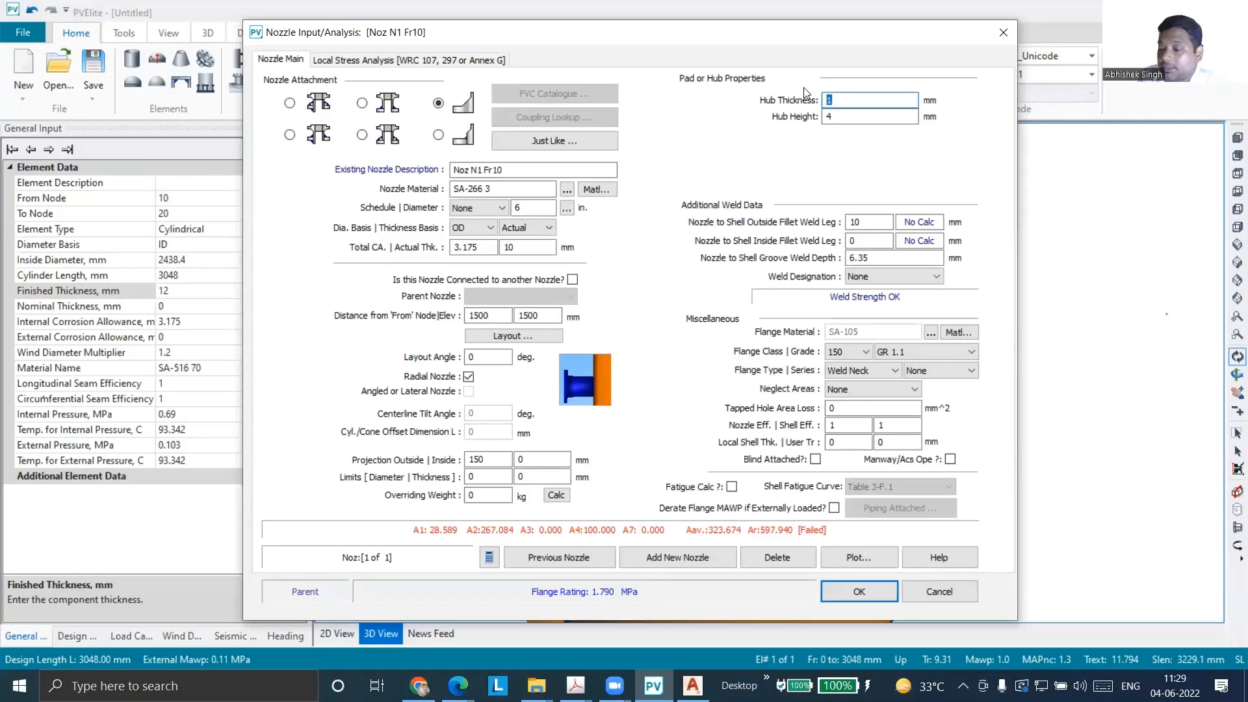
key(Tab)
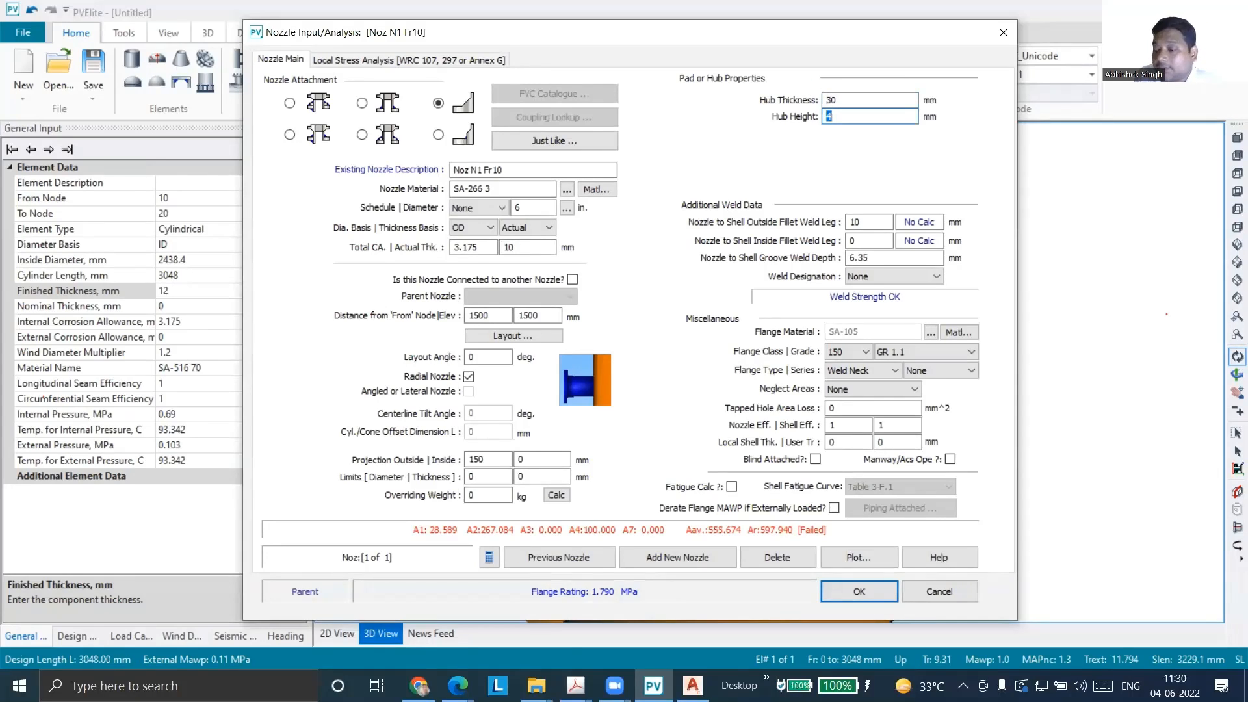
key(Tab)
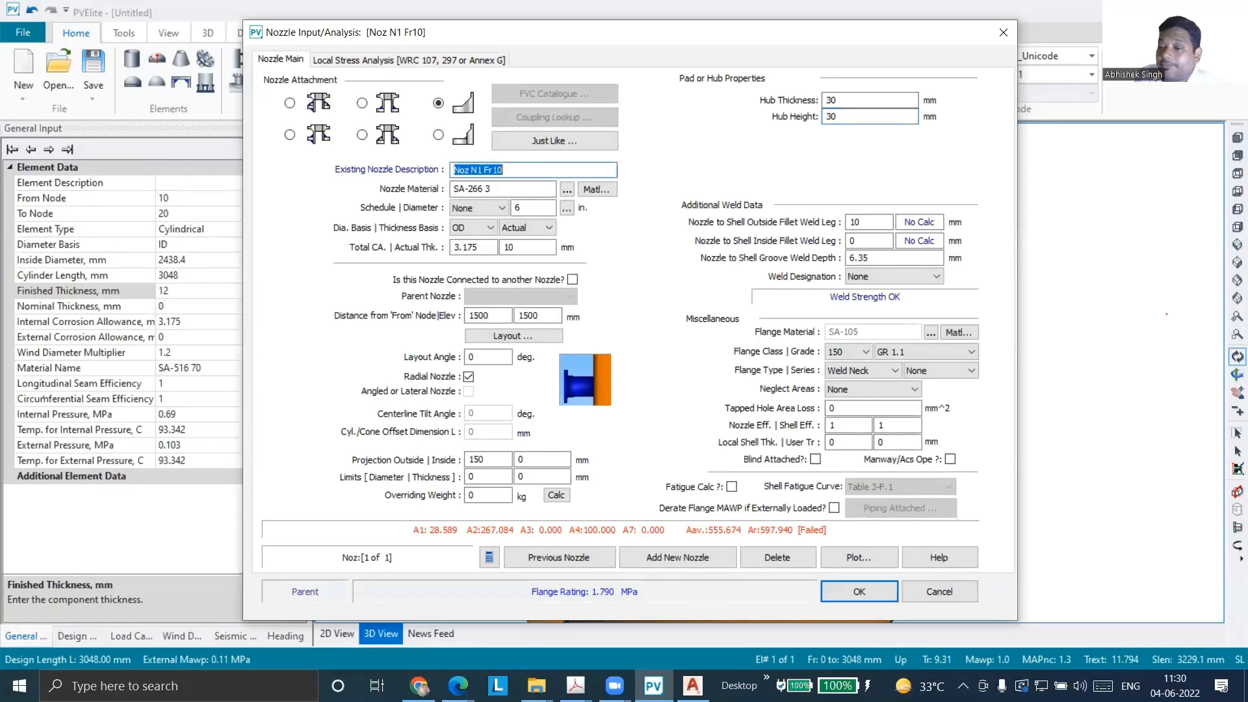
key(Tab)
key(Tab)
key(Tab)
key(Tab)
key(Tab)
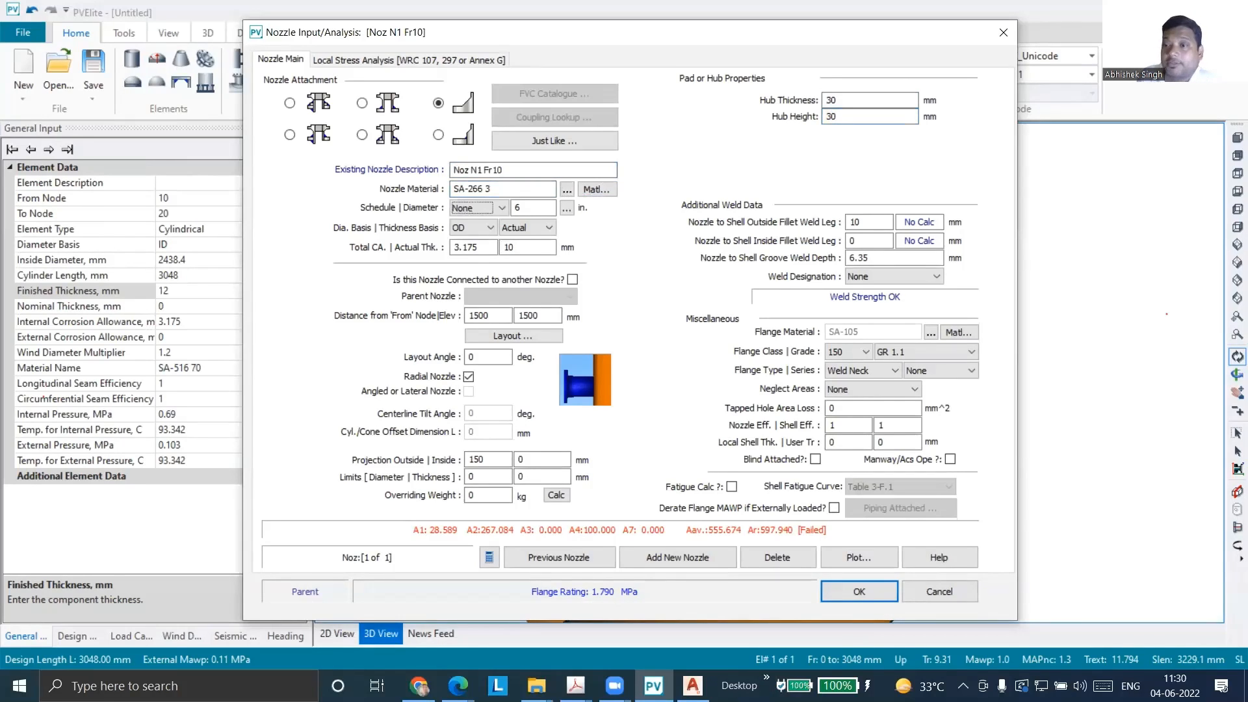
drag(848, 100, 793, 99)
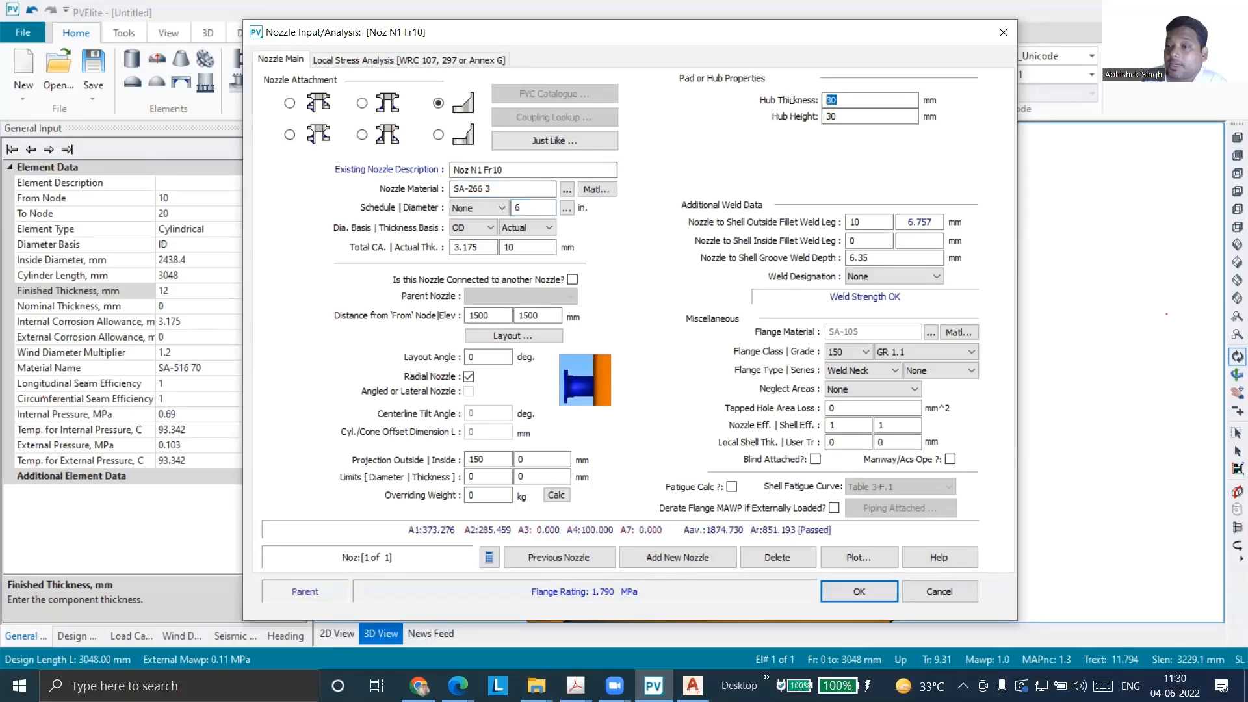
key(Tab)
key(Tab)
key(Tab)
key(Tab)
key(Tab)
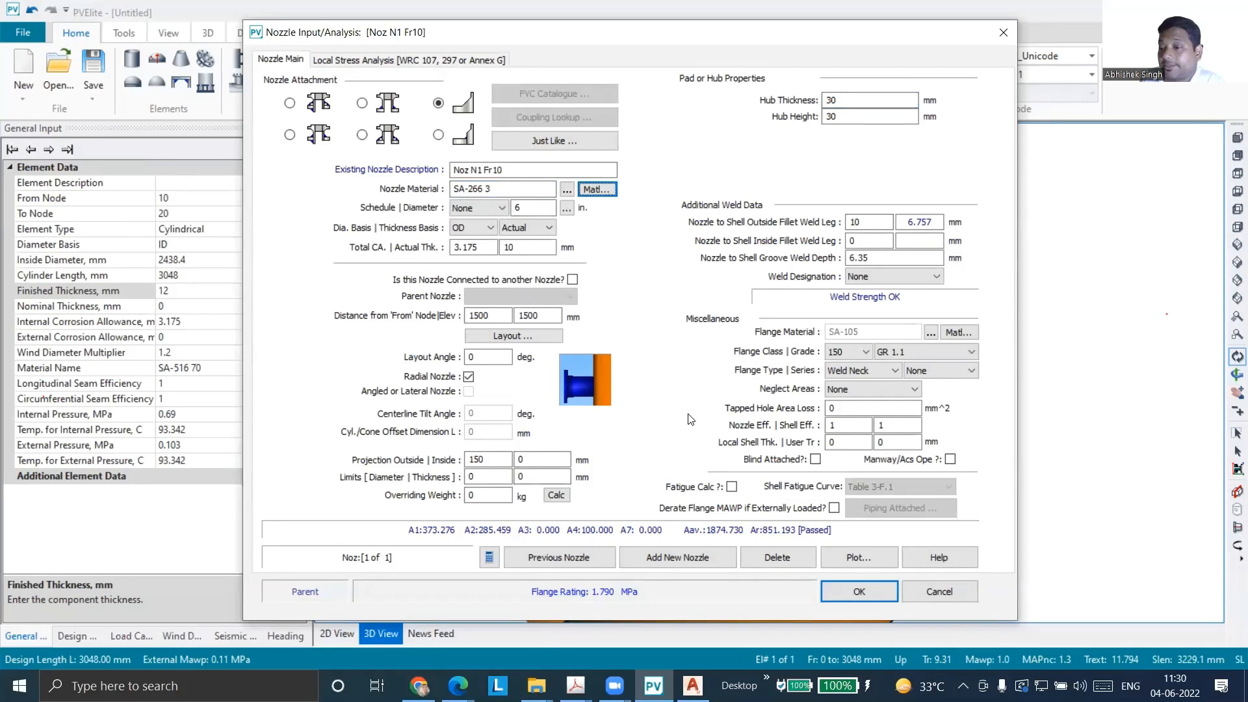
click(528, 189)
key(Tab)
key(Tab)
key(Tab)
key(Tab)
key(Tab)
key(Tab)
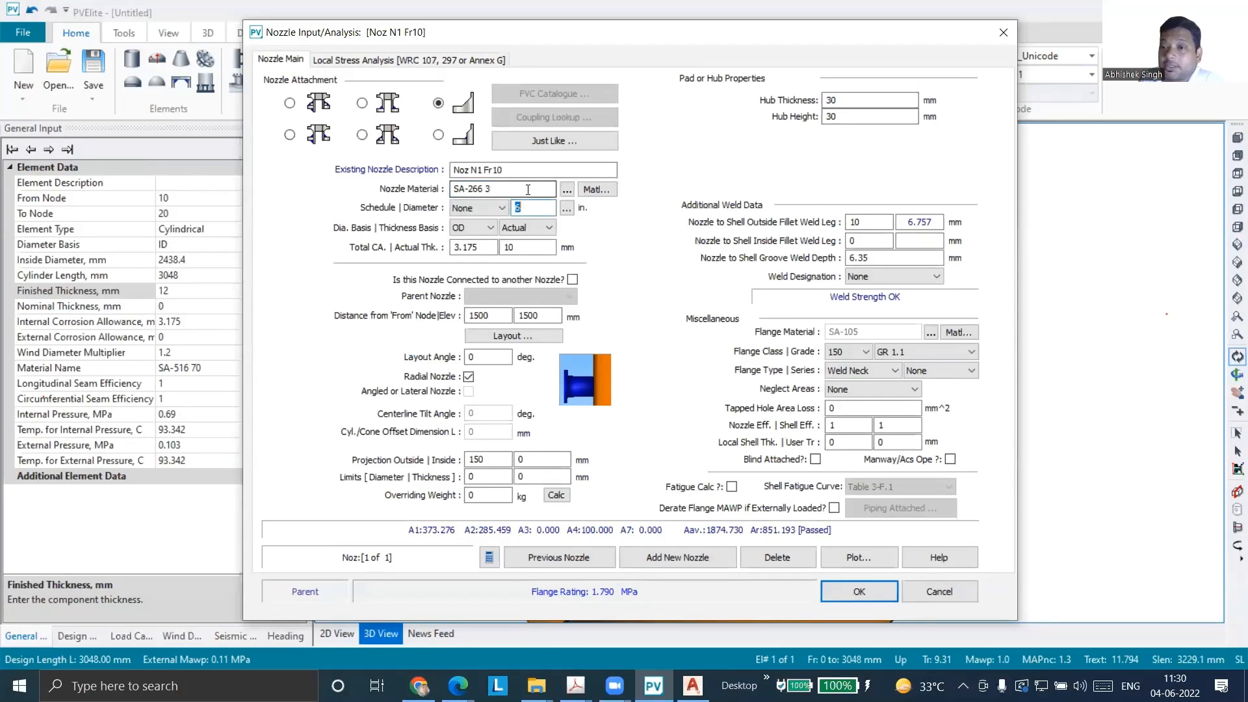
key(Tab)
key(Tab)
key(Tab)
key(Tab)
key(Tab)
key(Tab)
key(Tab)
key(Tab)
key(Tab)
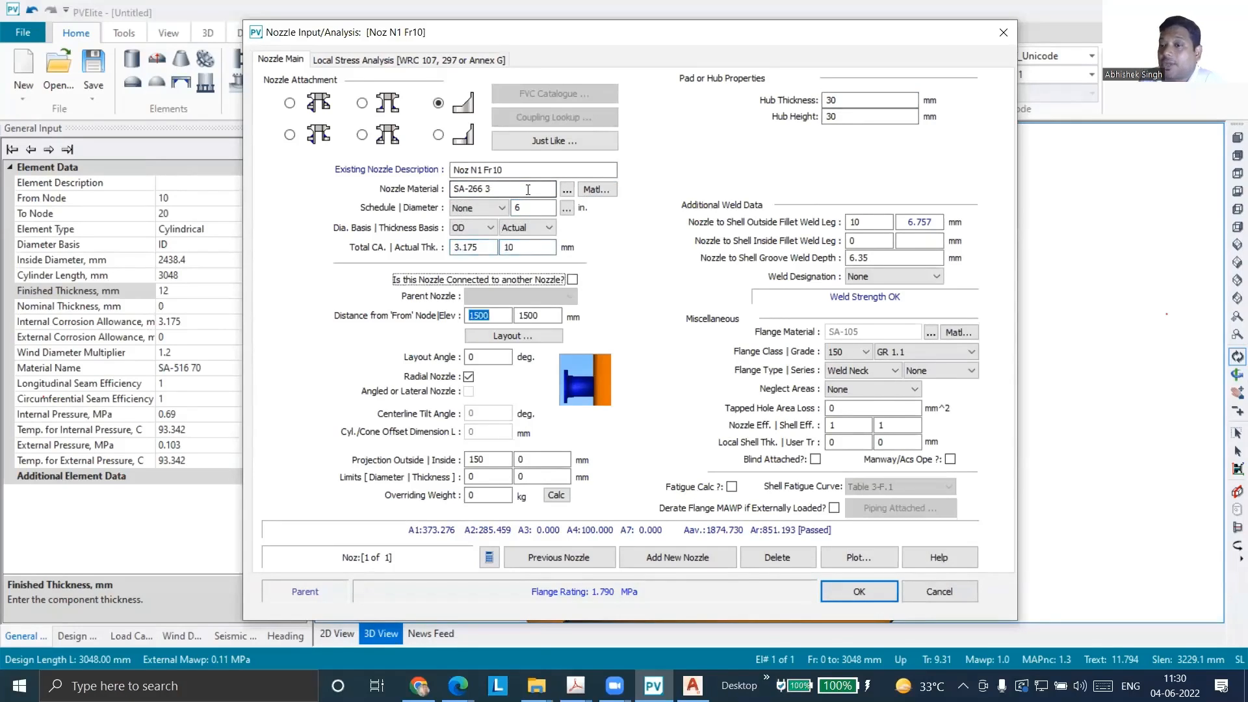
key(Tab)
key(Tab)
key(Tab)
key(Tab)
key(Tab)
key(Tab)
key(Tab)
key(Tab)
key(Tab)
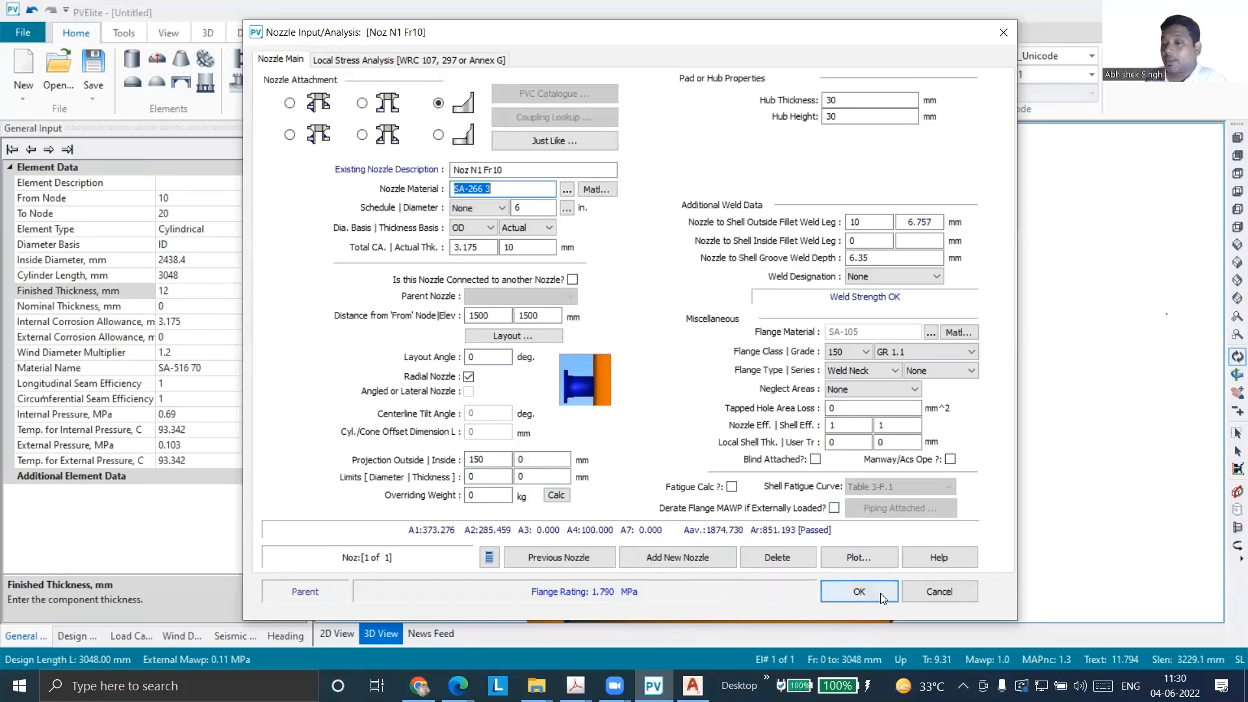
Plot nozzle N1's cross-section, examine the hub profile and its dimensions, and close the plot
click(878, 562)
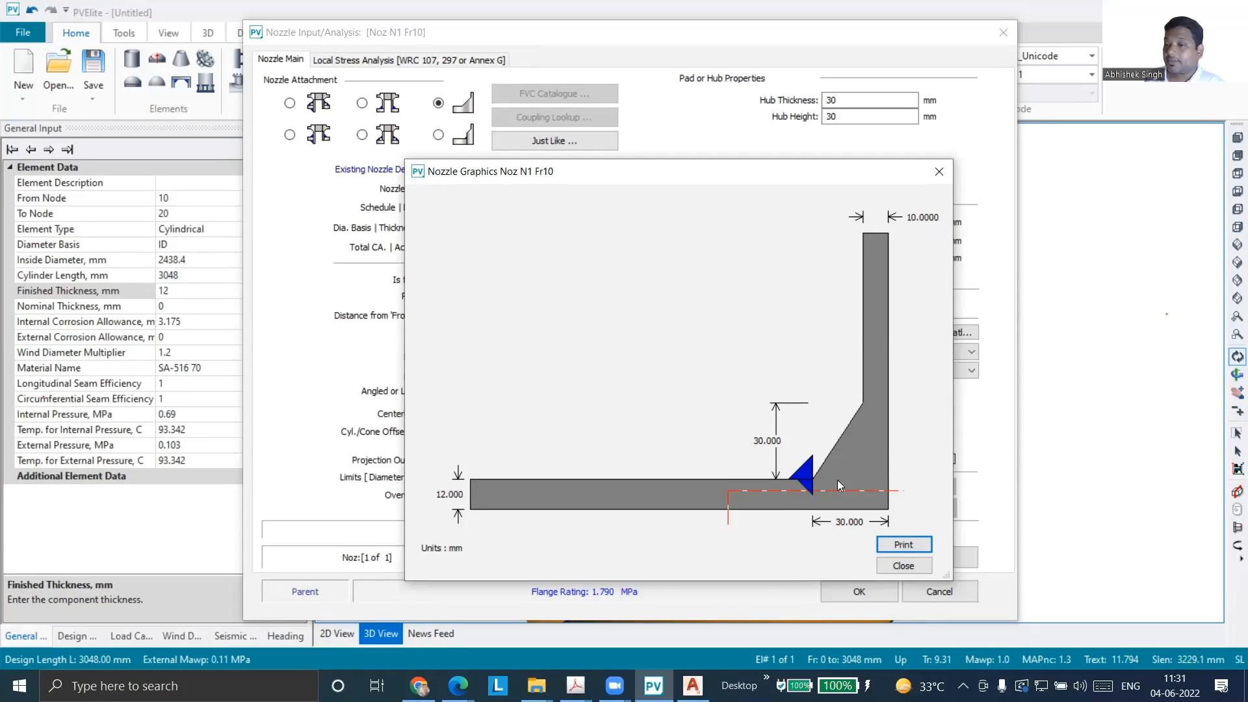
click(903, 565)
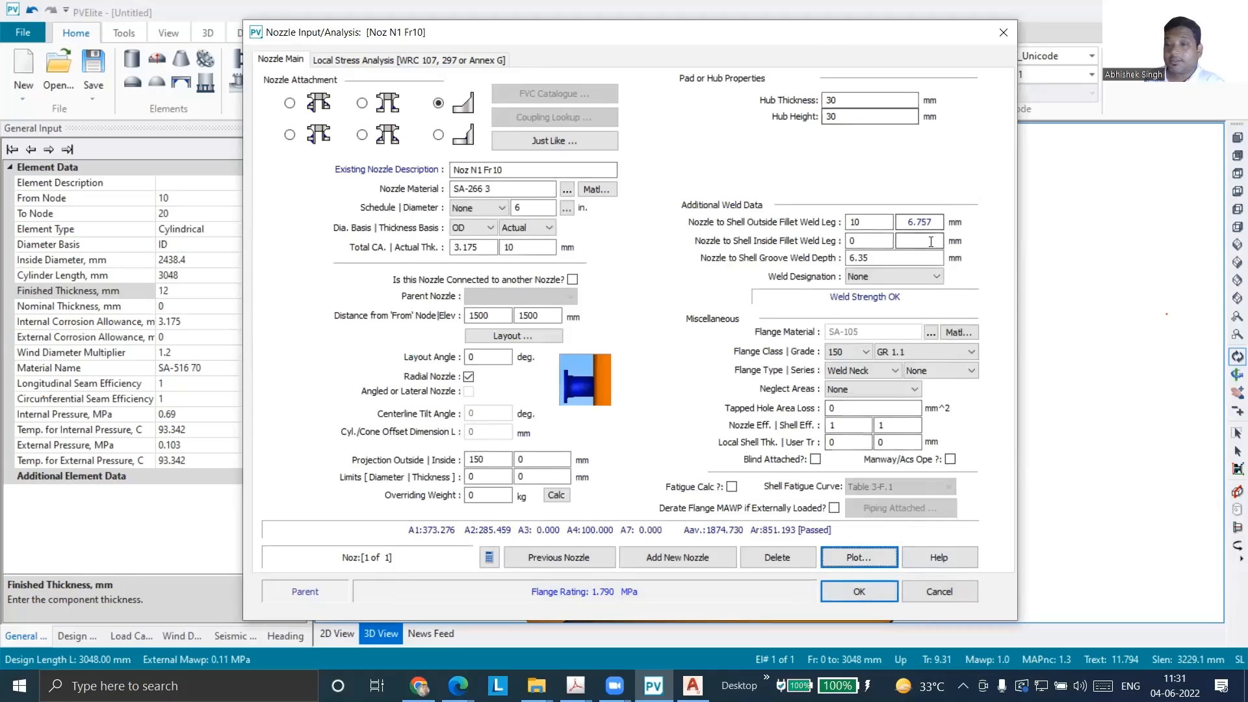
key(Tab)
key(Tab)
key(Tab)
key(Tab)
key(Tab)
key(Tab)
key(Tab)
key(Tab)
key(Tab)
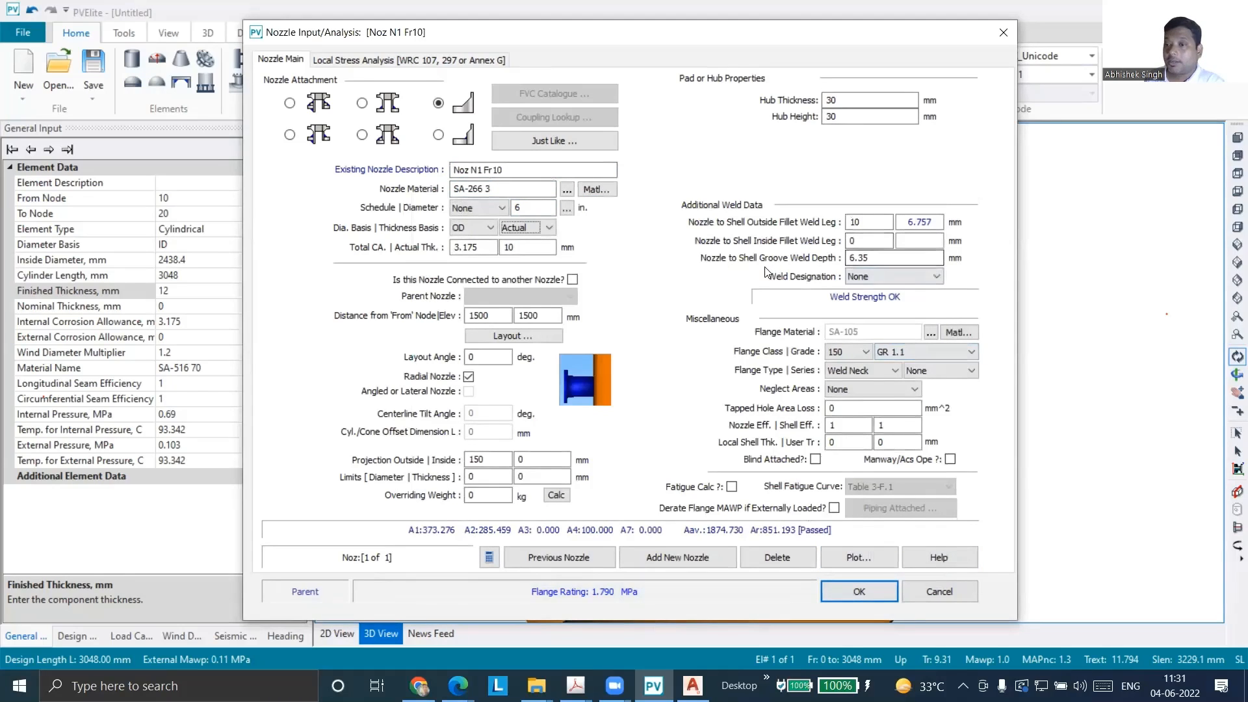
Review nozzle N1's weld designation options, keep None, accept the nozzle inputs, and orbit the vessel to inspect the nozzle
click(902, 260)
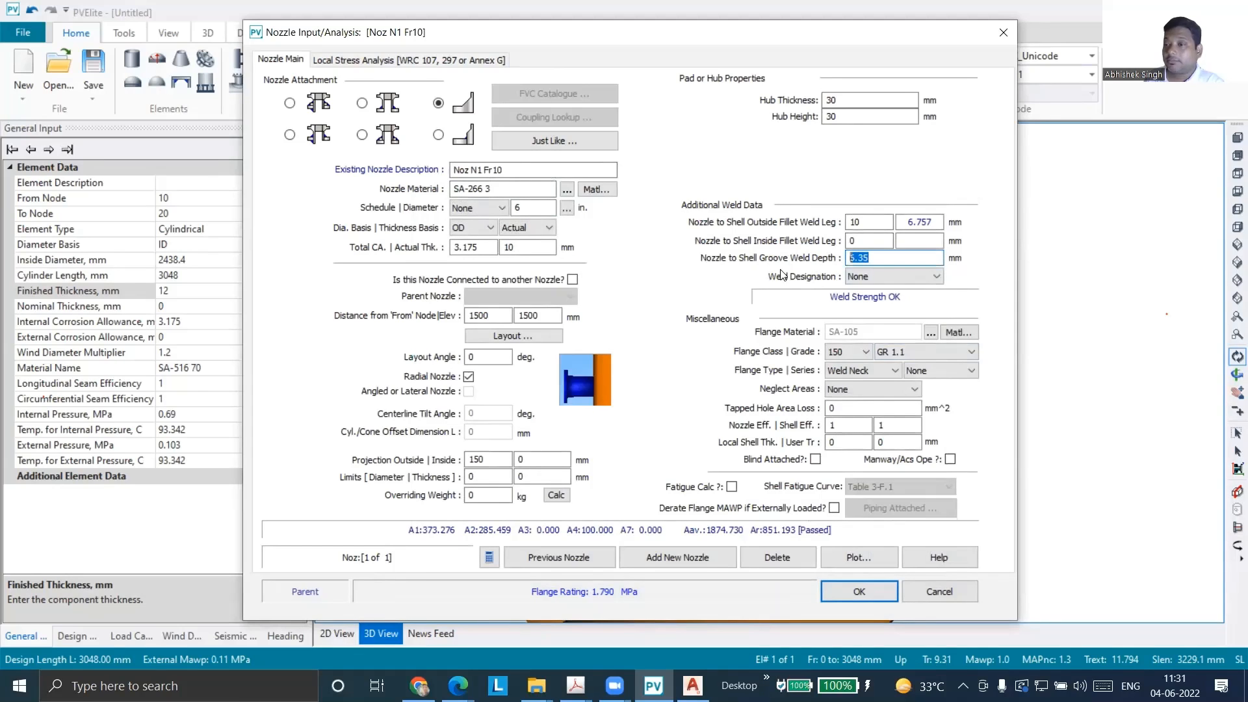
click(934, 278)
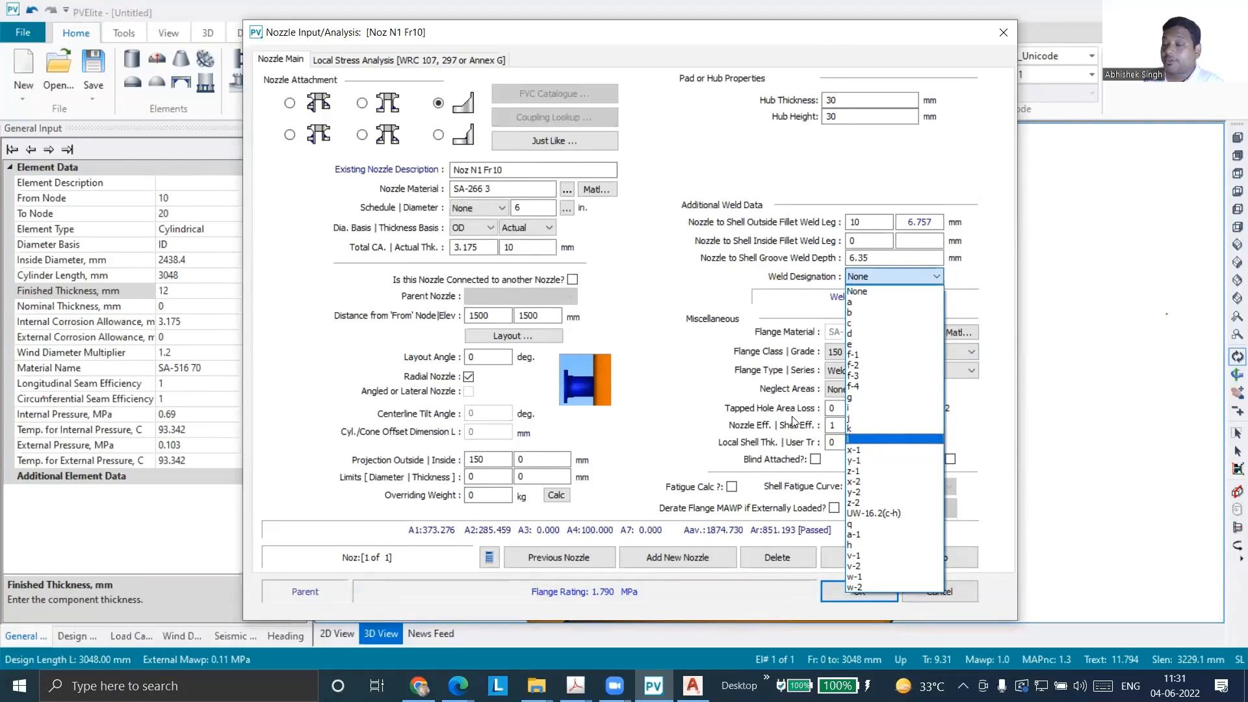
click(684, 304)
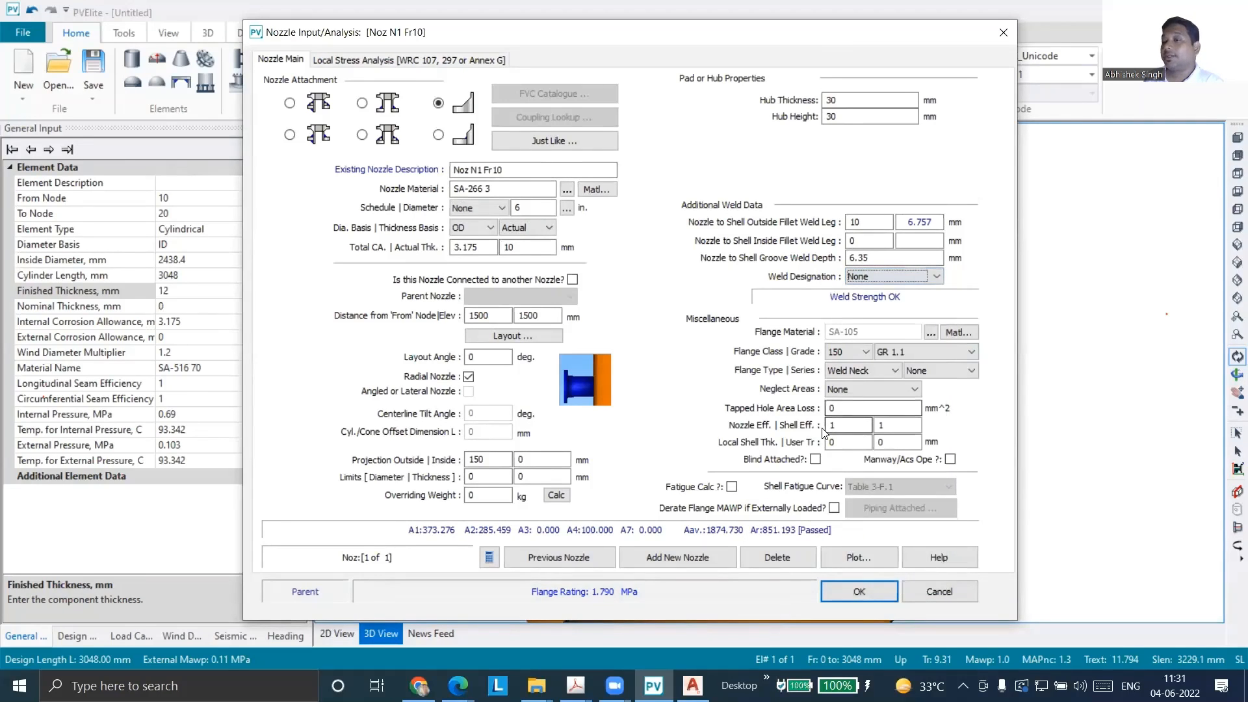
click(848, 592)
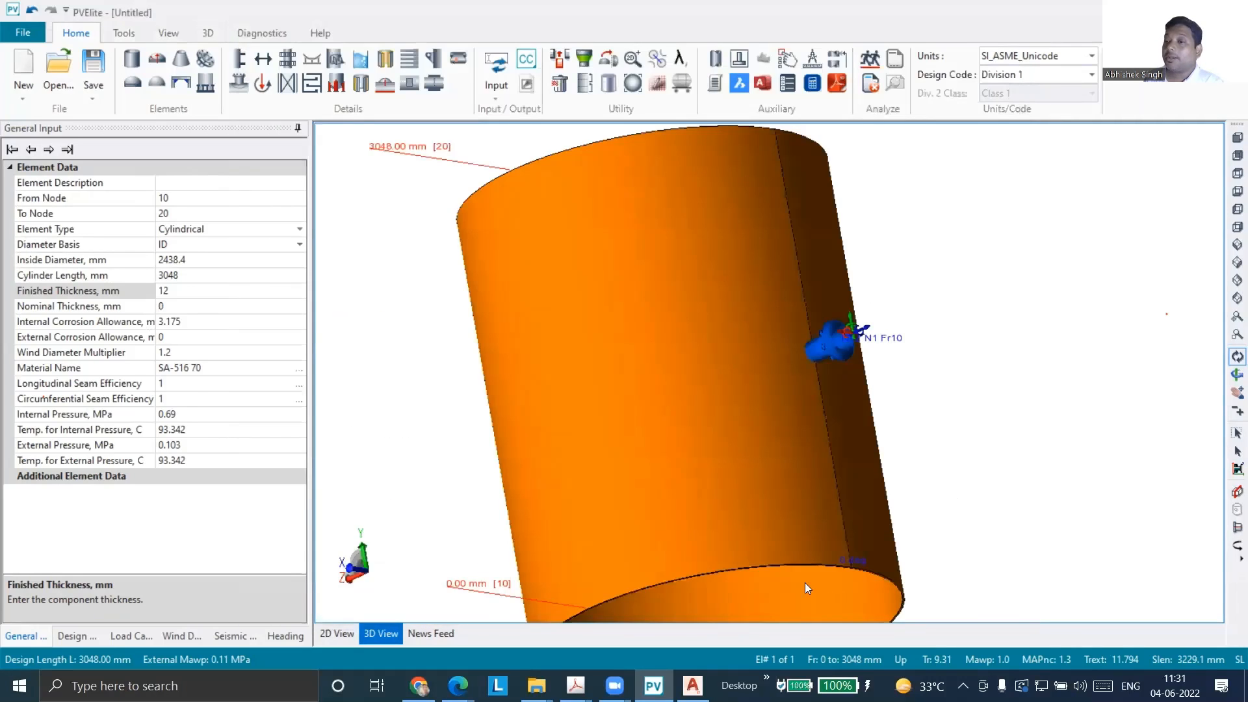
drag(832, 389, 726, 375)
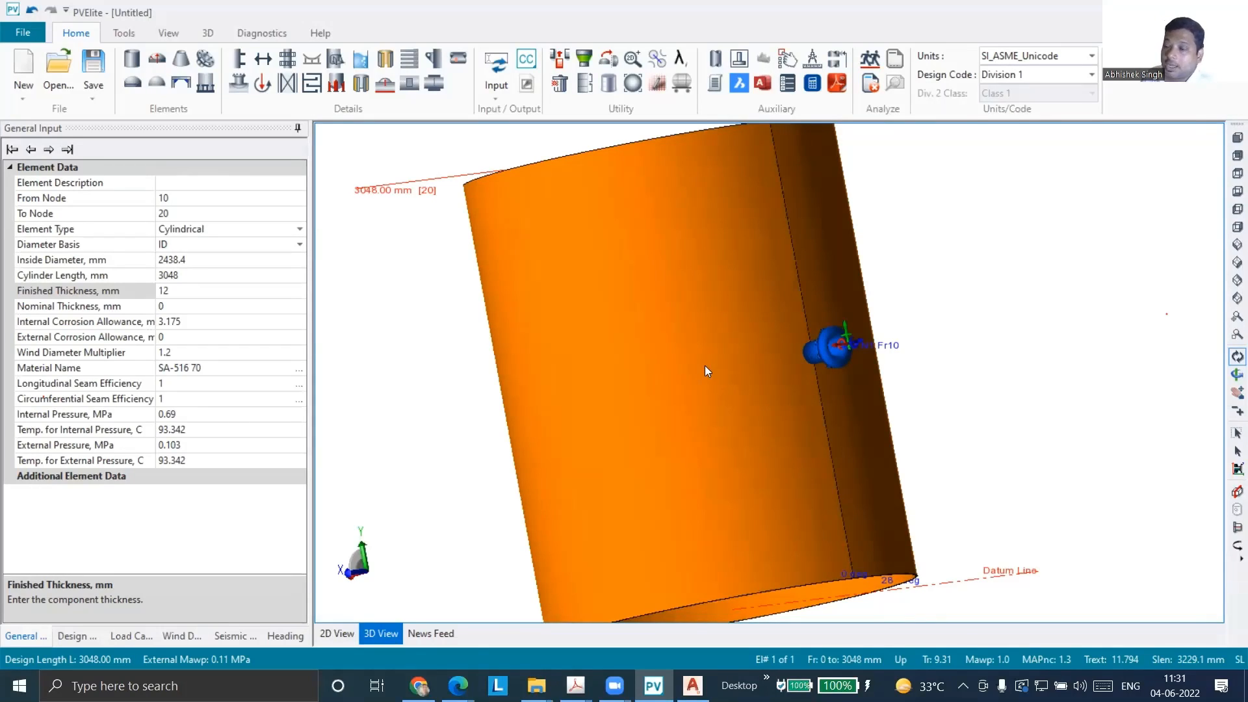
Switch to AutoCAD and delete the sloped hub line between the shell surface and the neck line
click(693, 685)
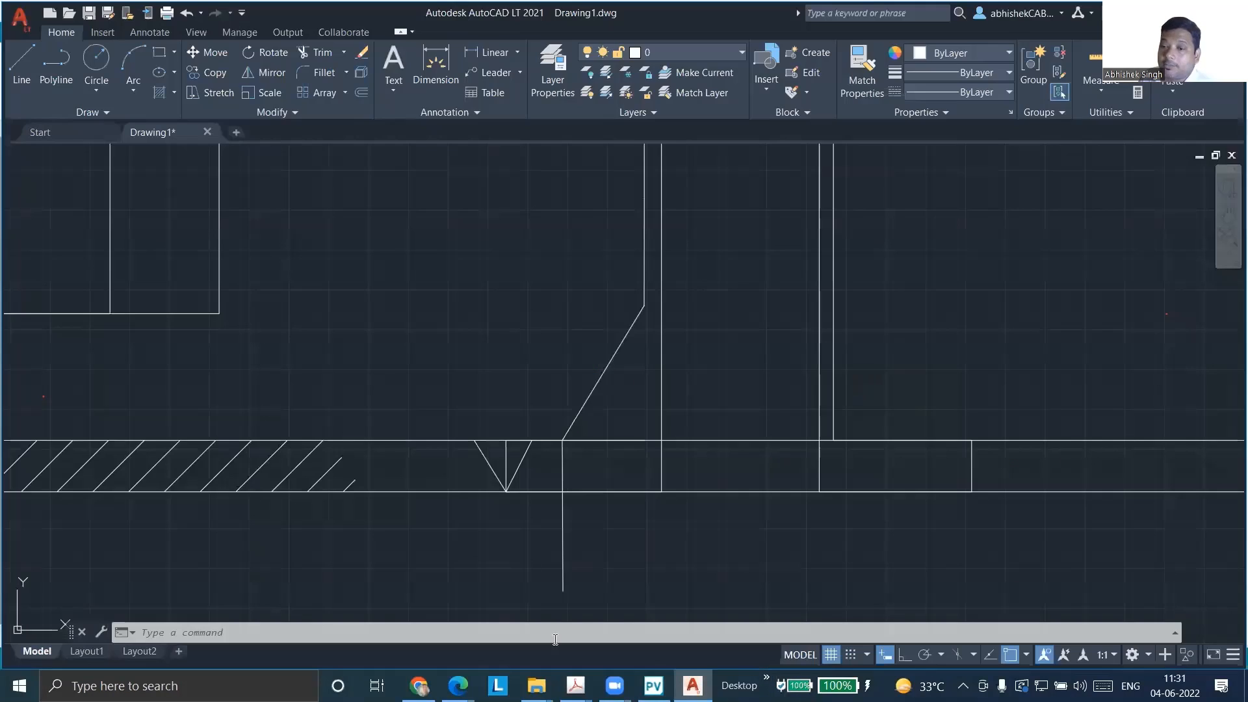
scroll(573, 452, up, 2)
scroll(569, 451, down, 2)
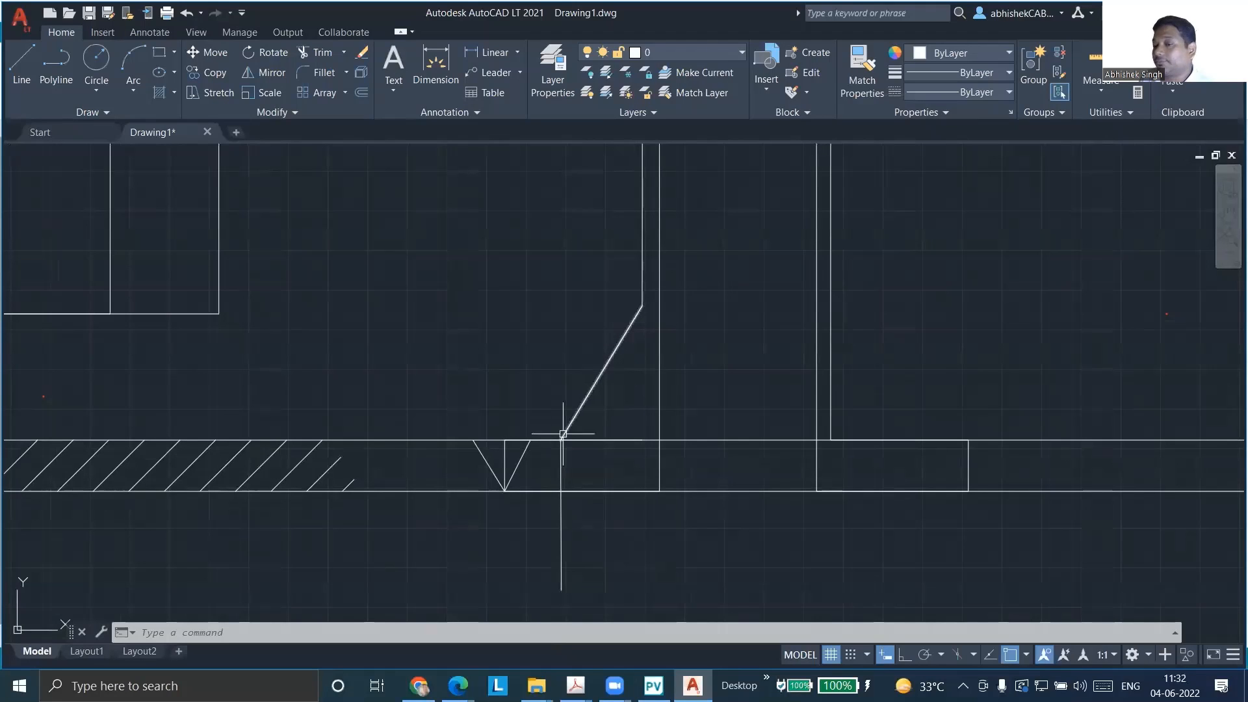
click(22, 65)
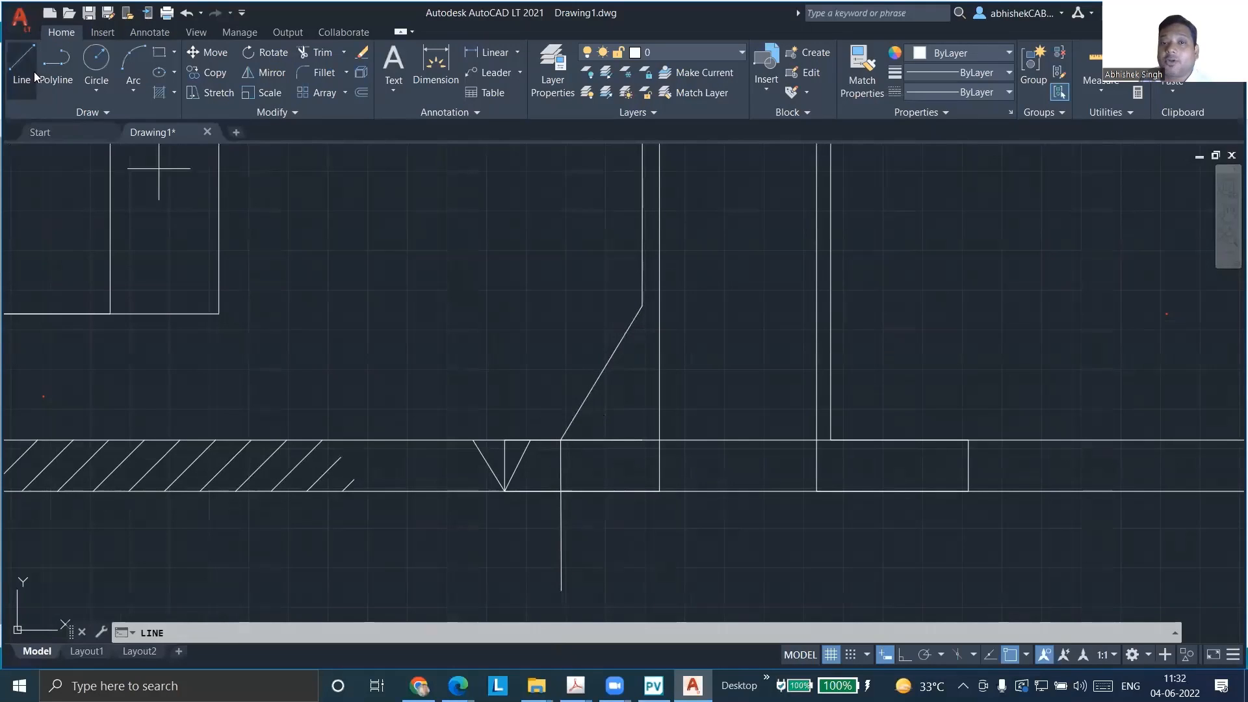
key(Escape)
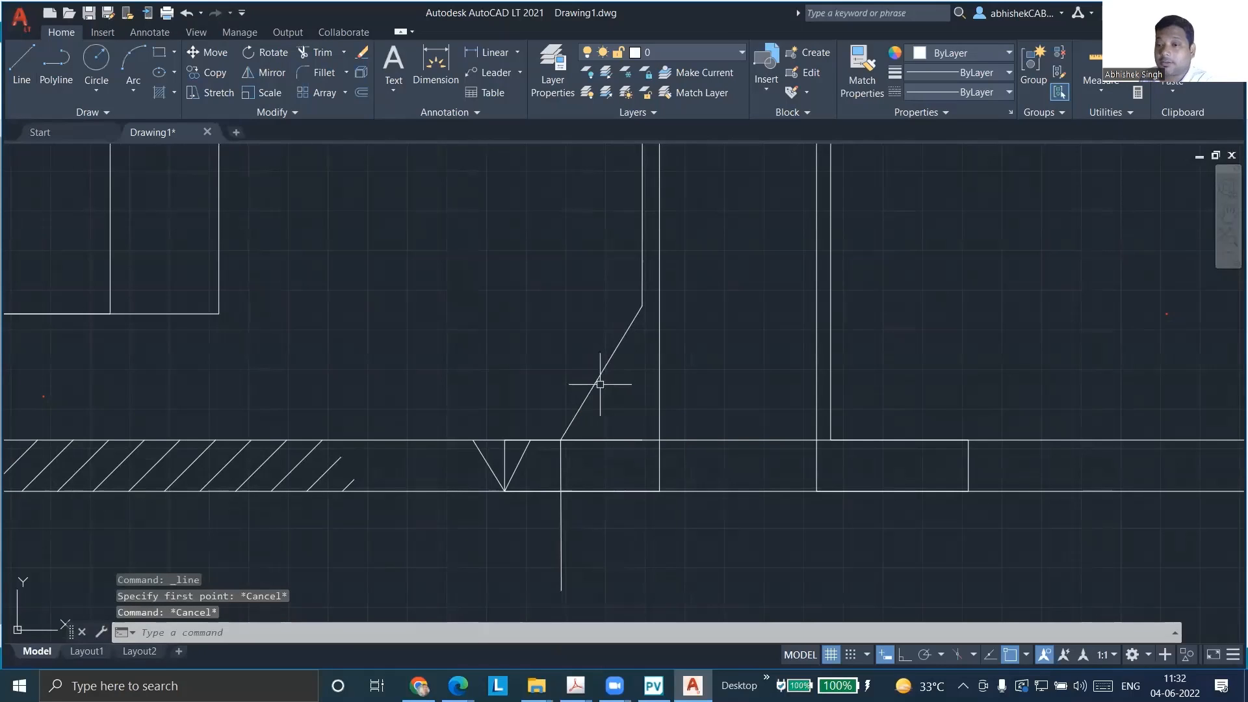
click(600, 384)
key(Delete)
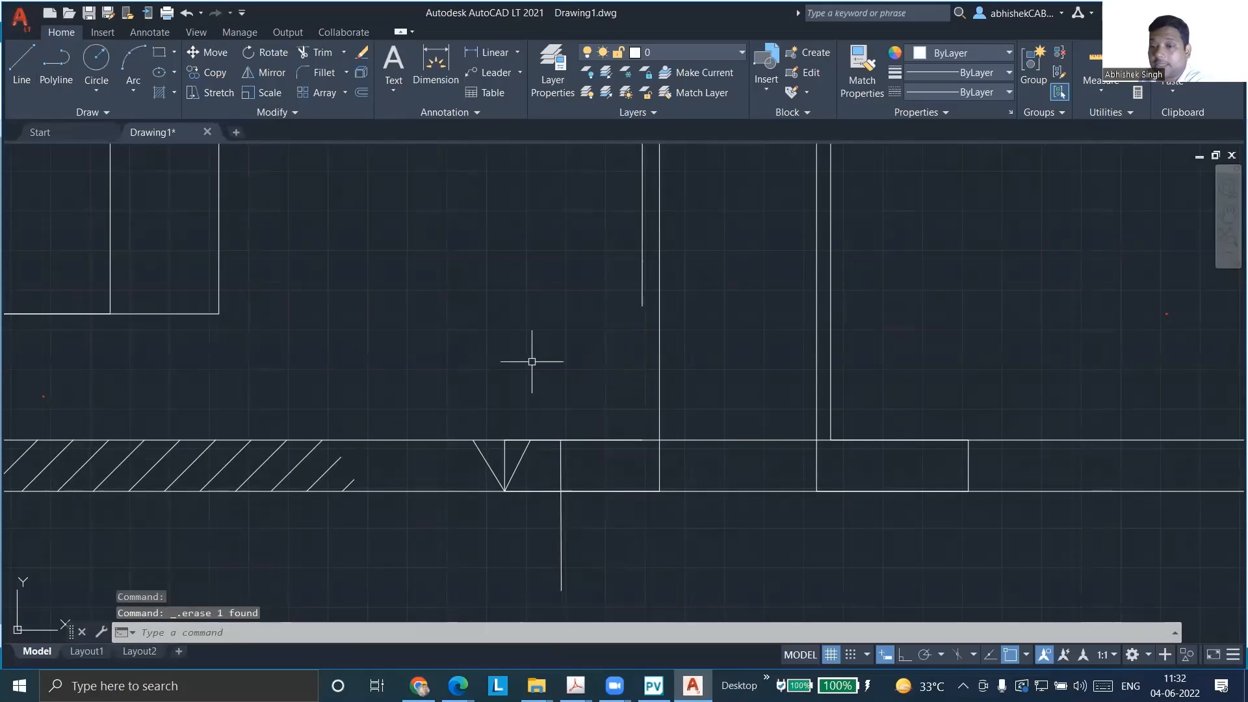
Draw a short vertical hub edge up from the shell's outer surface, then a sloped line to the neck line's lower end
click(22, 65)
click(561, 440)
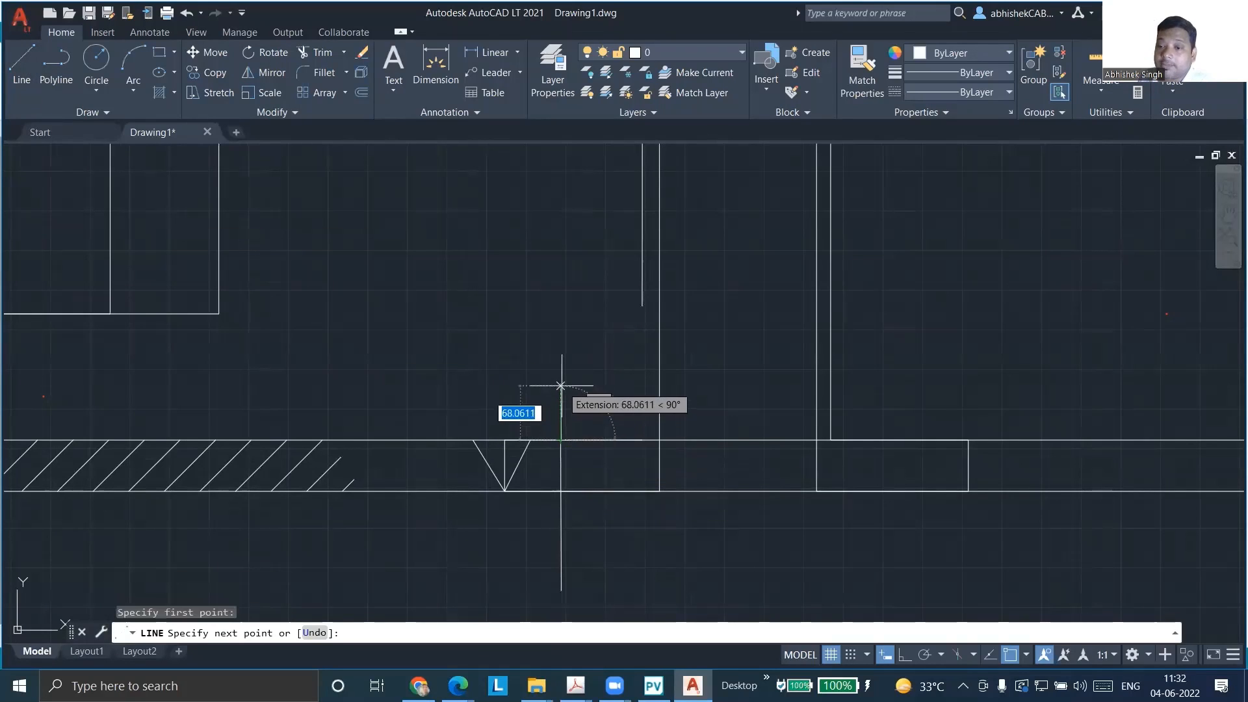
click(561, 393)
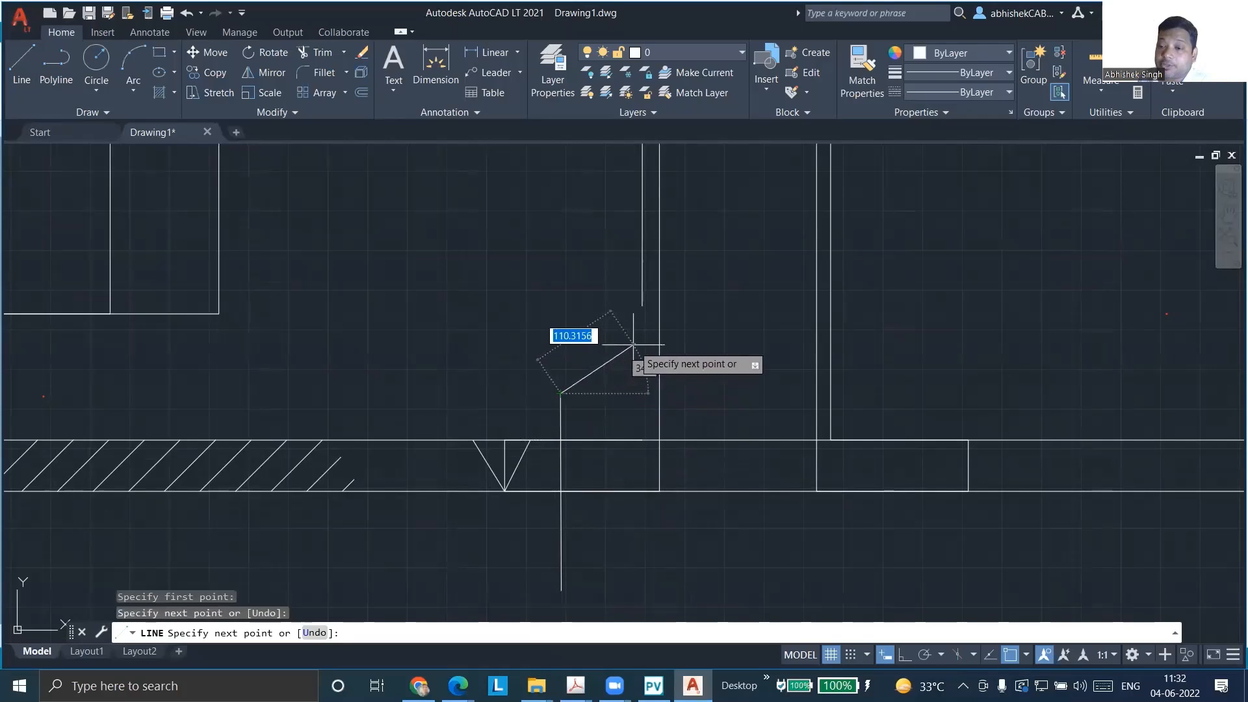
click(642, 306)
key(Escape)
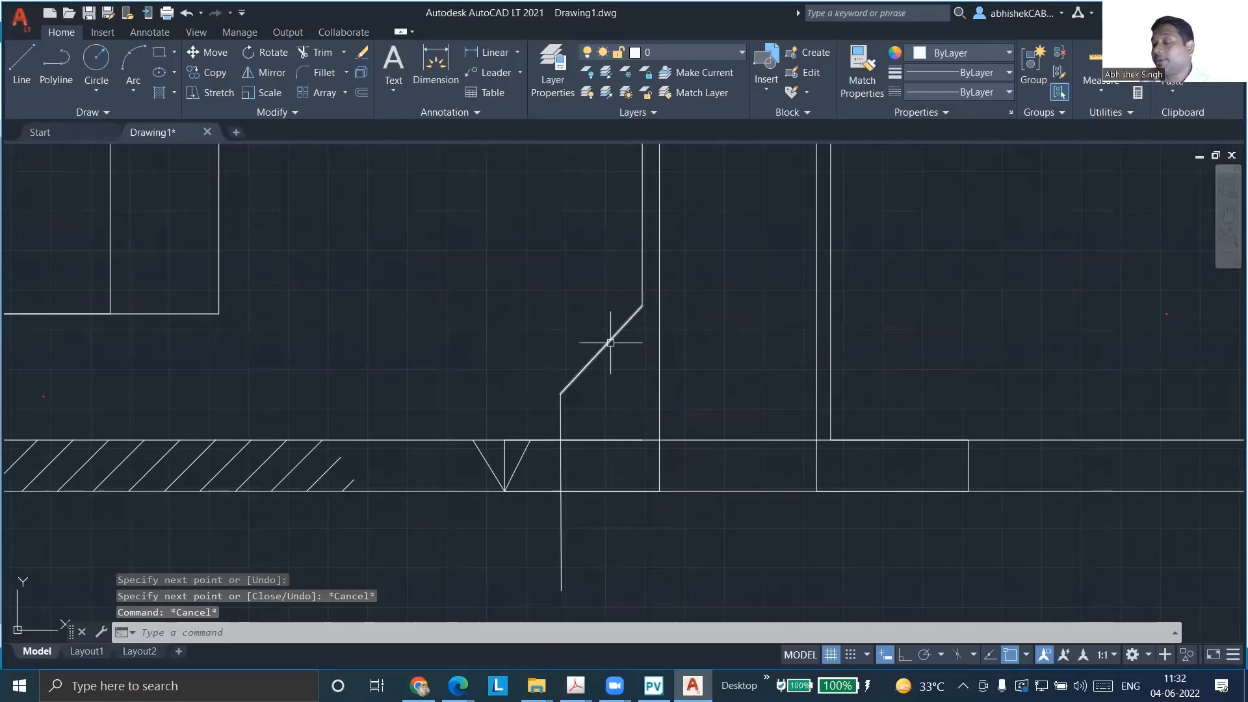
Stretch the hub slope's upper end down and away from the neck line to make the slope shallower and shorter
scroll(569, 412, up, 4)
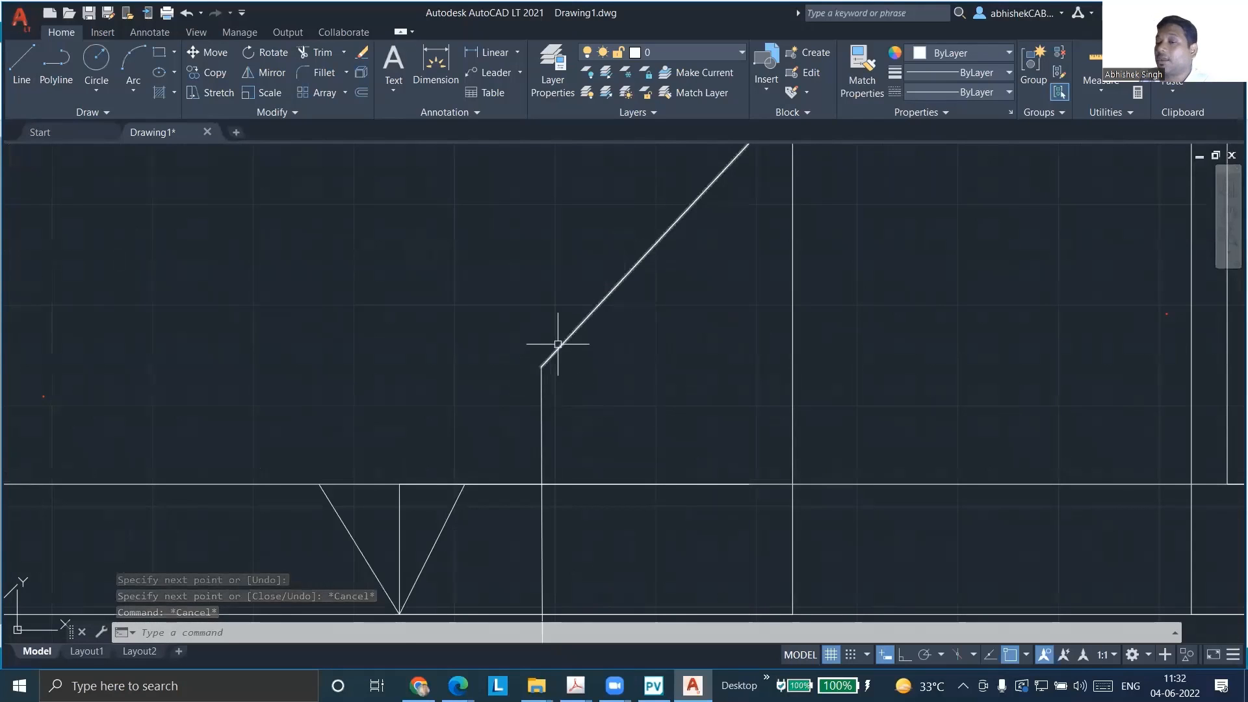
click(558, 343)
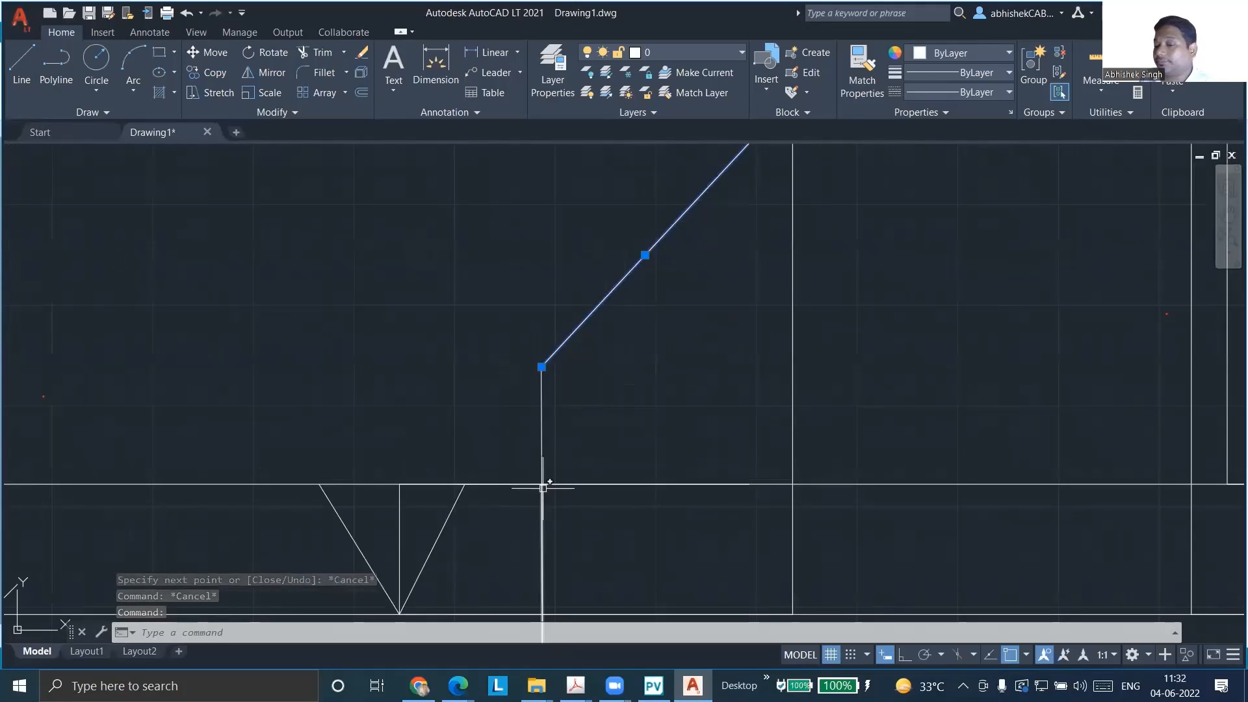
mouse_move(542, 487)
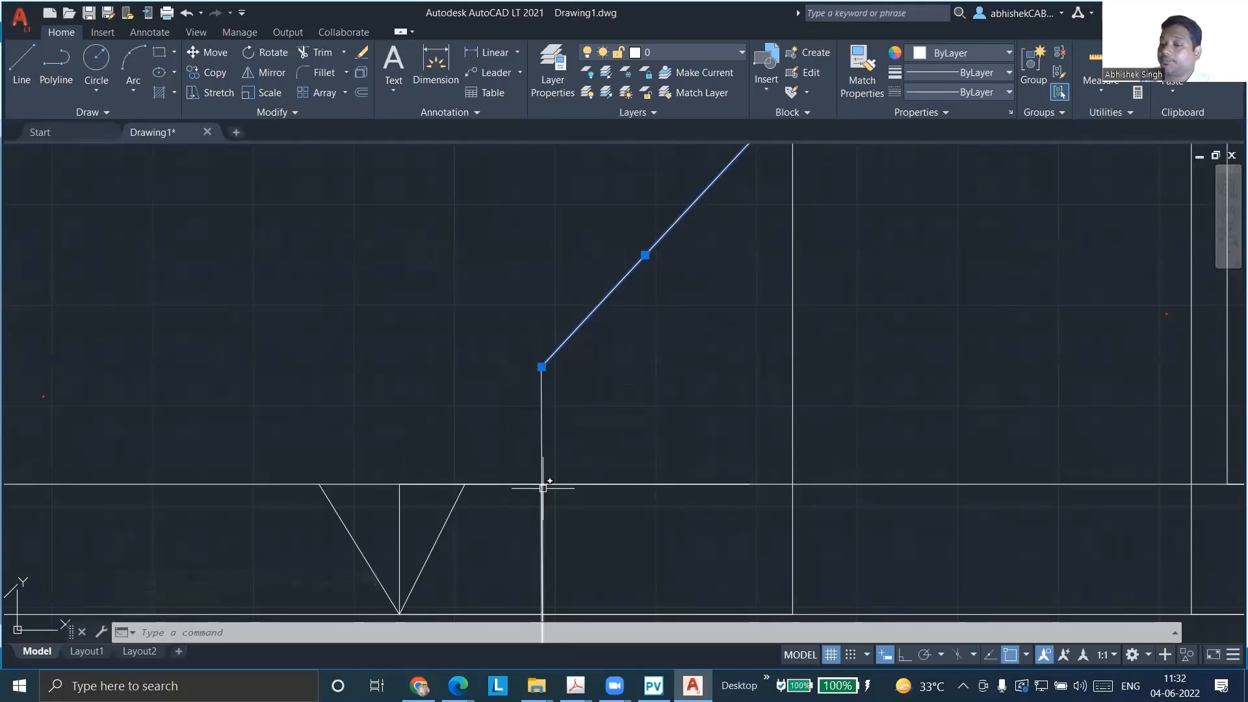
scroll(496, 356, down, 5)
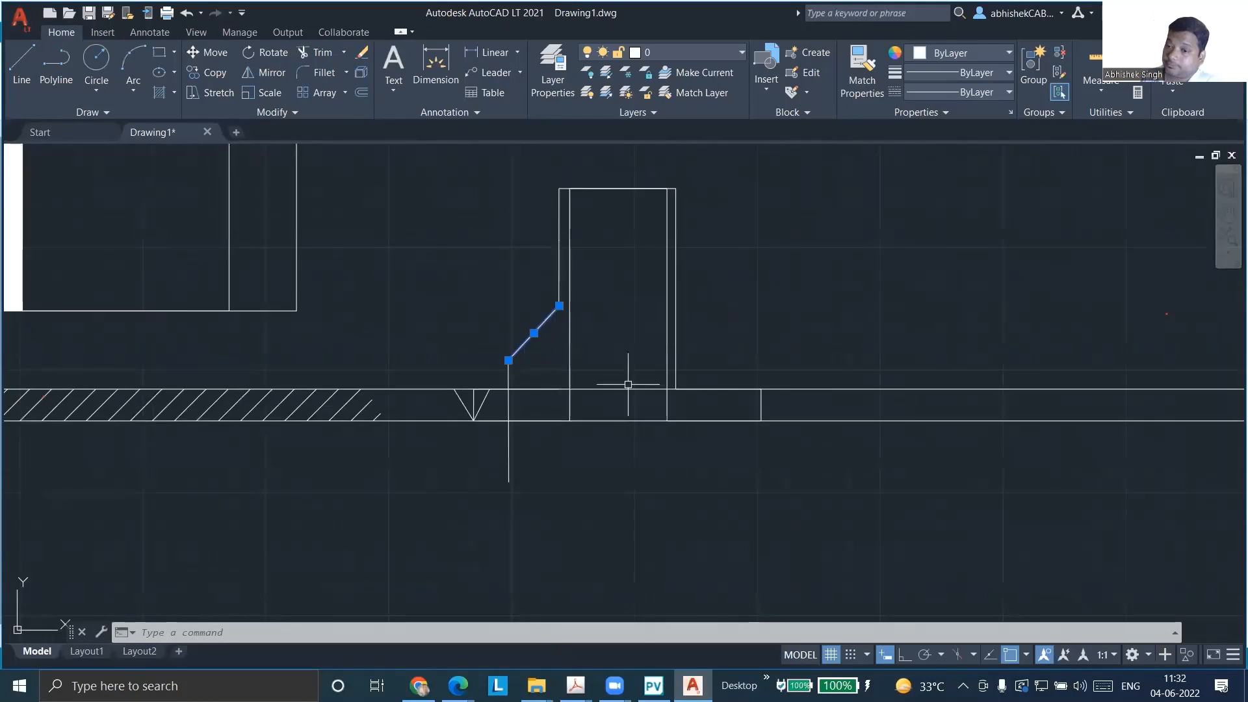
key(Escape)
click(529, 346)
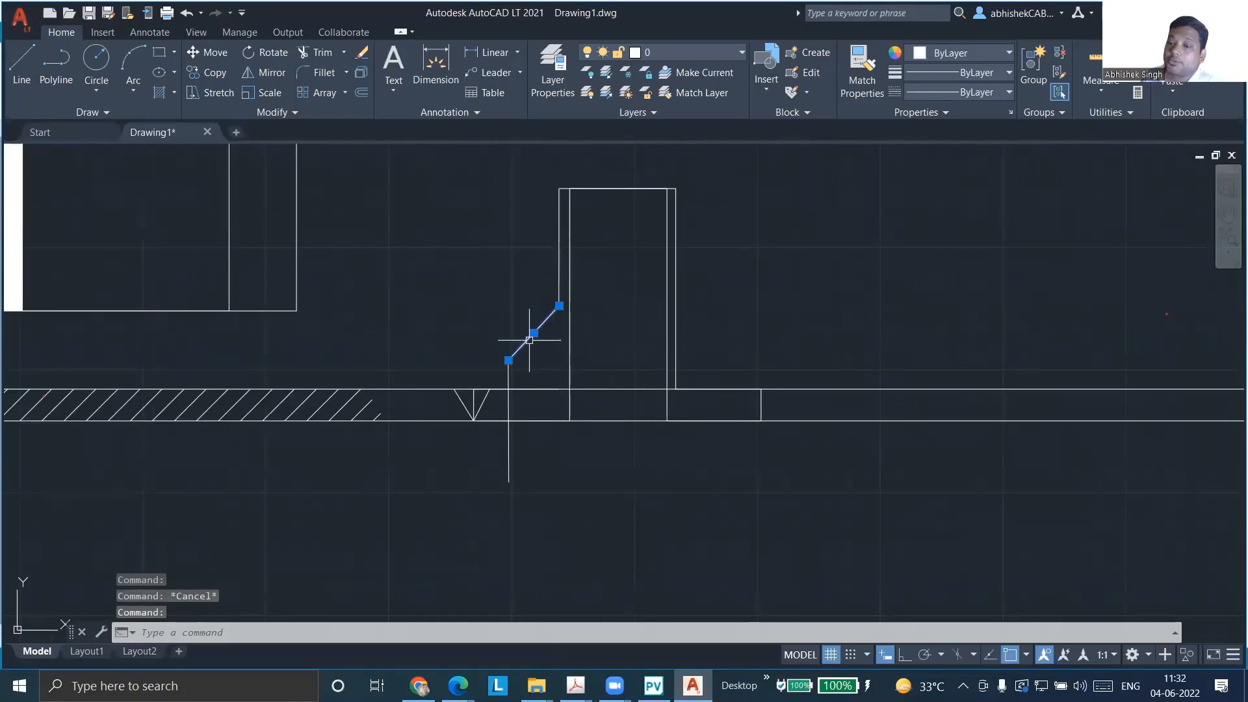
scroll(571, 399, up, 3)
scroll(507, 455, down, 2)
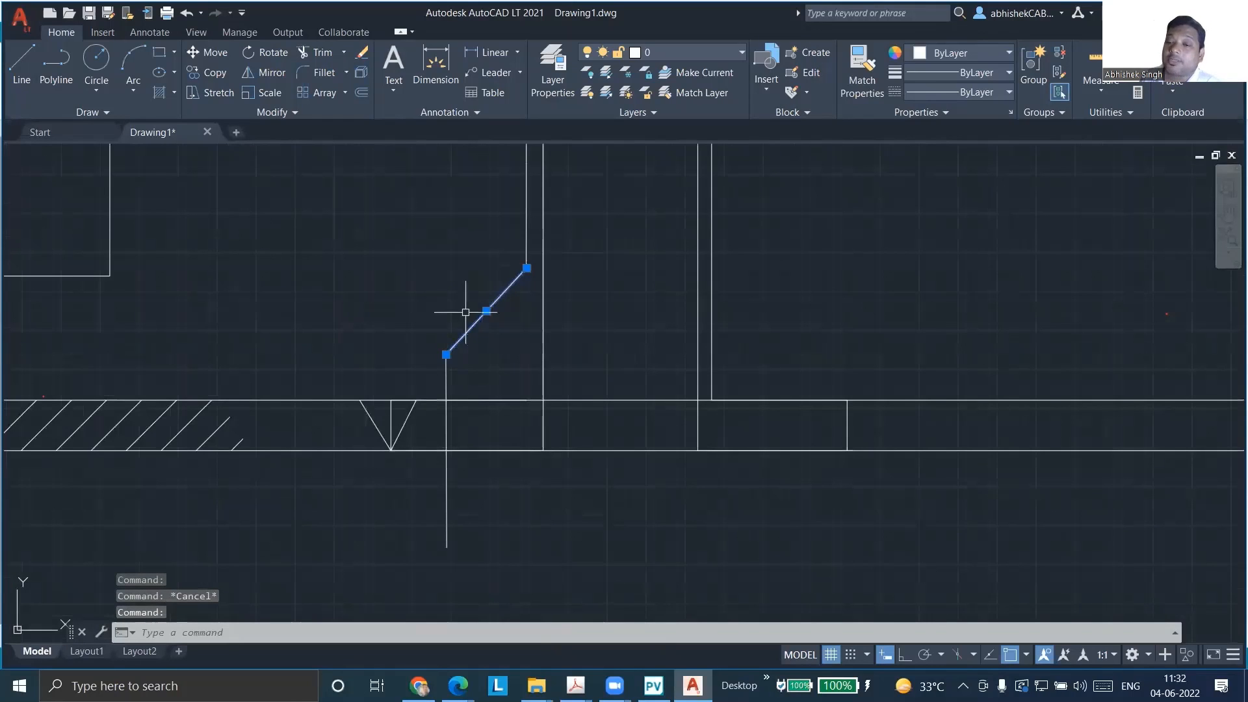
scroll(521, 270, up, 4)
click(534, 283)
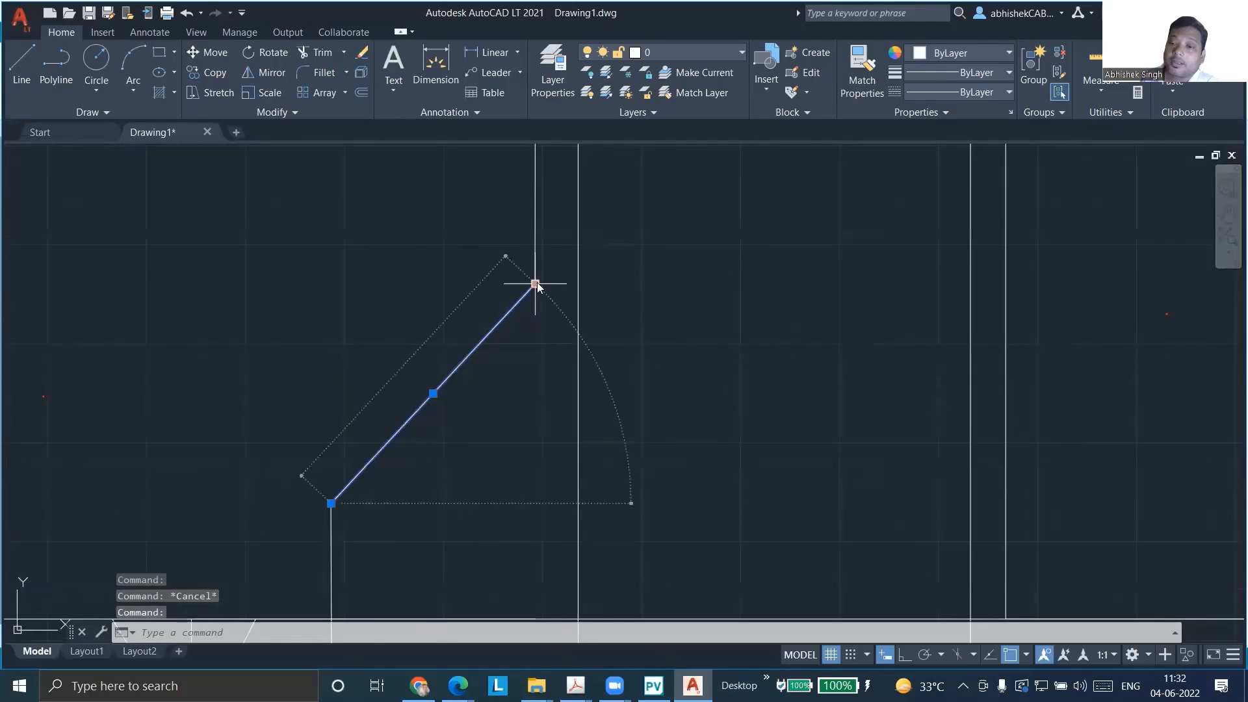
click(482, 406)
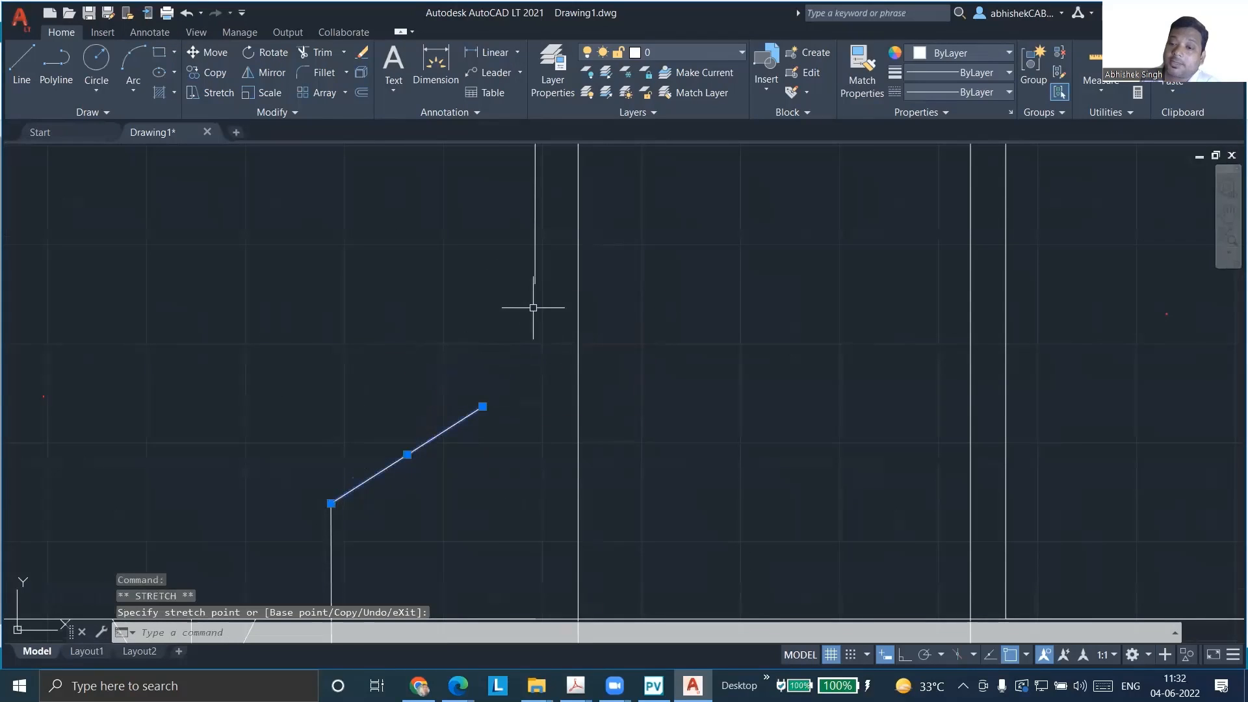
Draw a steeper line joining the shortened hub slope's upper end to the neck line's lower end
click(21, 61)
click(482, 406)
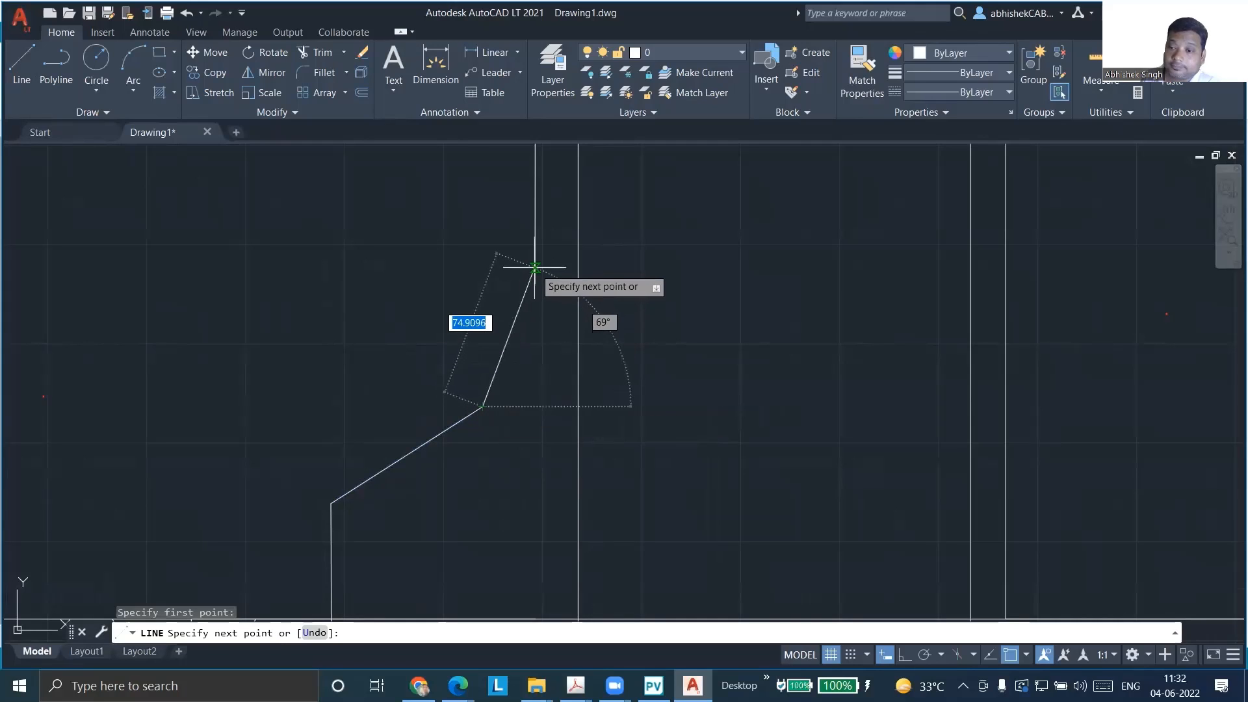
click(534, 283)
key(Escape)
scroll(723, 211, down, 4)
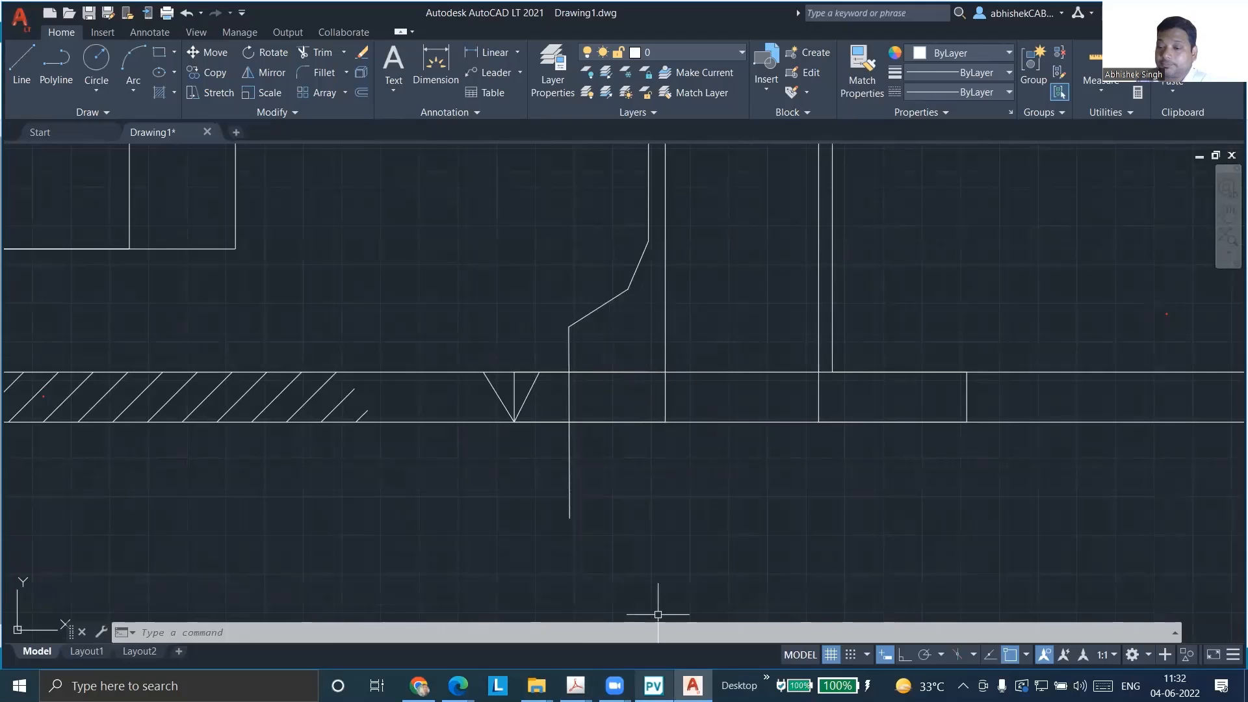
Switch to PV Elite and examine nozzle N1 in side profile on the 3D shell
click(653, 686)
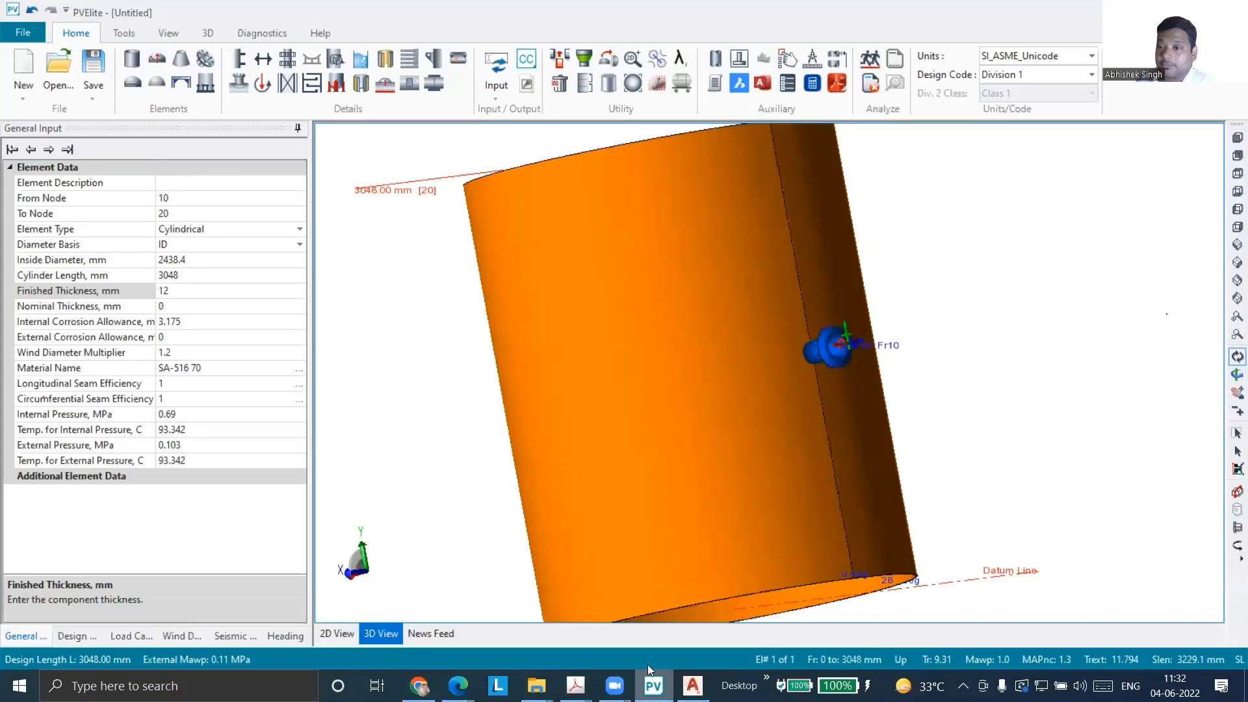
click(1232, 139)
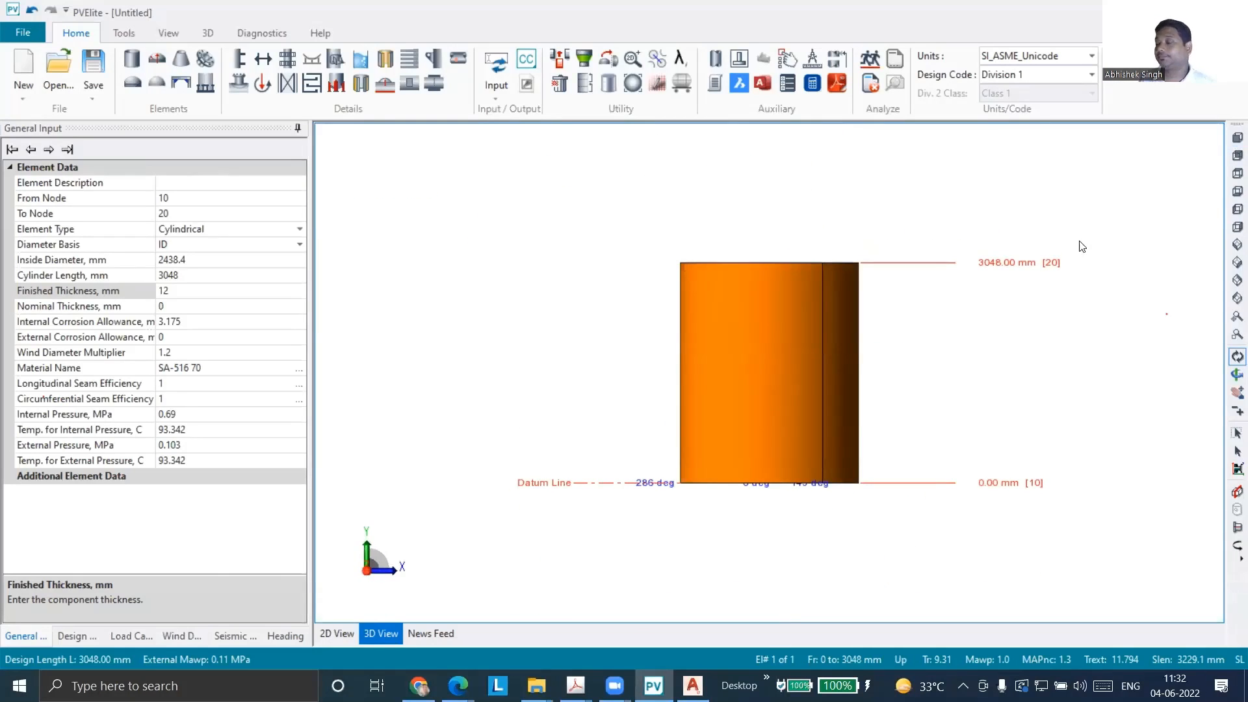
drag(925, 334, 556, 359)
scroll(834, 353, up, 5)
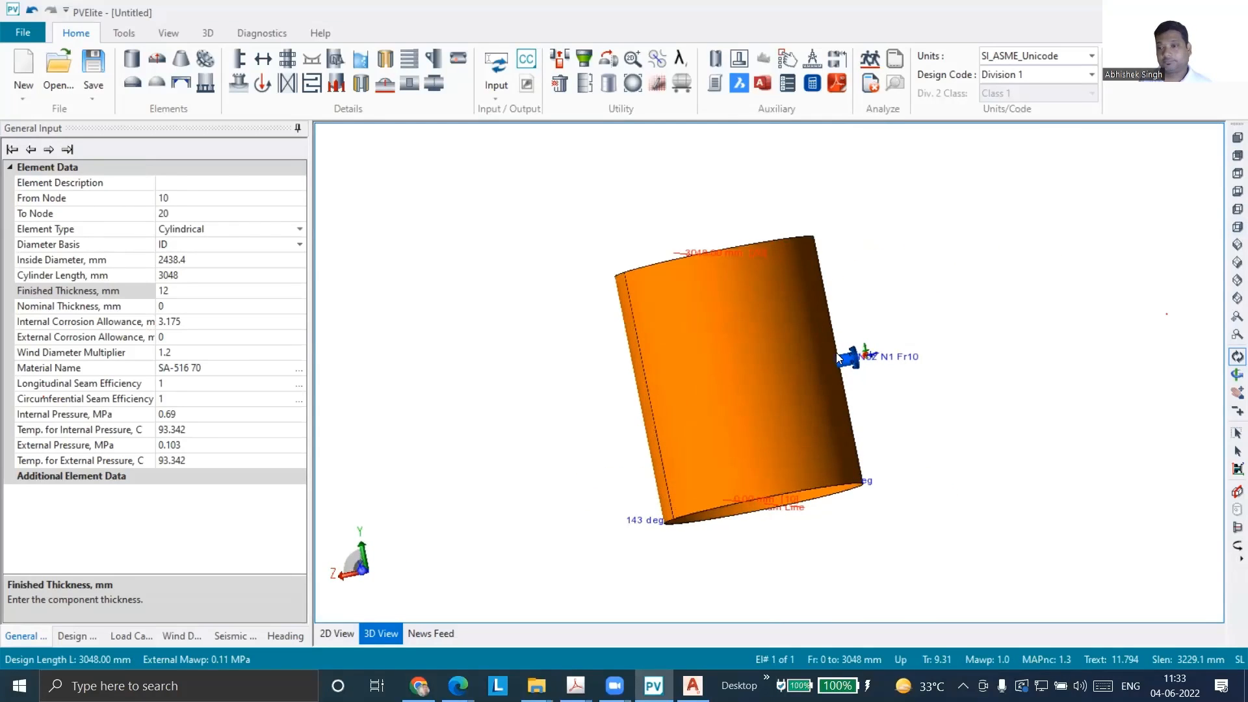
scroll(849, 363, up, 2)
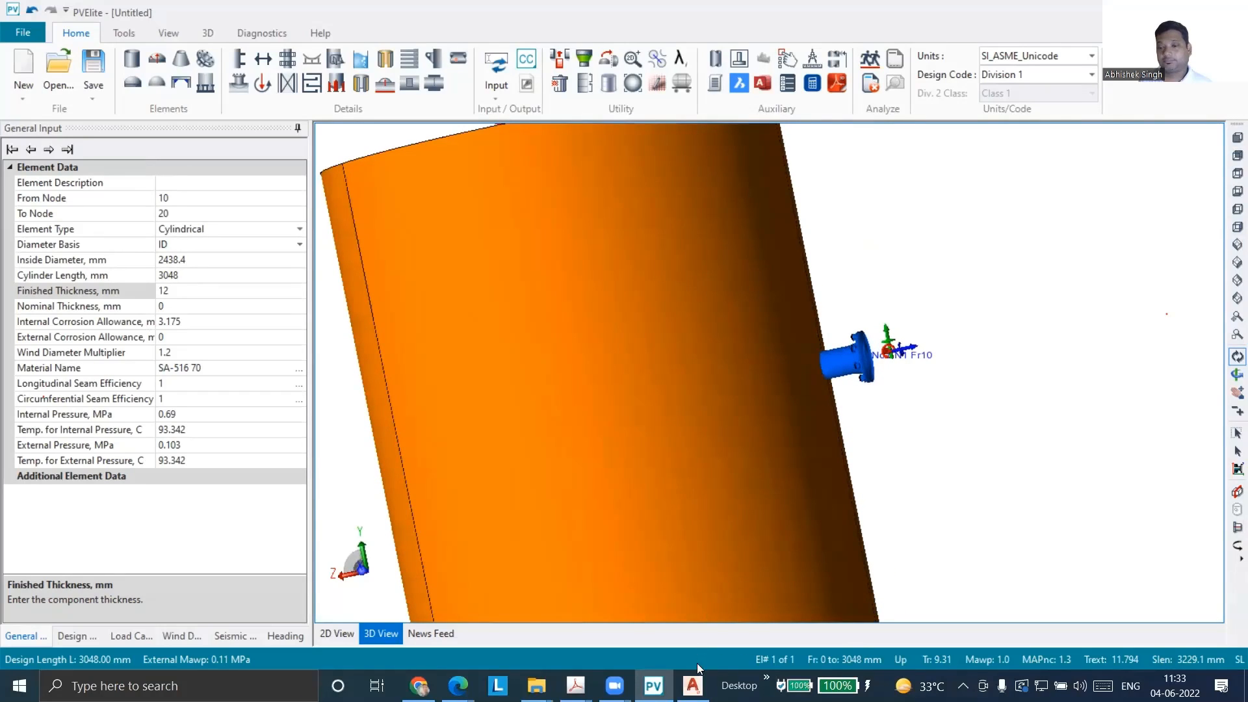
Return to AutoCAD and draw a roughly horizontal line about 781 units long across the hub slope and both neck walls
click(693, 684)
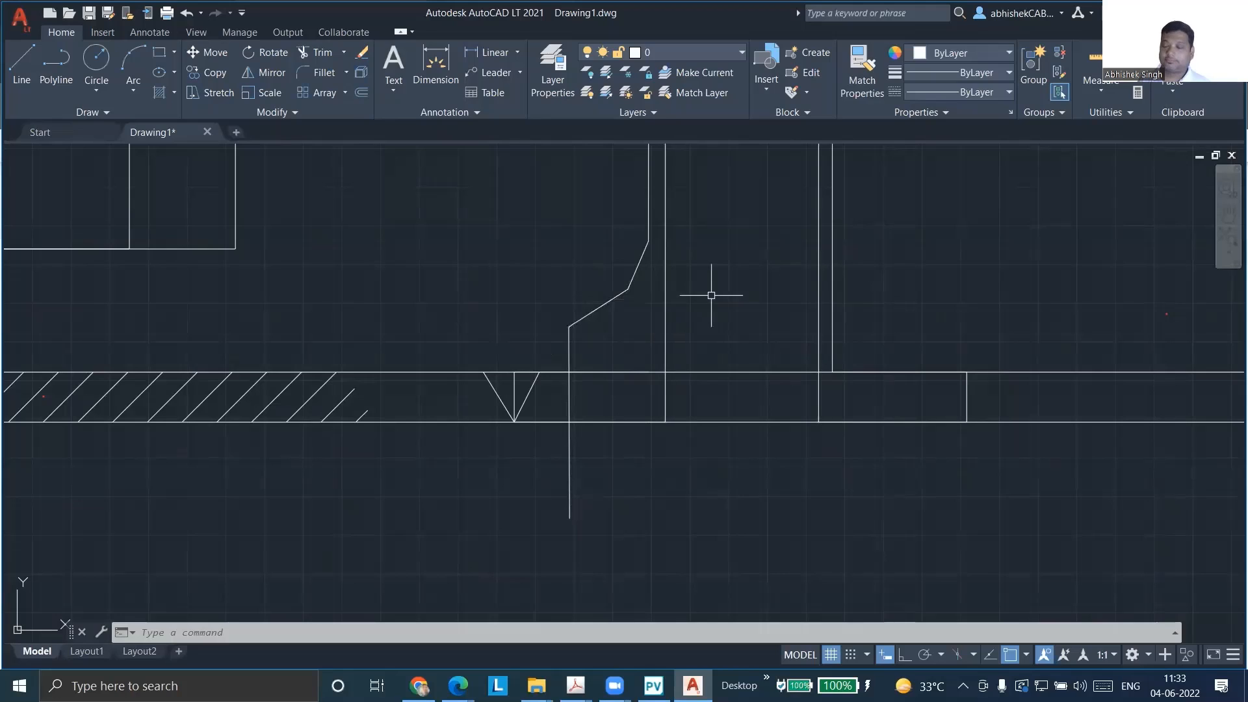
click(13, 67)
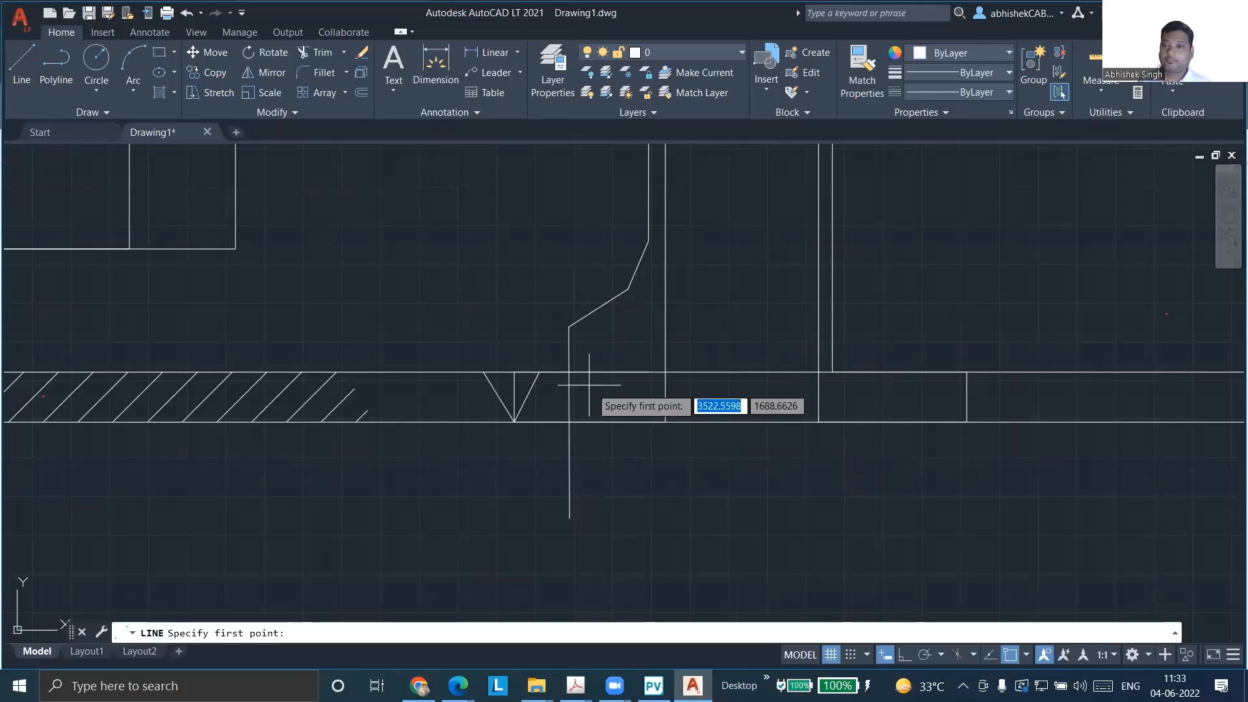
click(475, 307)
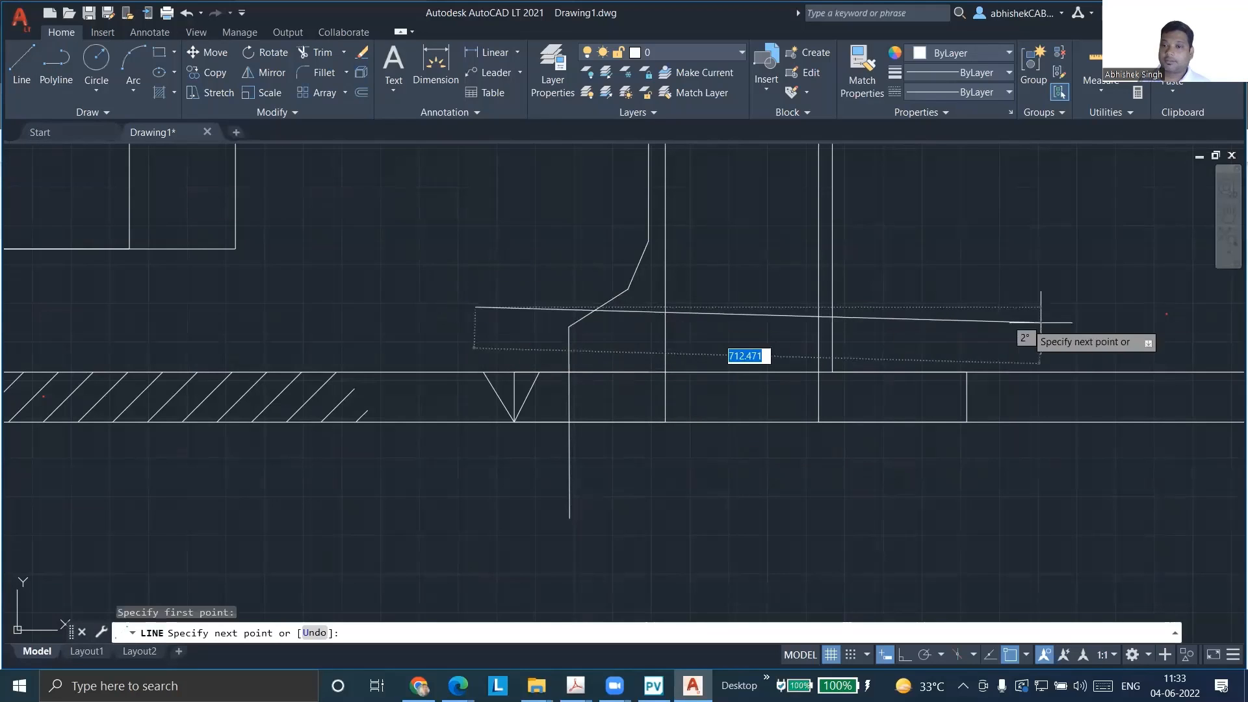
click(1078, 305)
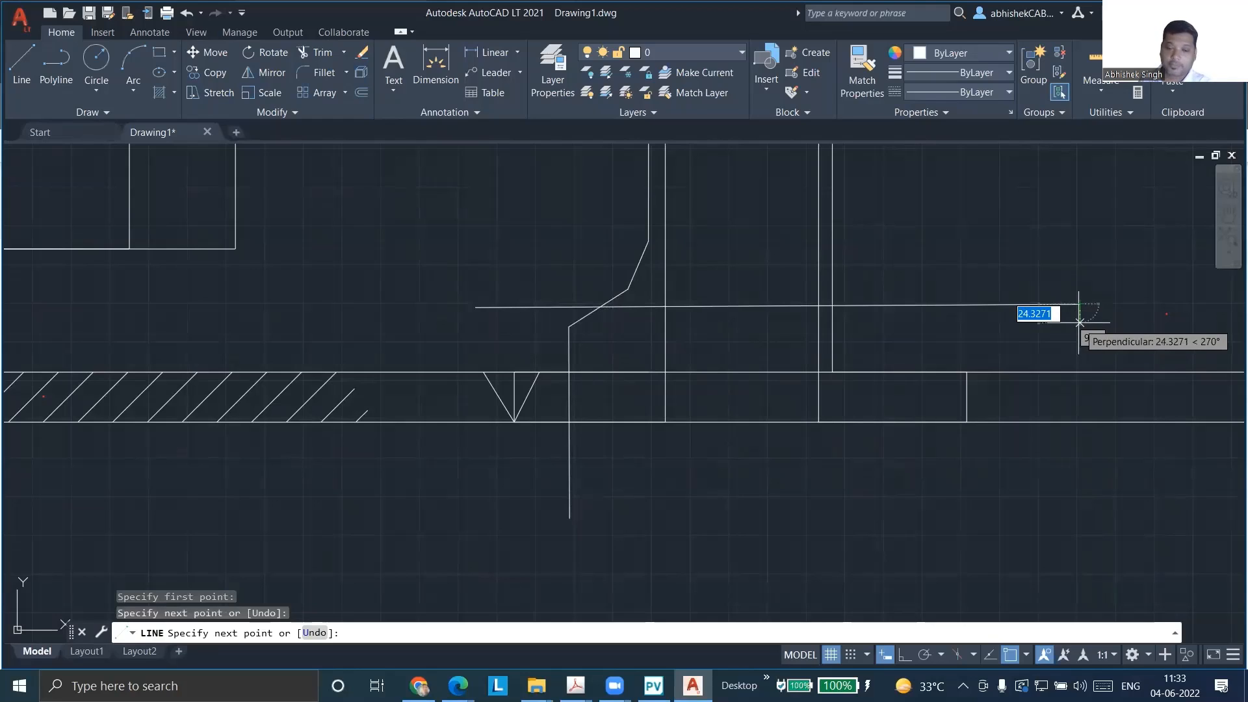
key(Escape)
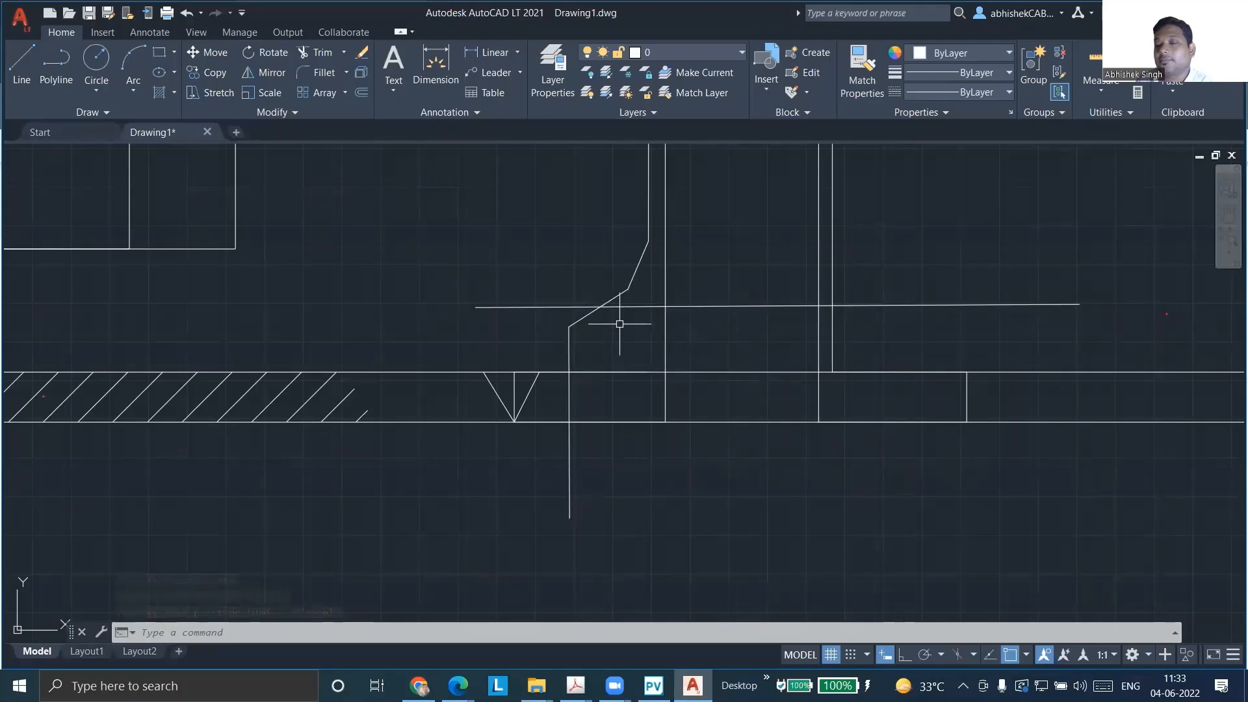
scroll(621, 321, up, 4)
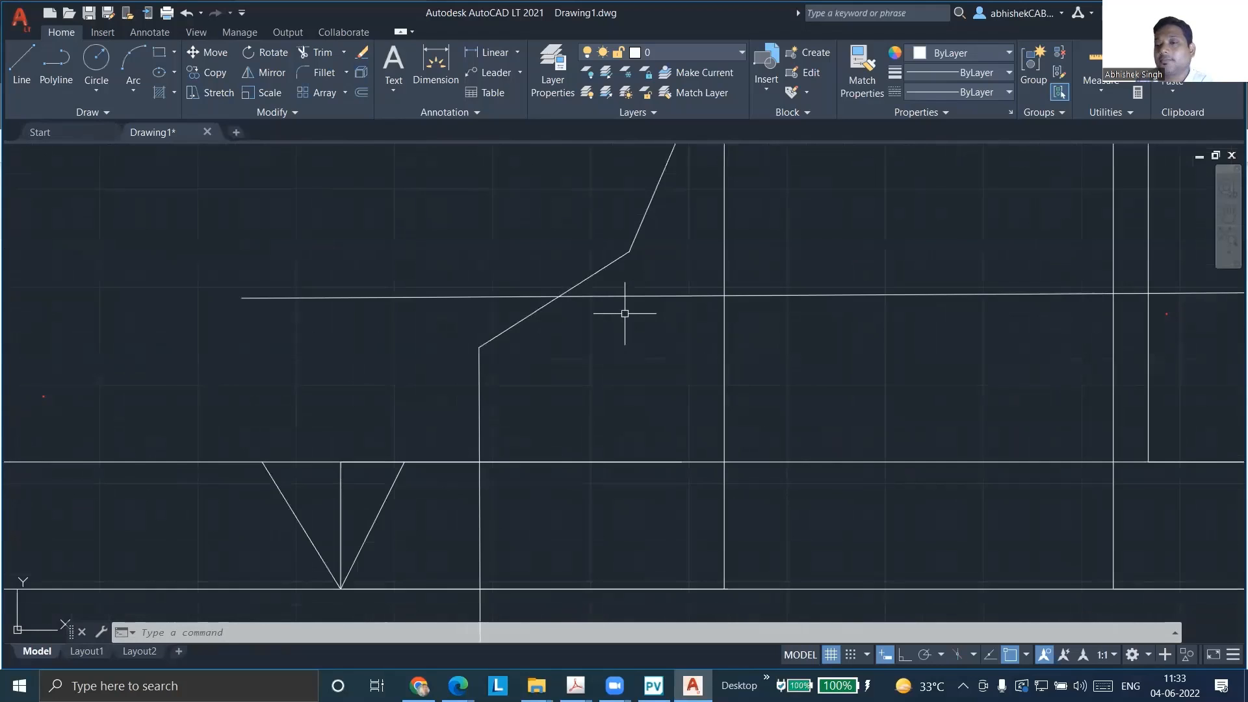
scroll(377, 357, up, 4)
scroll(370, 357, down, 4)
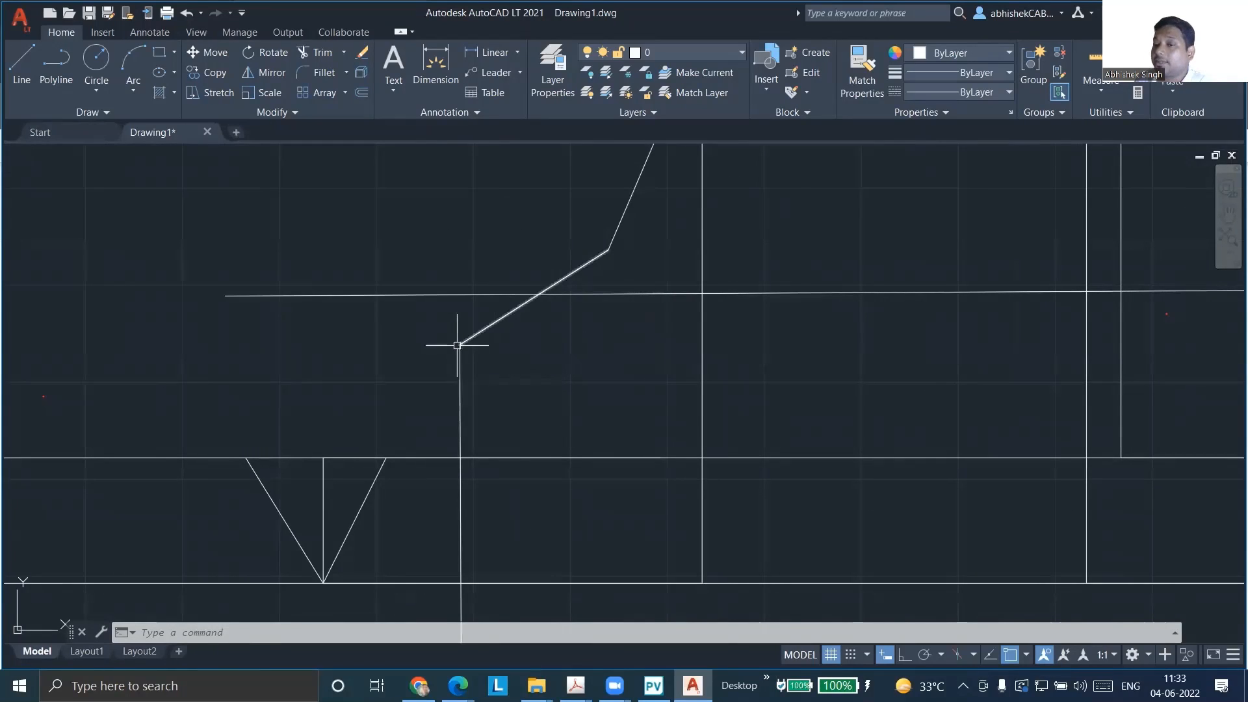
click(22, 65)
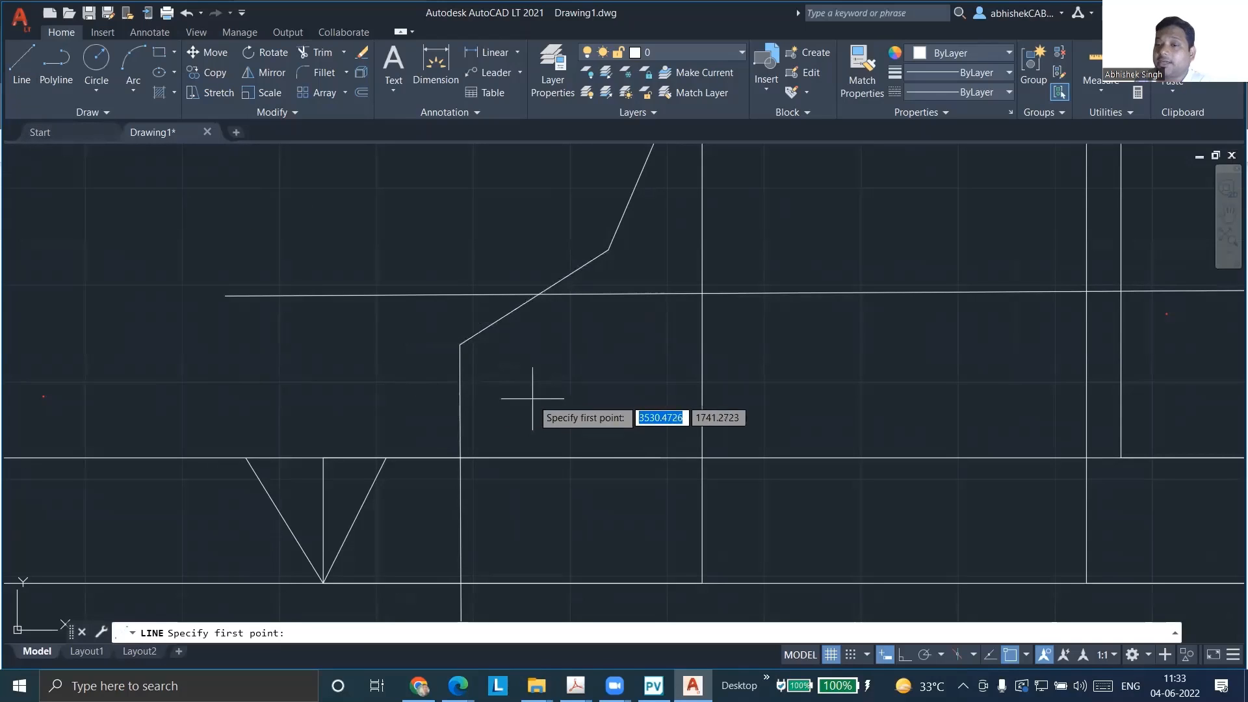
click(459, 345)
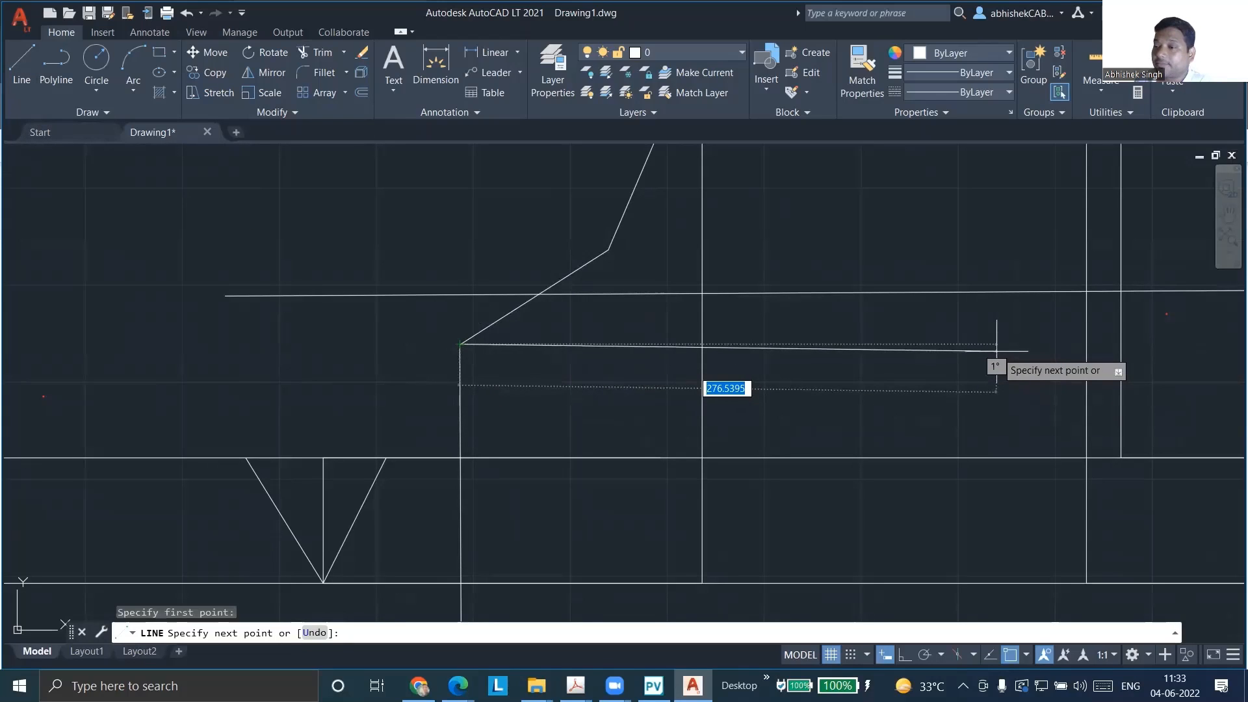
key(Escape)
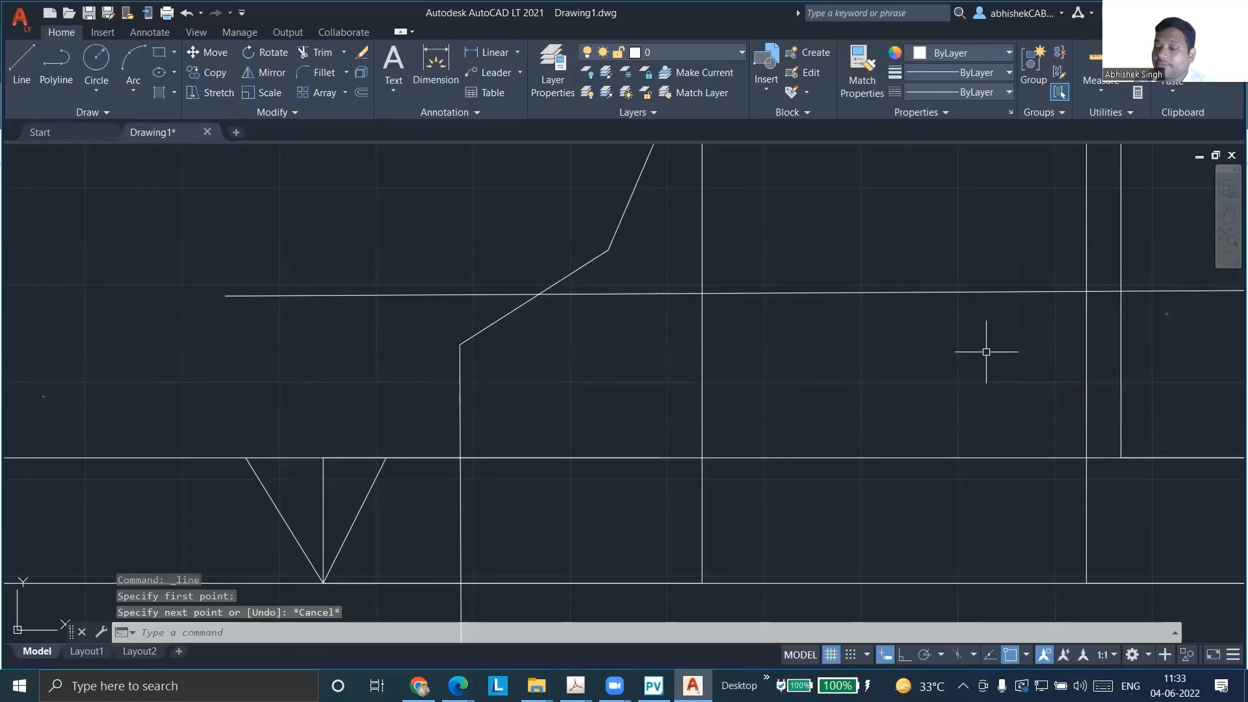
Move the long, roughly horizontal line up so that it crosses both neck walls above the hub slopes
click(752, 293)
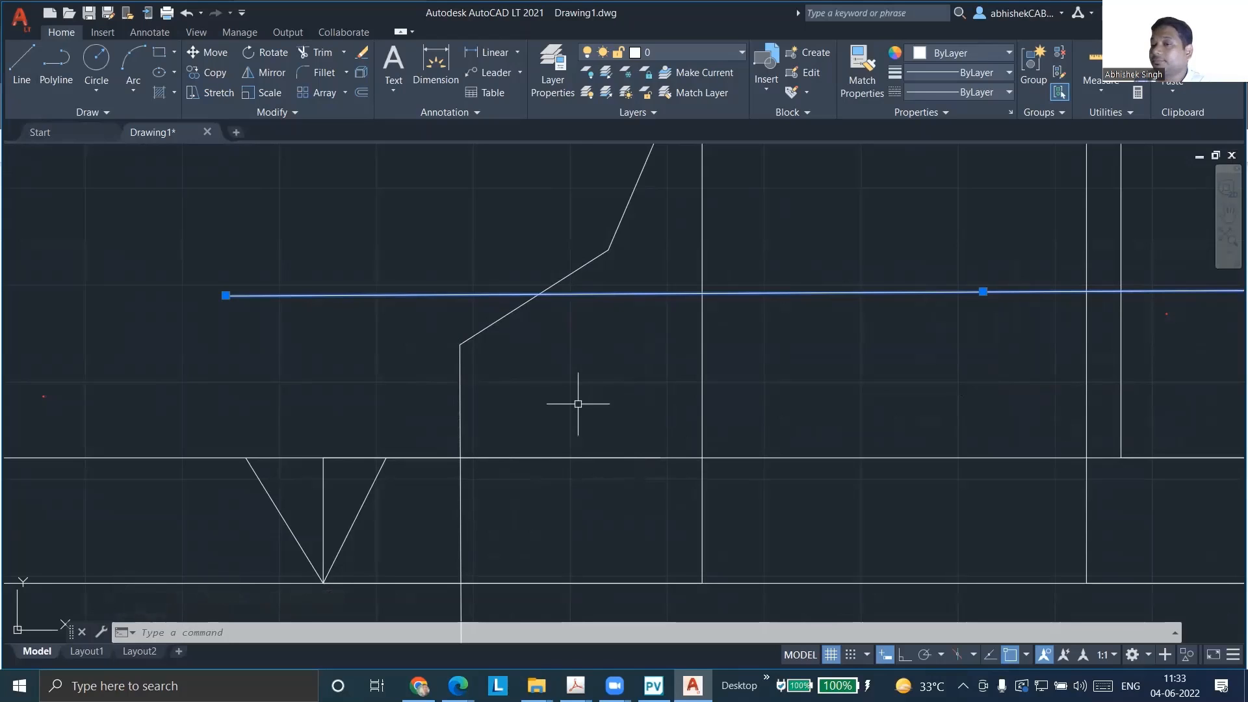
key(Escape)
click(980, 291)
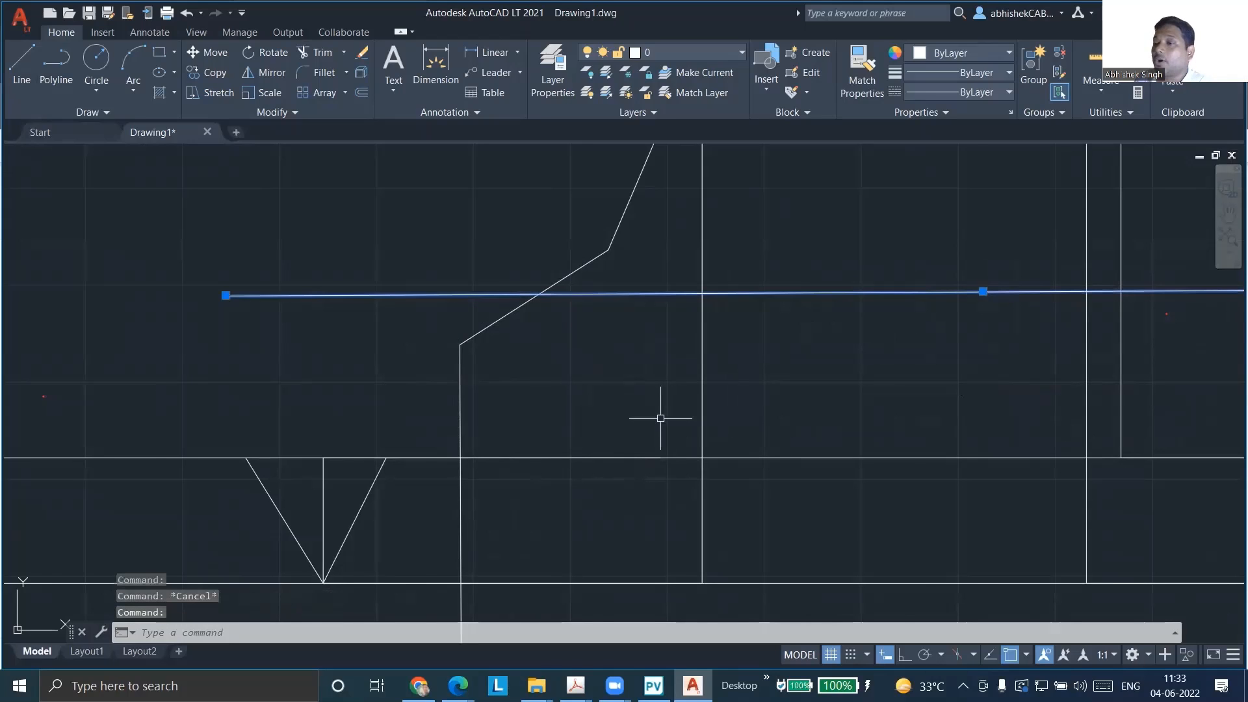
scroll(660, 418, down, 2)
scroll(668, 407, down, 1)
click(789, 364)
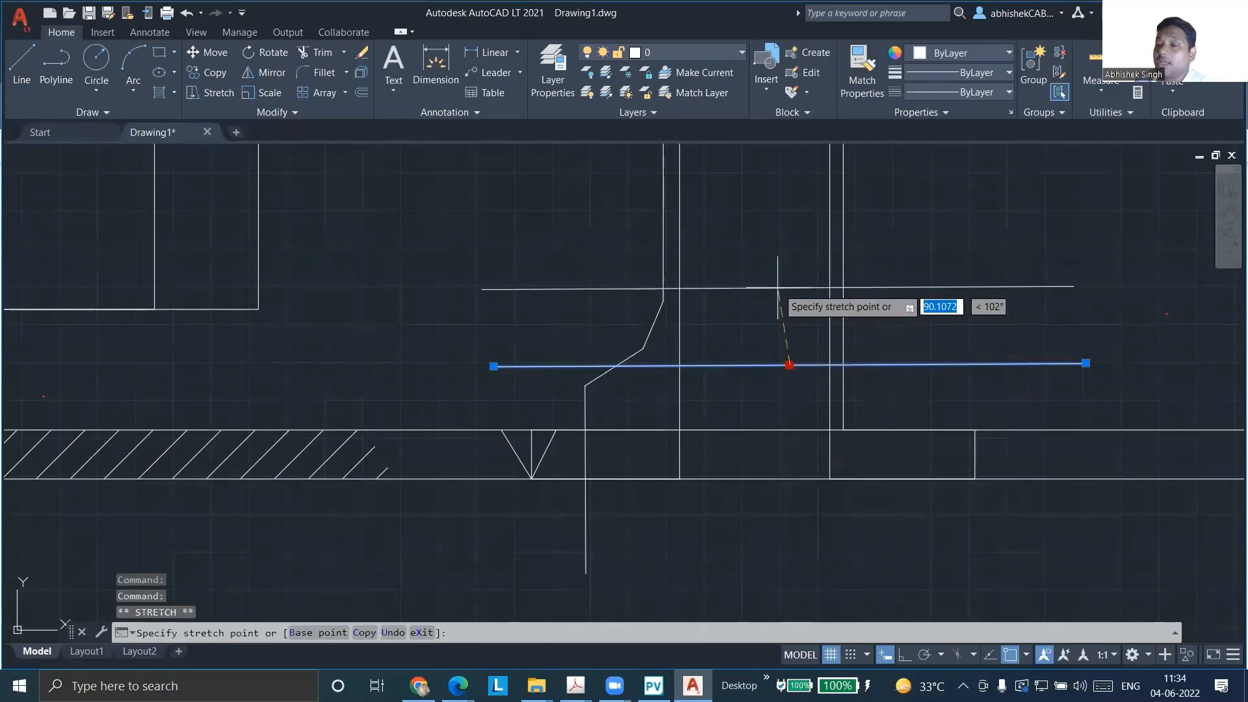
click(776, 250)
key(Escape)
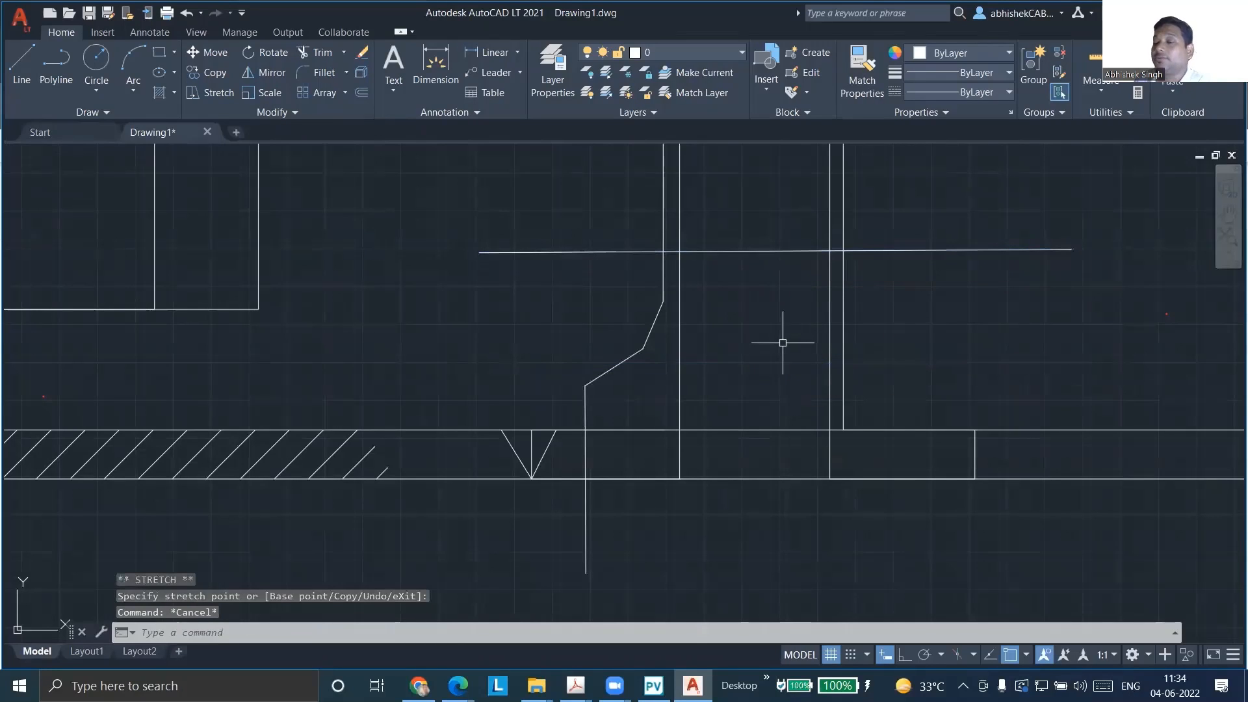
click(760, 256)
click(759, 247)
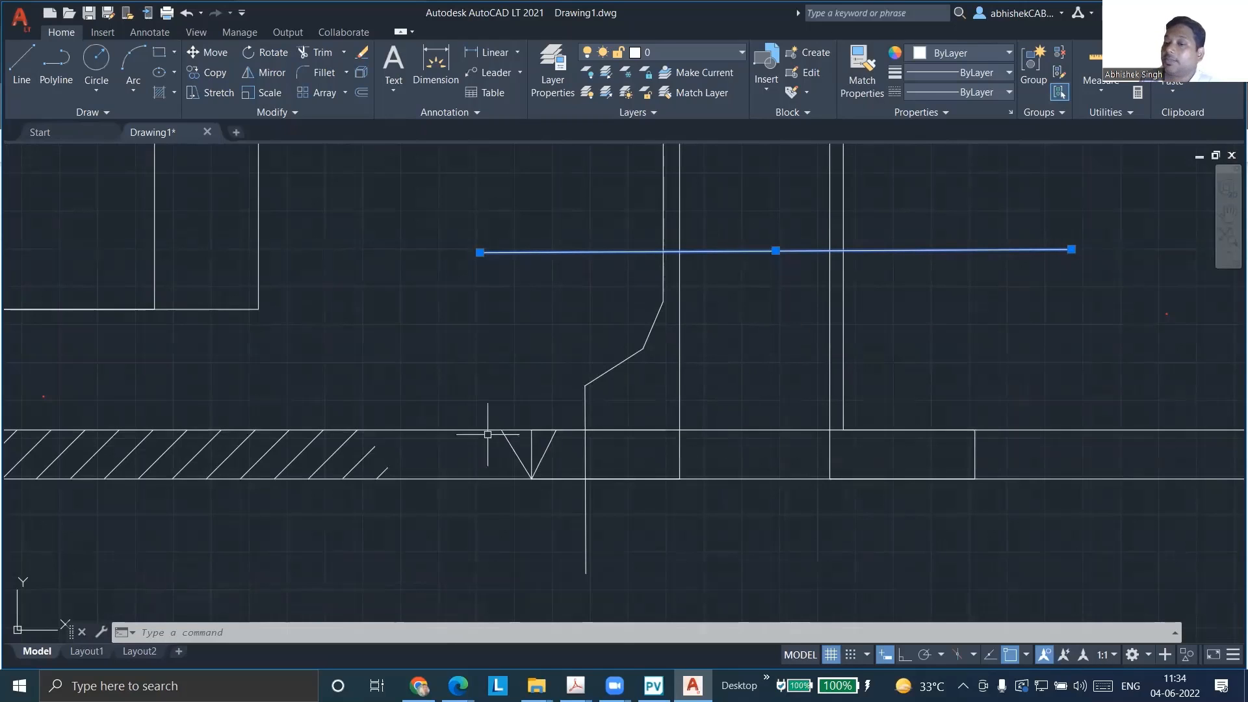
Draw a nearly vertical line just outside the hub, from below the shell wall to above the horizontal limit line
click(21, 65)
click(546, 570)
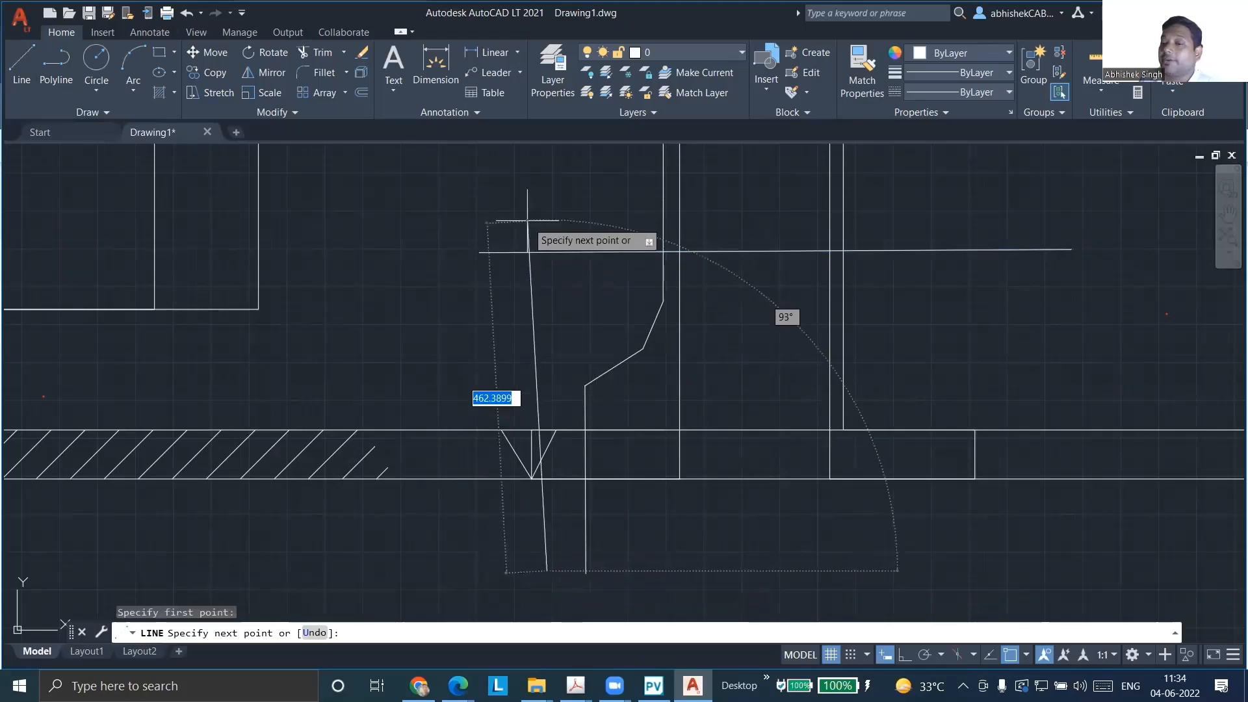
click(540, 193)
key(Escape)
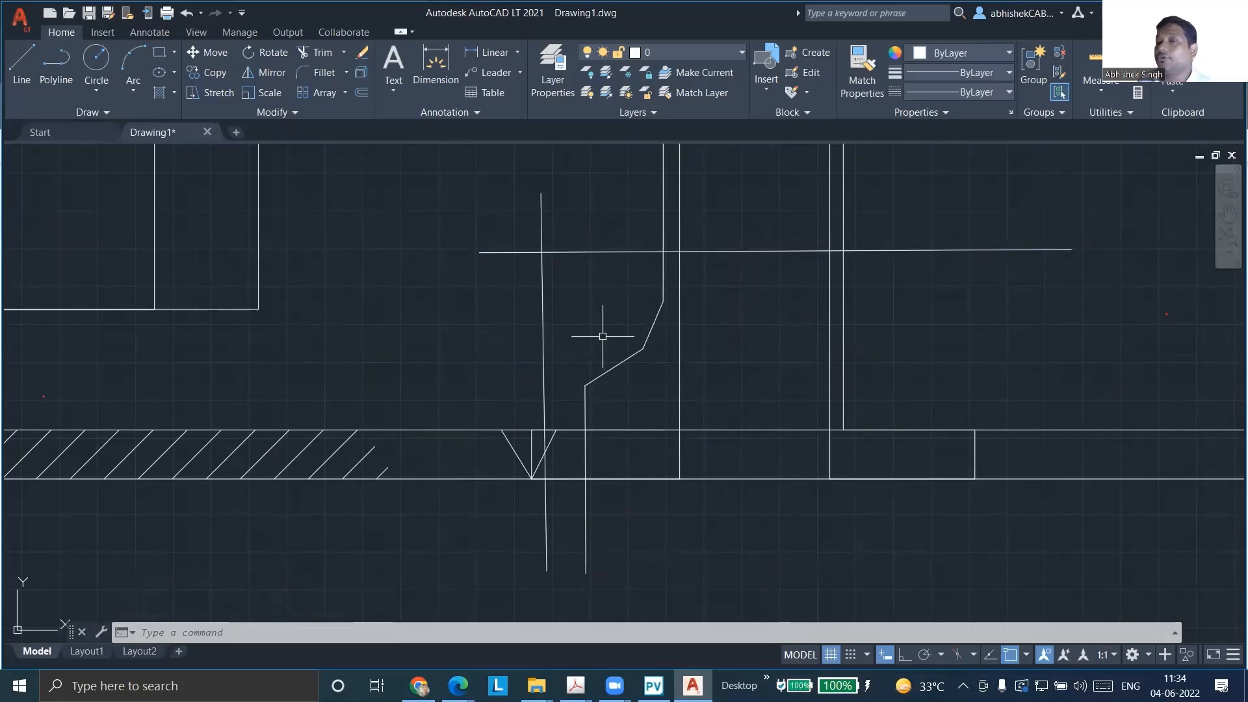
key(Escape)
key(Escape)
key(Escape)
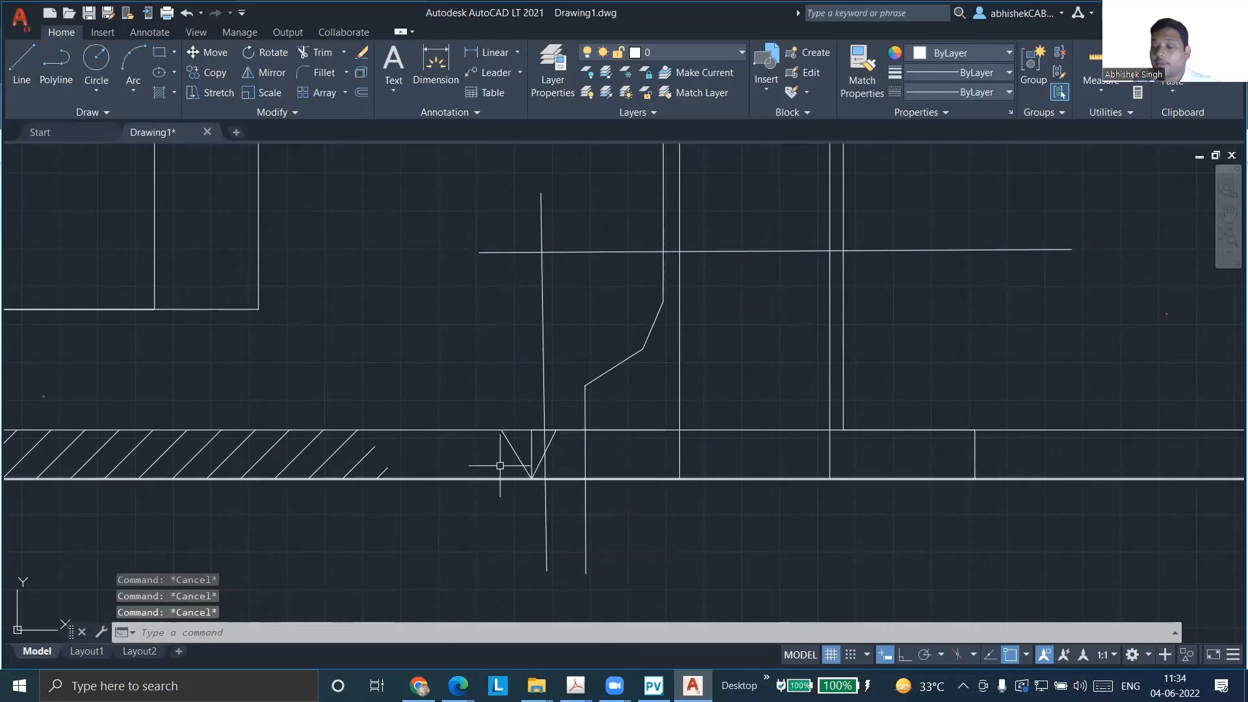
Examine the nozzle's hub profile and its limit lines against the whole shell and the separate filled hub section
scroll(507, 442, down, 5)
scroll(453, 507, up, 2)
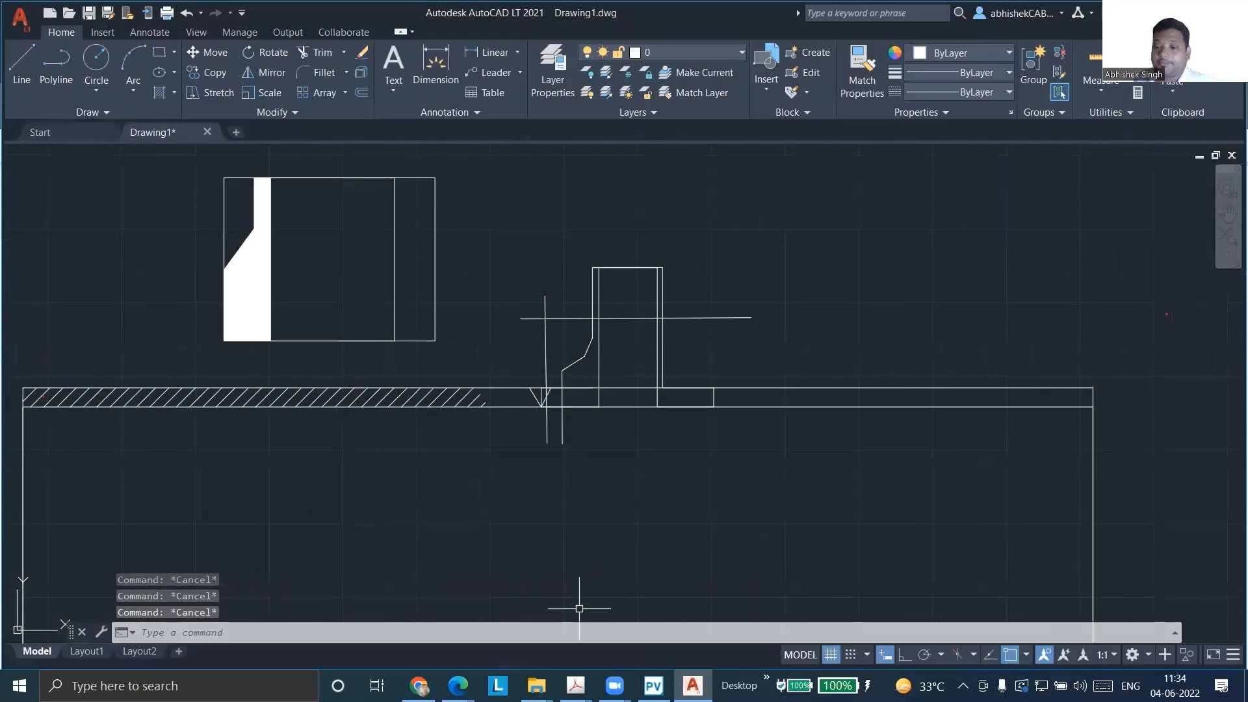
mouse_move(458, 685)
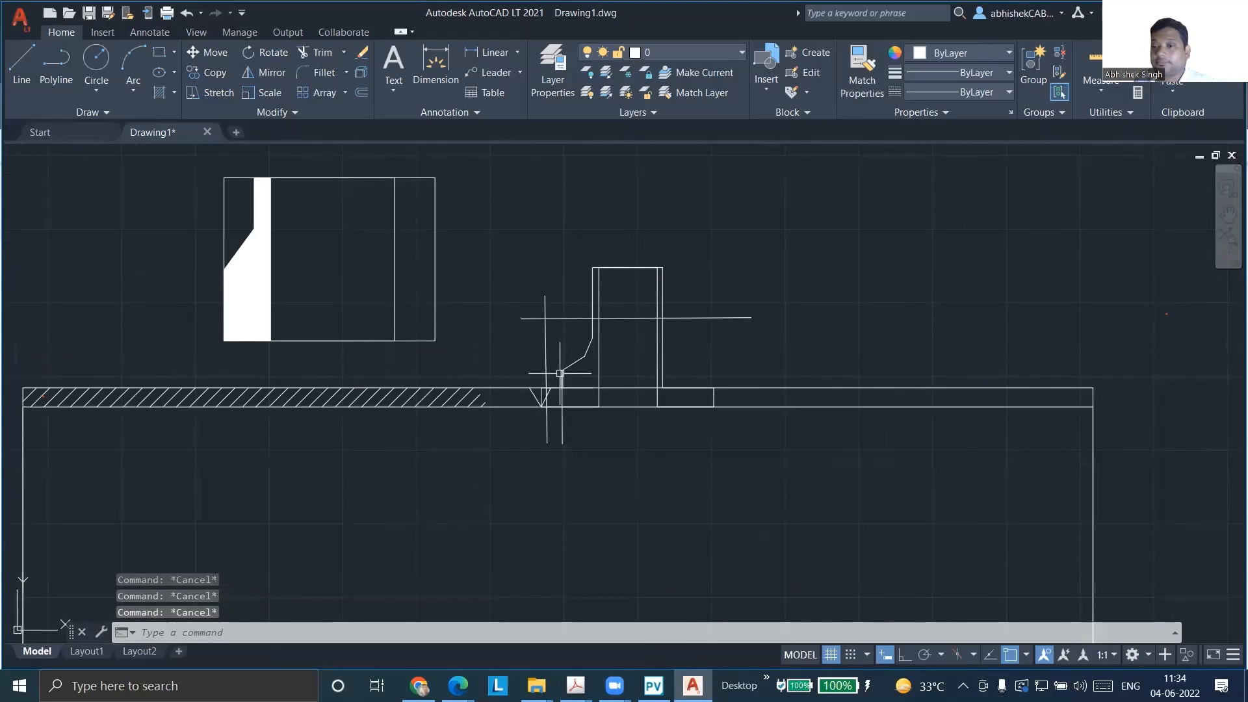
scroll(607, 357, up, 4)
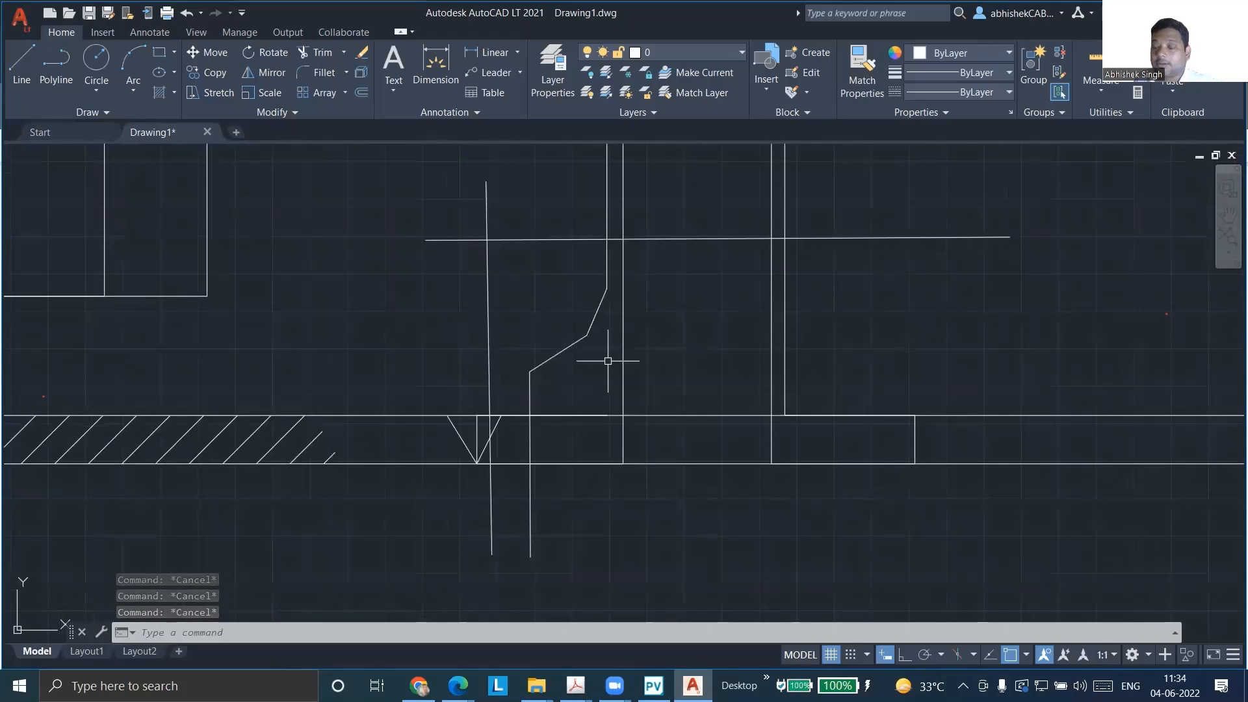
scroll(604, 380, down, 5)
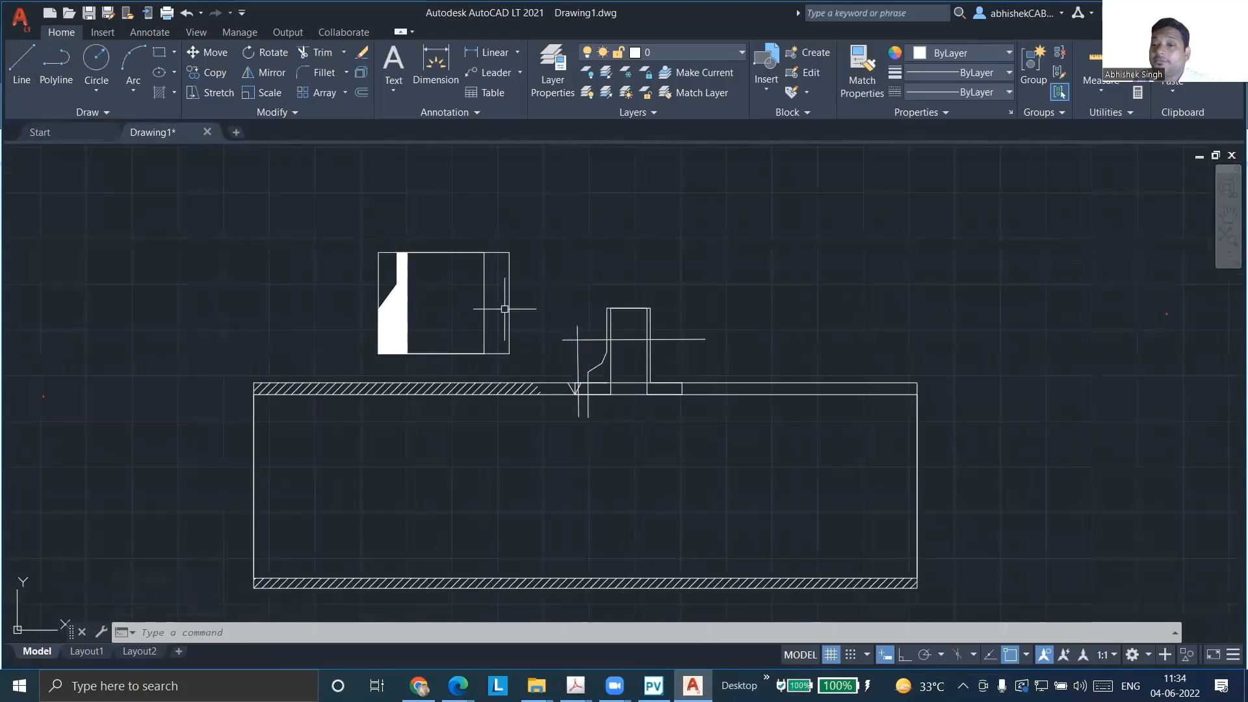
scroll(588, 332, up, 4)
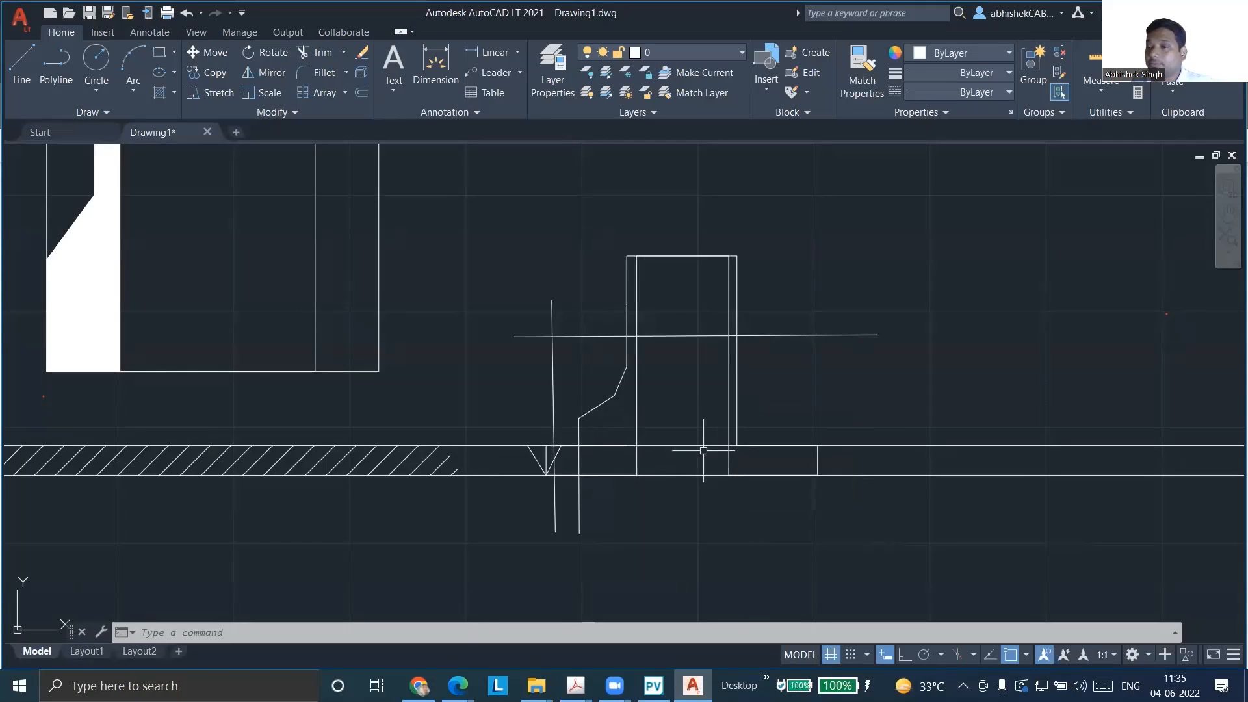
scroll(845, 389, down, 4)
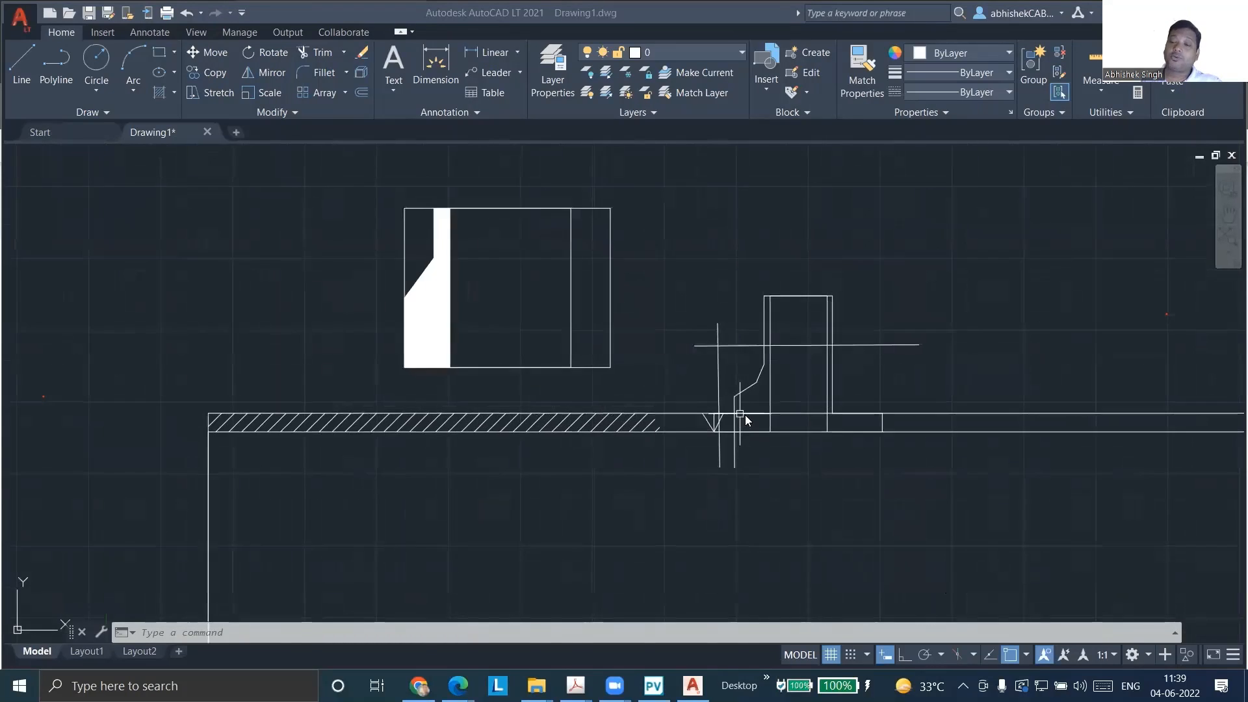
scroll(741, 416, up, 8)
scroll(708, 416, down, 4)
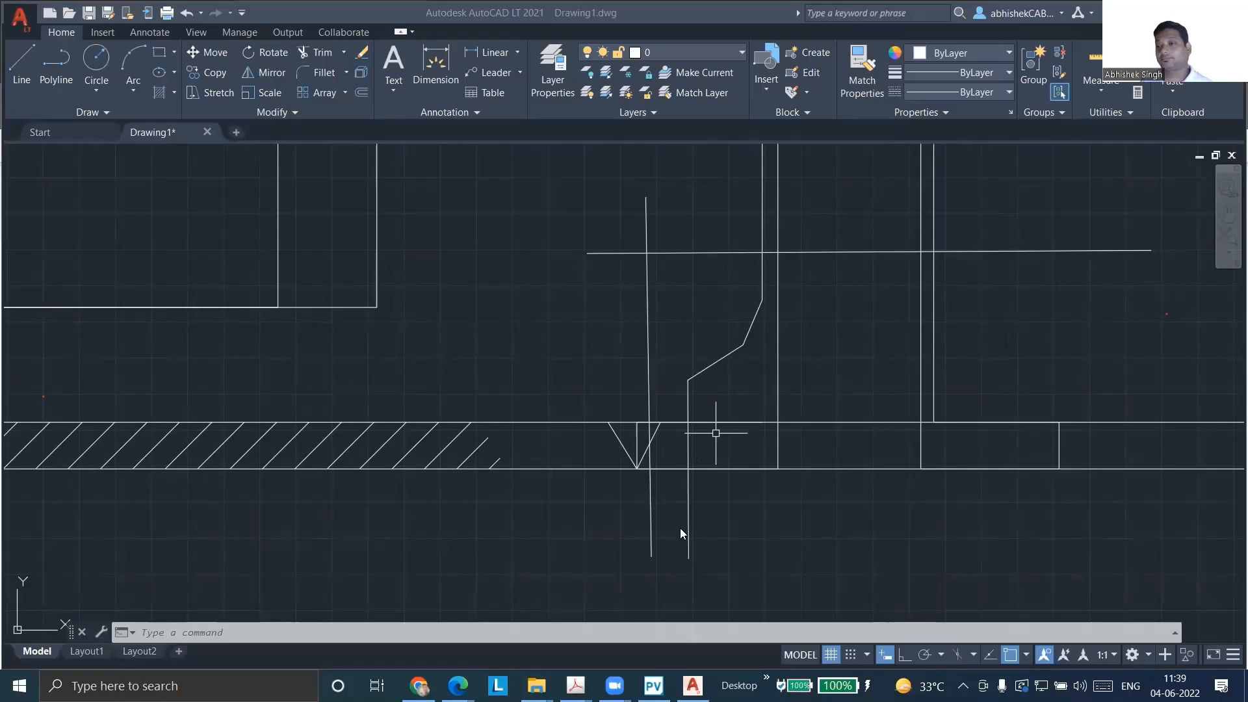
scroll(764, 445, down, 2)
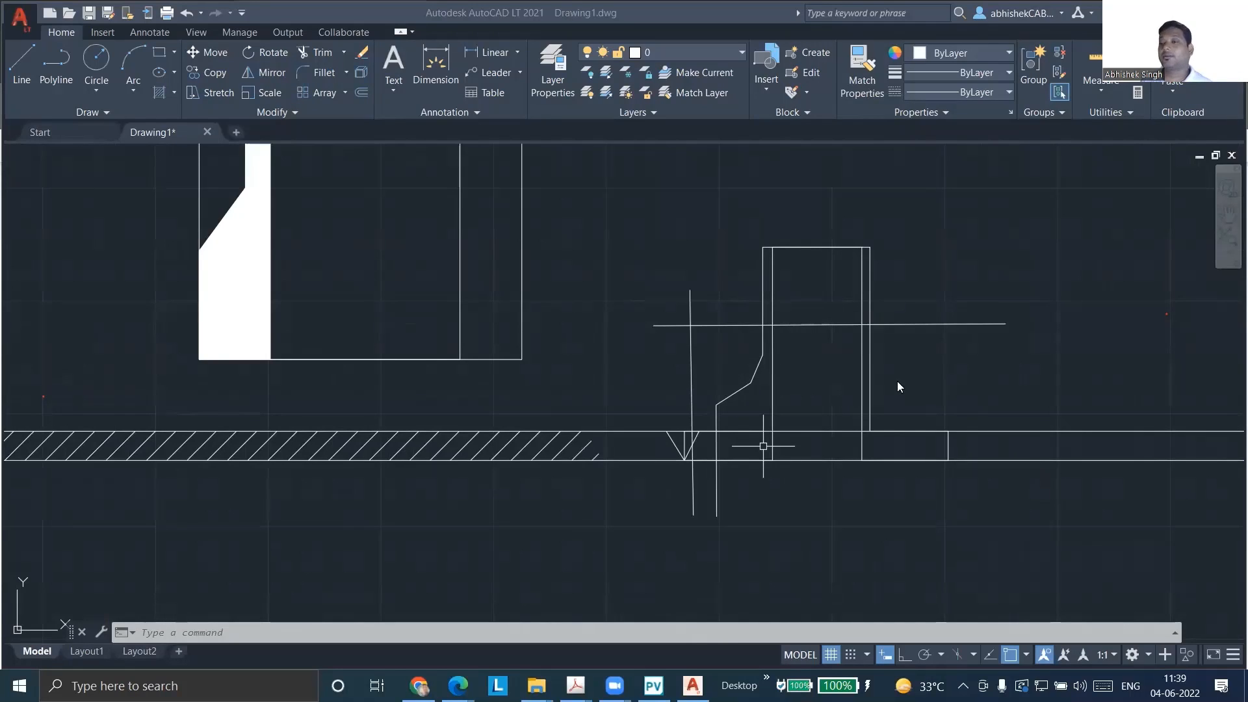
scroll(827, 234, down, 1)
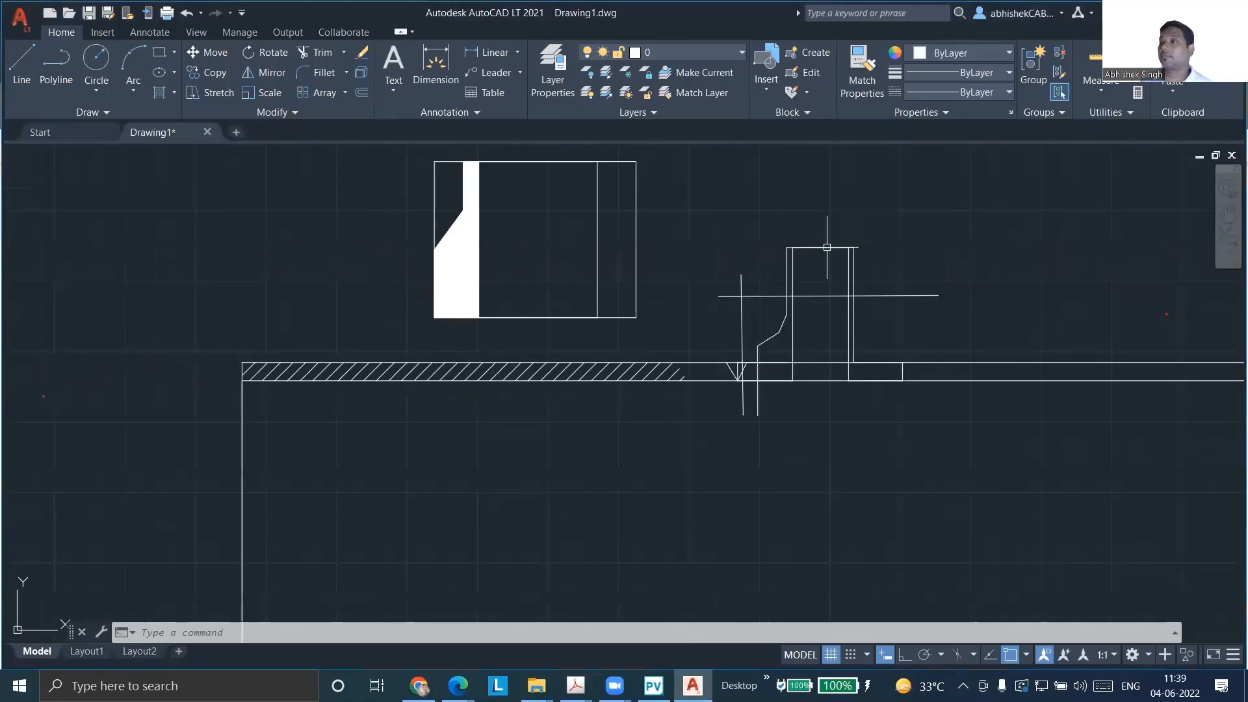
mouse_move(819, 294)
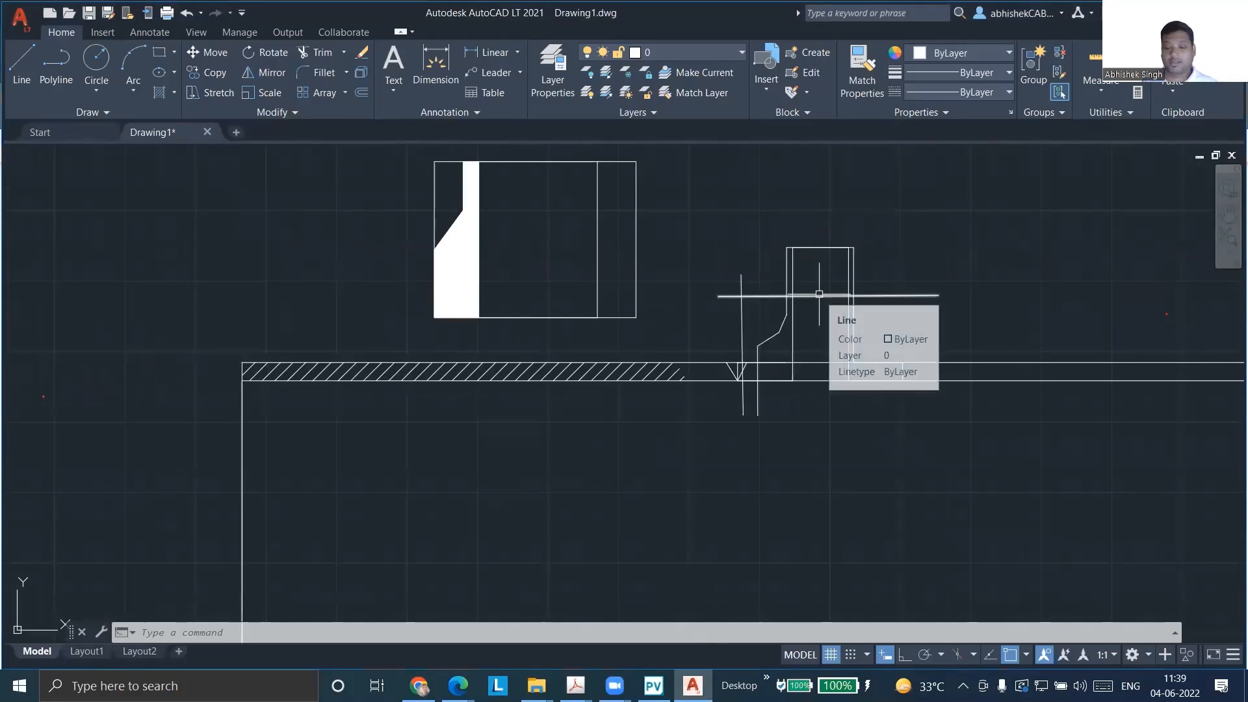
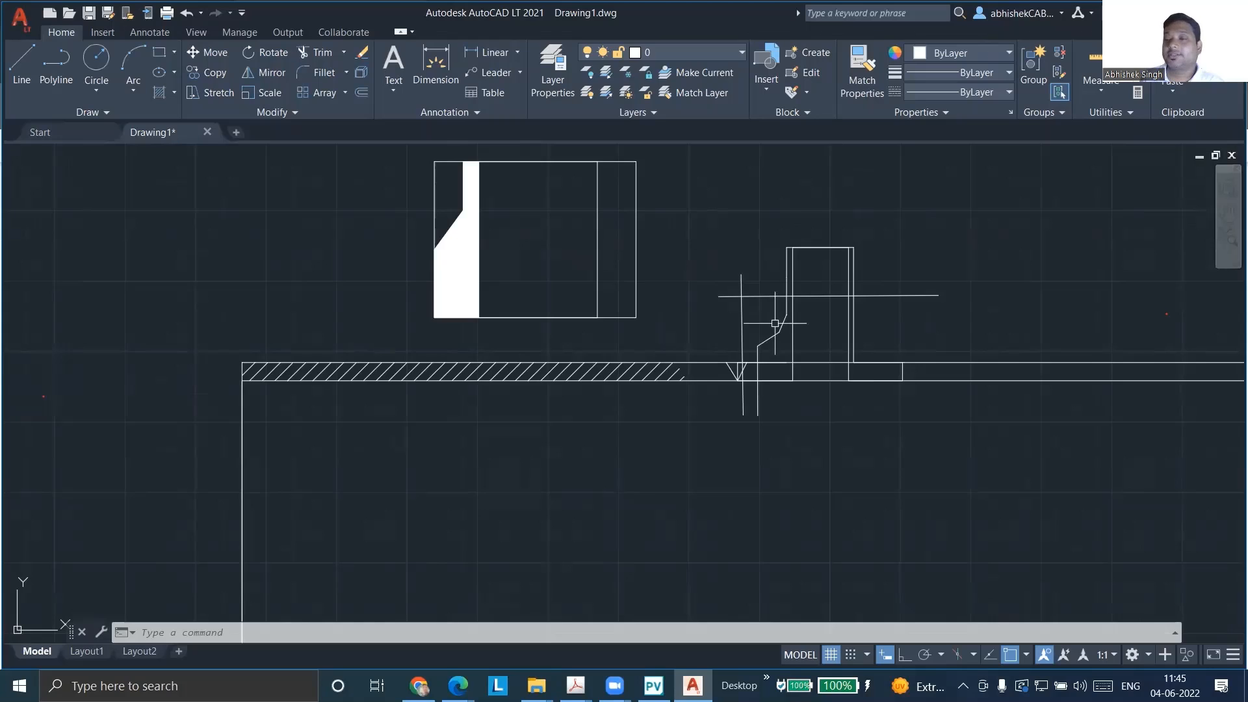
Inspect the hub slopes, neck walls and shell joint enclosed by the horizontal and vertical reinforcement limit lines up close
scroll(743, 293, up, 5)
scroll(736, 281, up, 2)
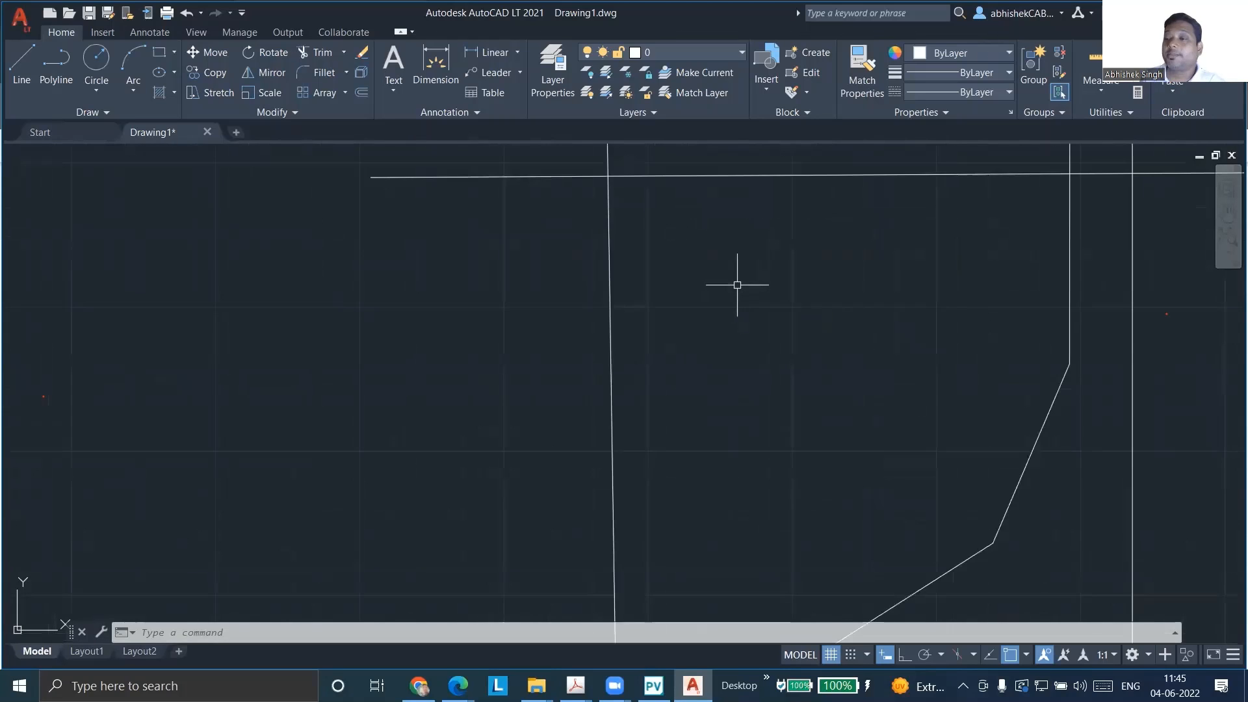
scroll(702, 286, down, 2)
scroll(702, 283, up, 4)
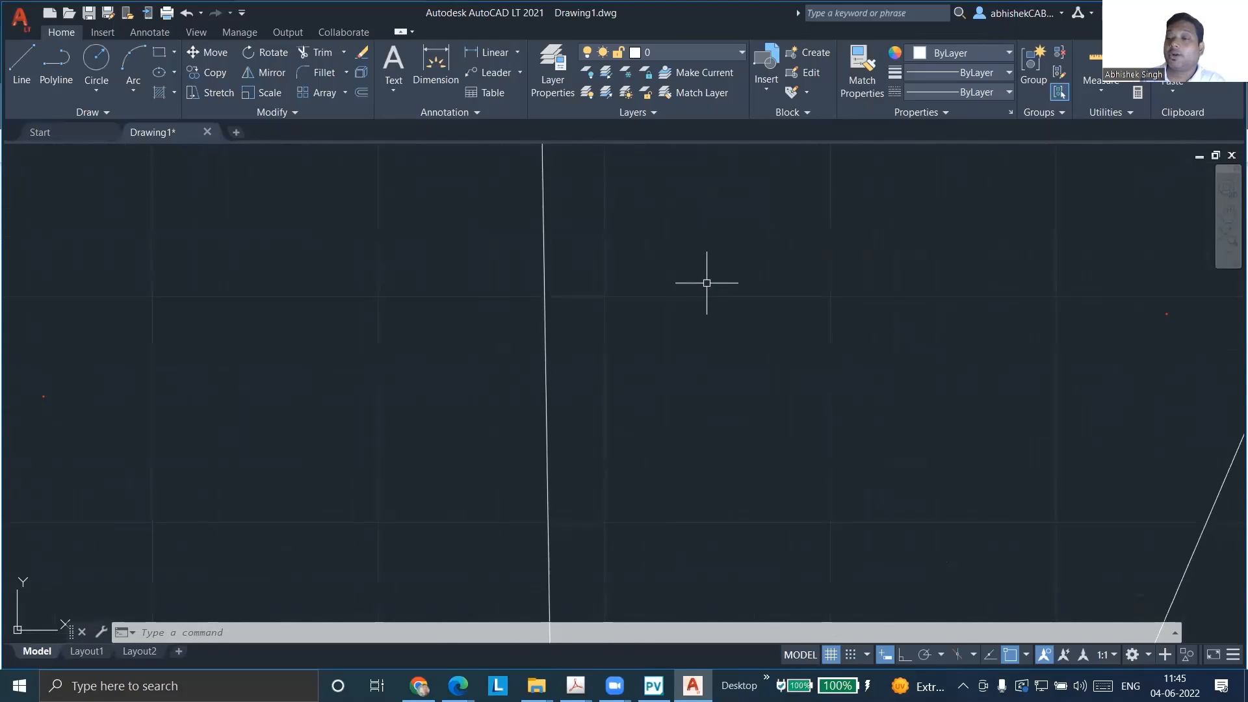
scroll(752, 267, down, 5)
scroll(832, 236, up, 4)
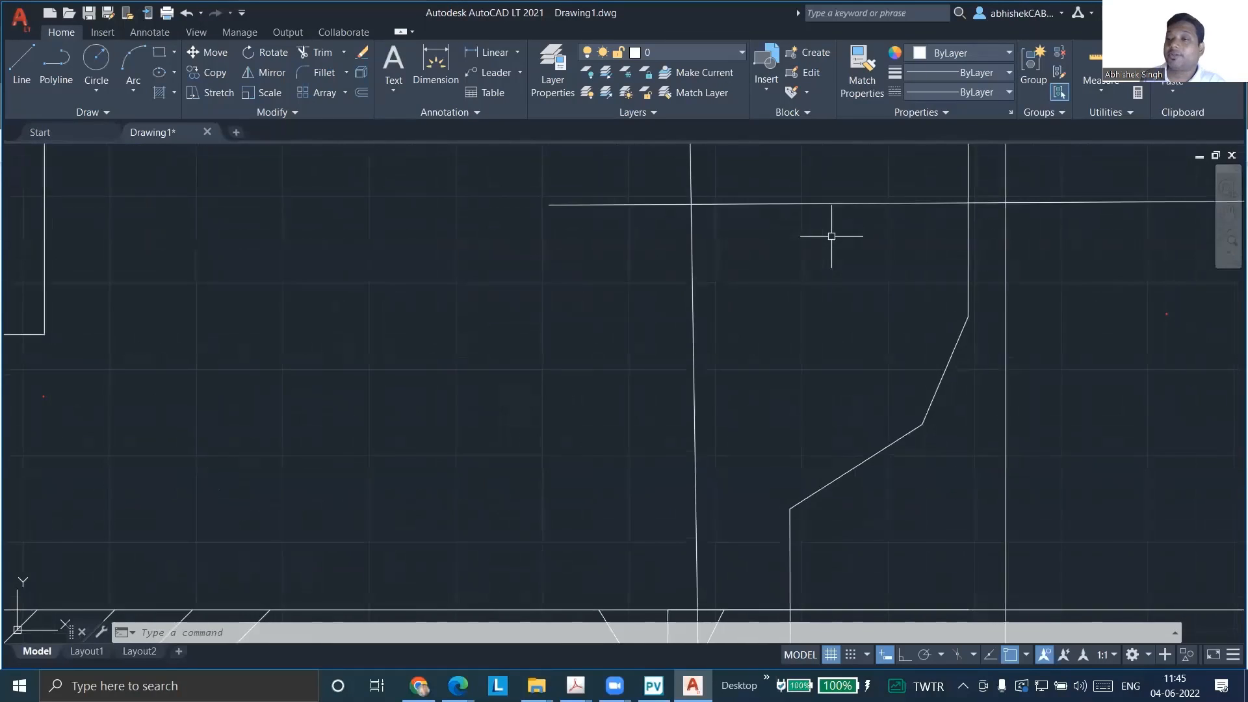
scroll(845, 247, up, 2)
scroll(1017, 251, down, 2)
scroll(1017, 251, down, 5)
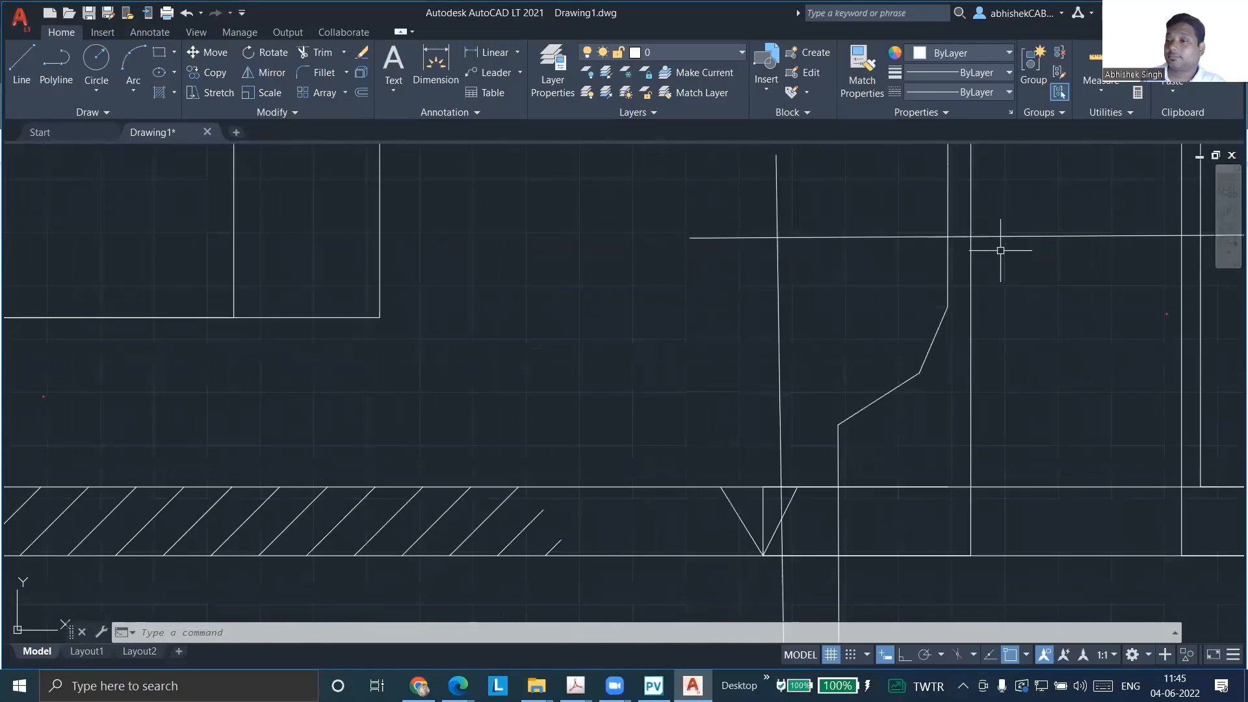
scroll(923, 282, up, 2)
scroll(923, 282, down, 2)
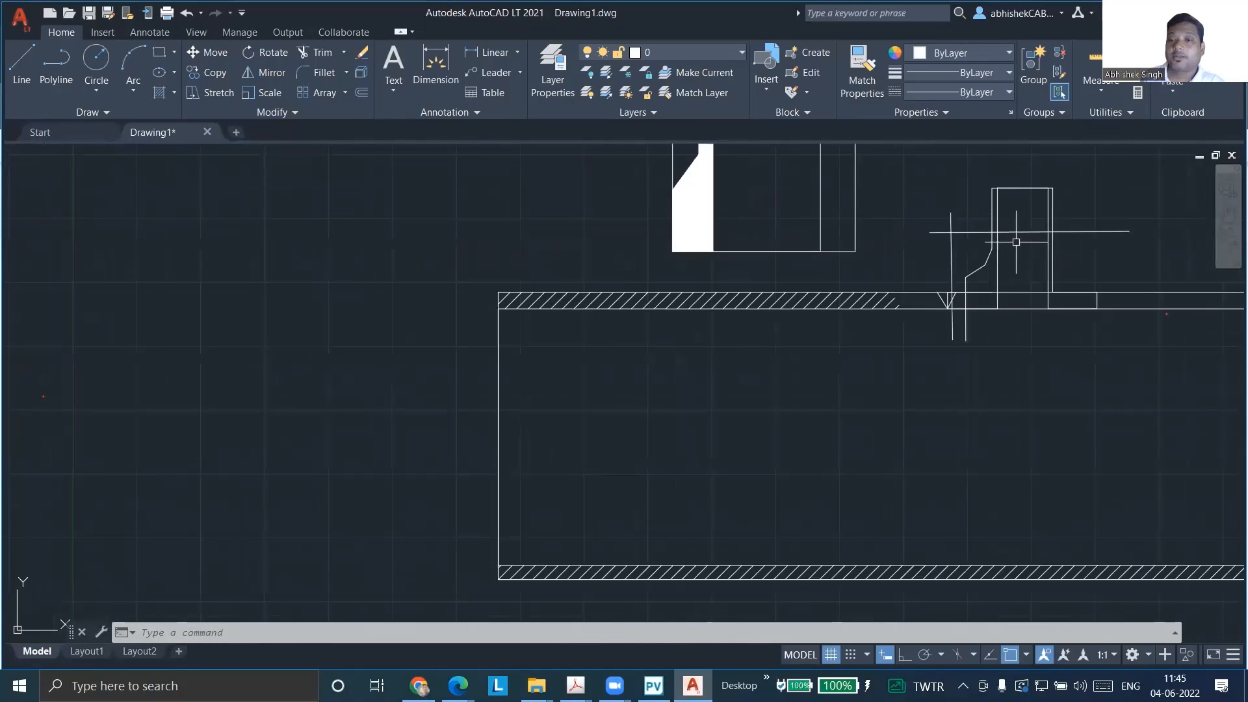
Rotate the shell with its nozzle and limit lines by 90° about the midpoint of the shell's right end, switching grid snap on
scroll(982, 256, down, 2)
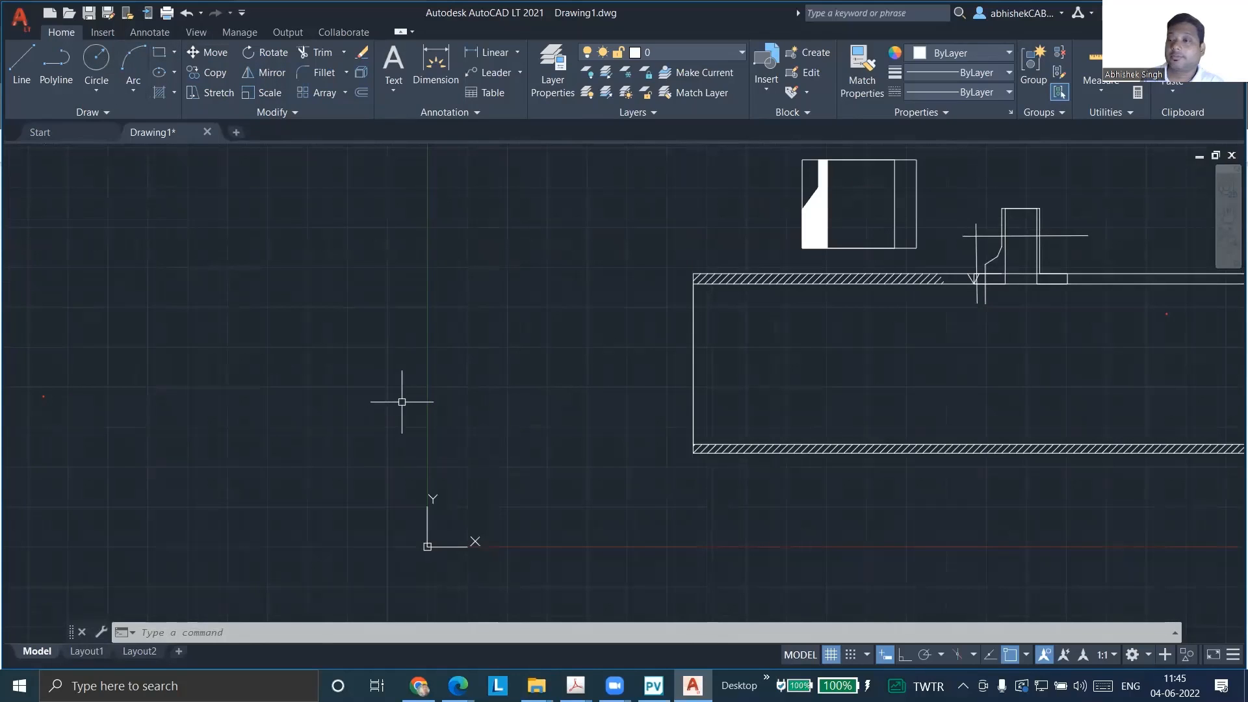
scroll(407, 399, up, 3)
scroll(407, 399, down, 6)
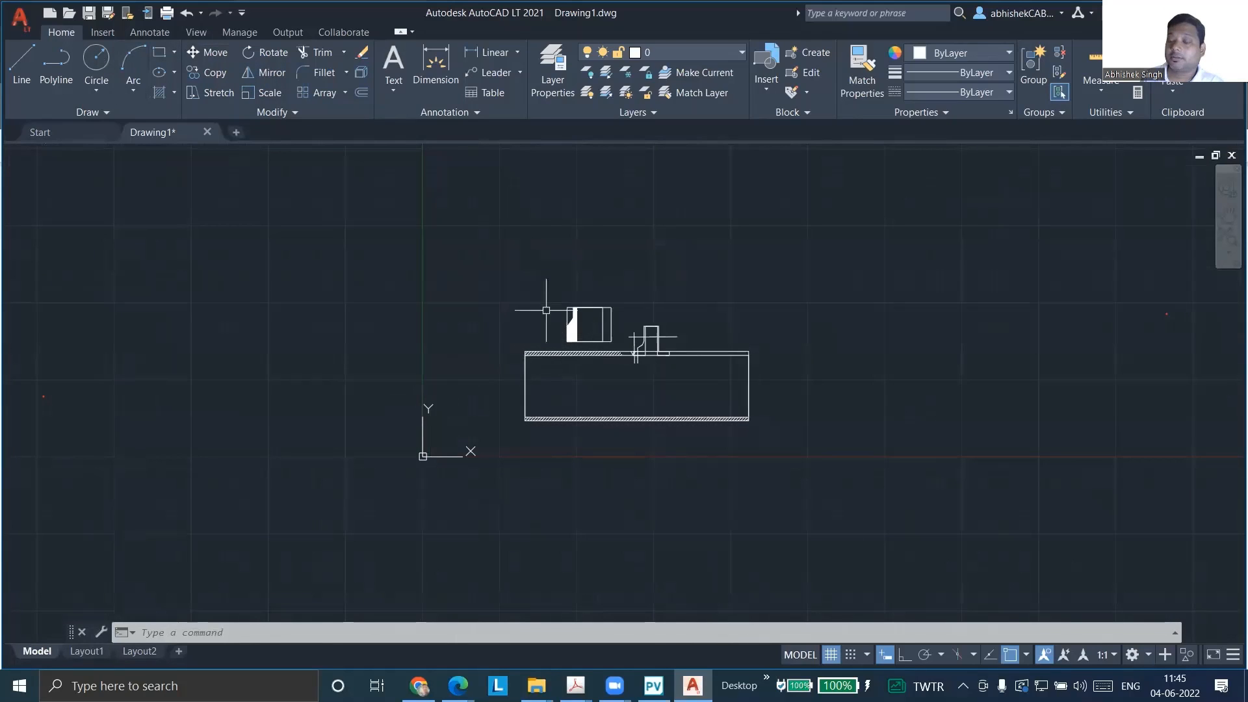
click(466, 319)
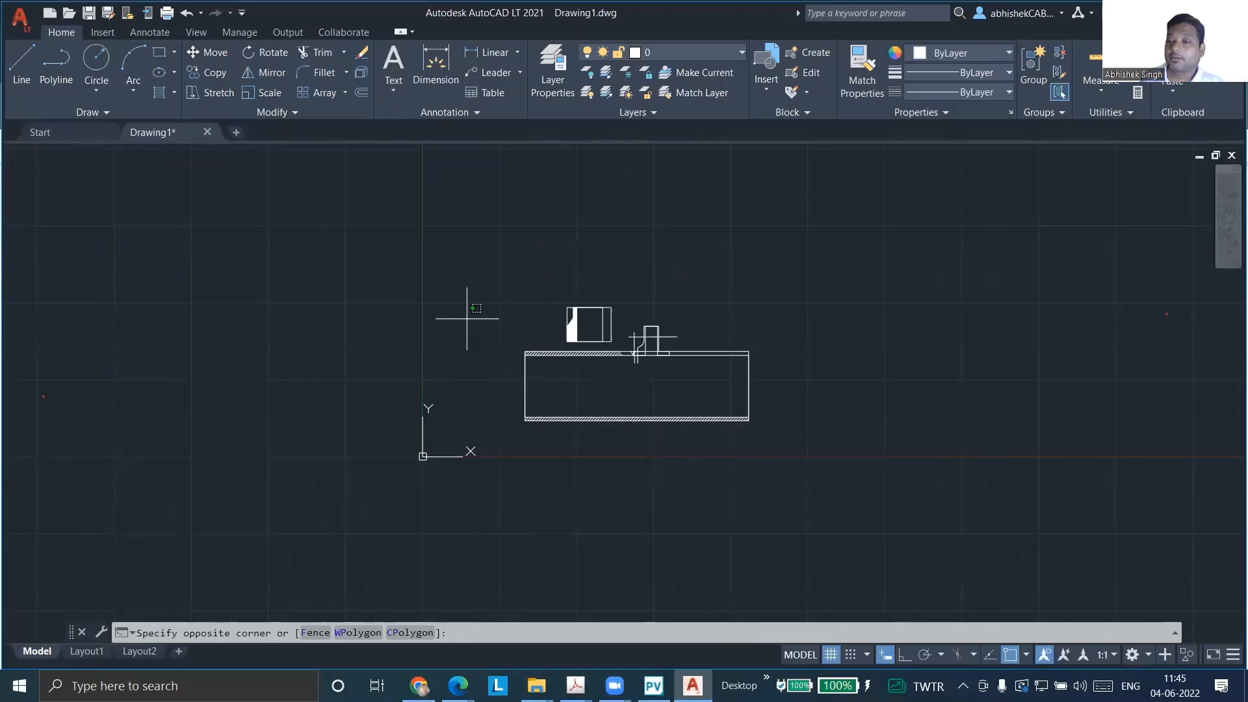
click(834, 451)
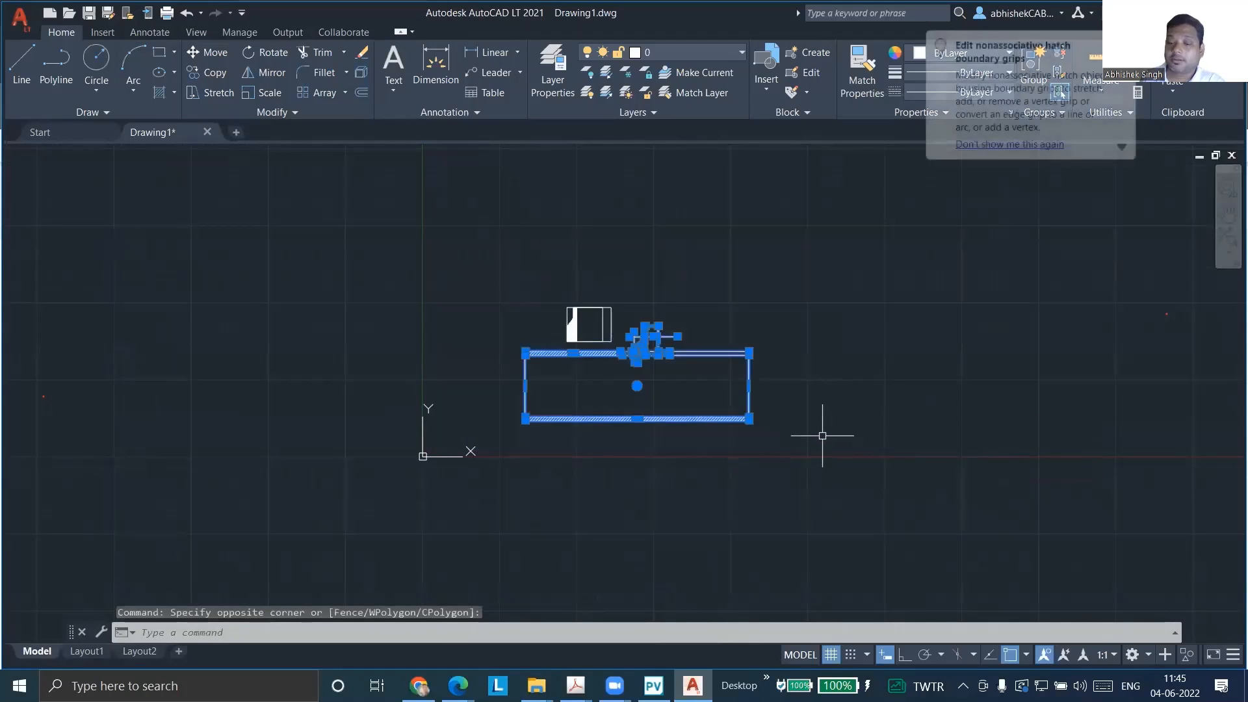
text(ro)
key(Return)
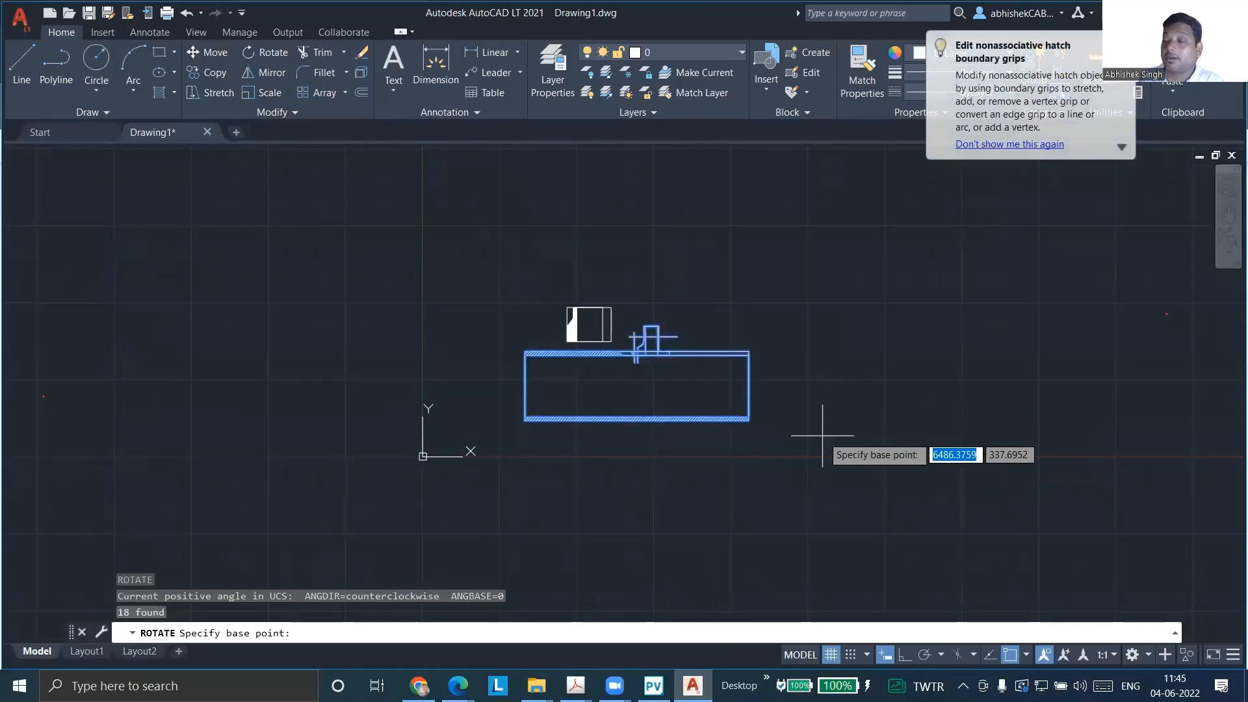
click(749, 386)
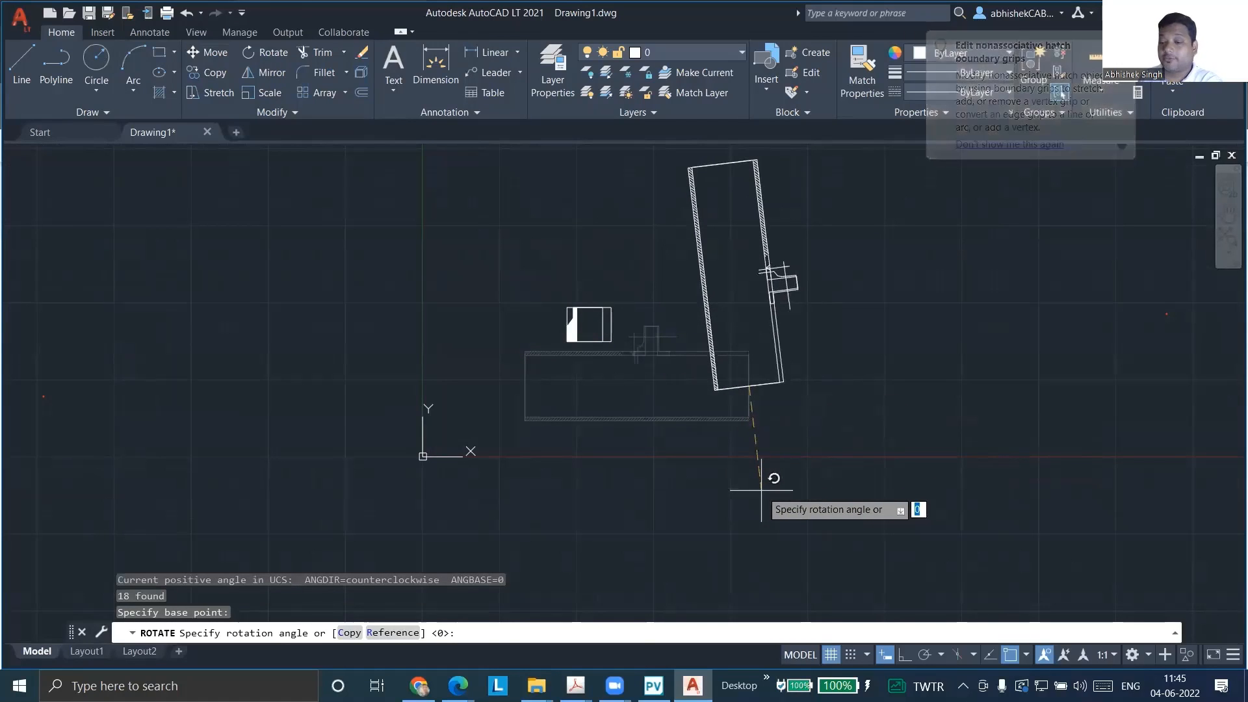
key(F9)
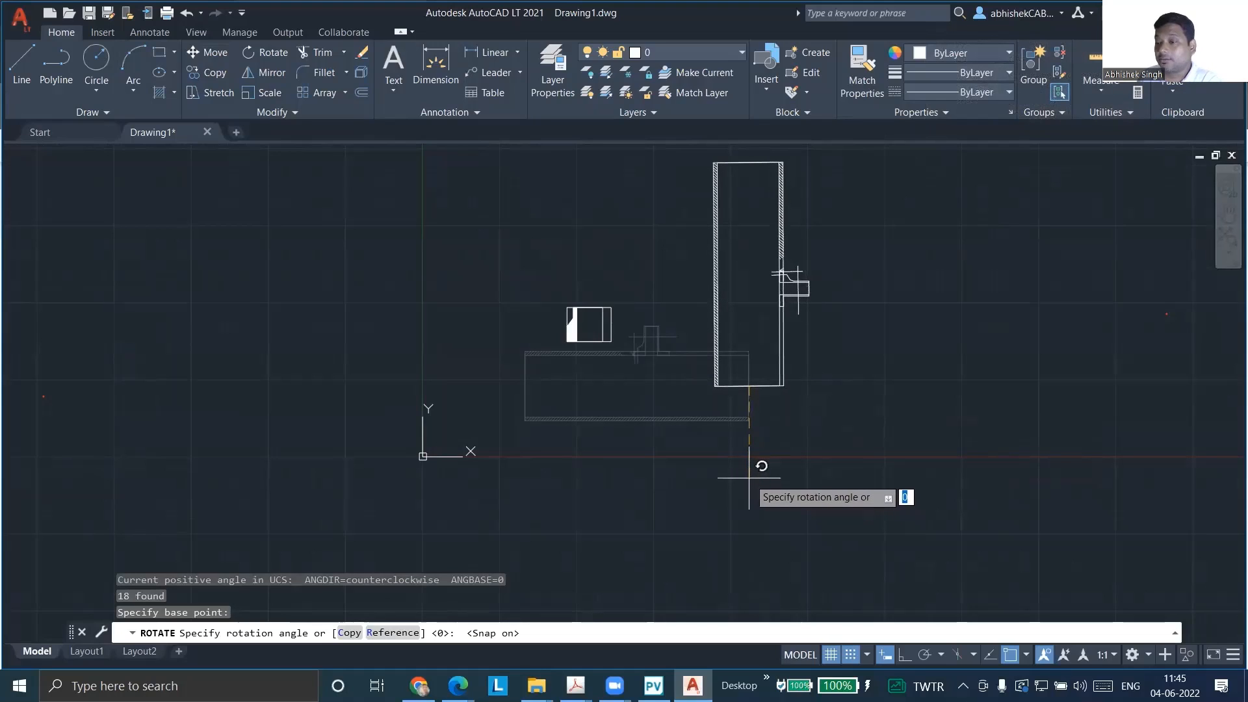
text(90)
key(Return)
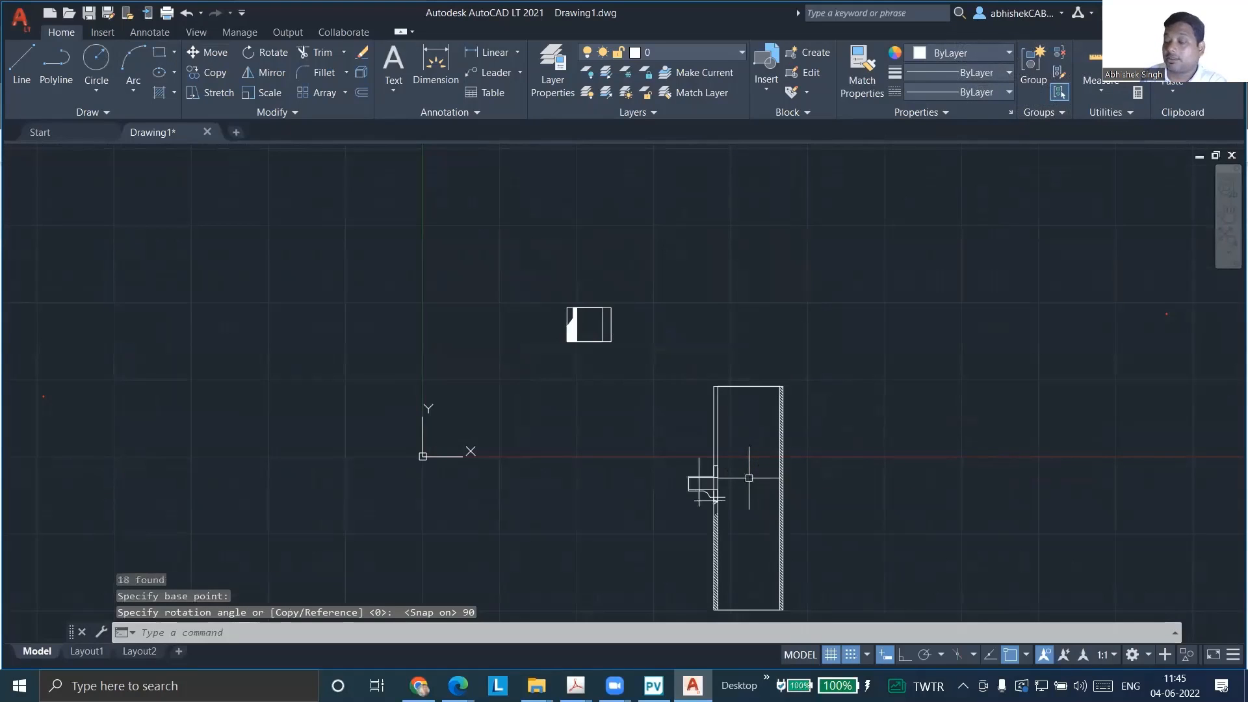
key(Escape)
key(Escape)
key(Escape)
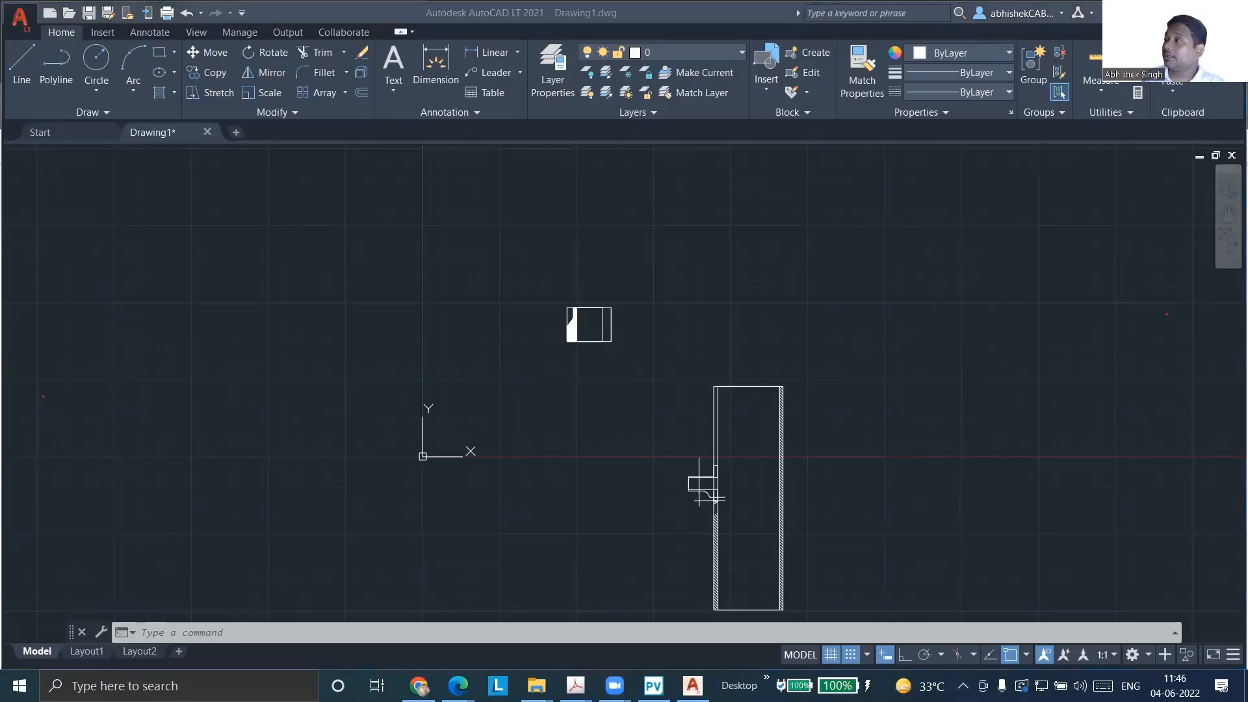
Review the ASME bevel angle limits and the Hub Thickness definition in the PV Elite Help in the browser, and return to AutoCAD
click(138, 633)
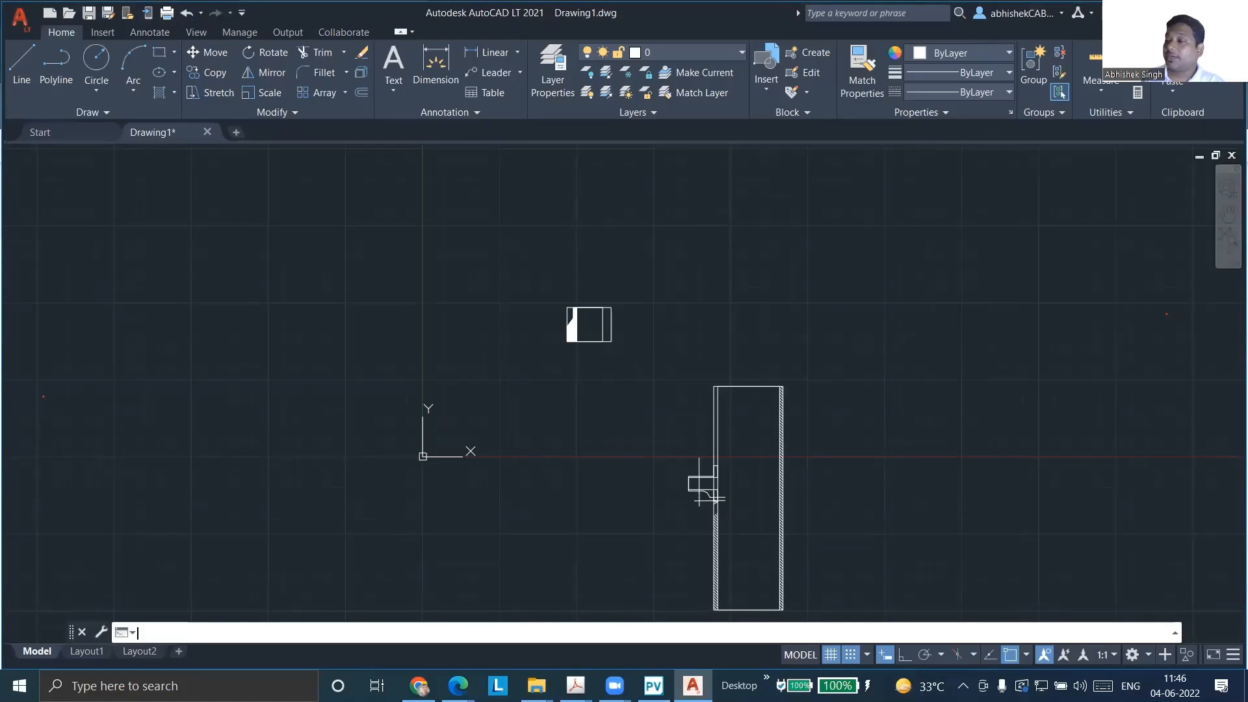
key(alt+Tab)
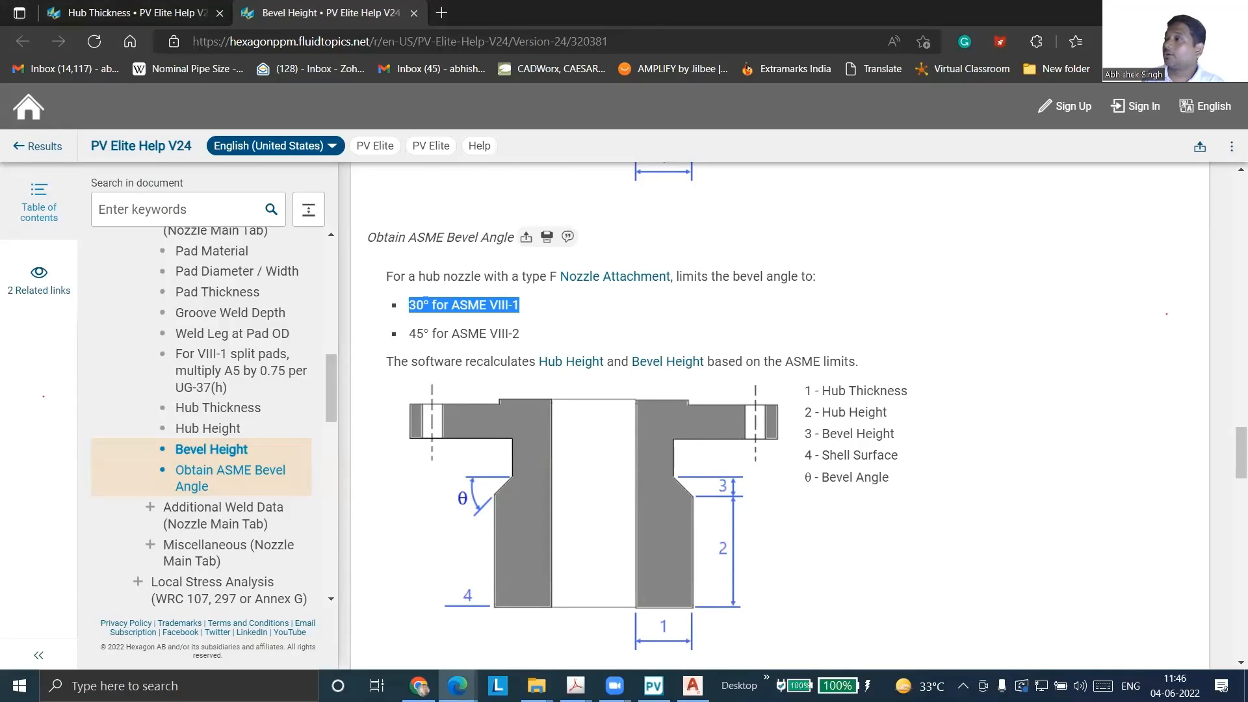
key(alt+Tab)
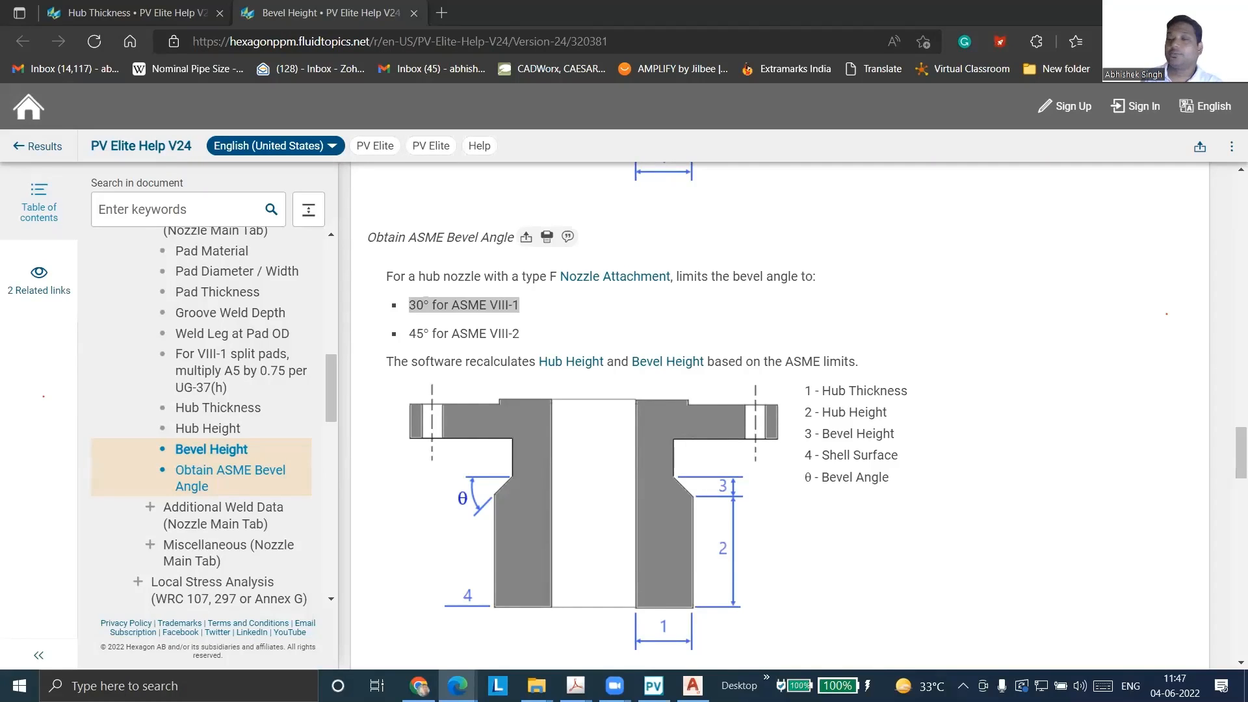
click(107, 8)
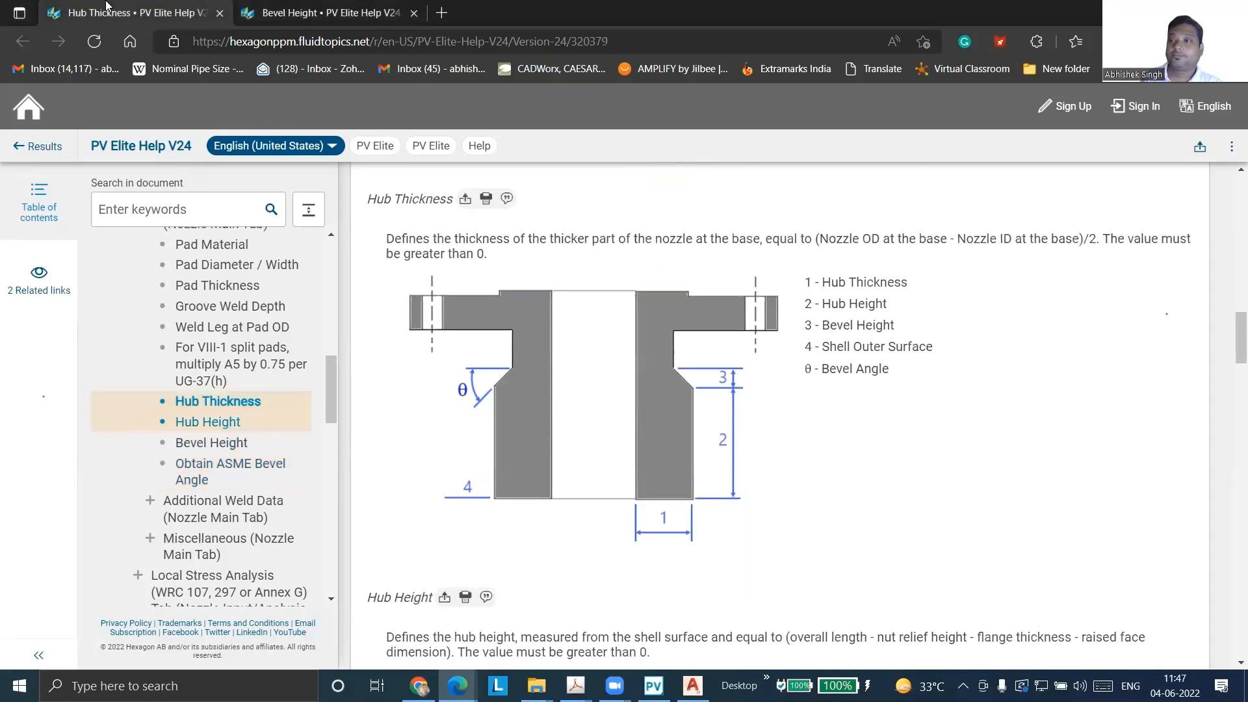
key(alt+Tab)
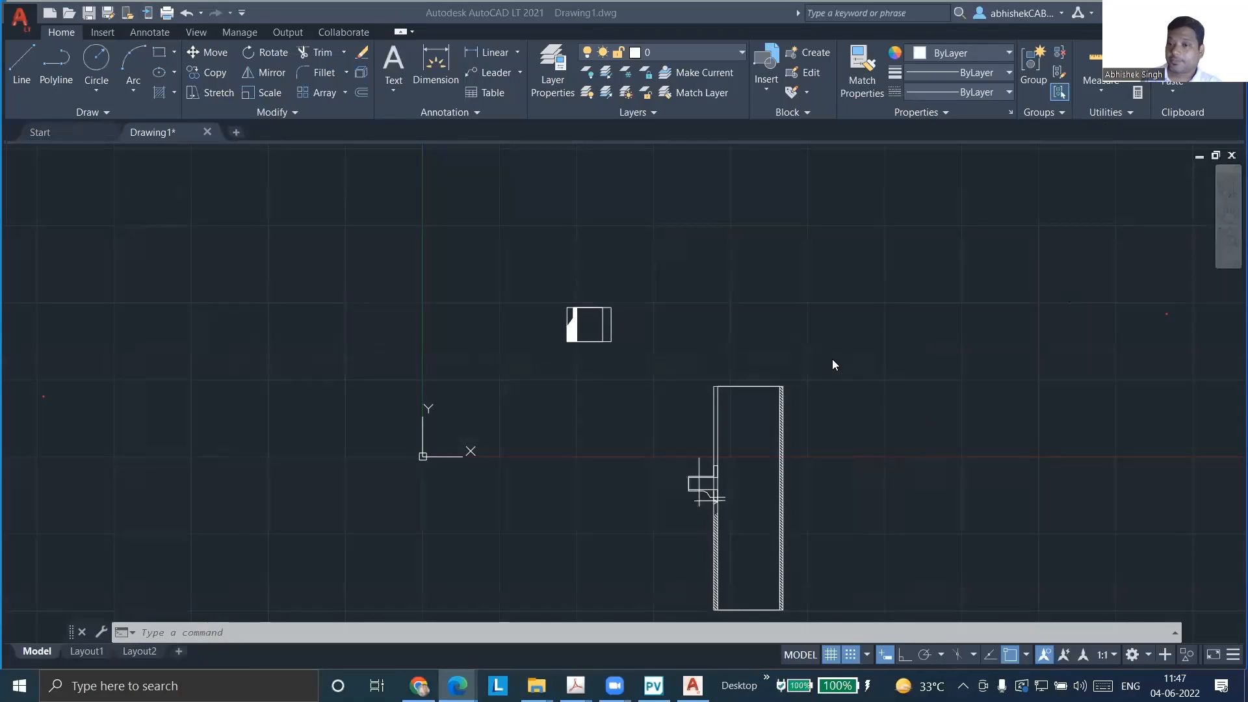